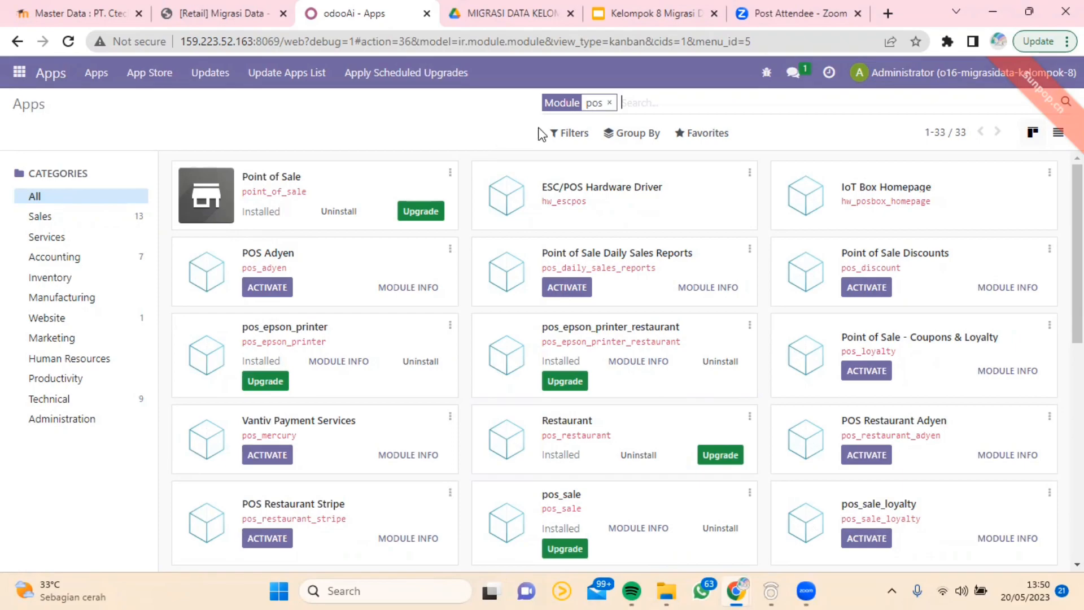
- Replace the pos filter in the module list with a module search for purchase
click(609, 102)
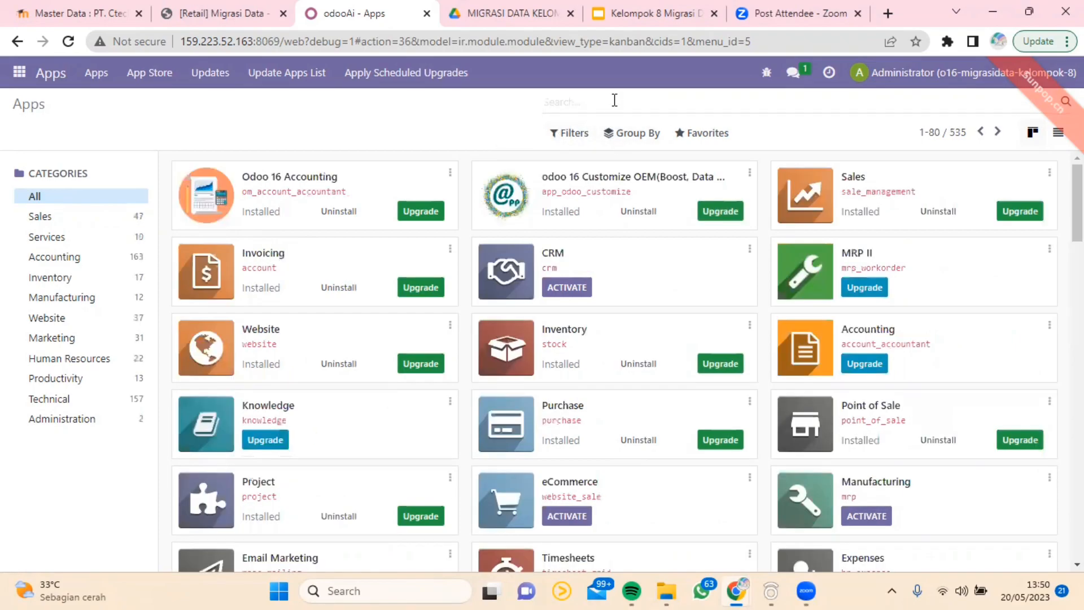
text(purchase)
key(Return)
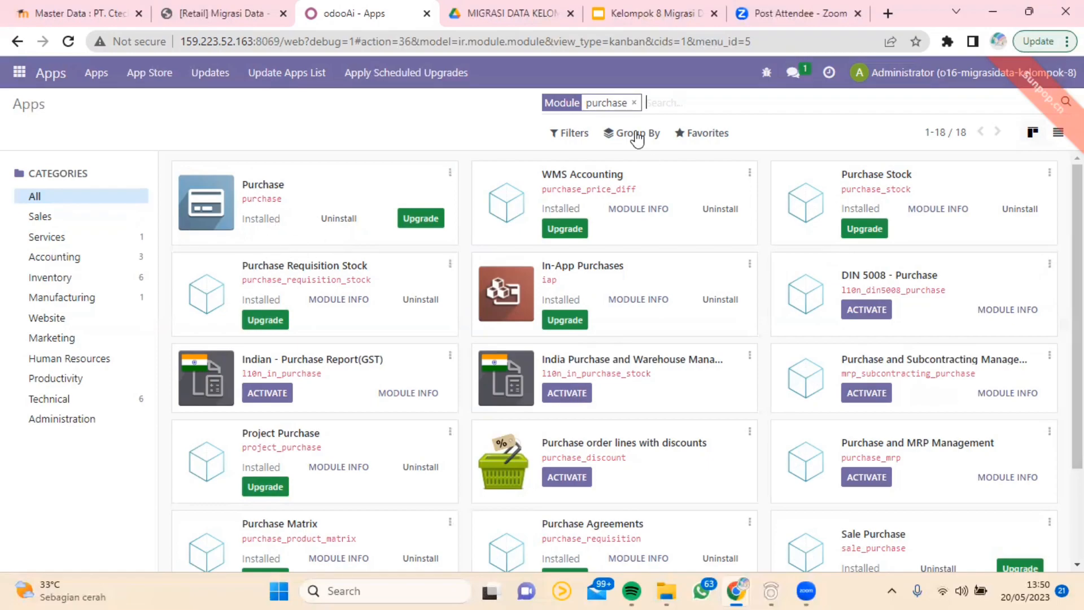
- Replace the purchase filter with a module search for inventory
click(635, 103)
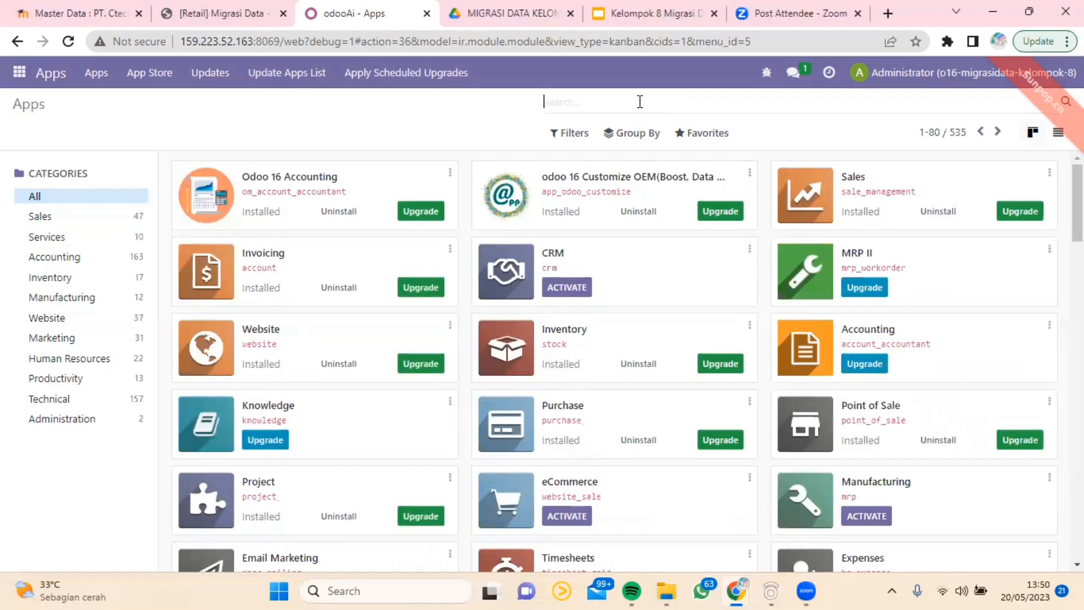
text(inventory)
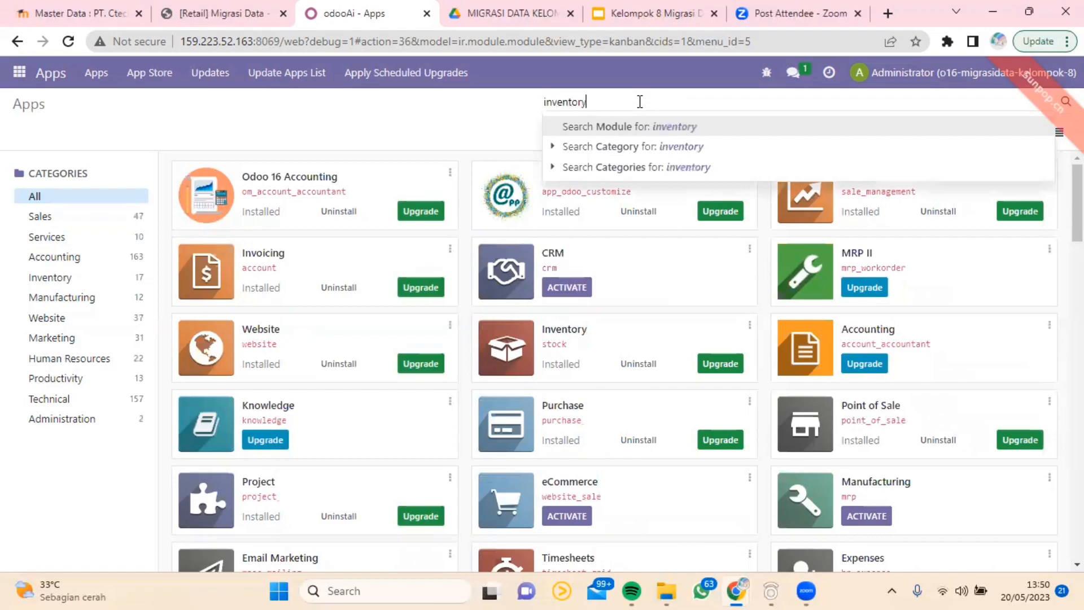
key(Return)
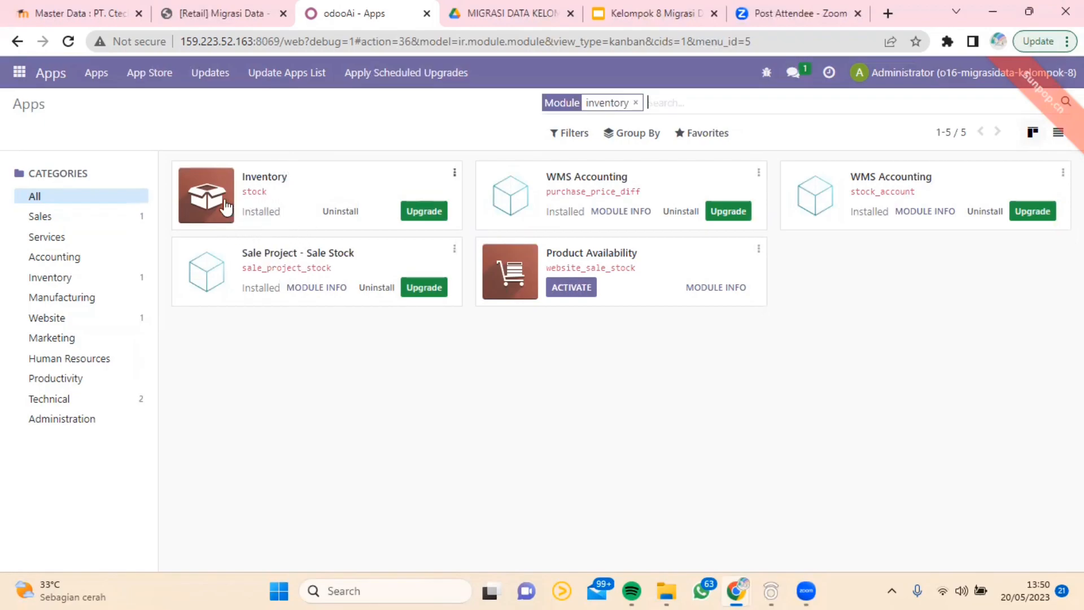
- Search the module list for accounting in place of inventory, and clear the search after checking the modules
click(636, 103)
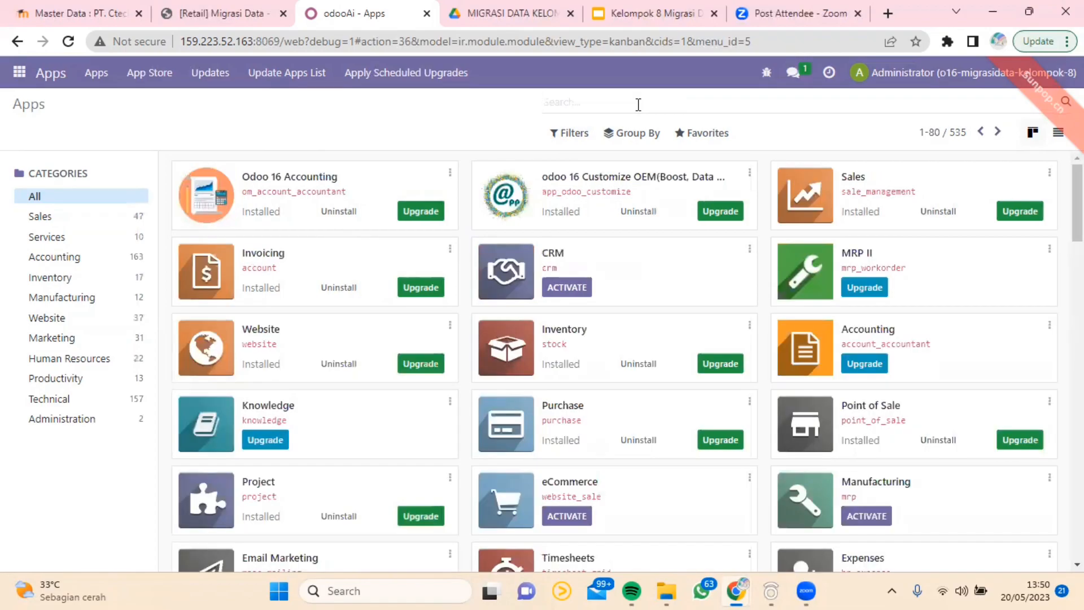
text(accounti)
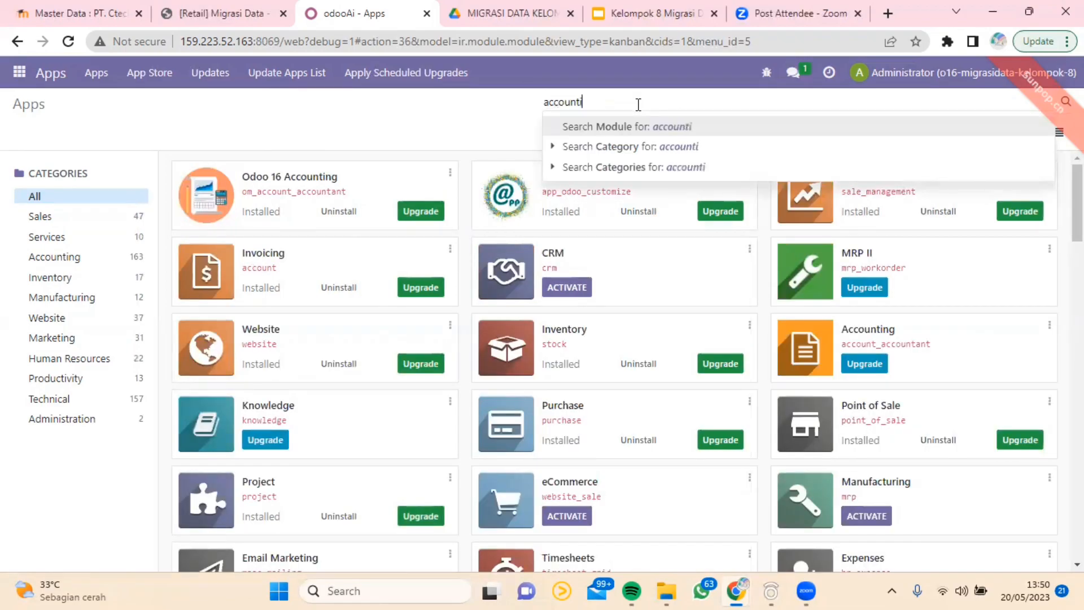
text(ng)
key(Return)
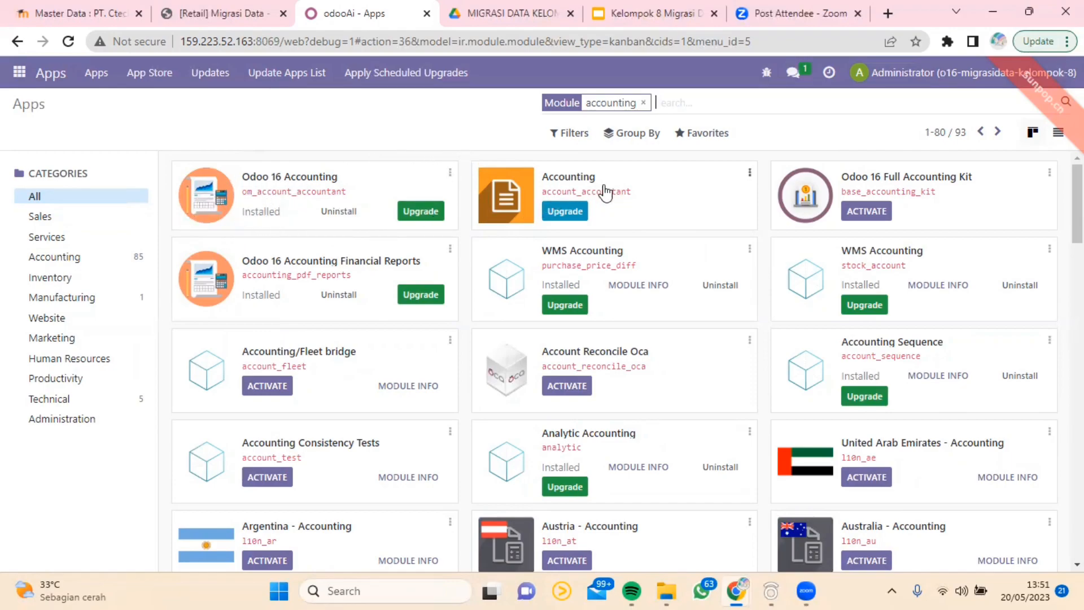
click(643, 103)
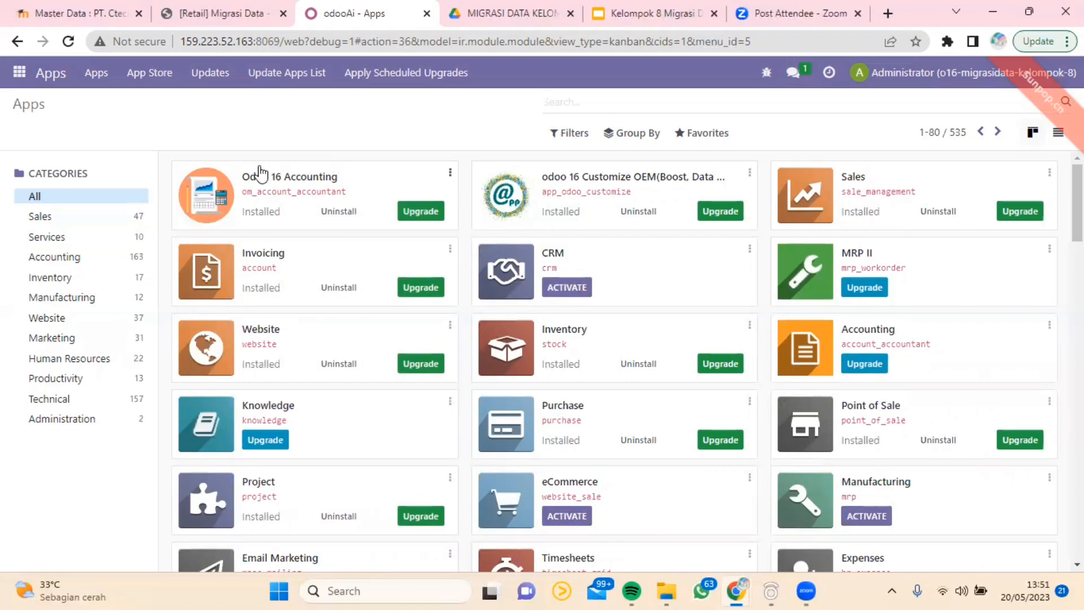
- Open the general settings and look through all their sections, from Users to About
click(19, 73)
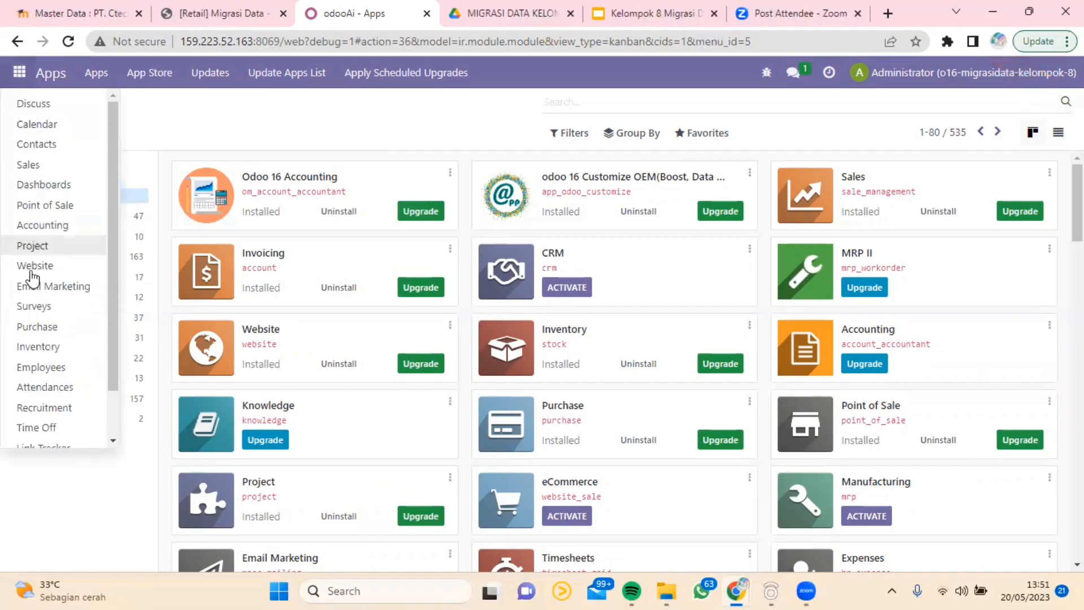
scroll(29, 363, down, 2)
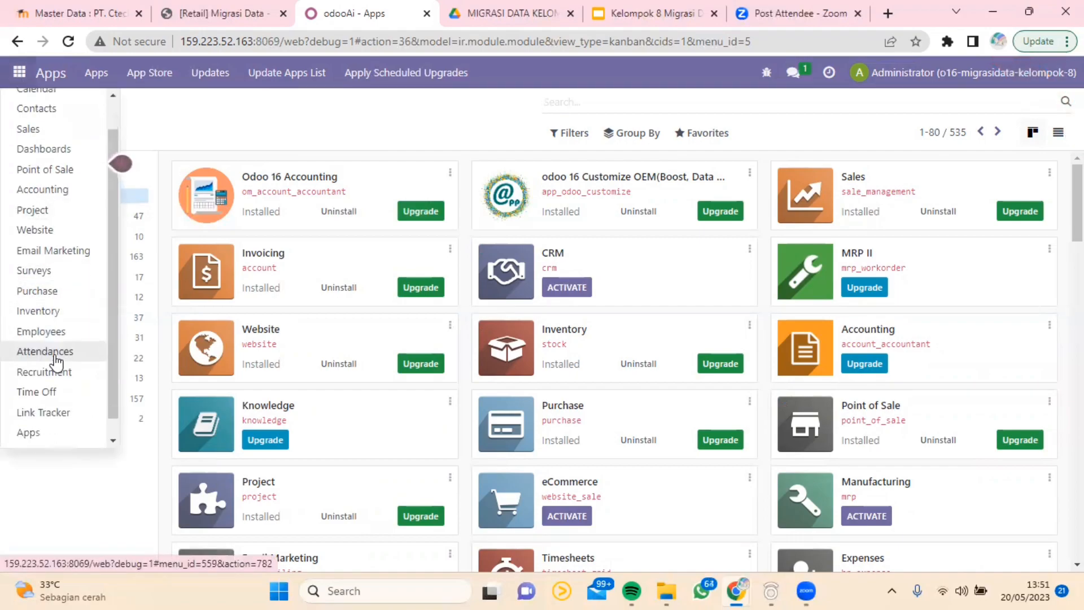
click(96, 441)
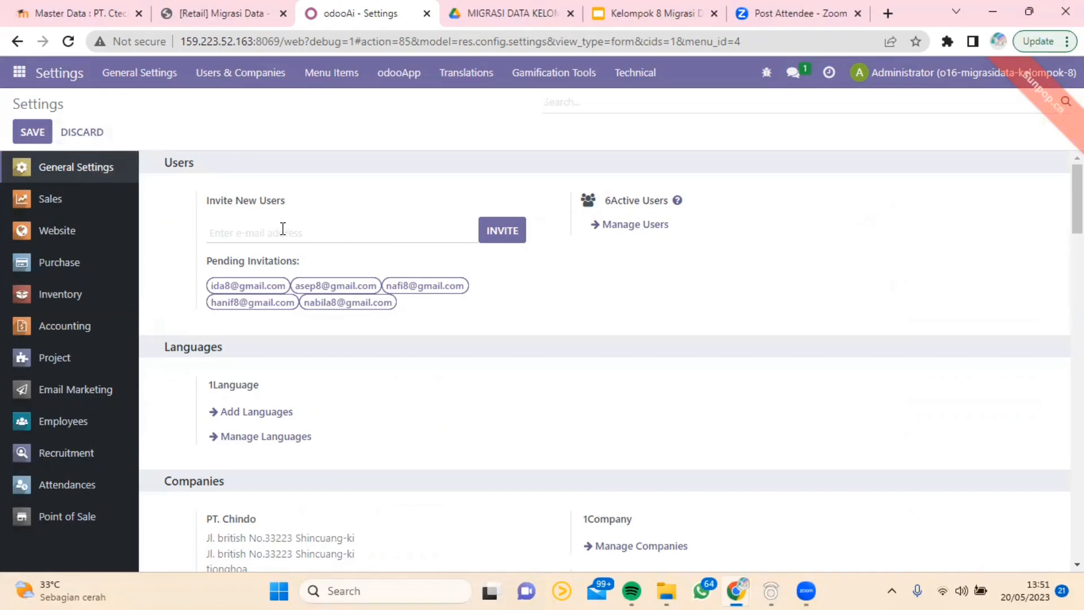
scroll(283, 229, down, 10)
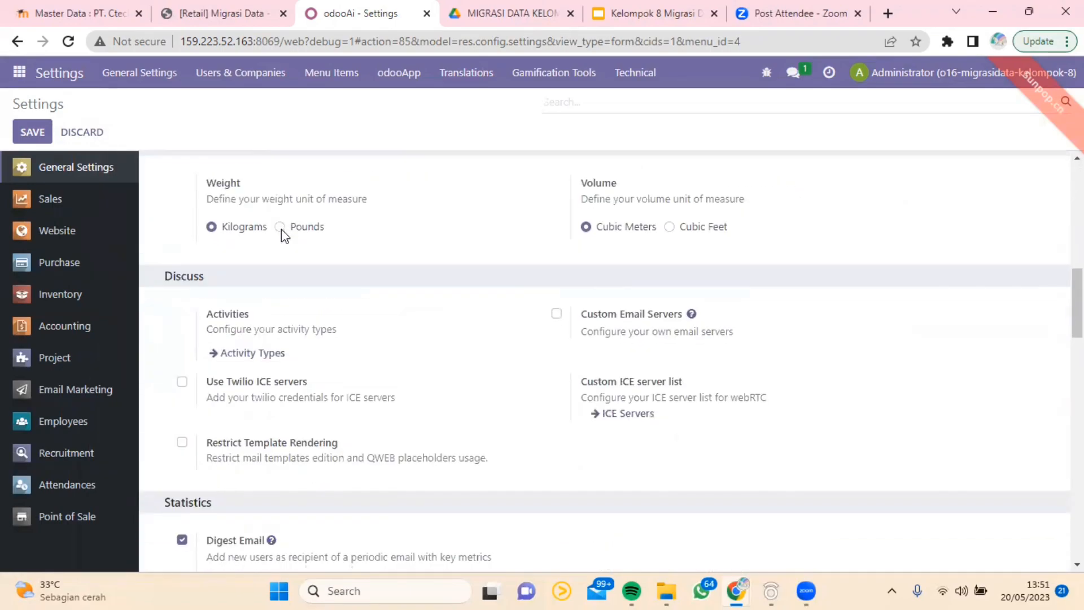
scroll(281, 229, down, 15)
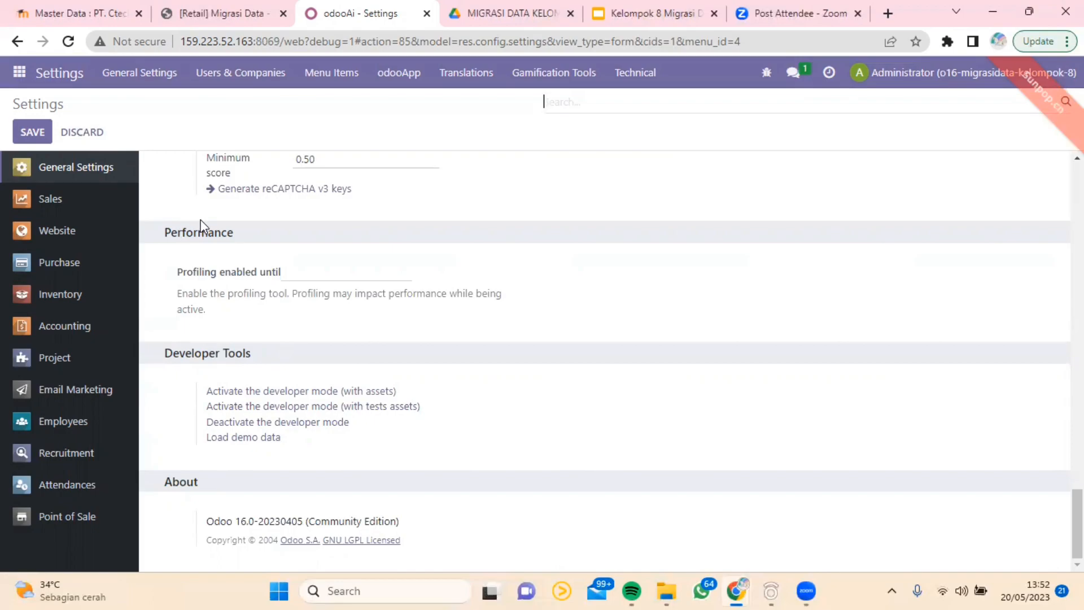
scroll(308, 282, up, 15)
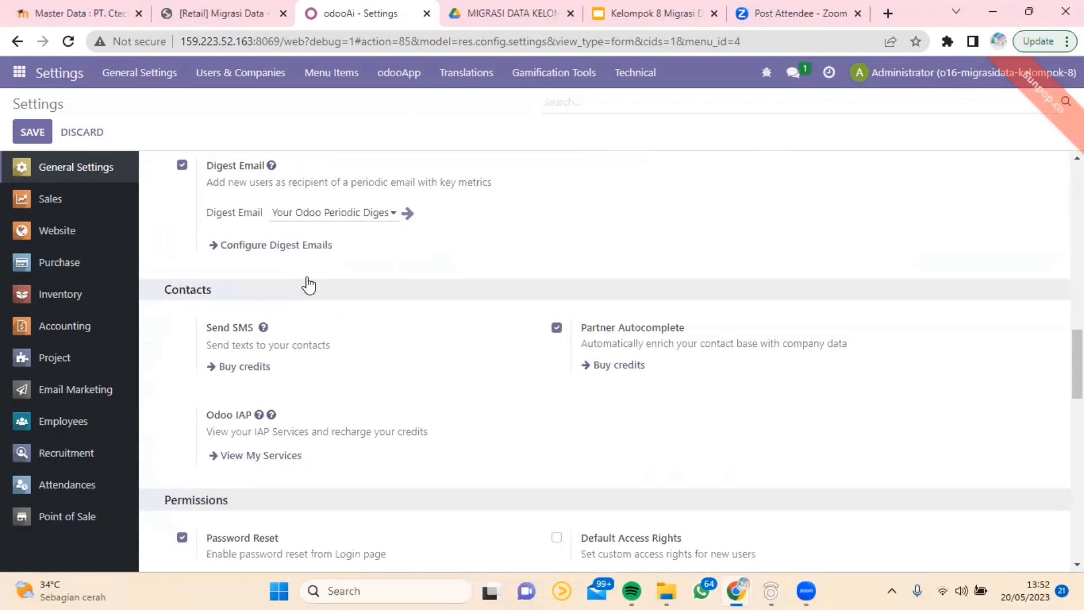
scroll(306, 277, up, 15)
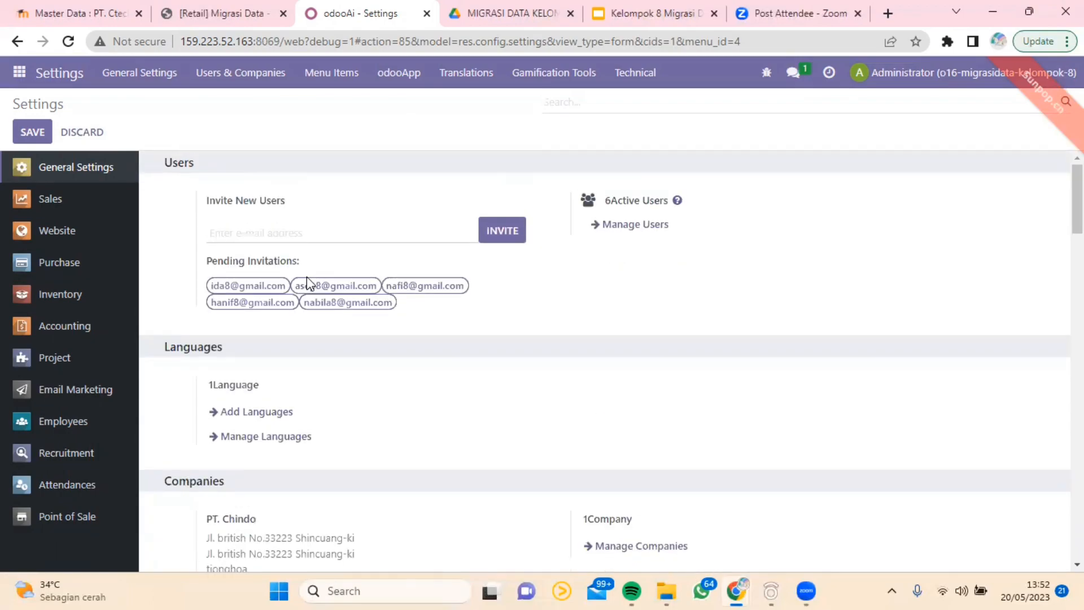
- Open the Administrator record from user management and review its user type and application access rights, including the Sales options
click(617, 228)
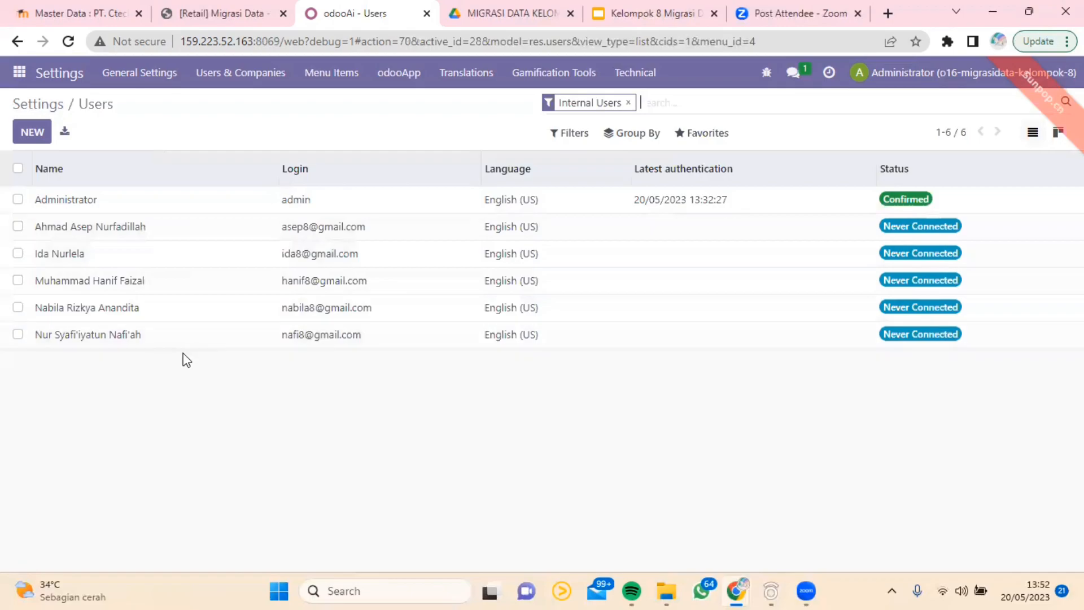
click(88, 205)
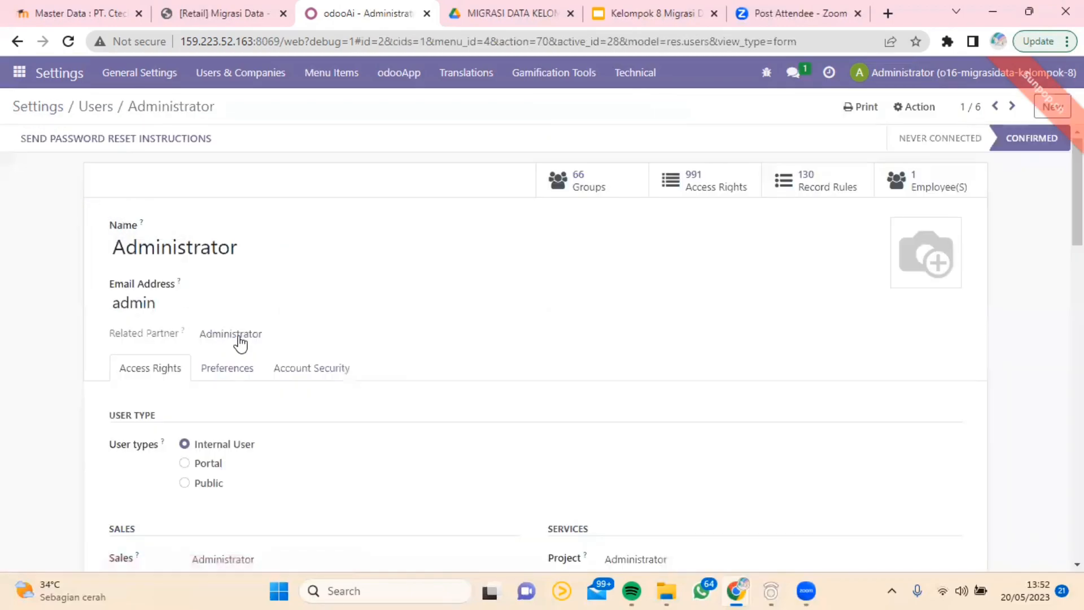
scroll(240, 345, down, 5)
scroll(263, 361, up, 3)
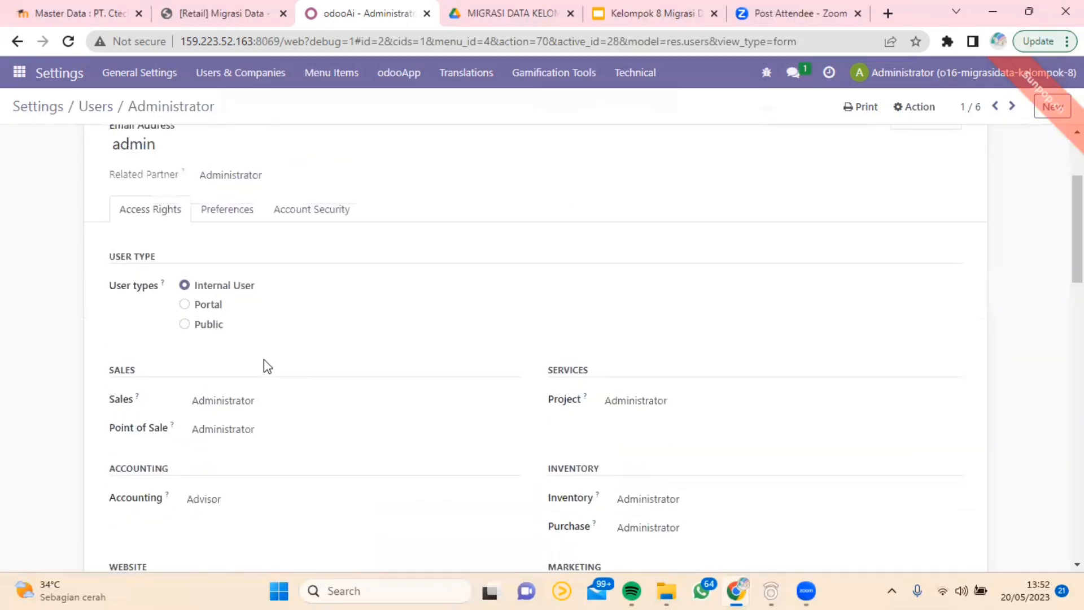
scroll(264, 362, down, 5)
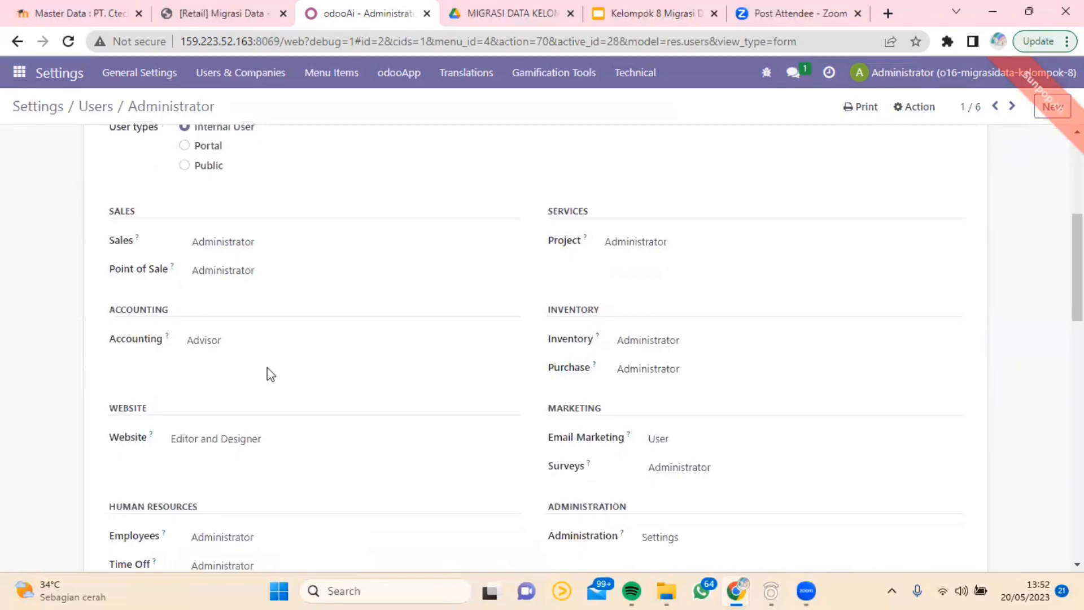
scroll(249, 266, down, 1)
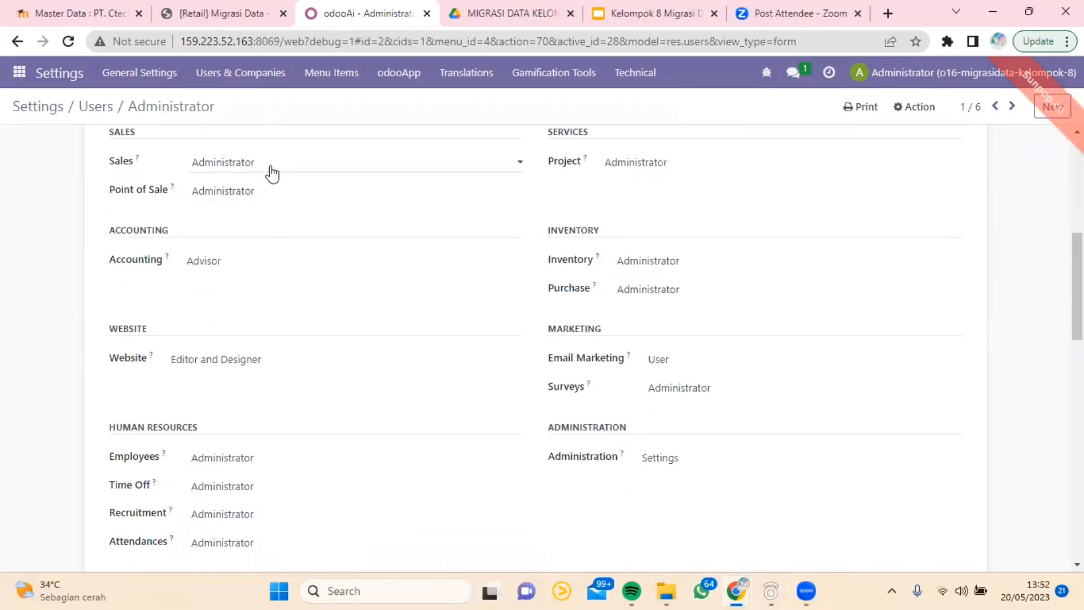
click(272, 169)
click(272, 223)
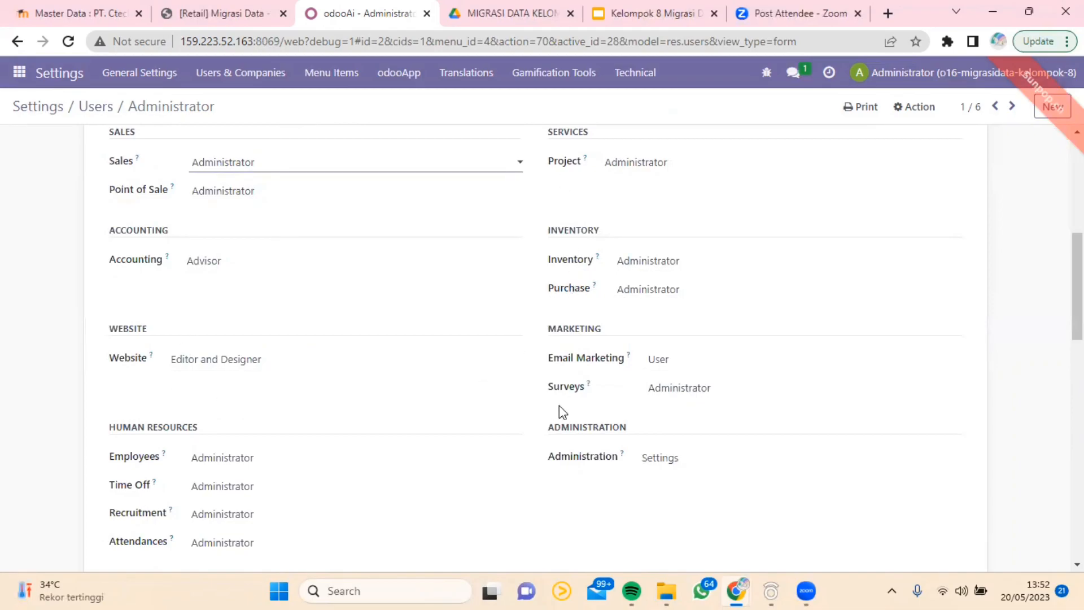
- Examine the Administrator's technical permissions in the access rights
scroll(223, 410, down, 9)
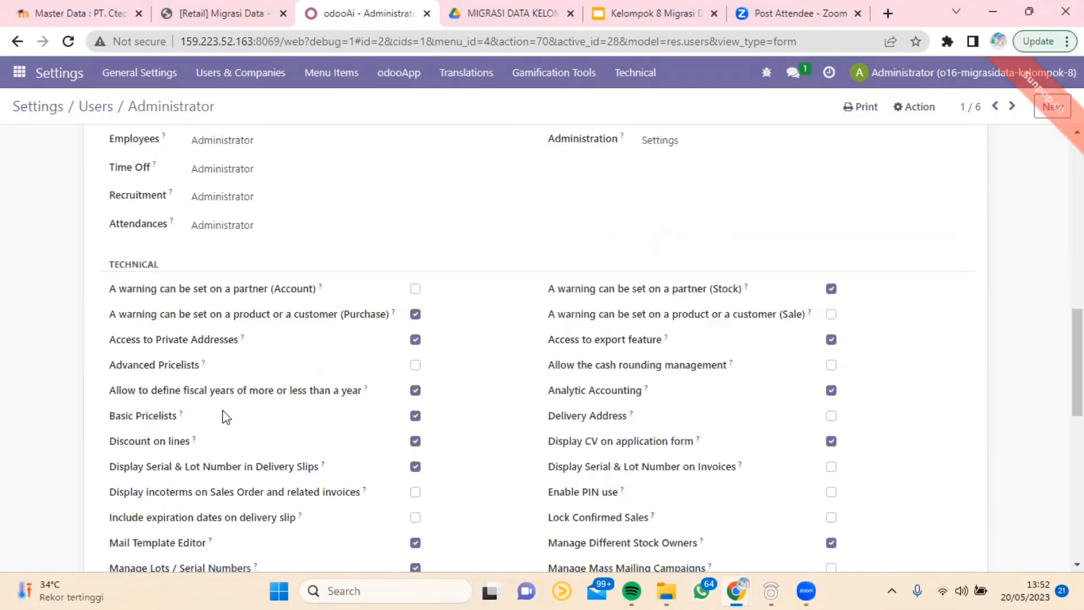
scroll(223, 410, down, 2)
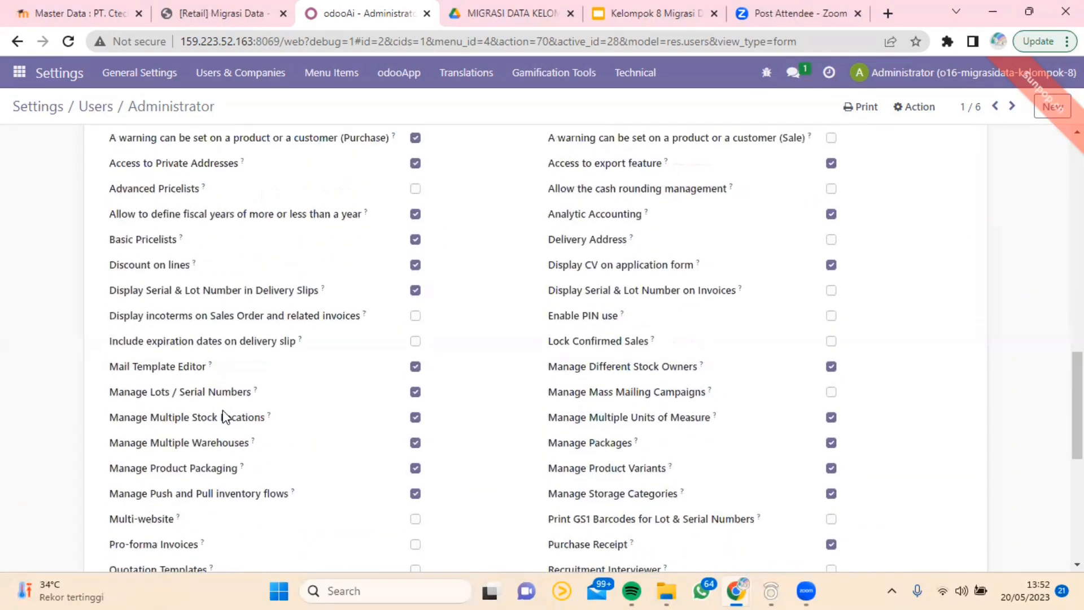
scroll(223, 410, down, 3)
scroll(233, 378, up, 2)
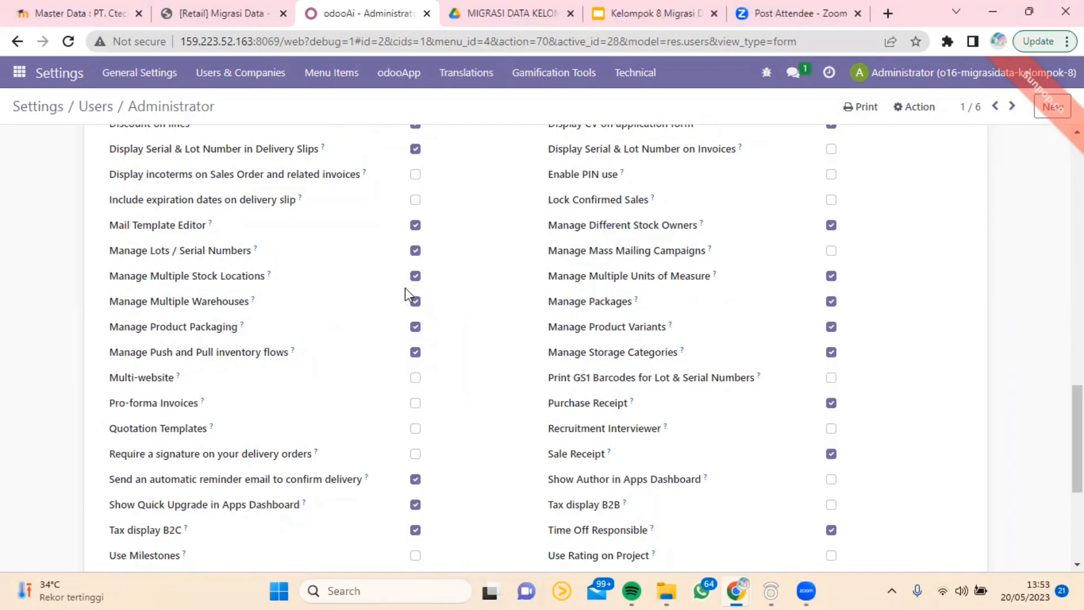
scroll(381, 308, up, 15)
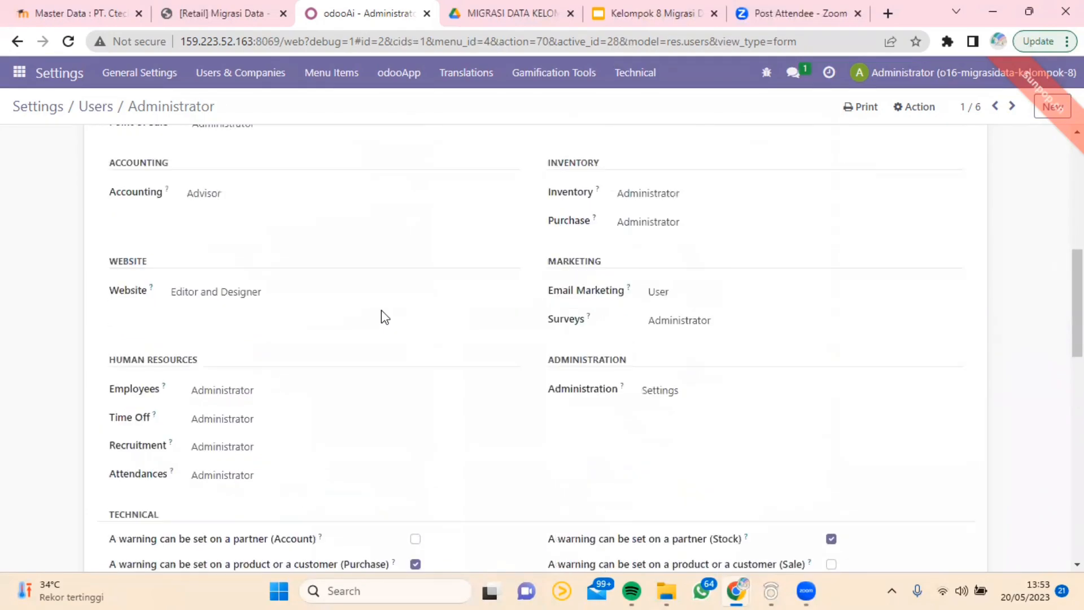
scroll(381, 316, up, 2)
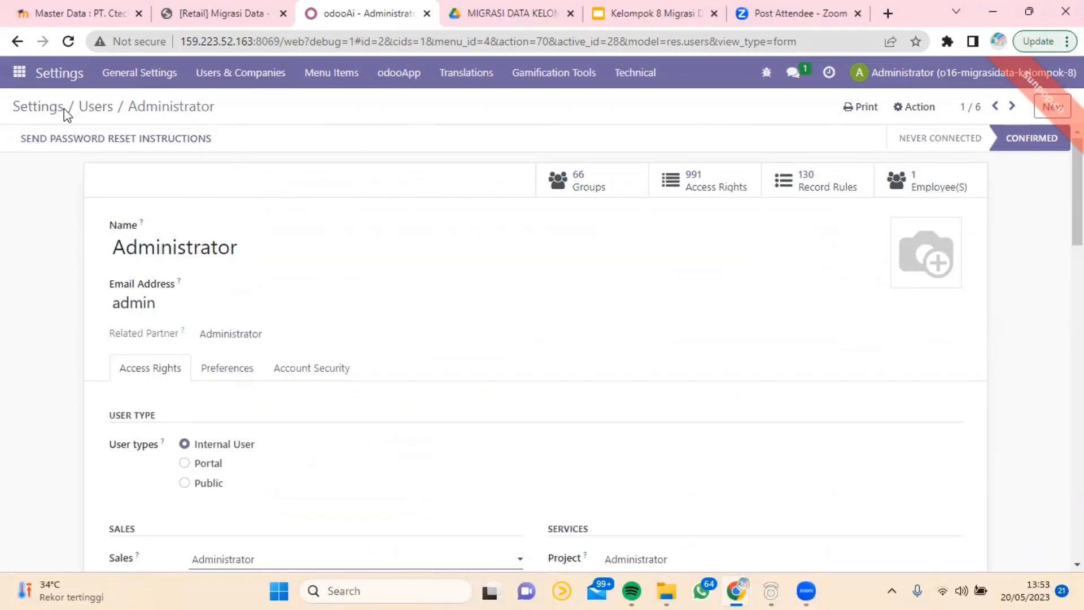
- Go back to the general settings, open English (US) from language management and review its codes, separators and date and time formats
click(19, 72)
scroll(66, 440, down, 2)
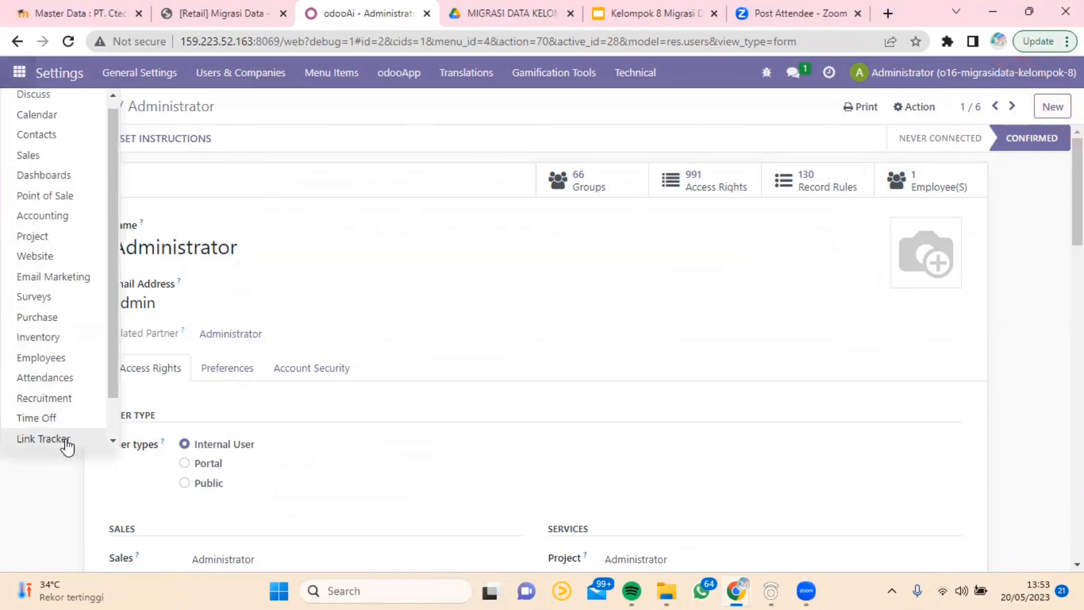
click(68, 431)
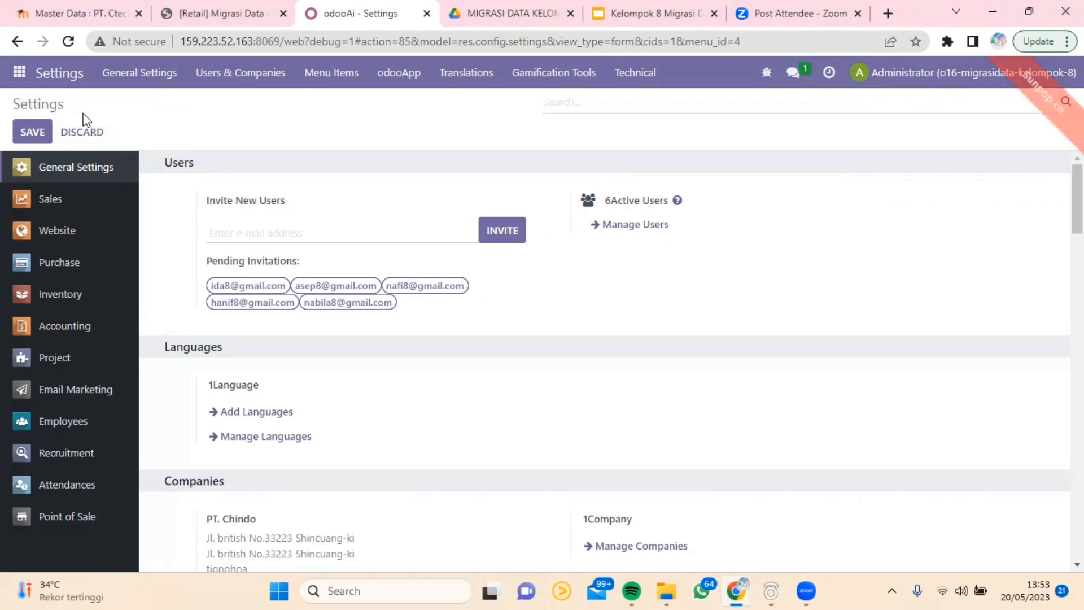
click(266, 440)
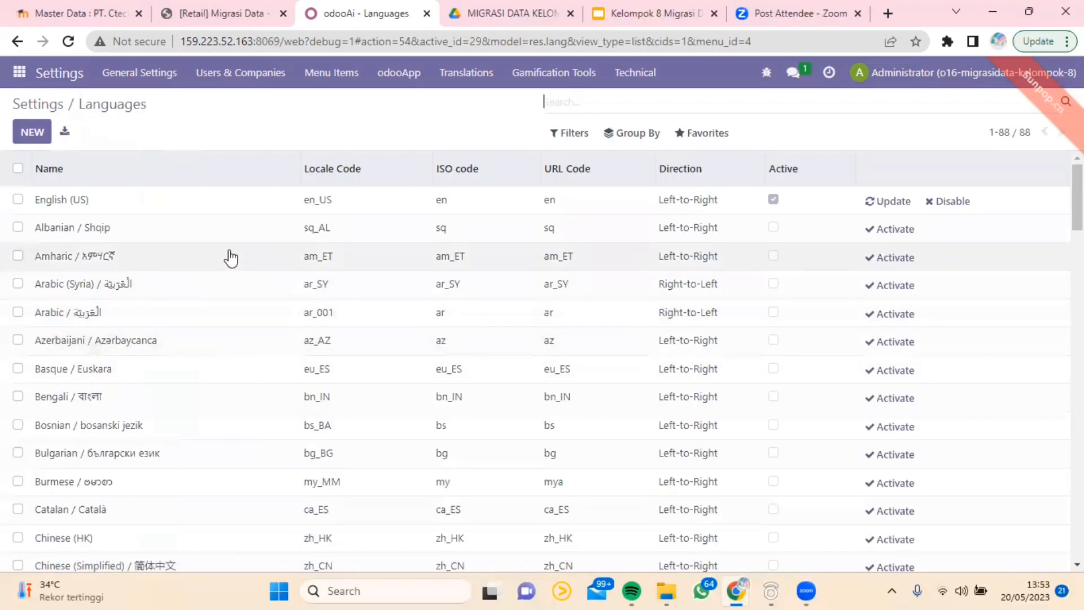
click(81, 203)
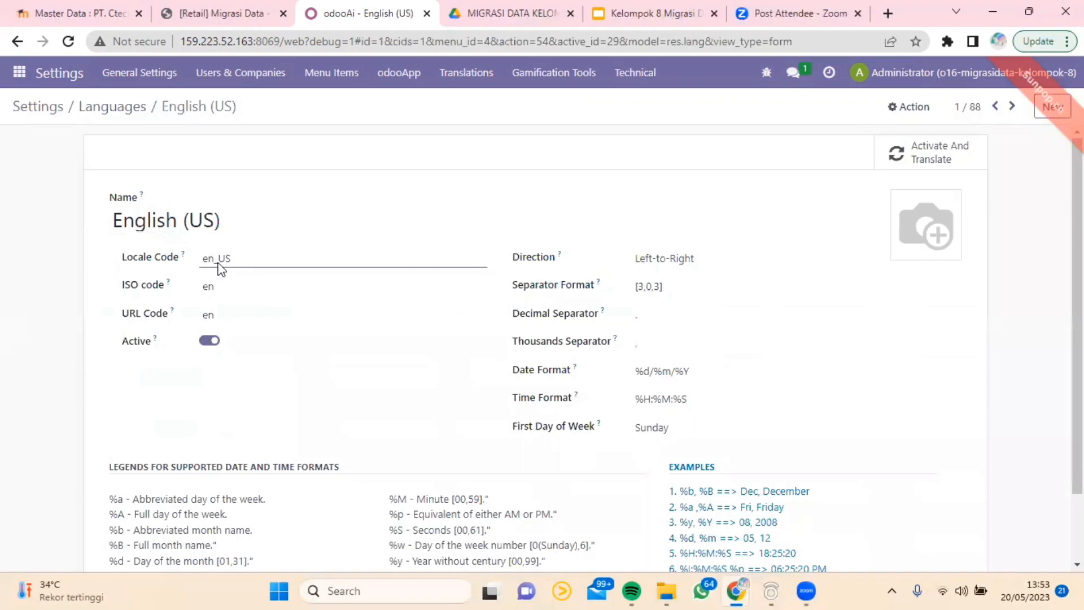
scroll(400, 360, down, 1)
scroll(407, 359, up, 1)
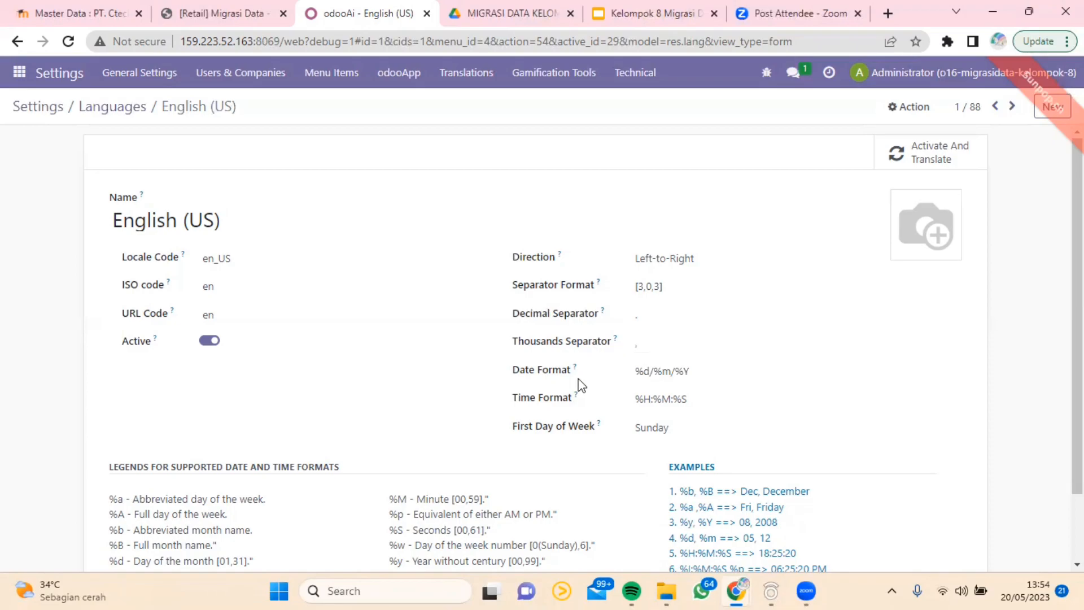
scroll(407, 374, down, 2)
scroll(407, 377, up, 2)
- Return to the general settings and open the list of managed companies
click(19, 72)
scroll(86, 365, down, 1)
click(72, 444)
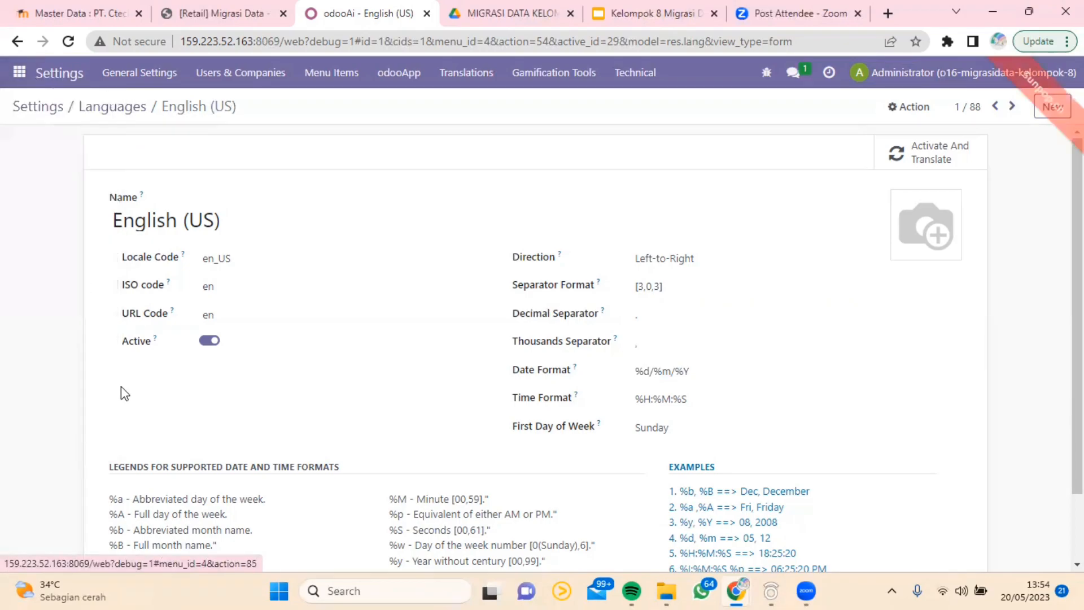
scroll(262, 368, down, 5)
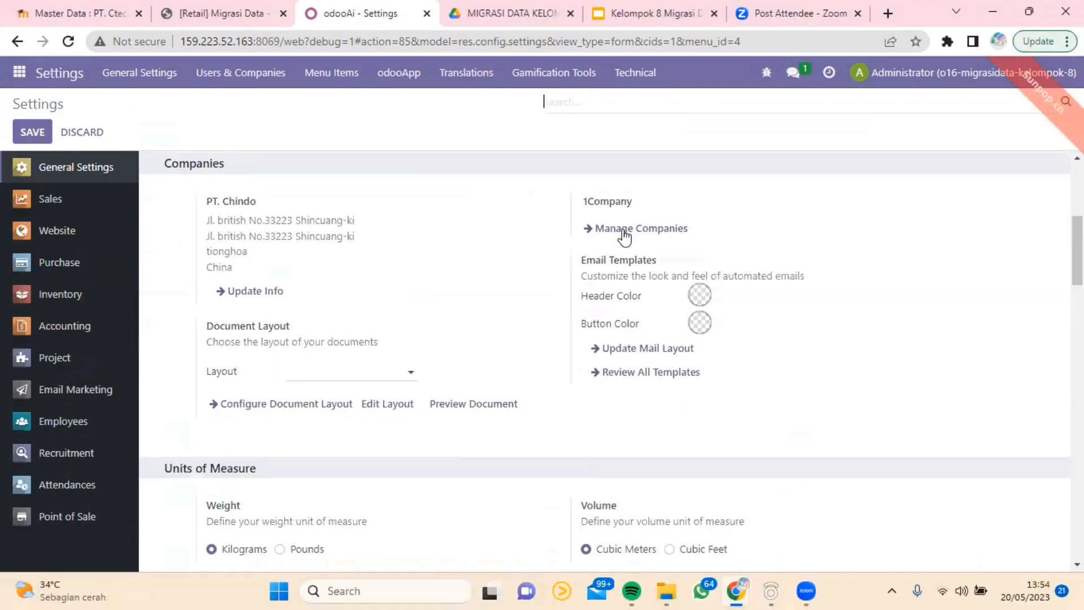
click(625, 237)
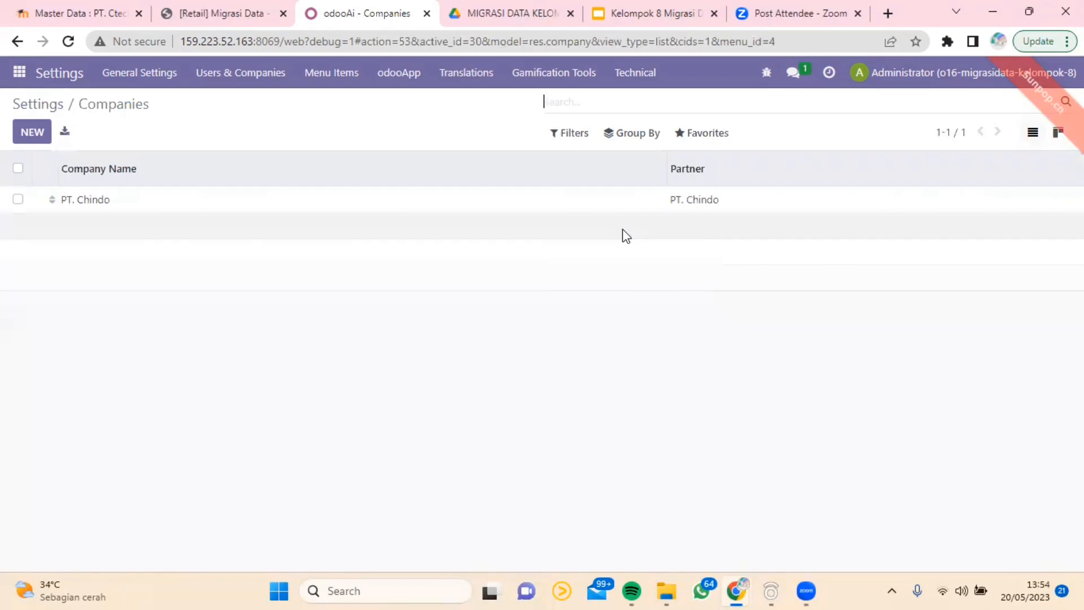
- Open the PT. Chindo company record and review its address, currency, website, social media fields and change log
click(106, 205)
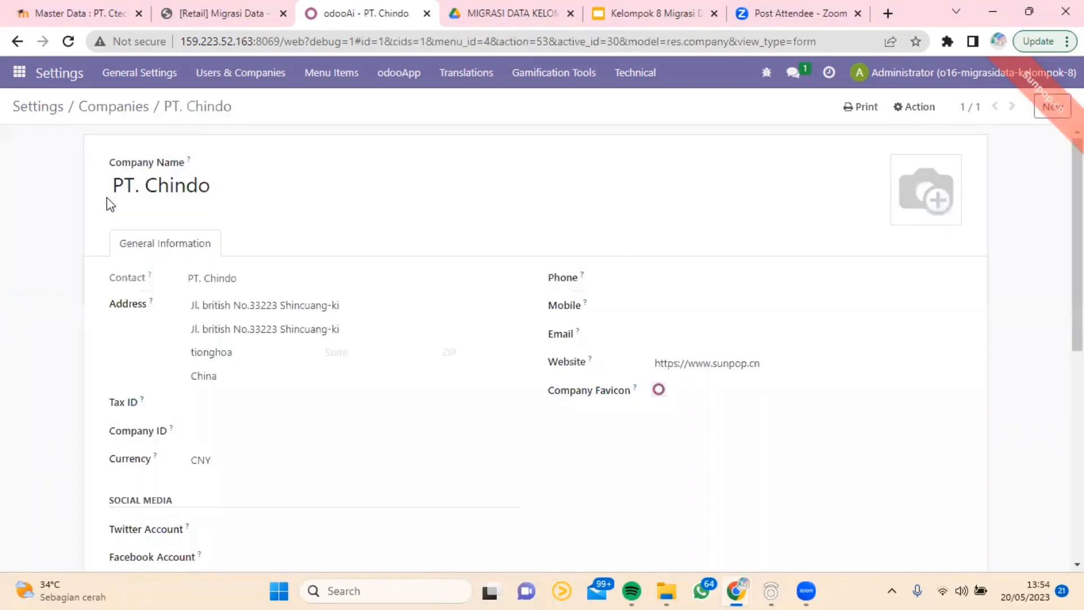
scroll(247, 292, down, 1)
scroll(247, 295, up, 1)
scroll(163, 406, down, 3)
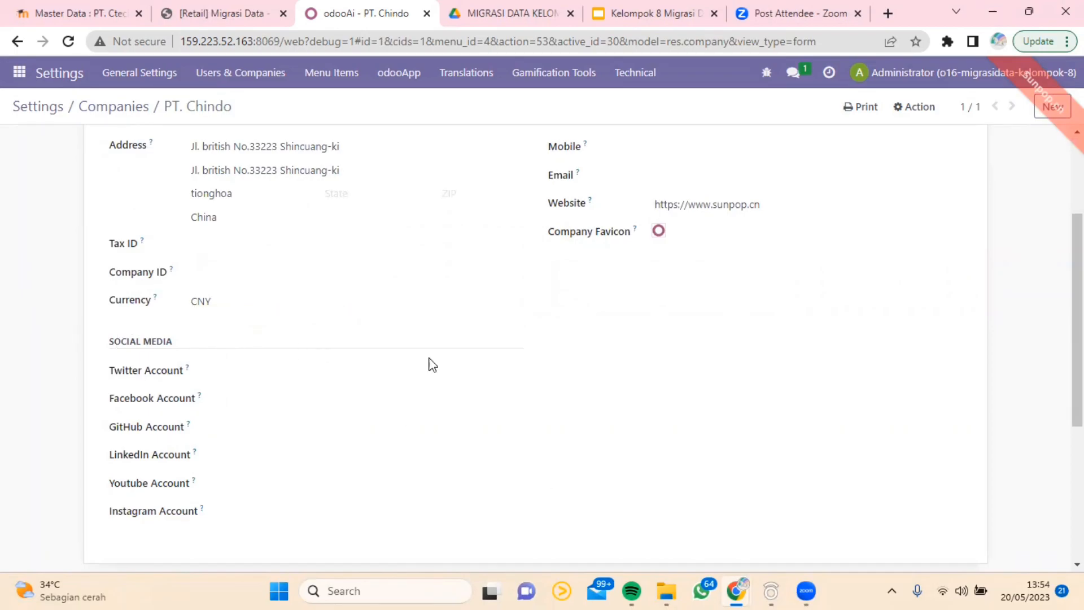
scroll(446, 353, up, 1)
scroll(452, 350, up, 3)
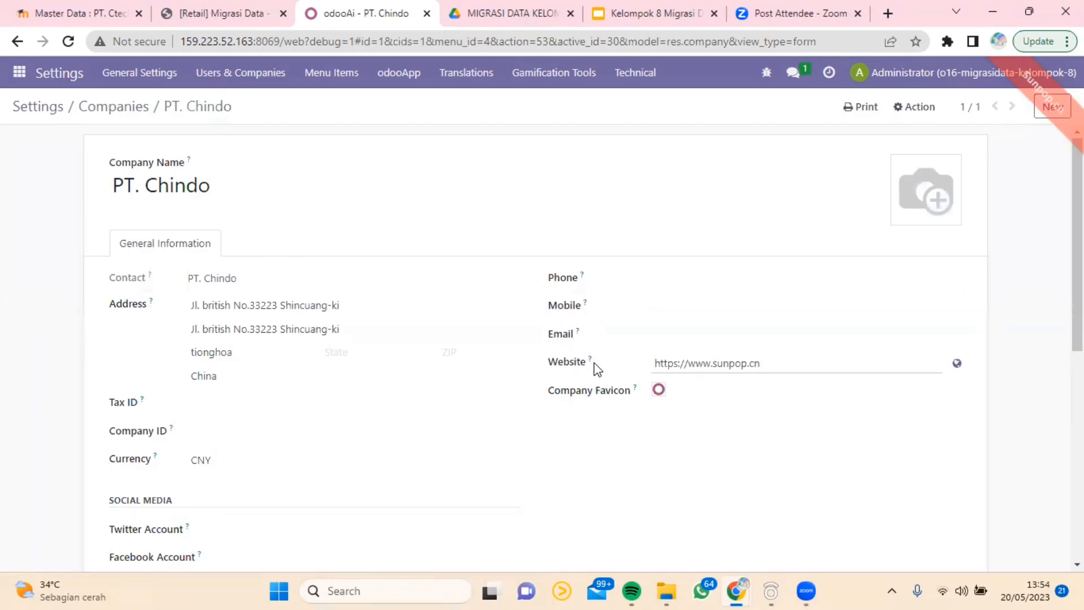
scroll(418, 348, down, 1)
scroll(379, 347, up, 1)
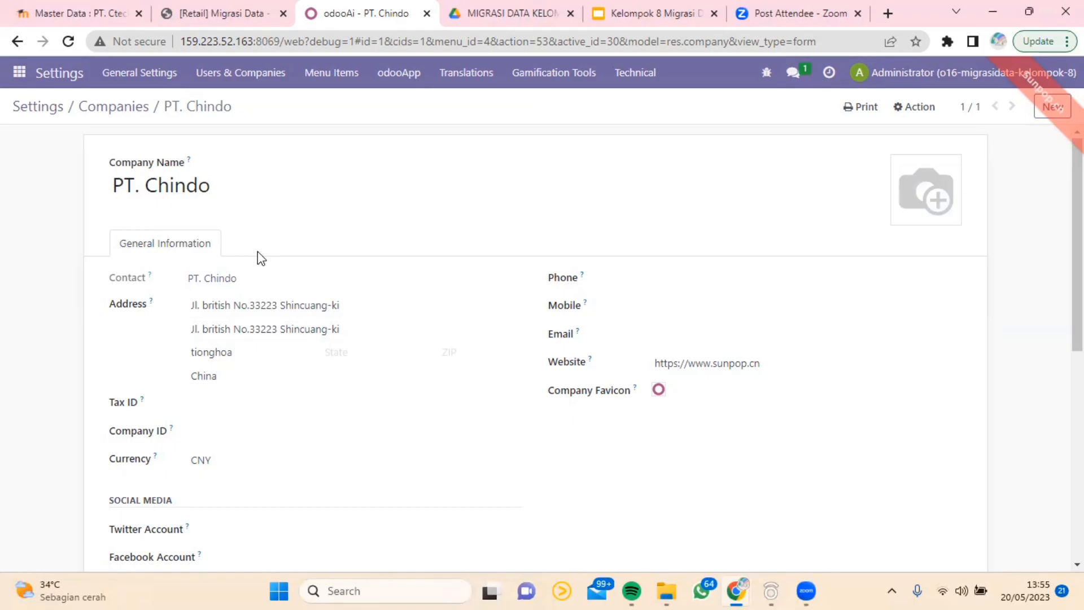
scroll(251, 289, down, 2)
scroll(255, 323, down, 3)
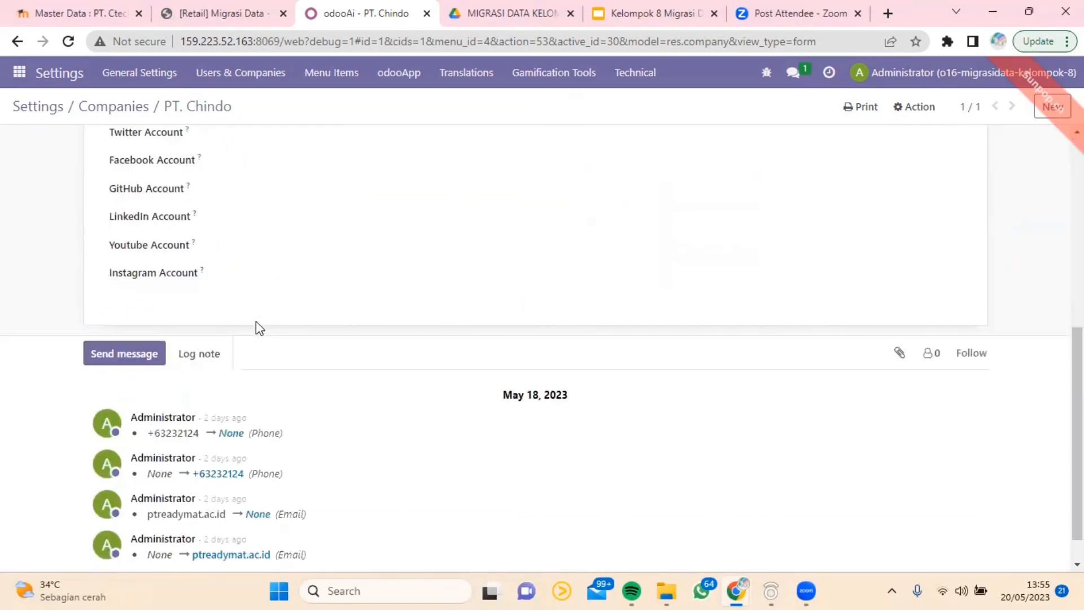
scroll(256, 323, up, 5)
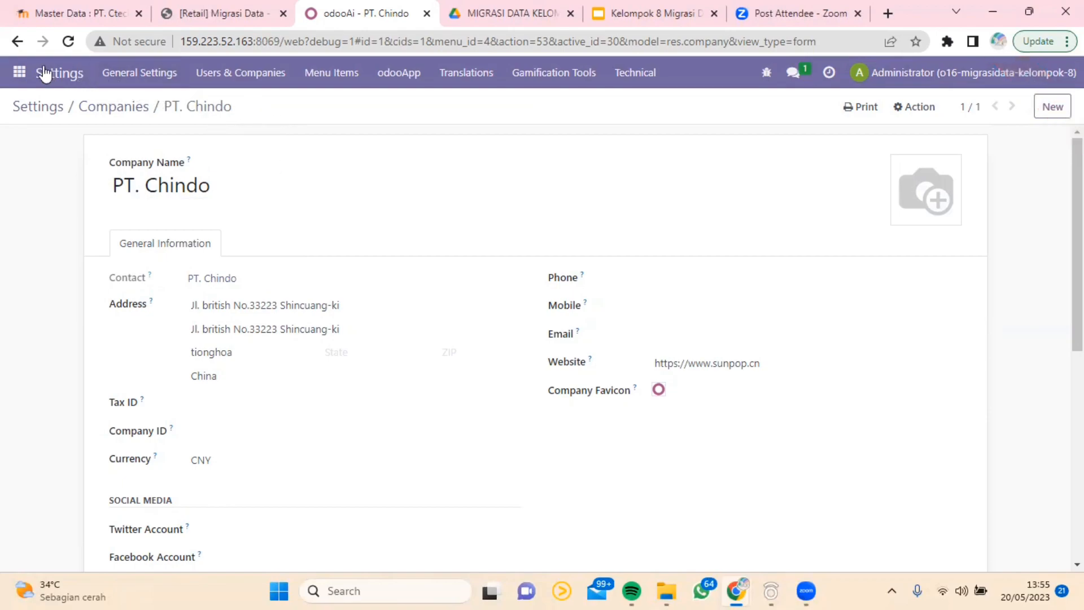
- Return to the general settings and review the user, language, company, units of measure and Discuss sections
click(19, 73)
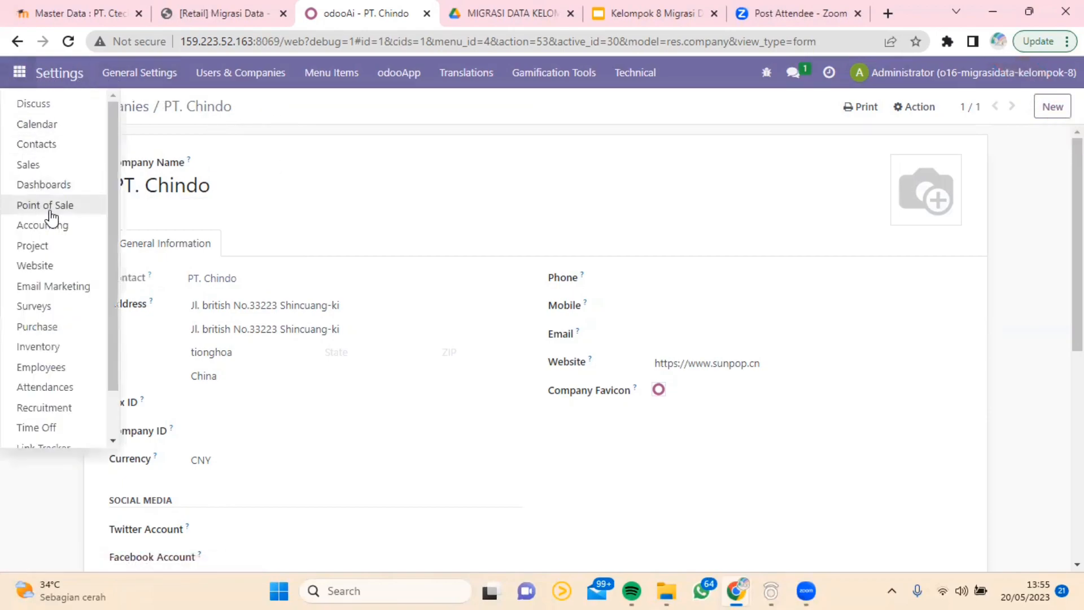
scroll(80, 424, down, 2)
click(83, 436)
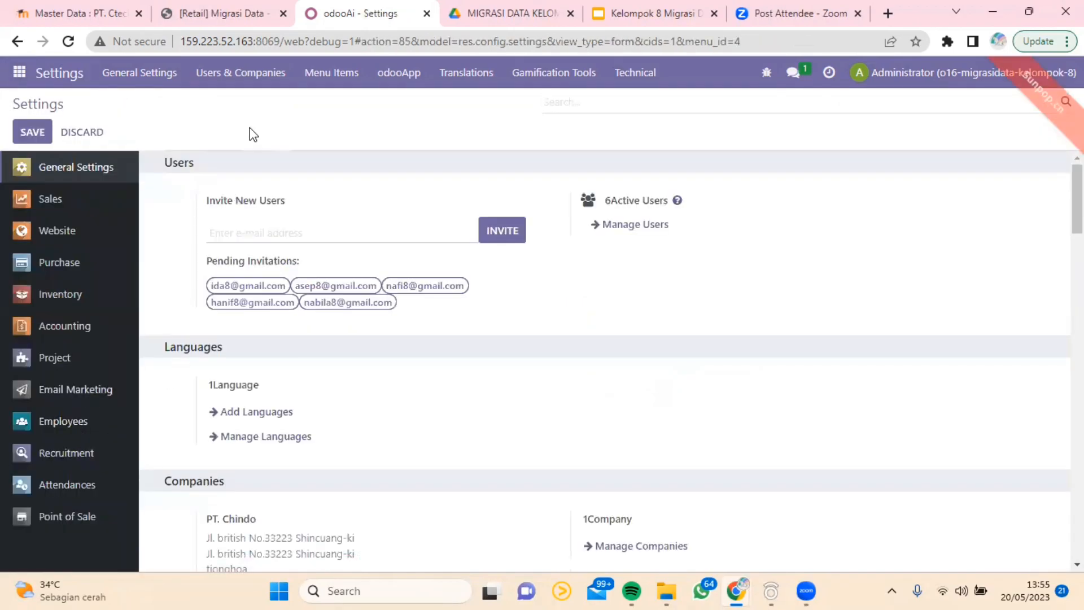
scroll(265, 180, down, 3)
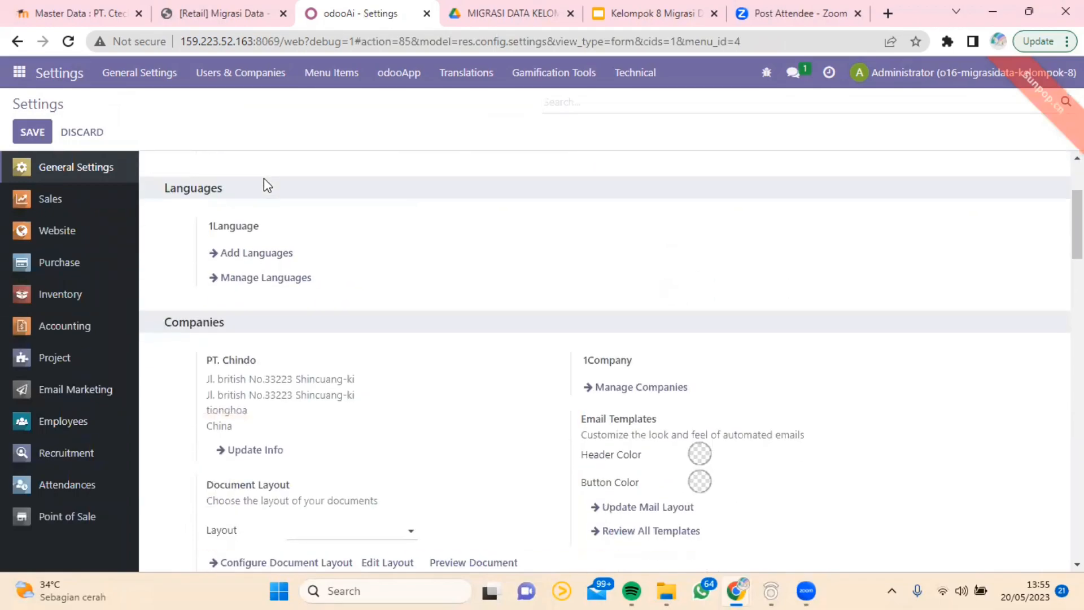
scroll(264, 179, down, 4)
scroll(263, 179, up, 7)
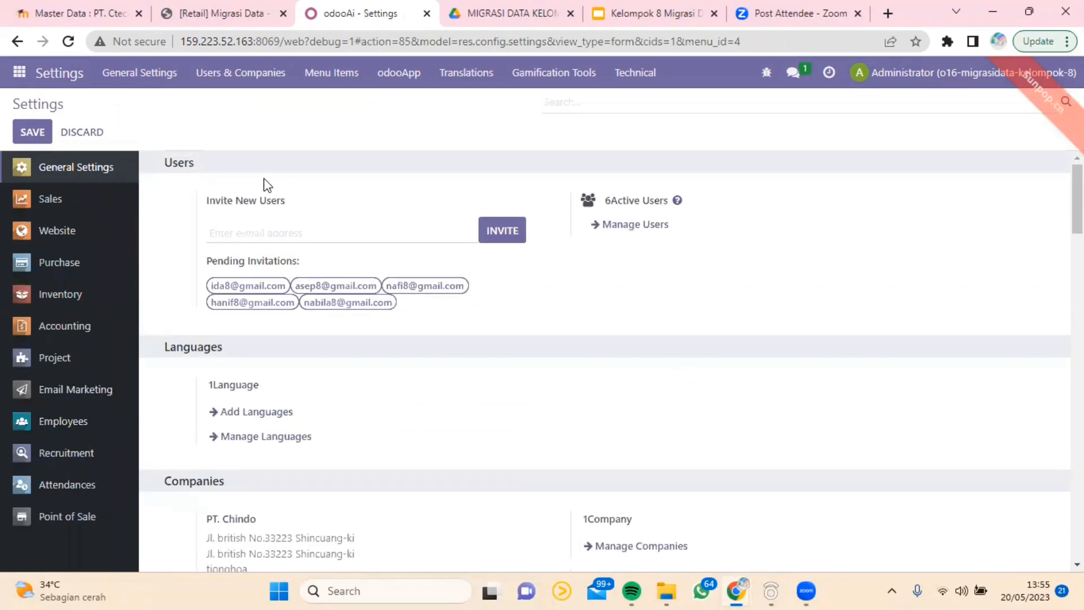
scroll(263, 179, down, 4)
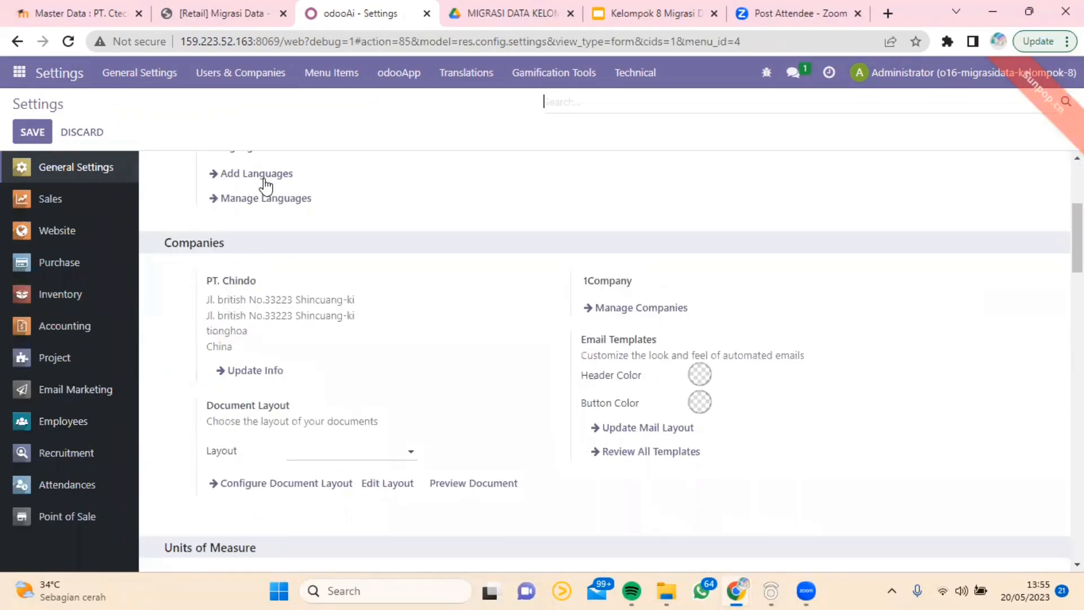
scroll(265, 234, down, 7)
scroll(264, 264, up, 1)
scroll(264, 264, up, 1)
scroll(263, 261, down, 4)
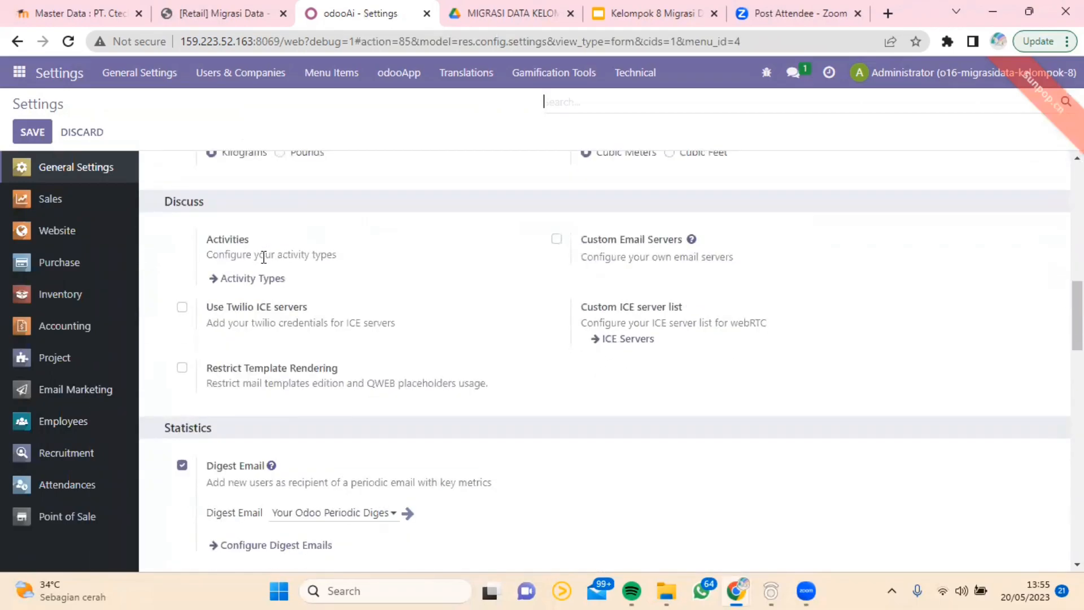
- Examine the remaining general settings, from Statistics, Contacts, Permissions and Integrations to Performance, Developer Tools and About
scroll(265, 261, down, 4)
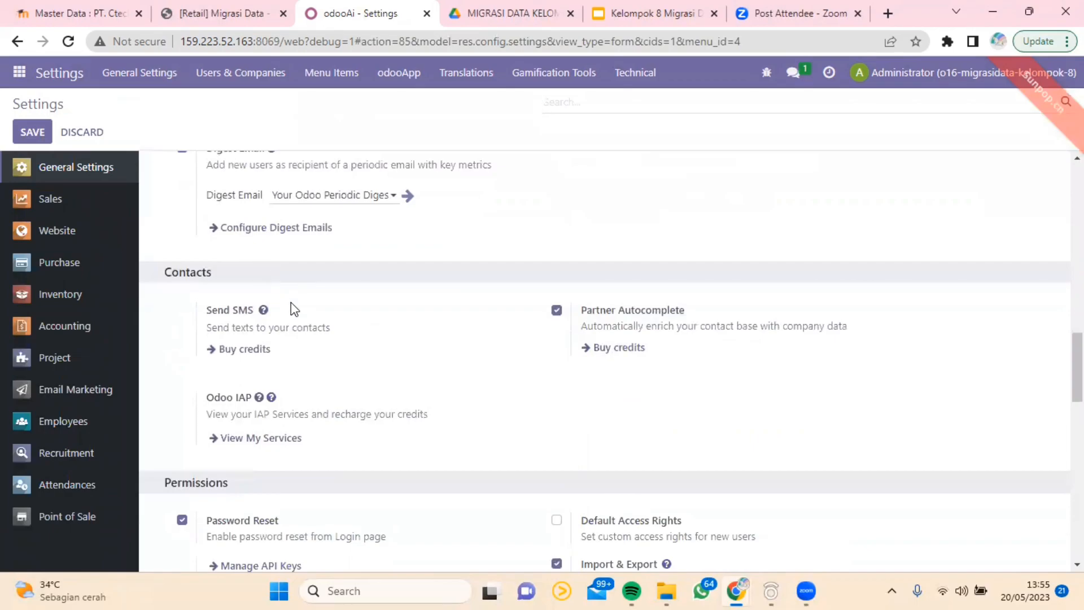
scroll(294, 308, down, 4)
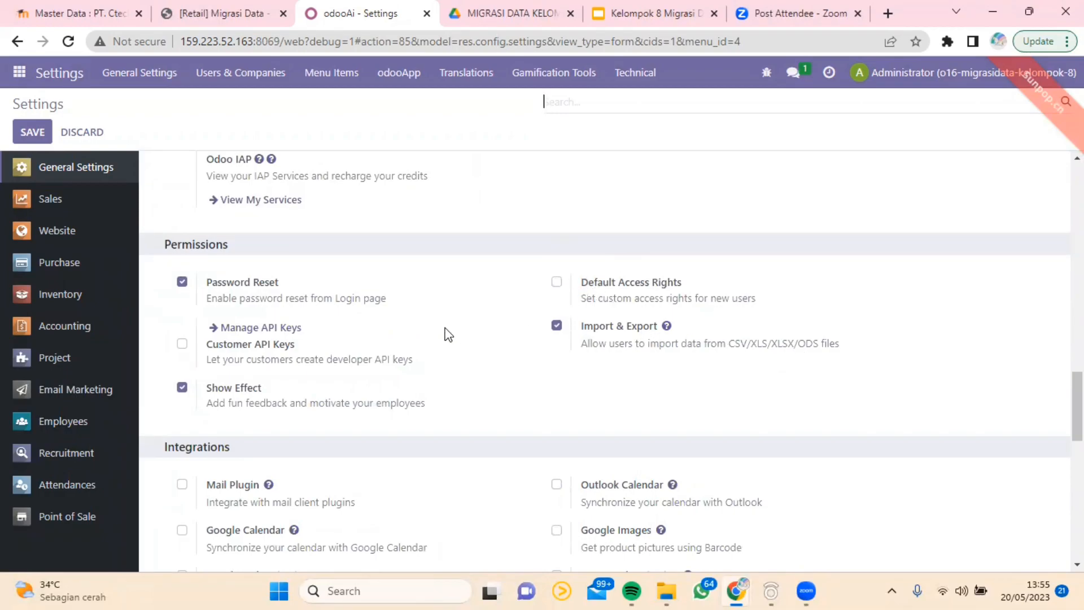
scroll(448, 334, down, 5)
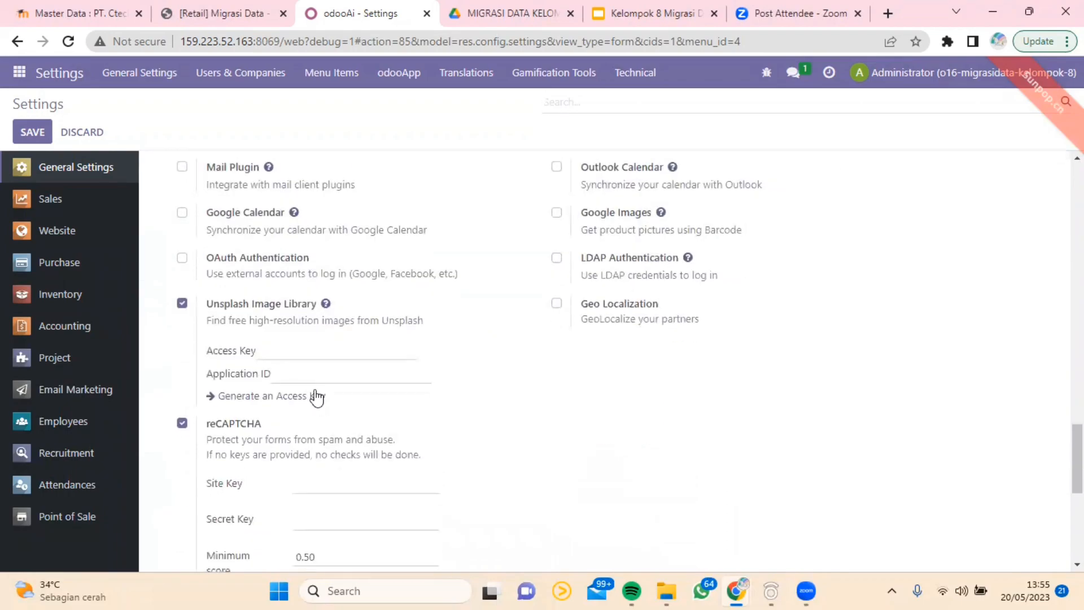
scroll(311, 303, down, 1)
scroll(327, 310, down, 5)
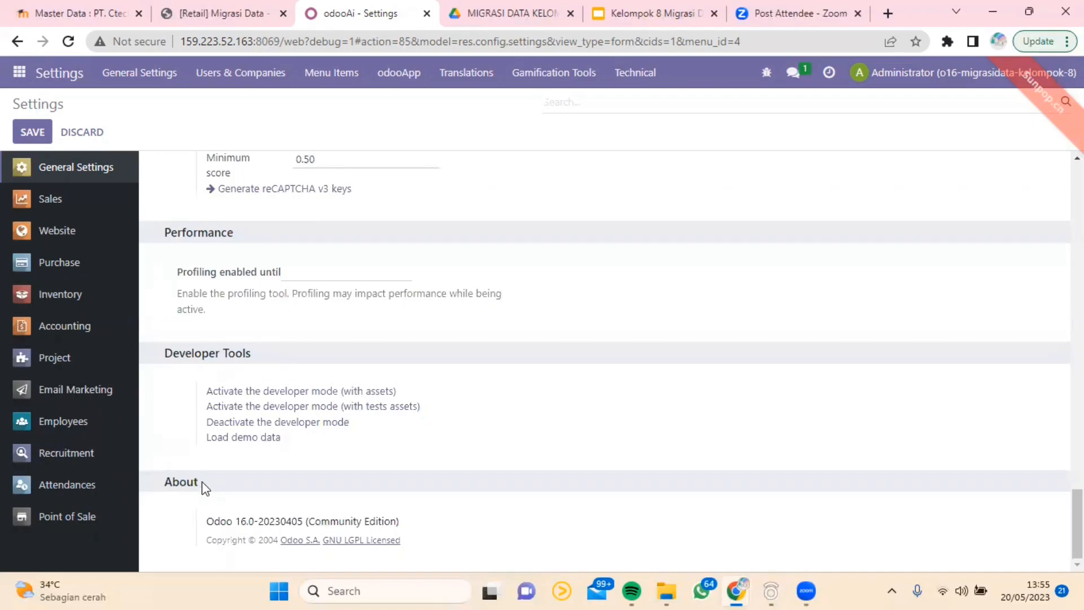
scroll(224, 329, up, 1)
scroll(225, 330, up, 10)
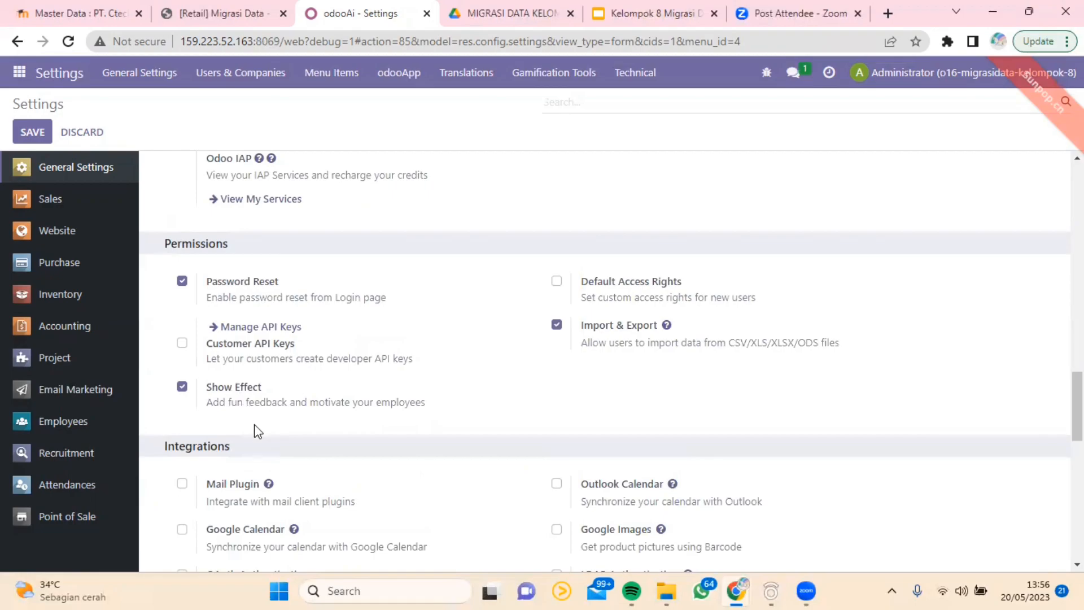
scroll(262, 389, up, 6)
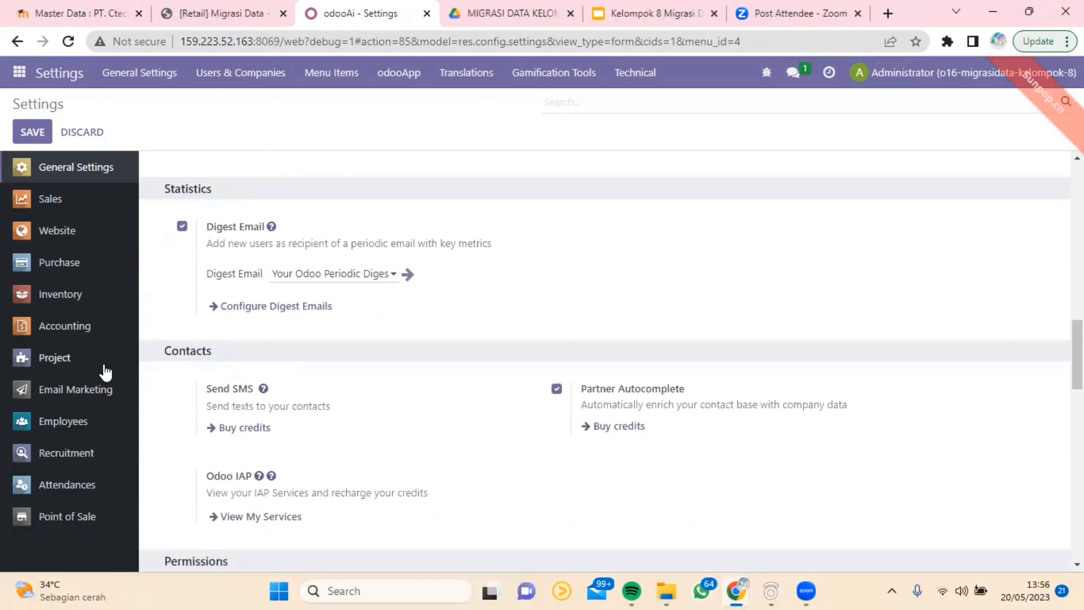
- Open the Accounting settings and review the fiscal localization package, default taxes, fiscal country and main currency
click(105, 332)
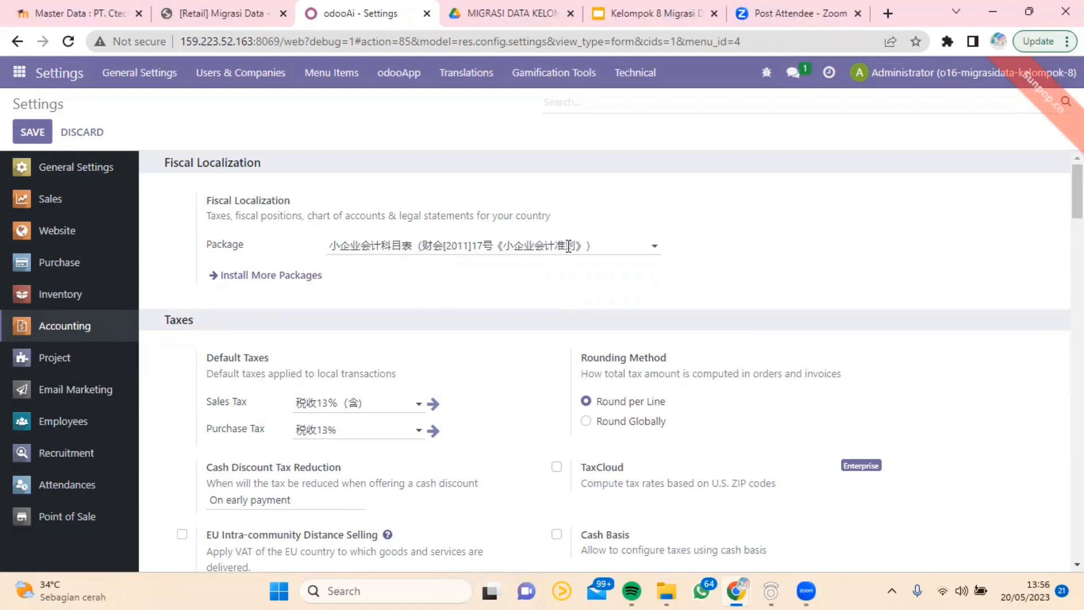
scroll(356, 272, down, 2)
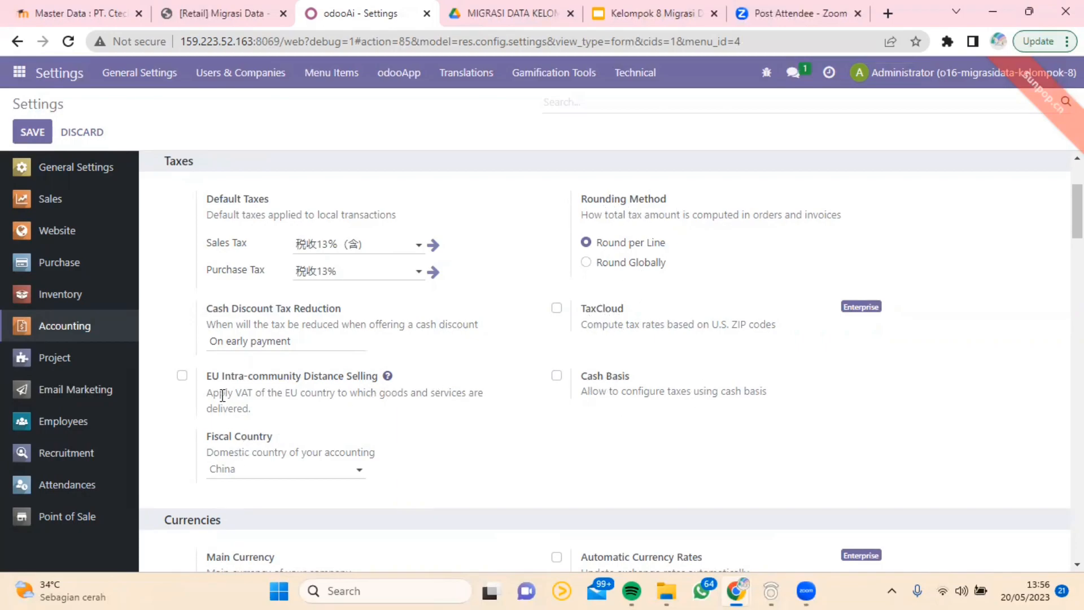
mouse_move(230, 387)
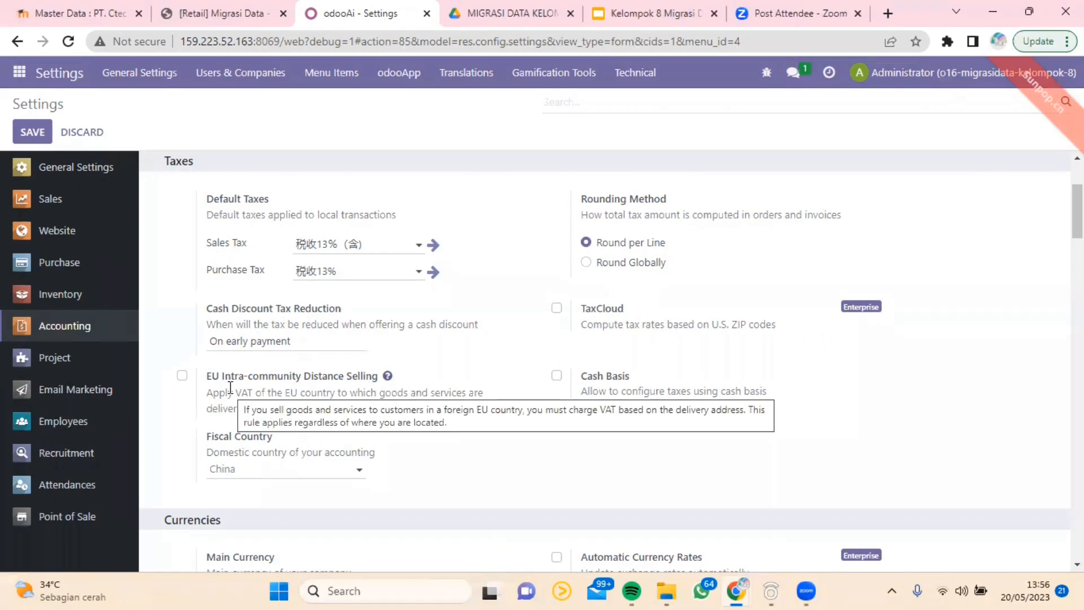
scroll(230, 388, down, 1)
scroll(230, 388, down, 2)
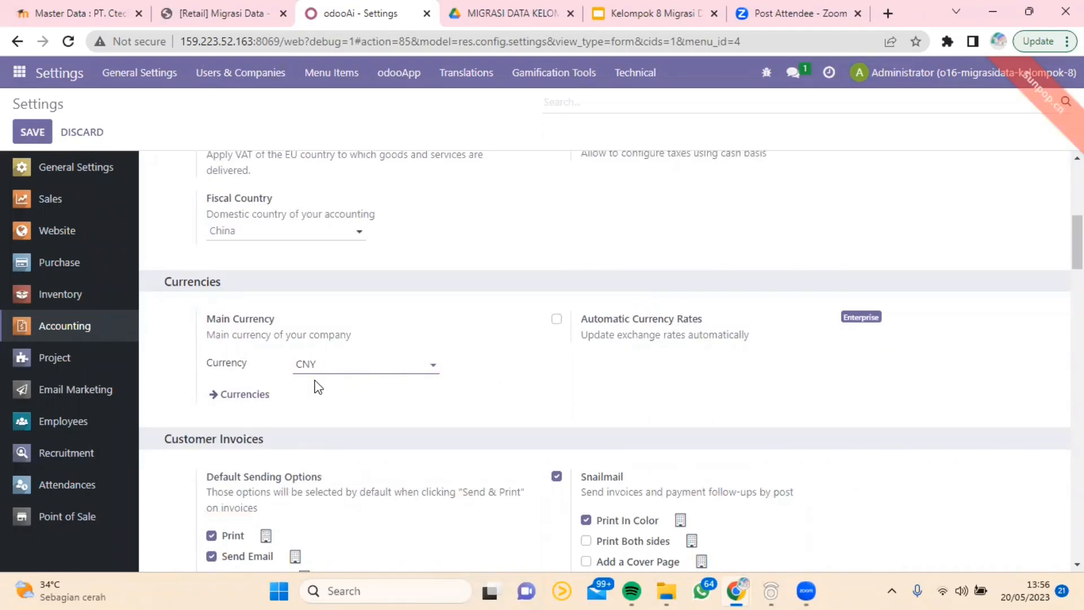
- Examine the Customer Invoices settings, including sending options, Snailmail, line subtotals tax display, sale receipt, incoterm and default terms
scroll(291, 370, down, 3)
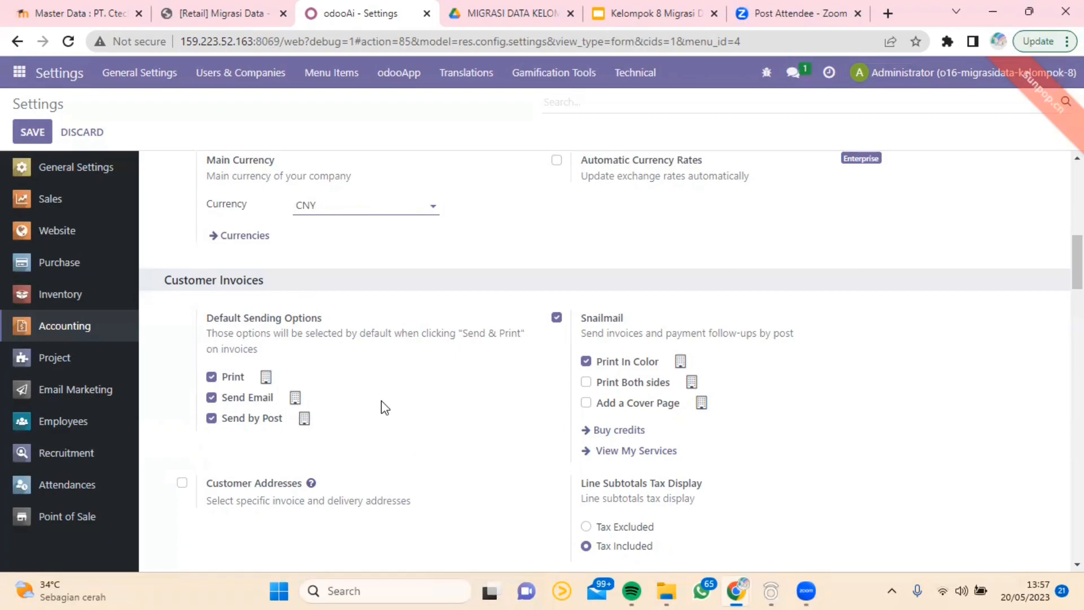
scroll(572, 336, down, 3)
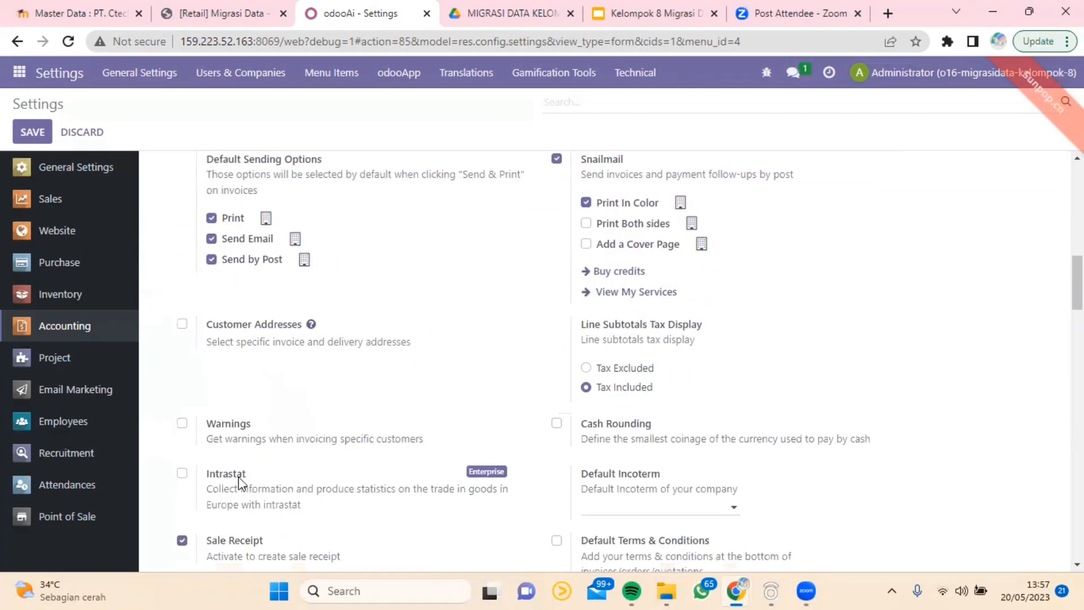
scroll(299, 473, down, 2)
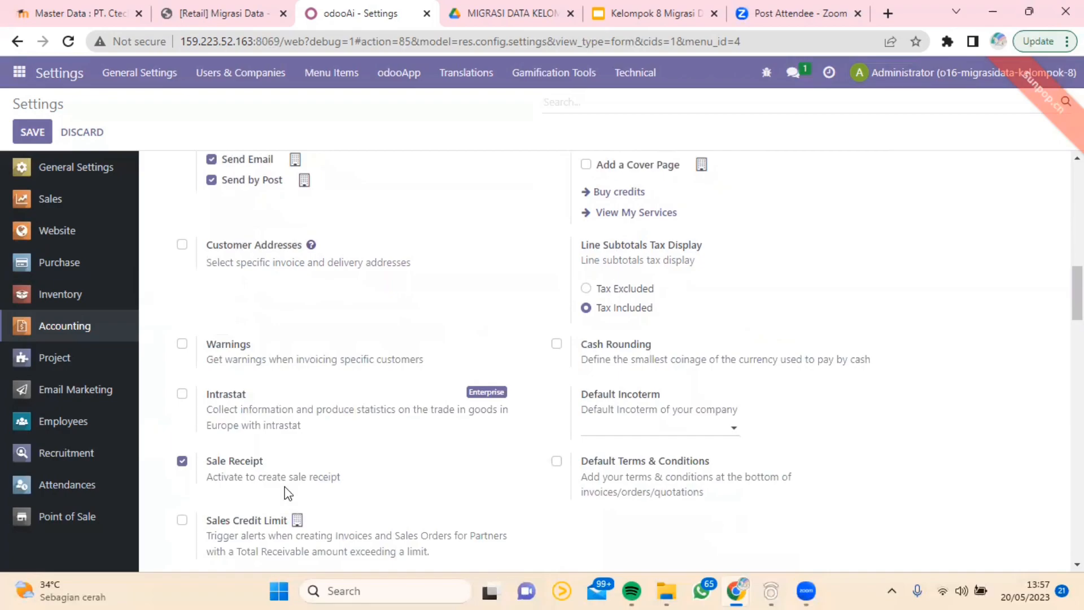
scroll(288, 493, down, 1)
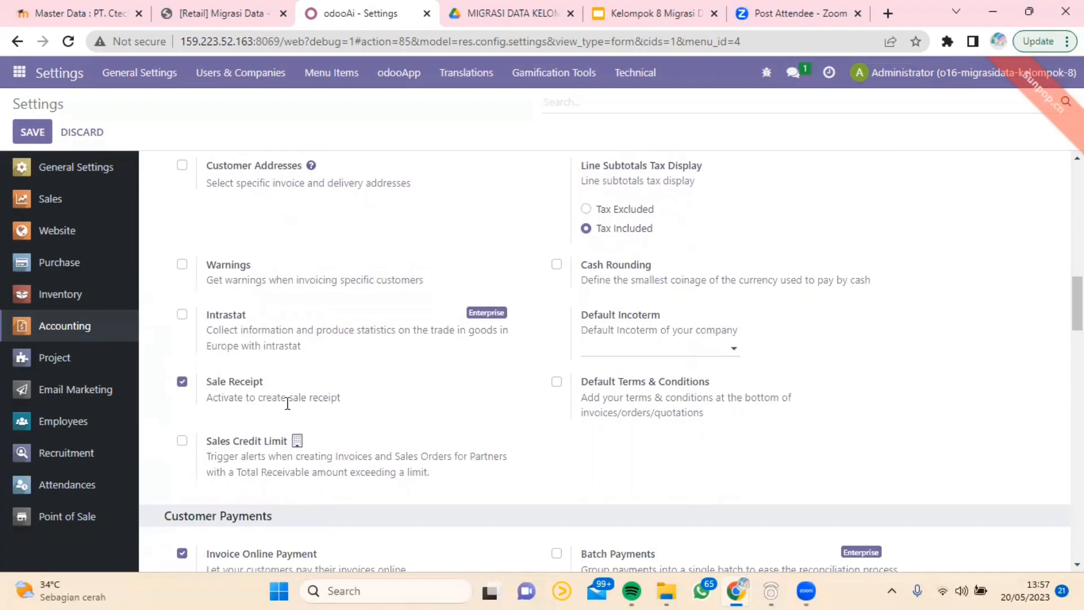
scroll(290, 409, down, 1)
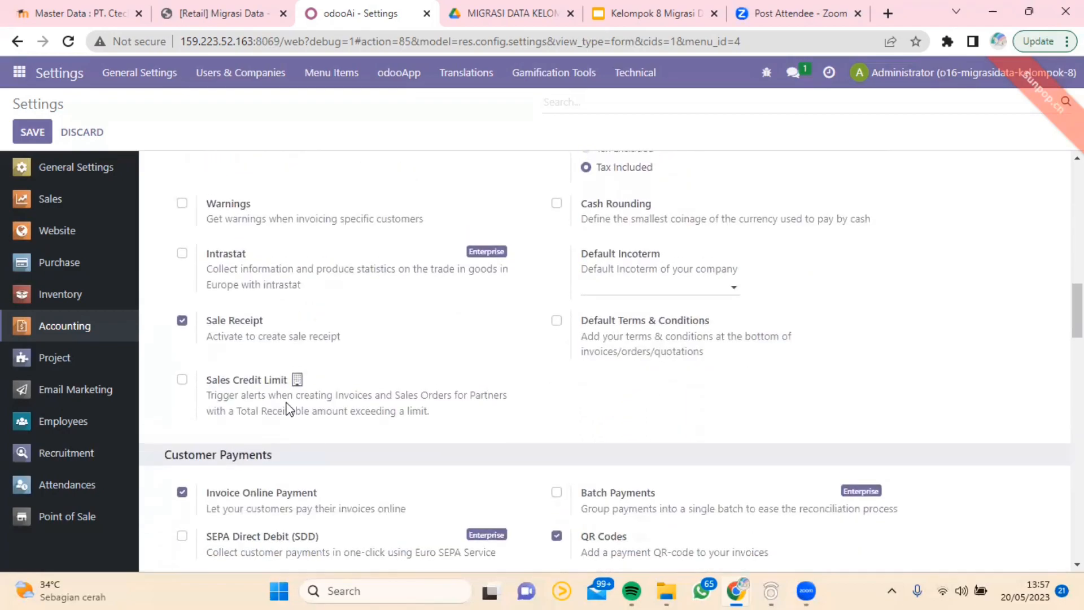
scroll(290, 408, up, 3)
scroll(584, 340, up, 2)
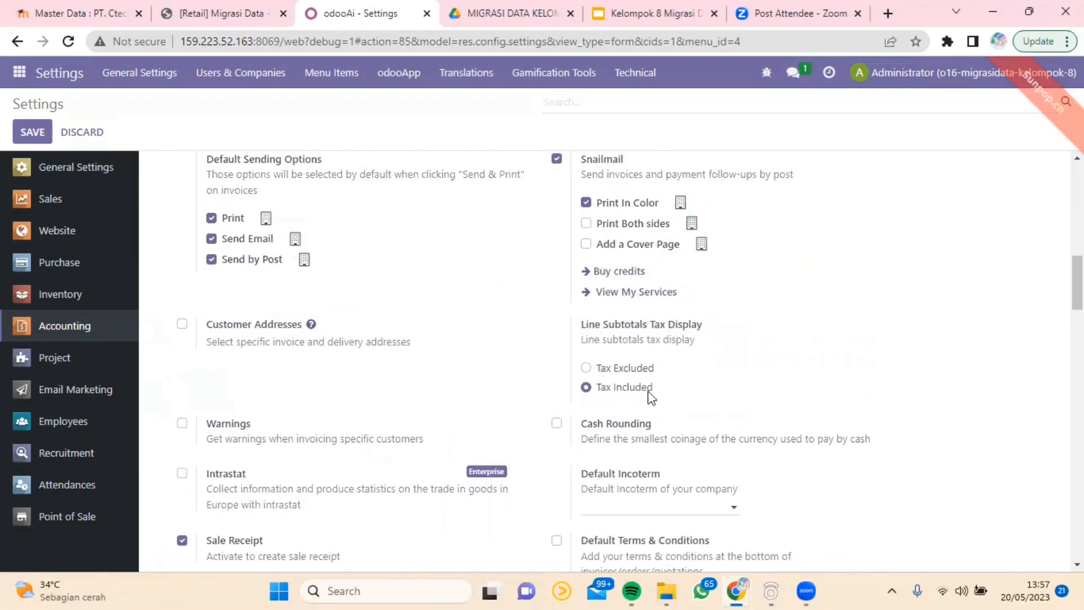
scroll(655, 438, down, 2)
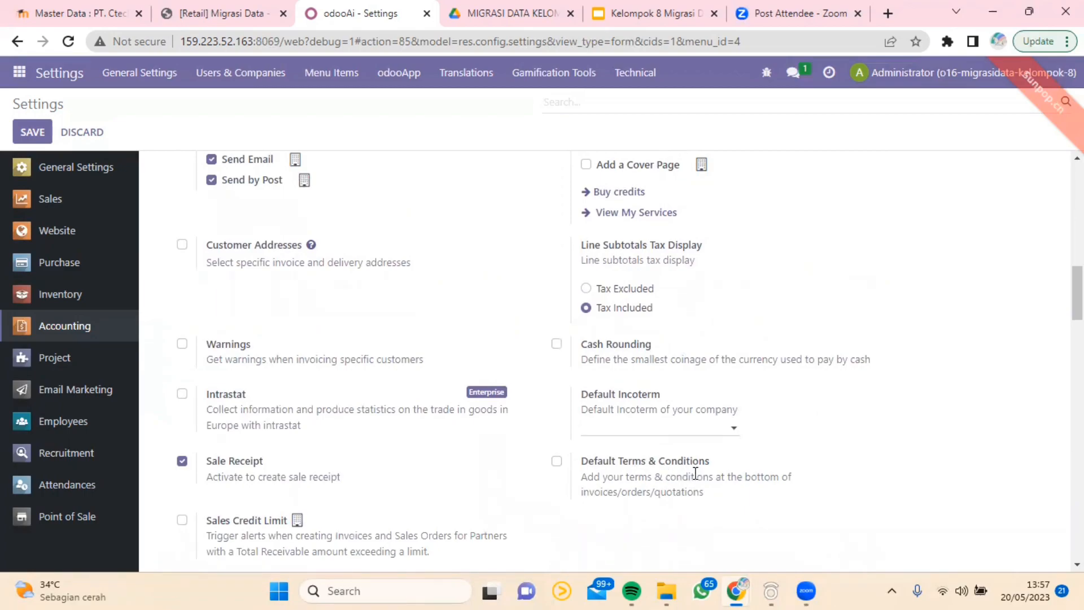
scroll(459, 421, down, 2)
- Review the accounting settings for customer payments, vendor bills and payments, digitization, default accounts, bank imports and fiscal periods
scroll(359, 393, down, 4)
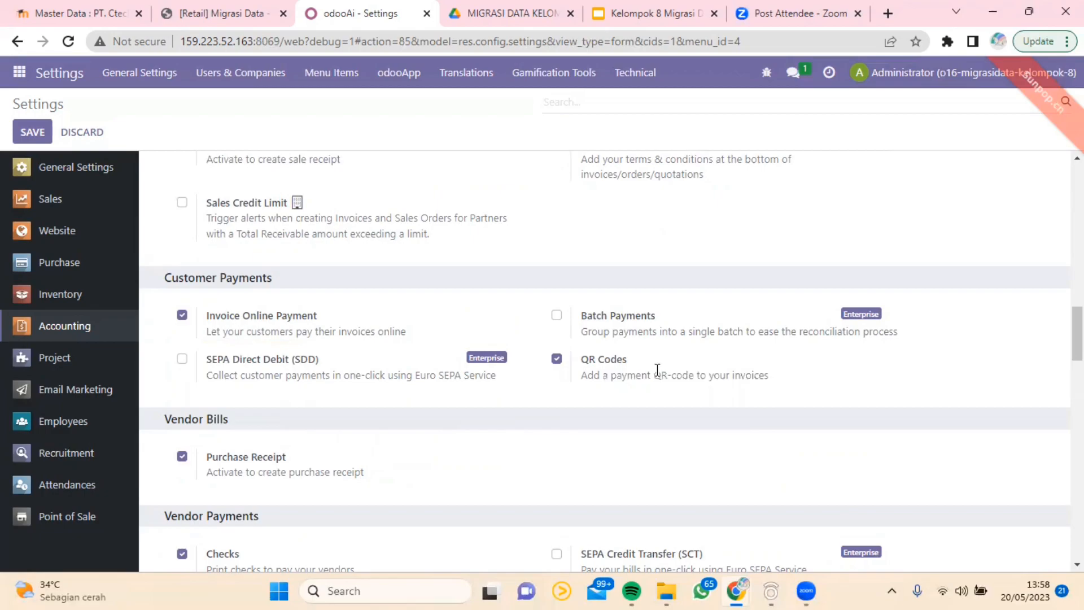
scroll(526, 365, down, 1)
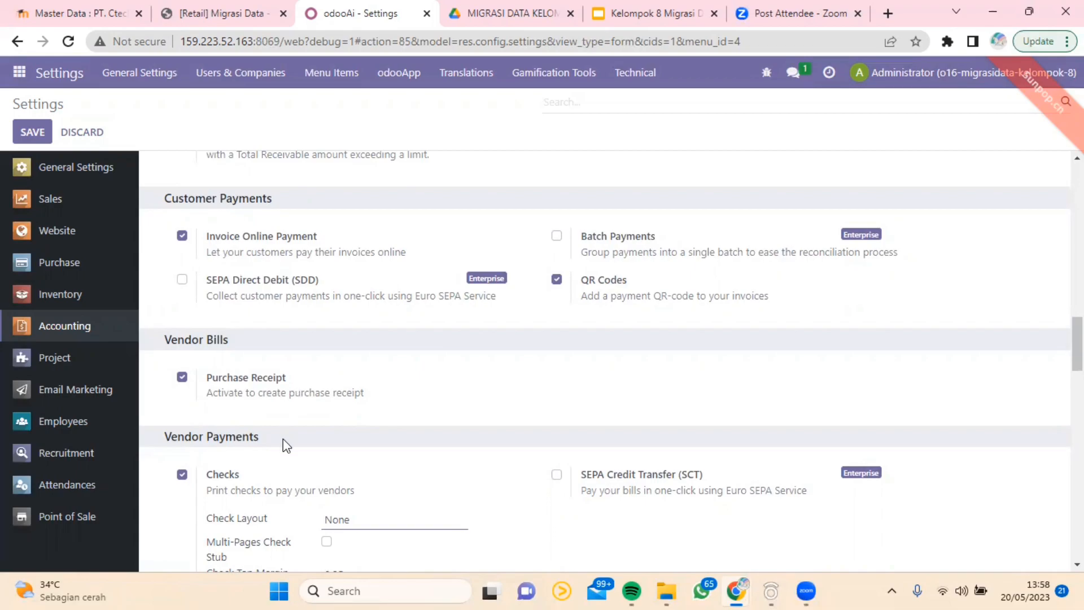
scroll(282, 439, down, 2)
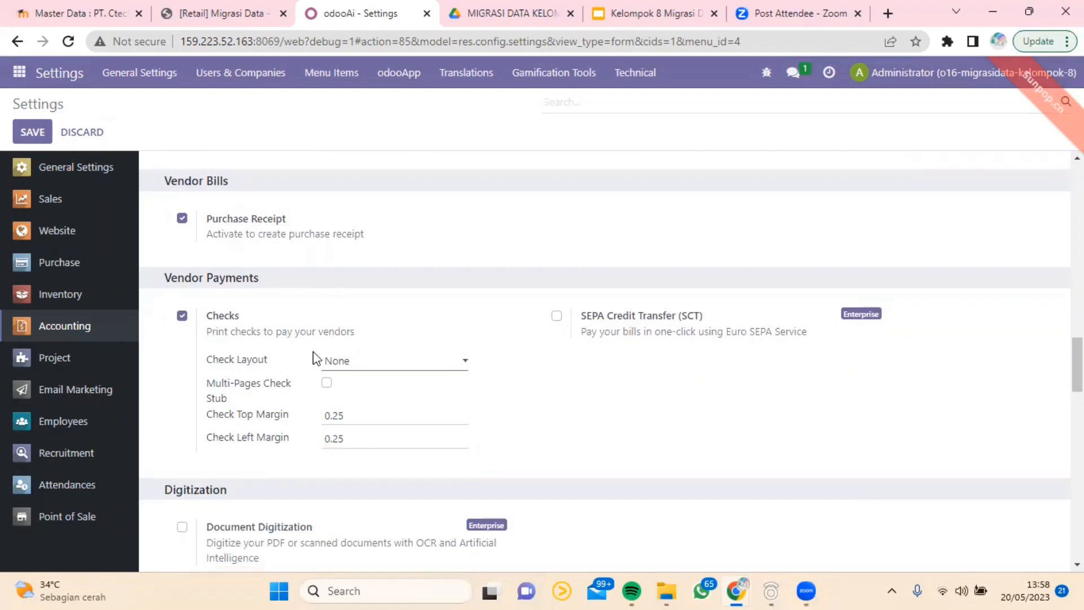
scroll(313, 358, down, 3)
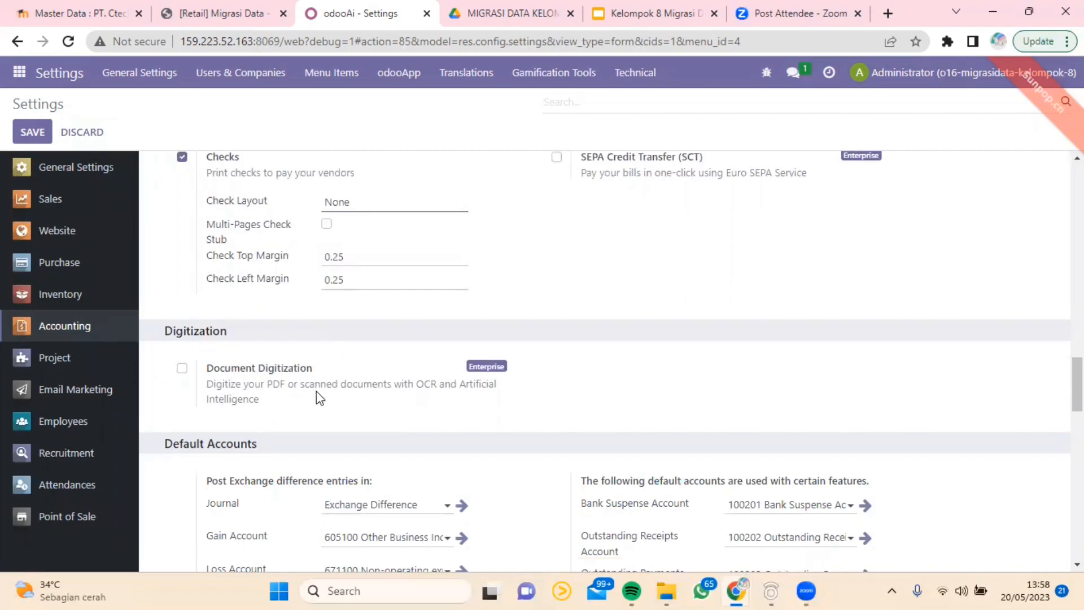
scroll(319, 398, down, 3)
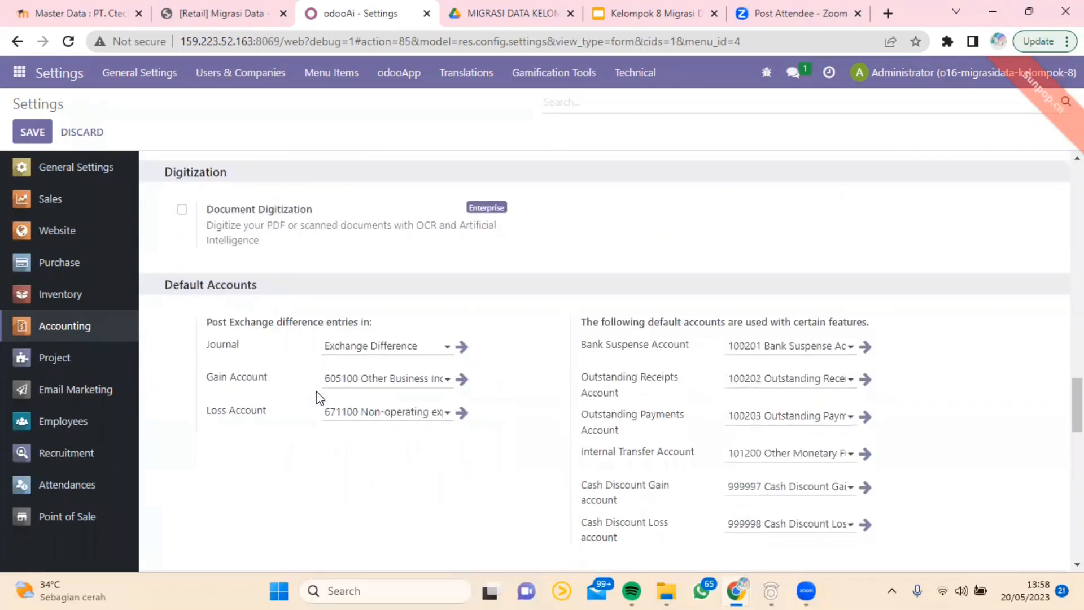
scroll(319, 398, down, 8)
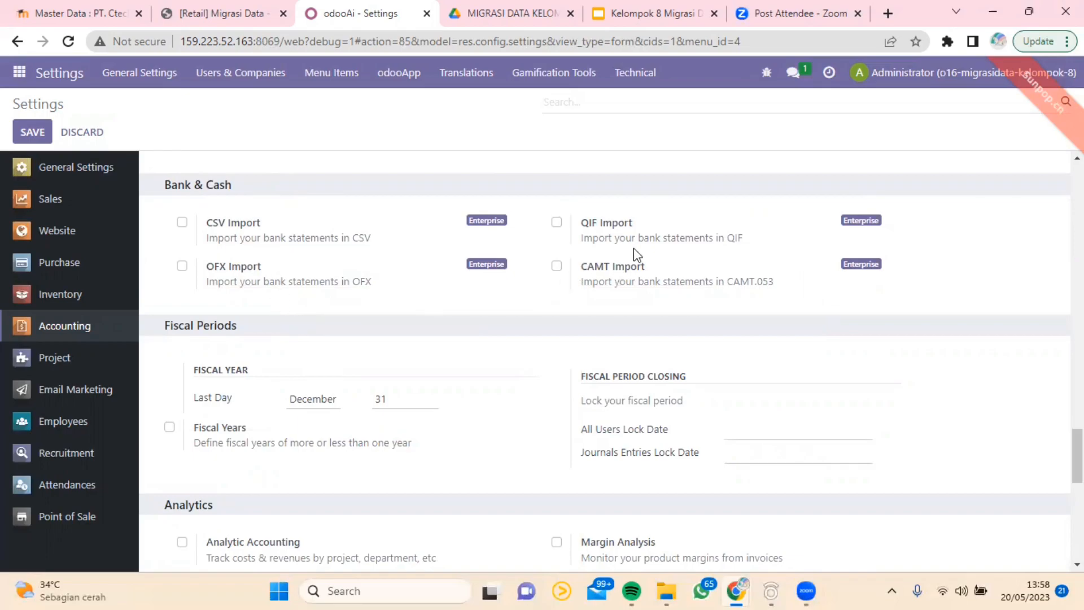
- Examine the remaining Accounting settings, from bank imports, fiscal periods and Analytics to Storno Accounting, Accounting Firms mode, Enhanced Financial Reports and Anglo-Saxon Accounting
mouse_move(616, 242)
mouse_move(230, 225)
mouse_move(260, 281)
scroll(237, 350, down, 5)
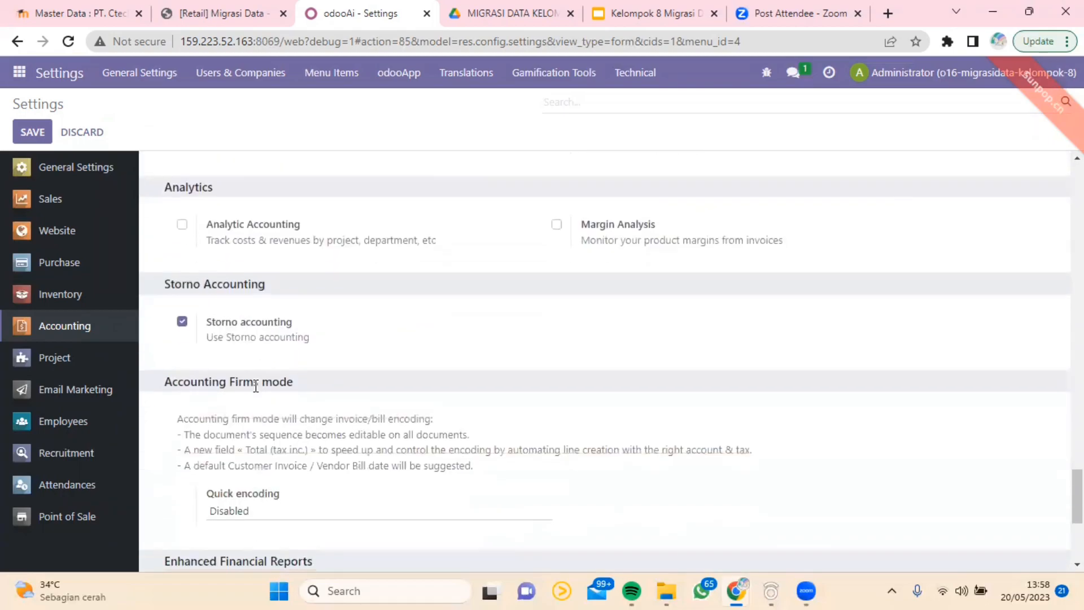
scroll(261, 415, down, 3)
scroll(263, 416, down, 1)
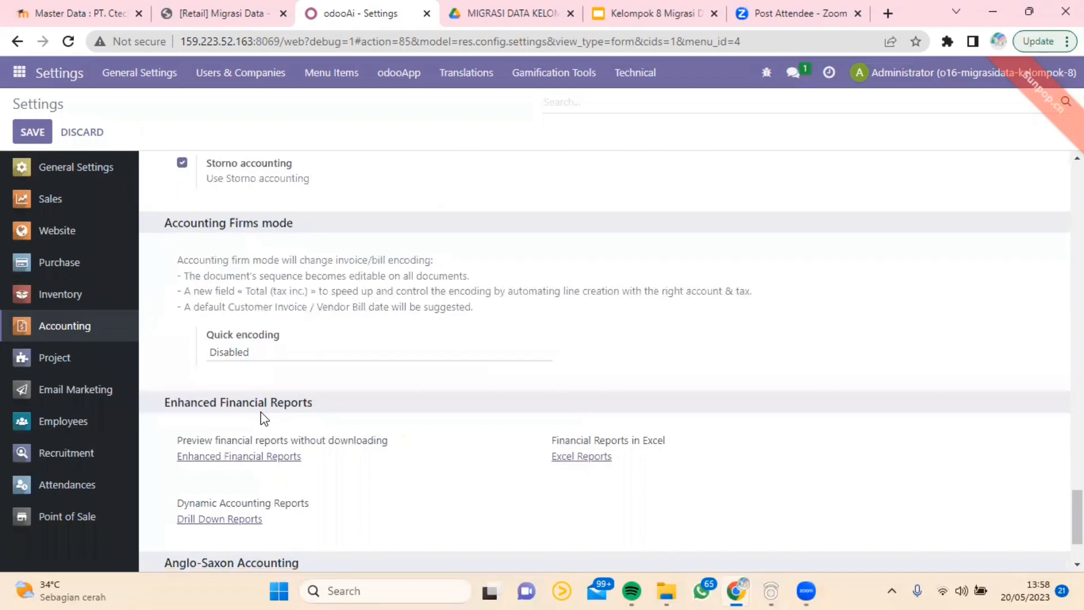
scroll(263, 418, down, 2)
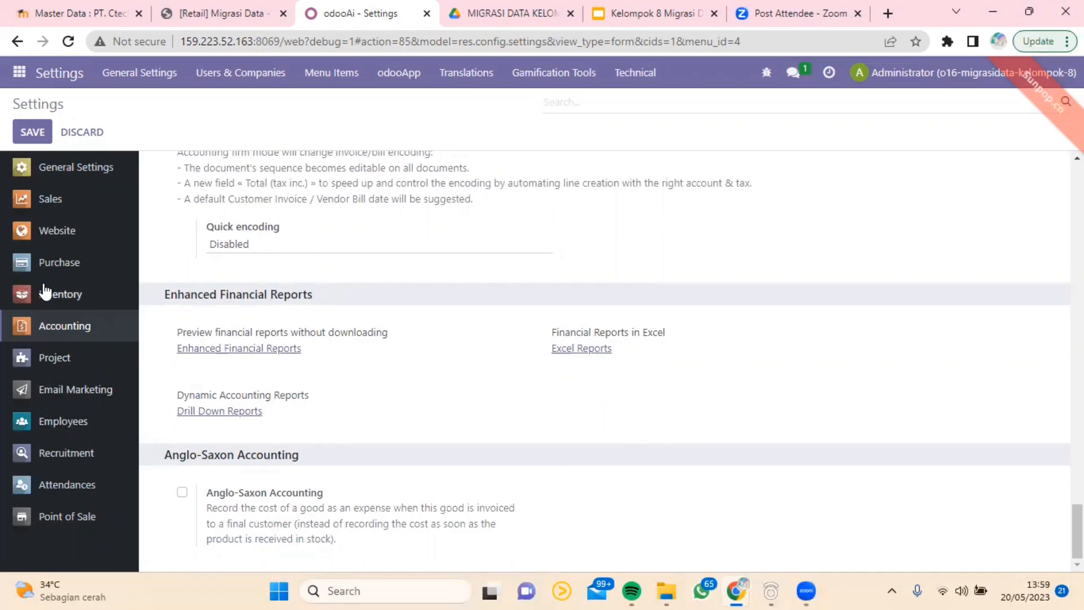
- Open the Inventory settings and review the Operations, Barcode, Shipping and Shipping Connectors options
click(73, 295)
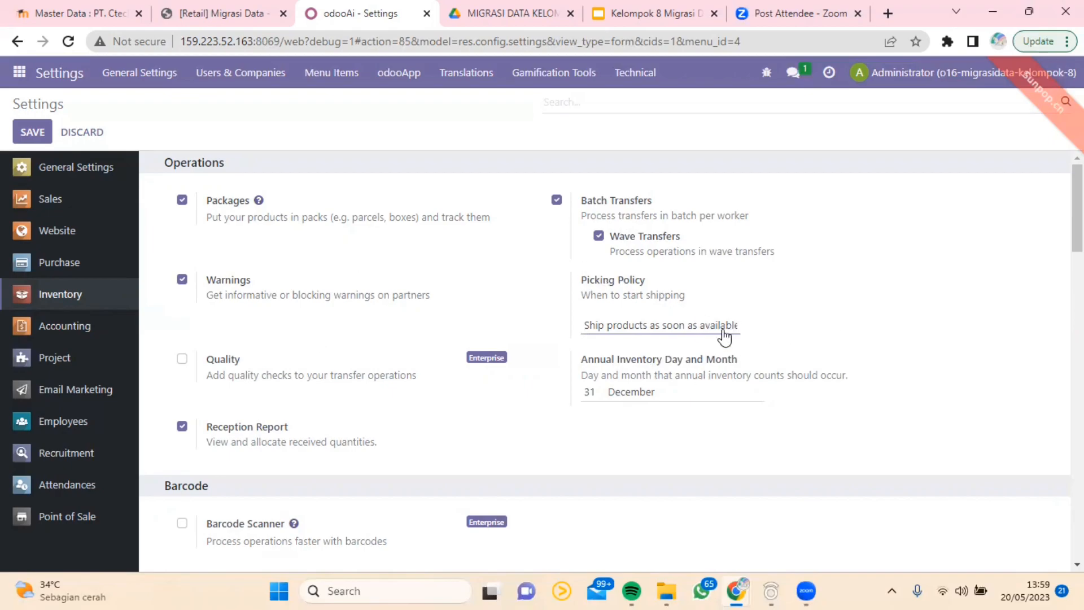
scroll(446, 297, down, 5)
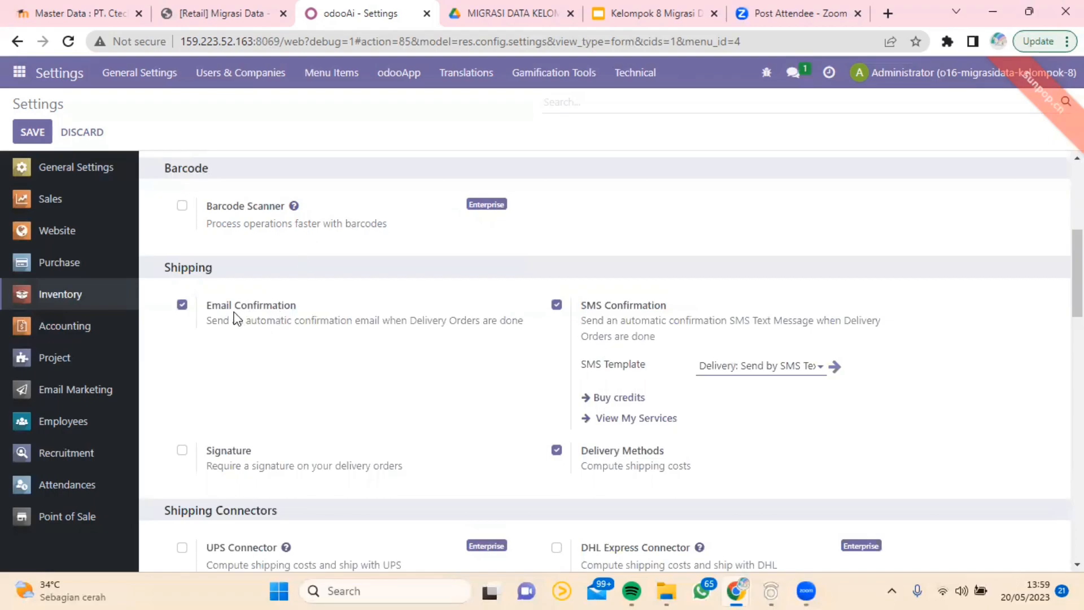
scroll(232, 309, down, 2)
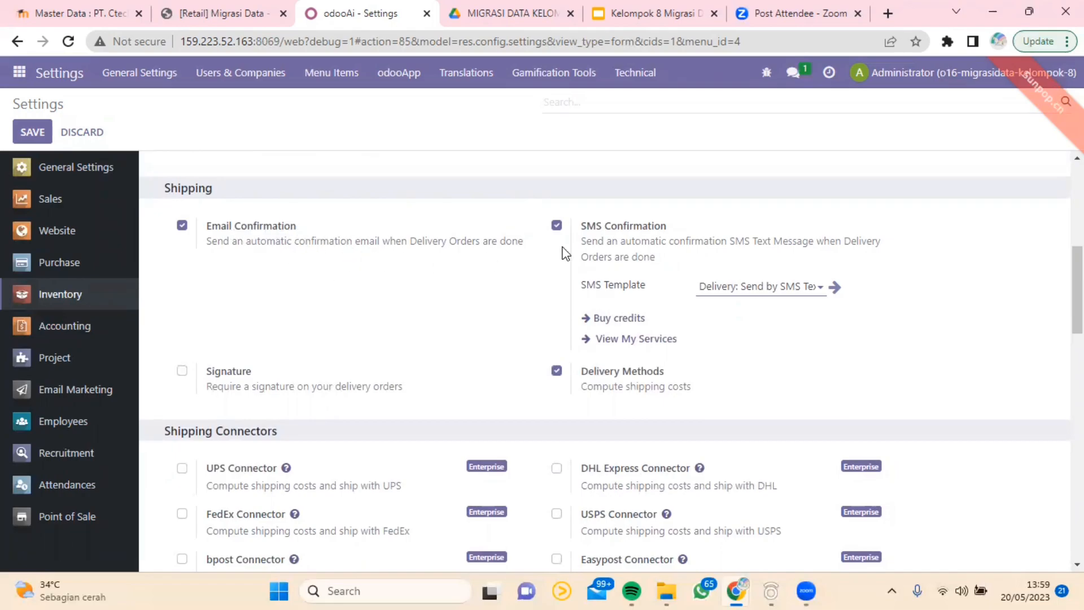
scroll(629, 378, down, 1)
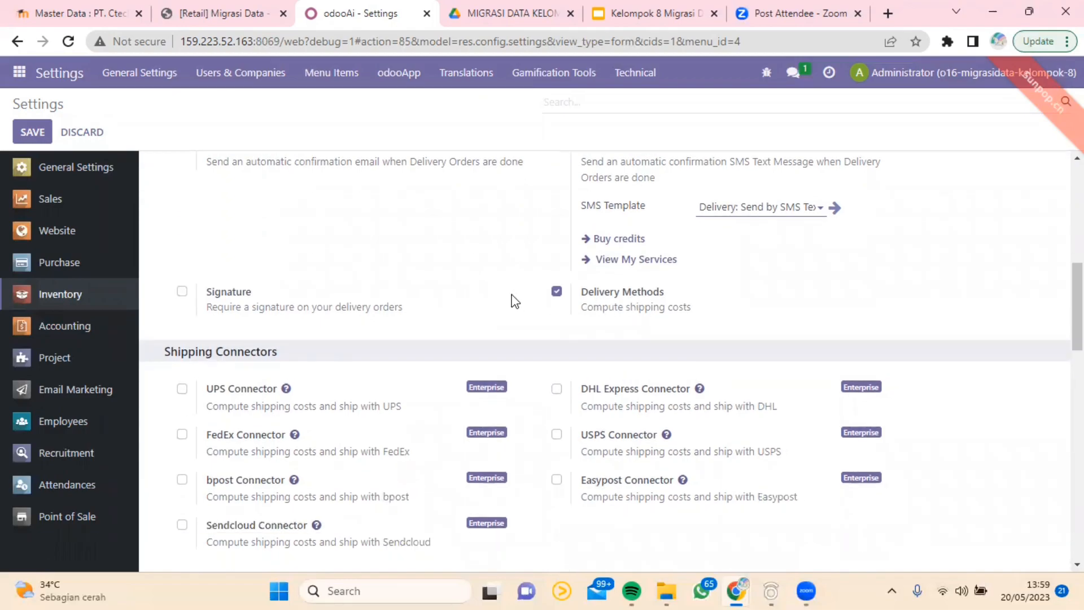
scroll(362, 376, down, 2)
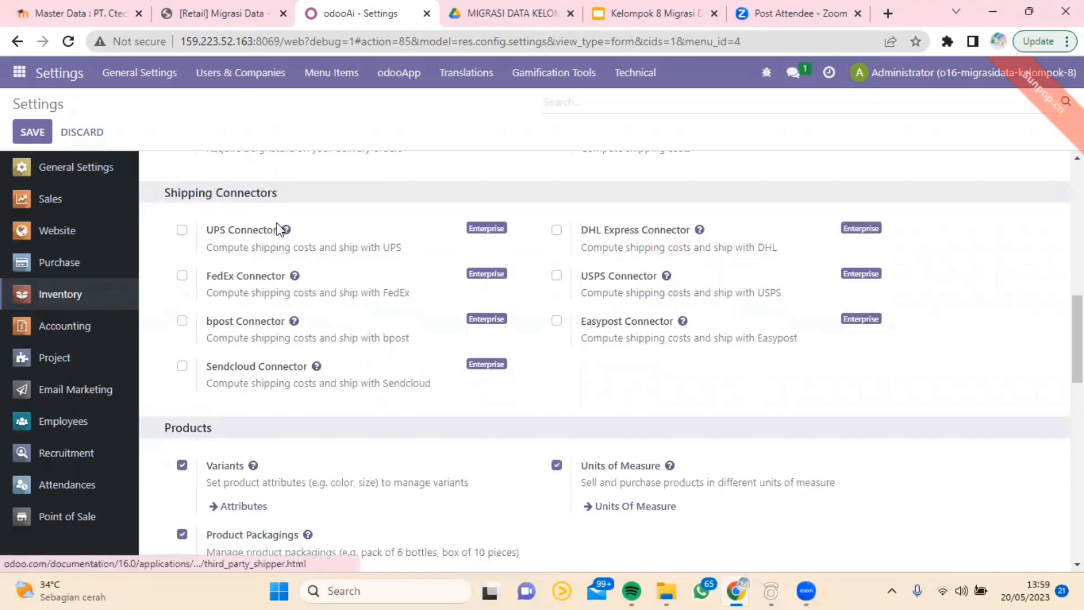
- Examine the Inventory settings for Products, Traceability, Valuation, Warehouse and Advanced Scheduling
scroll(345, 364, down, 2)
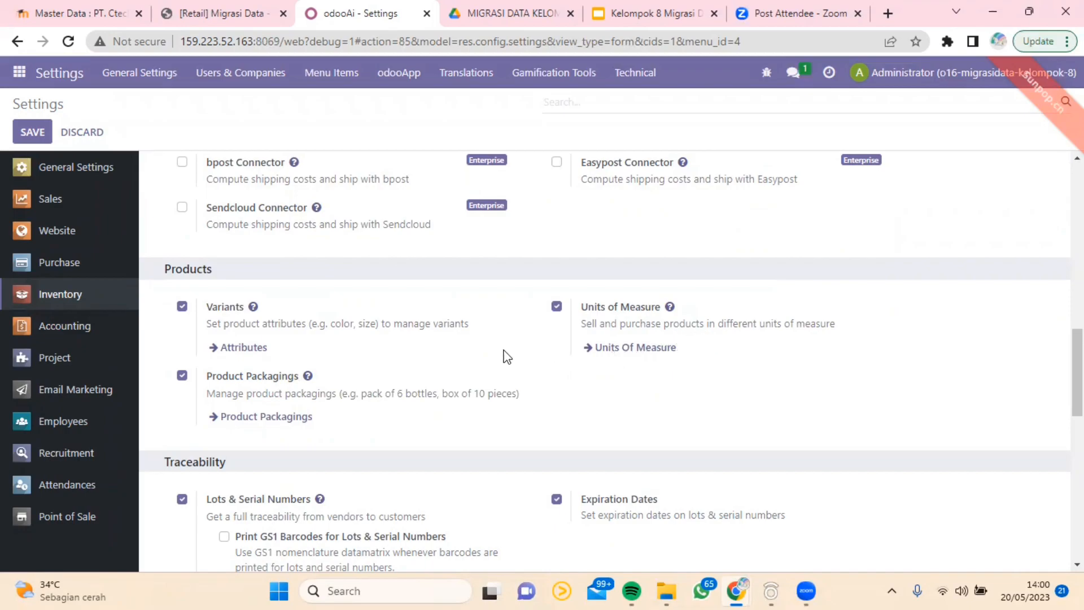
scroll(419, 400, down, 1)
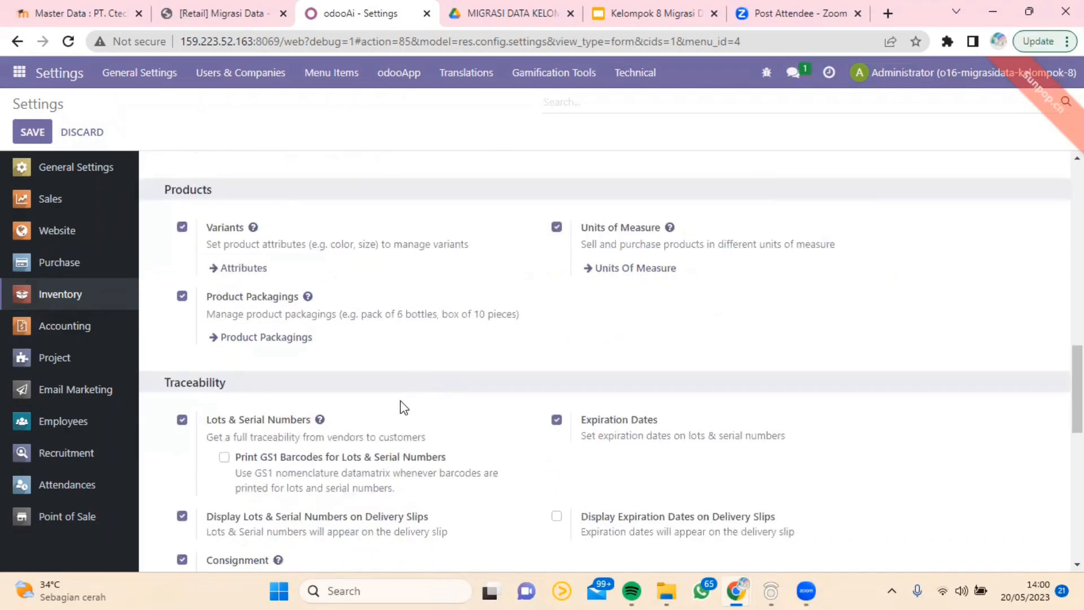
scroll(402, 407, down, 4)
scroll(257, 314, up, 2)
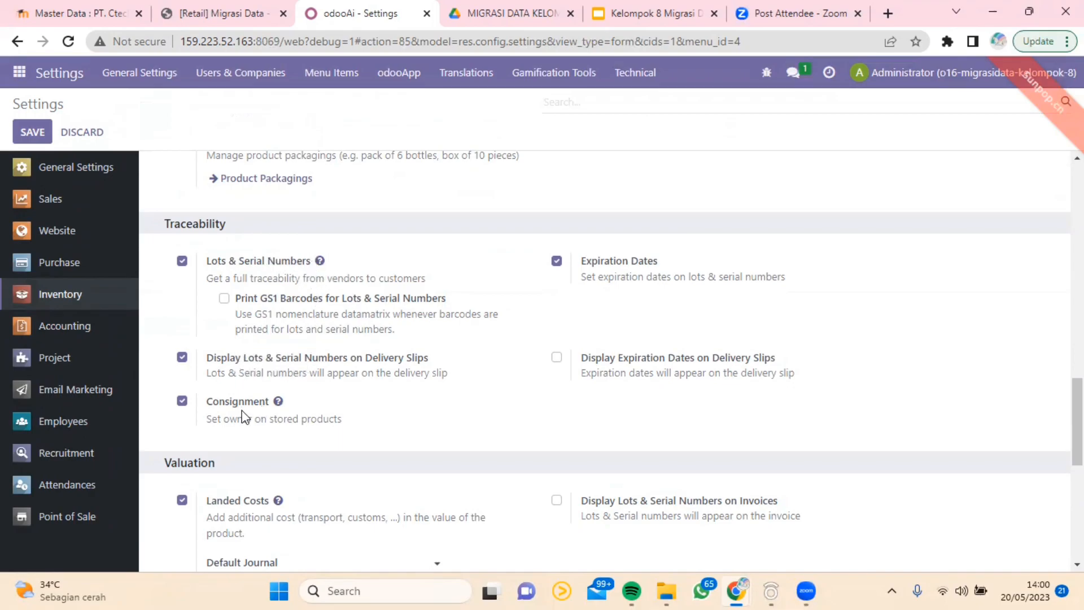
scroll(371, 337, down, 3)
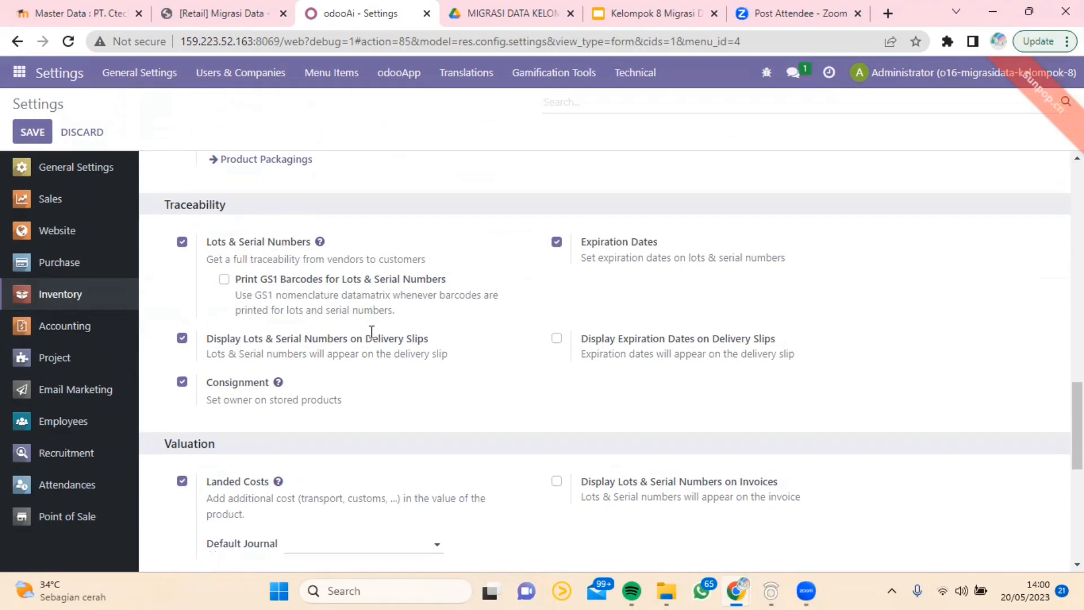
scroll(313, 360, down, 3)
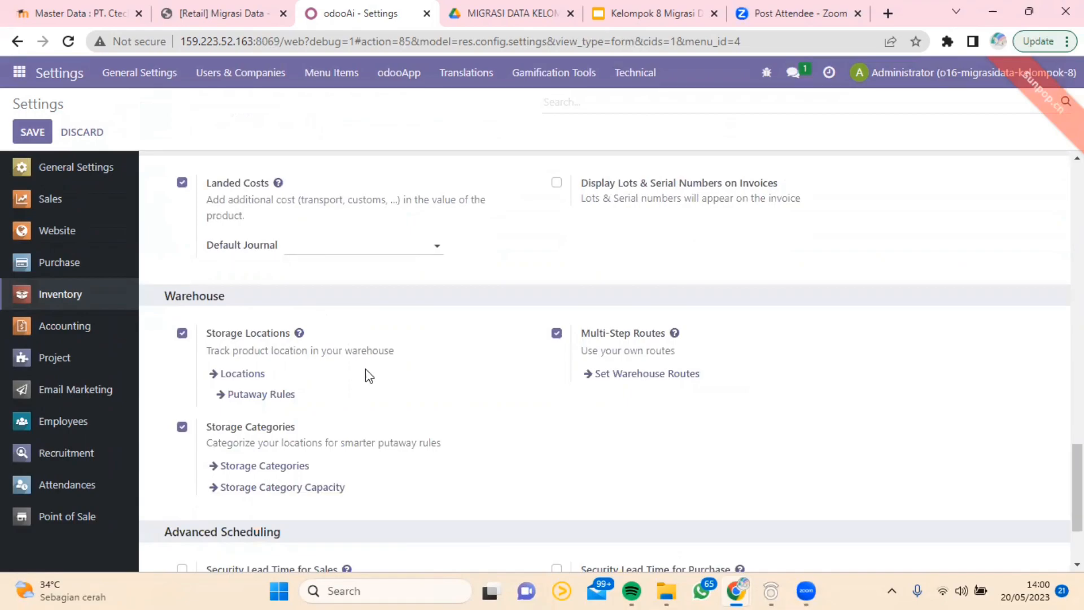
scroll(367, 375, down, 2)
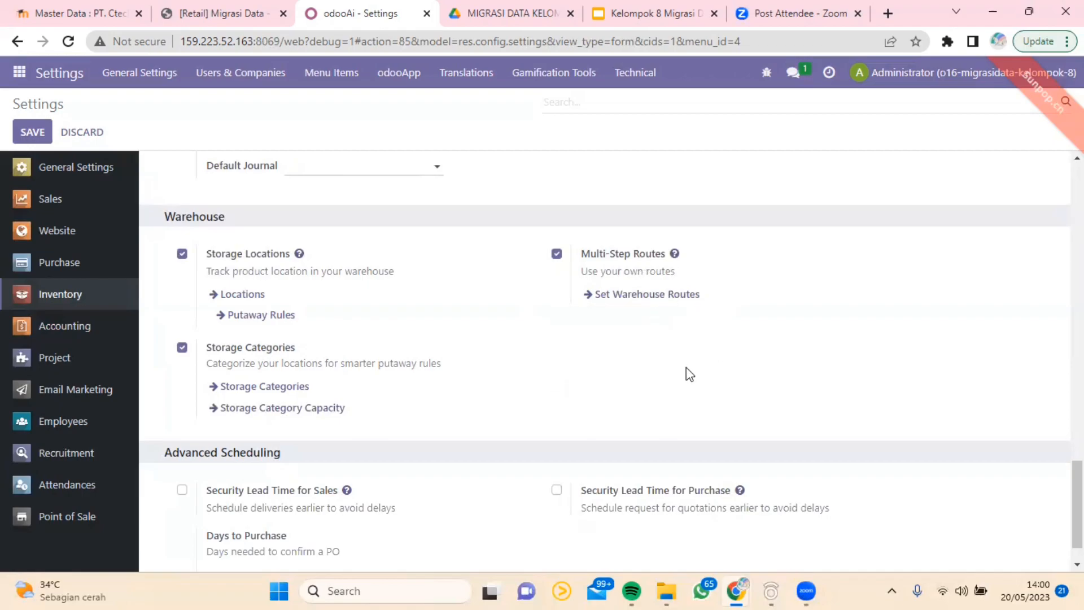
scroll(689, 374, down, 1)
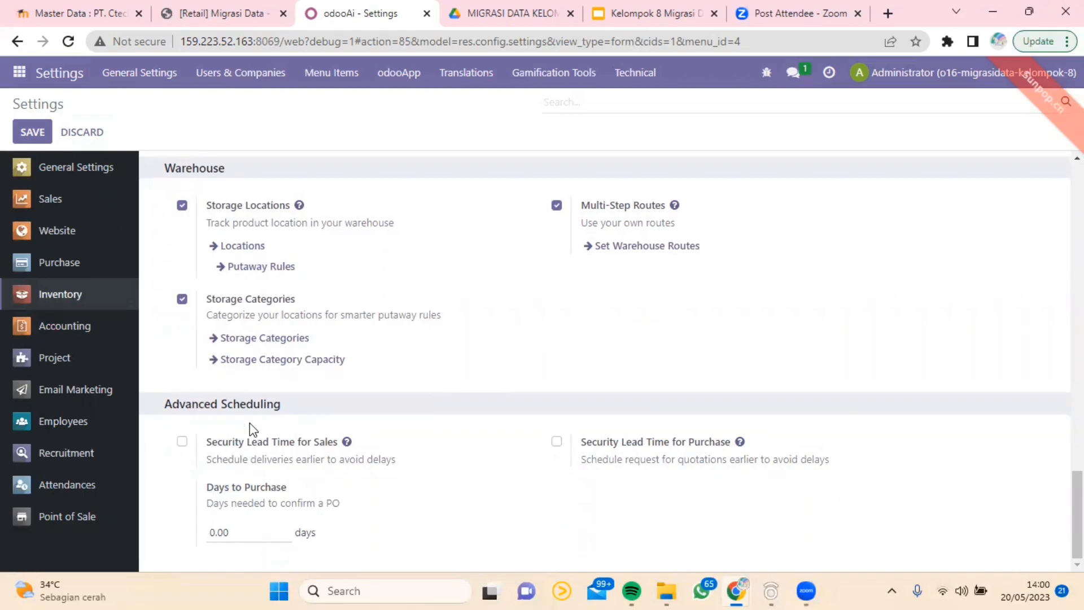
- Recheck the Inventory settings from Operations through Shipping Connectors and Products
scroll(288, 366, up, 10)
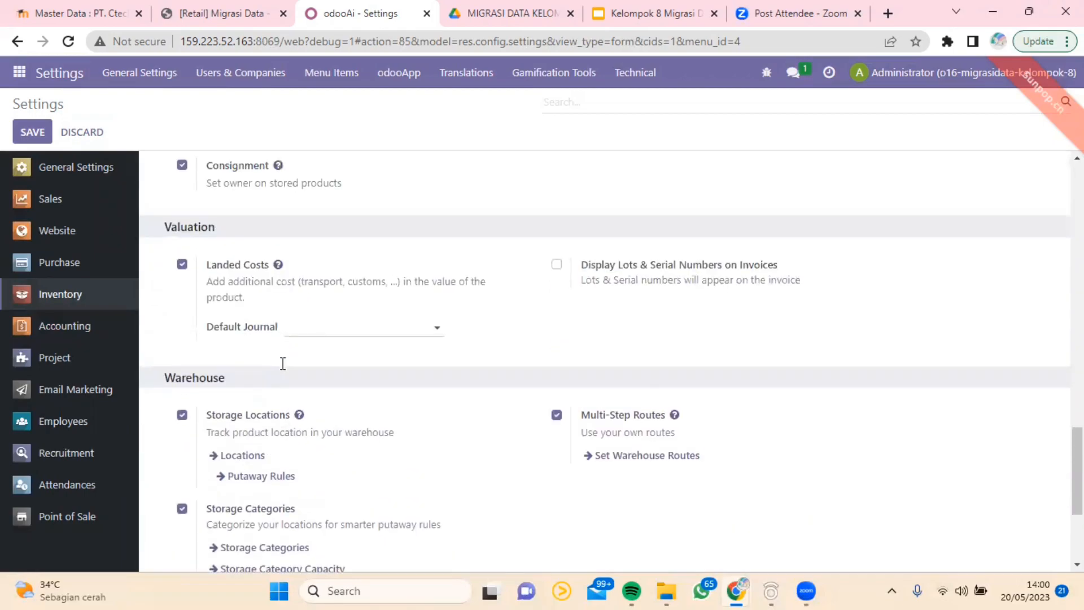
scroll(285, 363, up, 20)
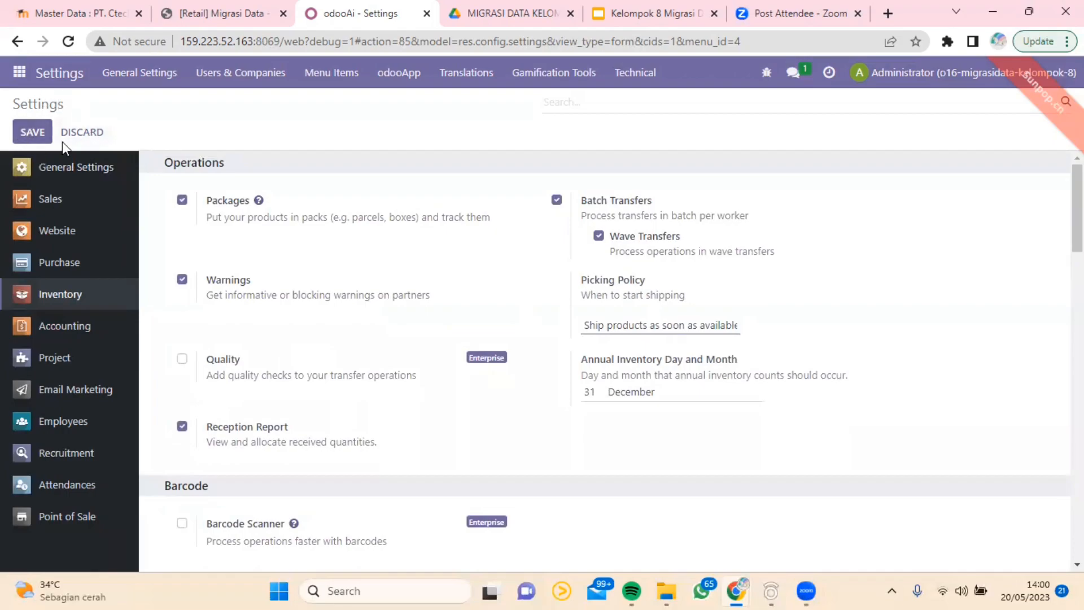
scroll(184, 279, down, 3)
scroll(193, 285, up, 3)
scroll(195, 286, down, 8)
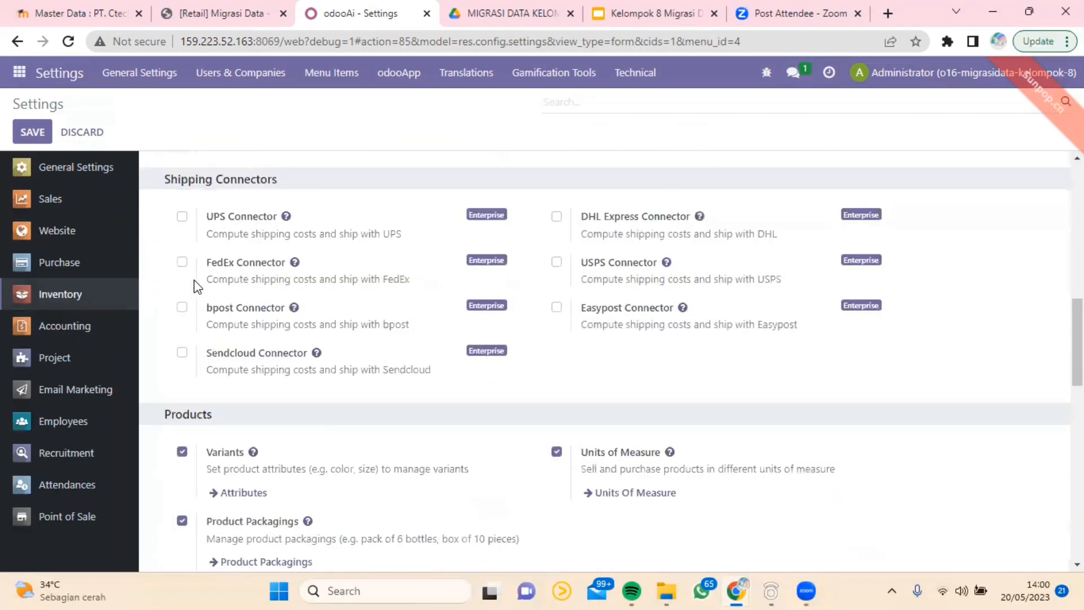
scroll(195, 285, down, 3)
scroll(192, 284, up, 6)
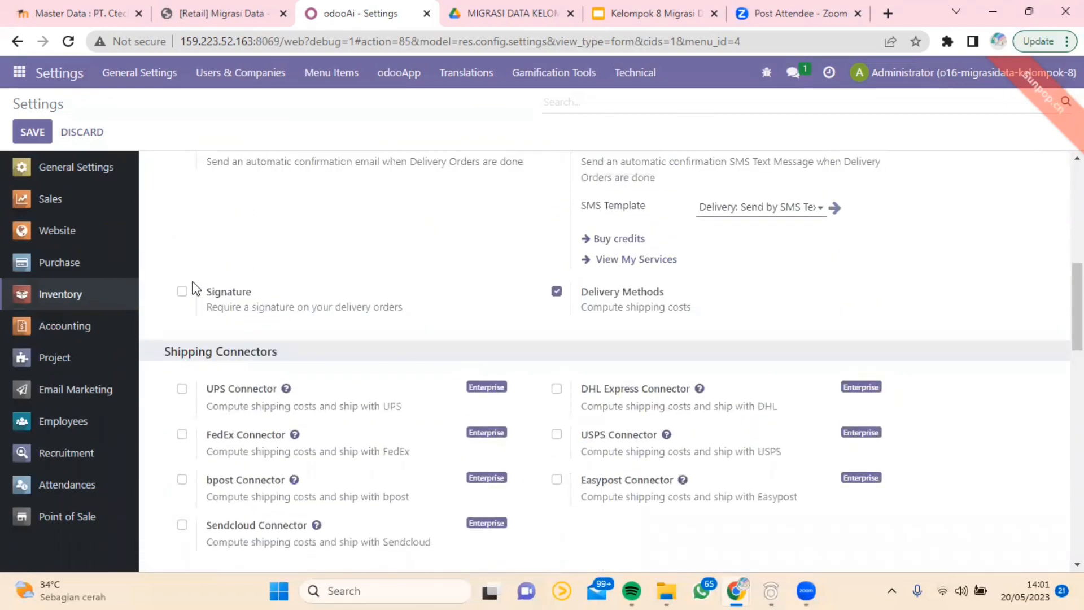
- Open the Purchase settings and review the Orders, Invoicing, Products and Logistics options
click(55, 264)
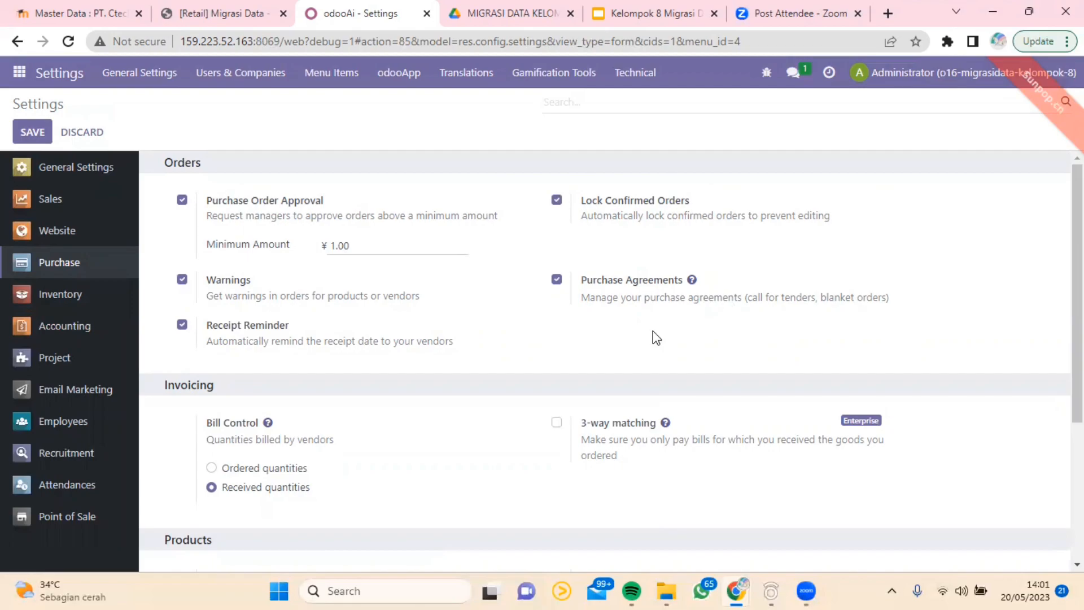
scroll(225, 355, down, 3)
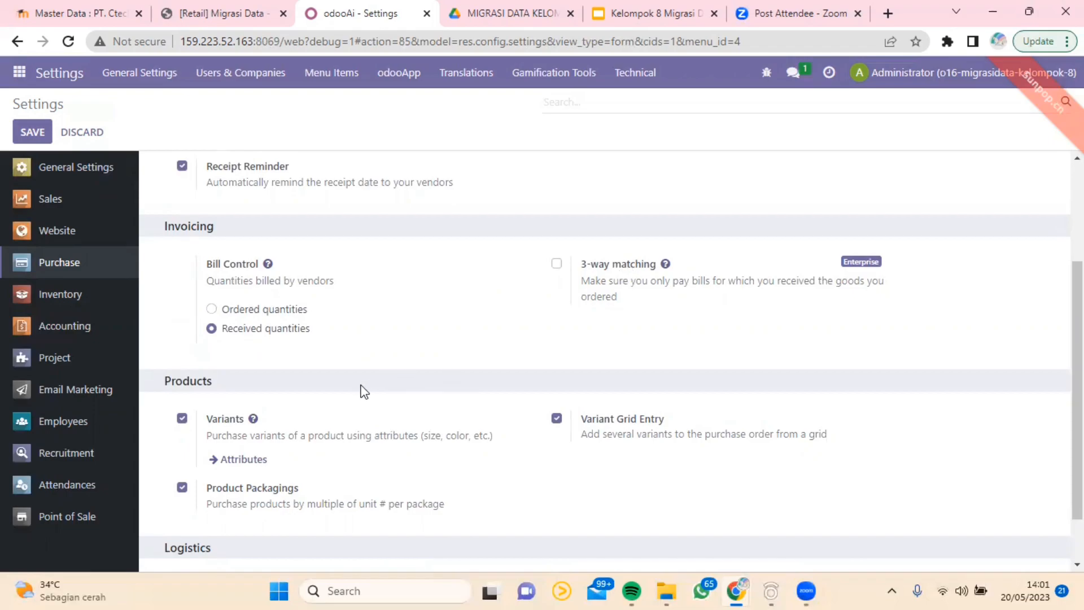
scroll(362, 389, down, 1)
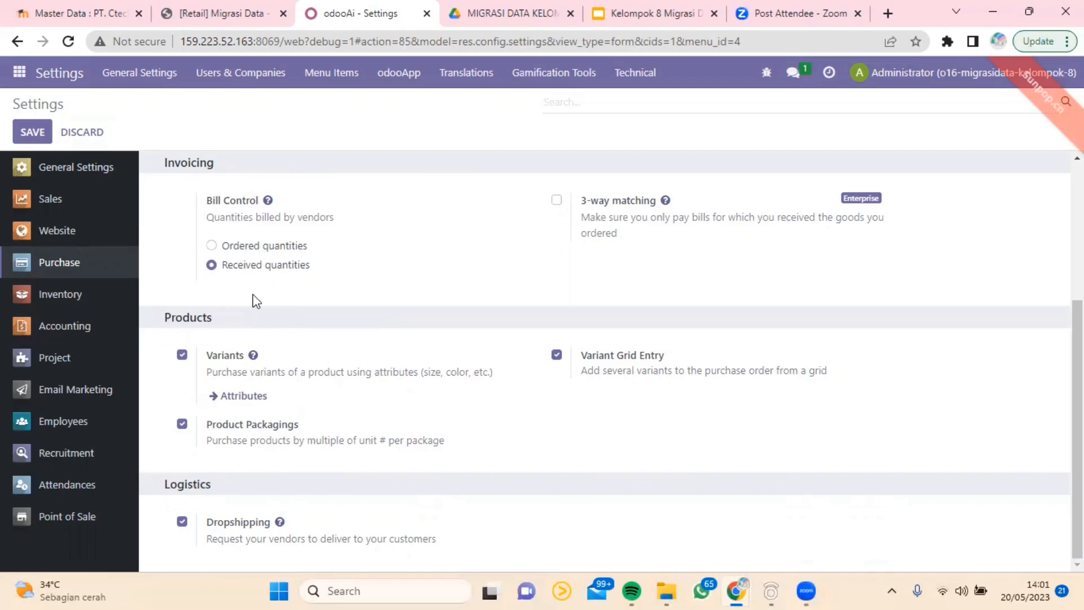
scroll(252, 300, up, 4)
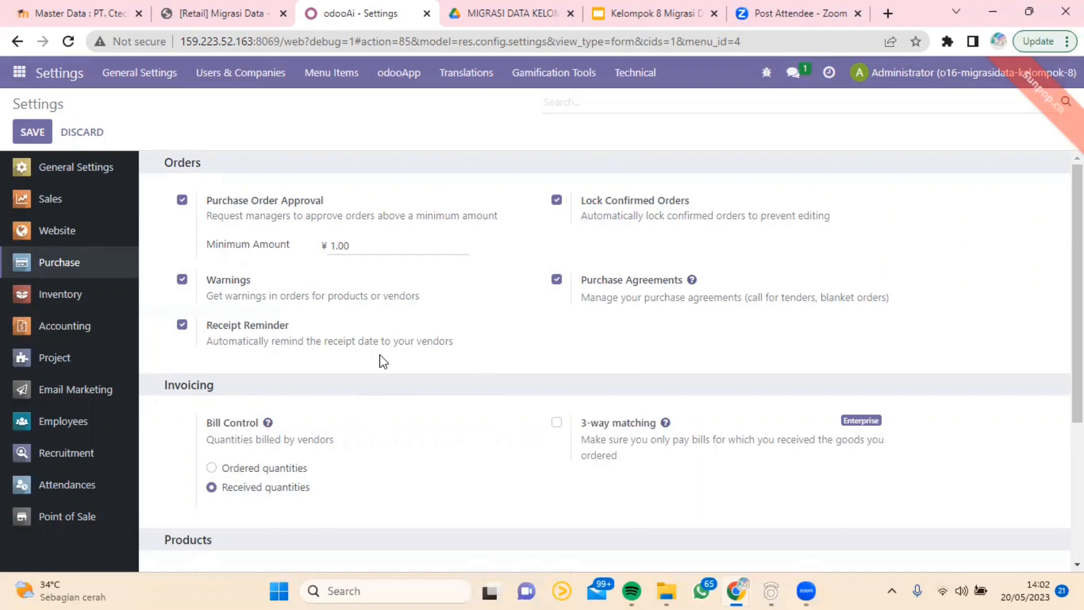
- Open the Point of Sale settings and review the PoS Interface, Accounting, Sales and flexible pricelist options
click(70, 519)
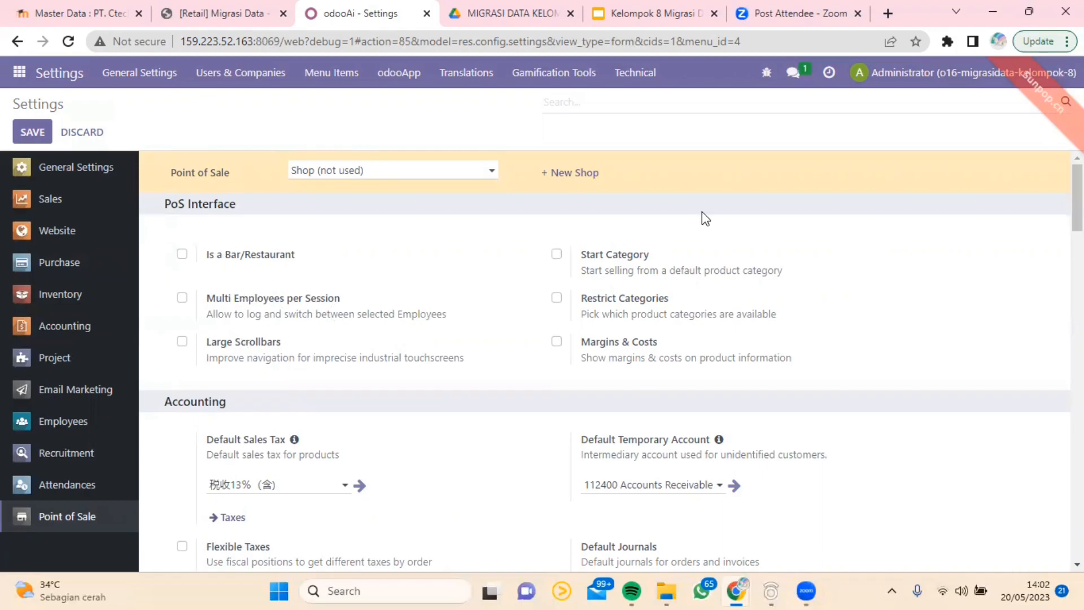
scroll(472, 291, down, 3)
scroll(341, 310, down, 3)
scroll(358, 307, up, 3)
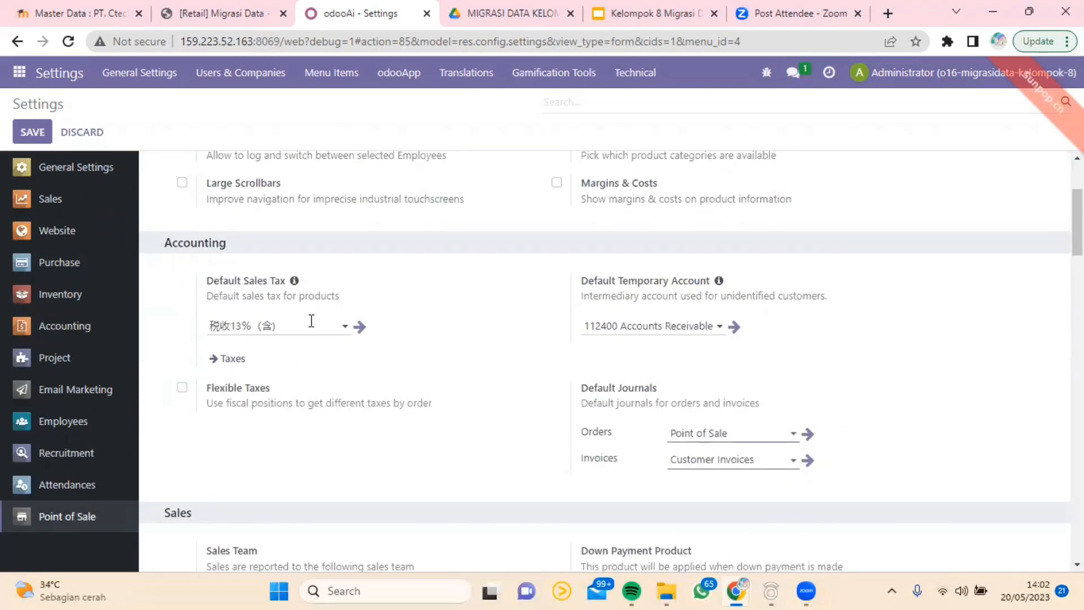
scroll(329, 273, down, 6)
scroll(361, 272, down, 2)
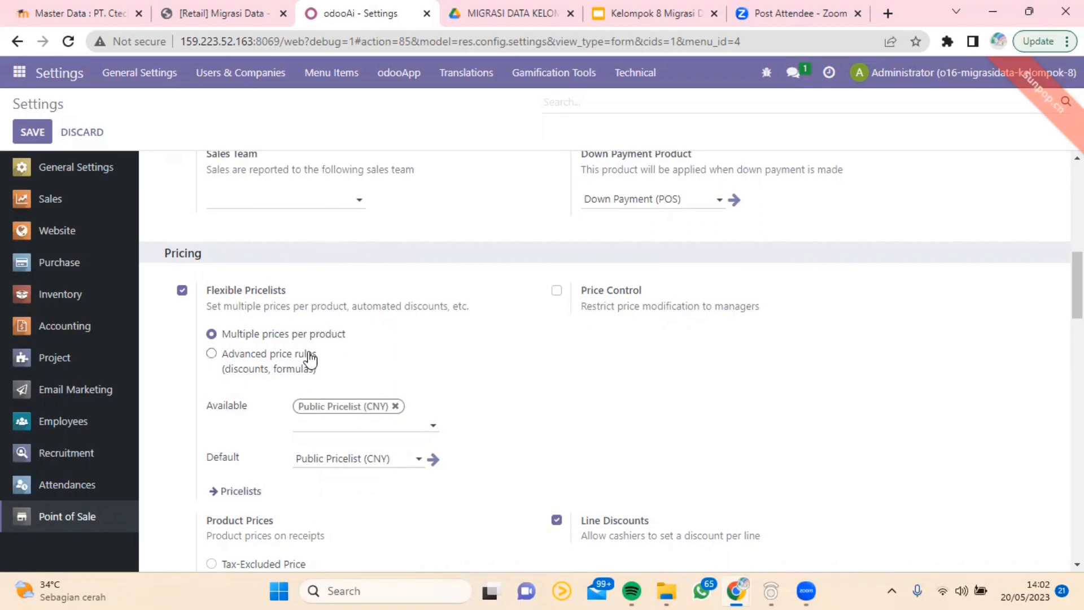
- Review the Point of Sale product prices, discount and promotion options, and the Bills & Receipts settings
scroll(308, 358, down, 3)
scroll(315, 373, down, 1)
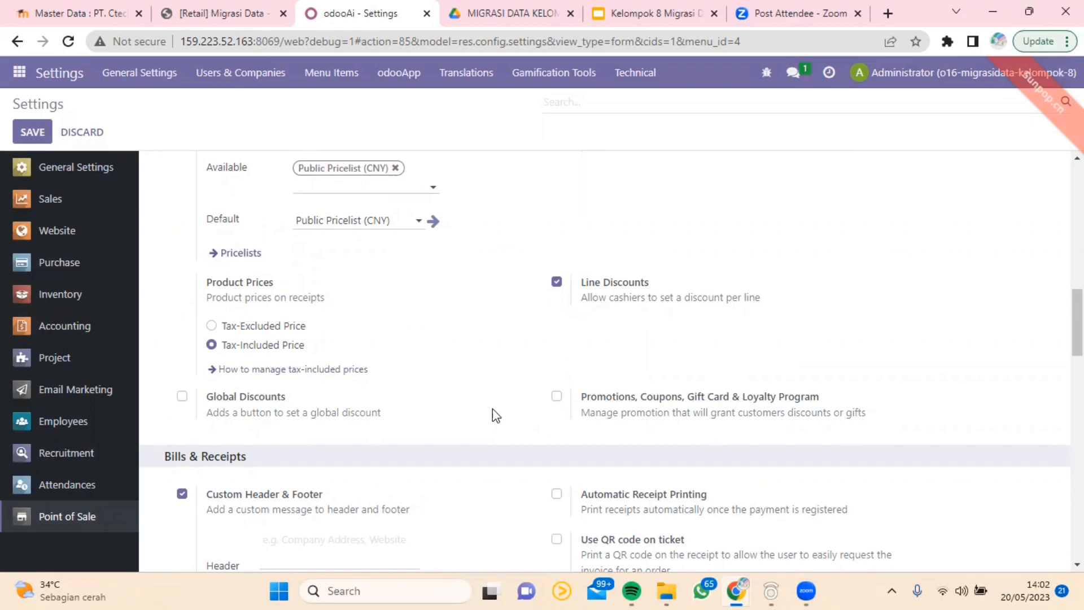
scroll(374, 418, down, 1)
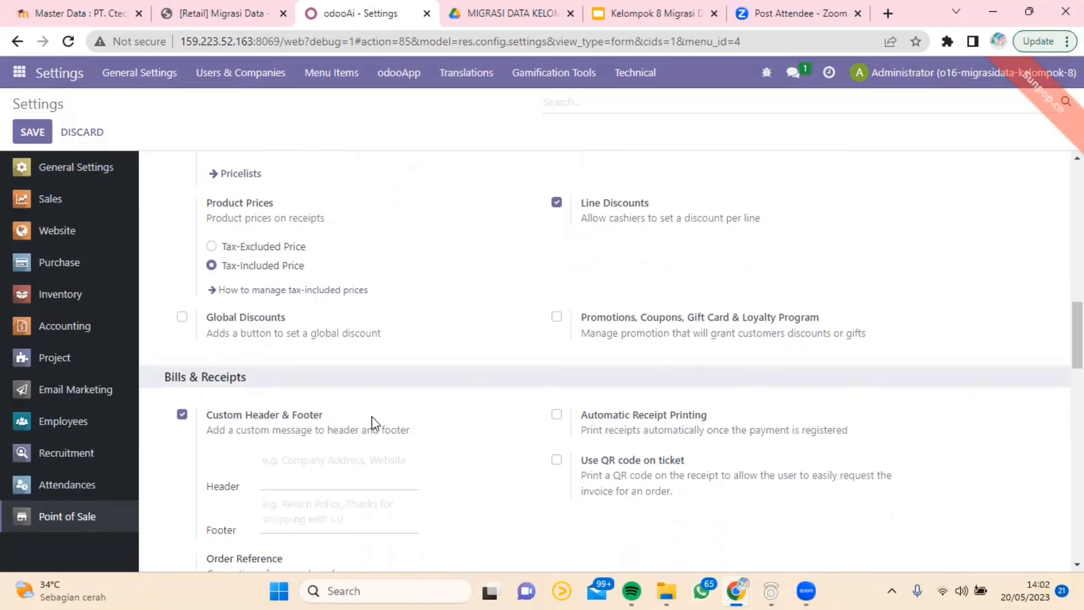
scroll(324, 429, down, 2)
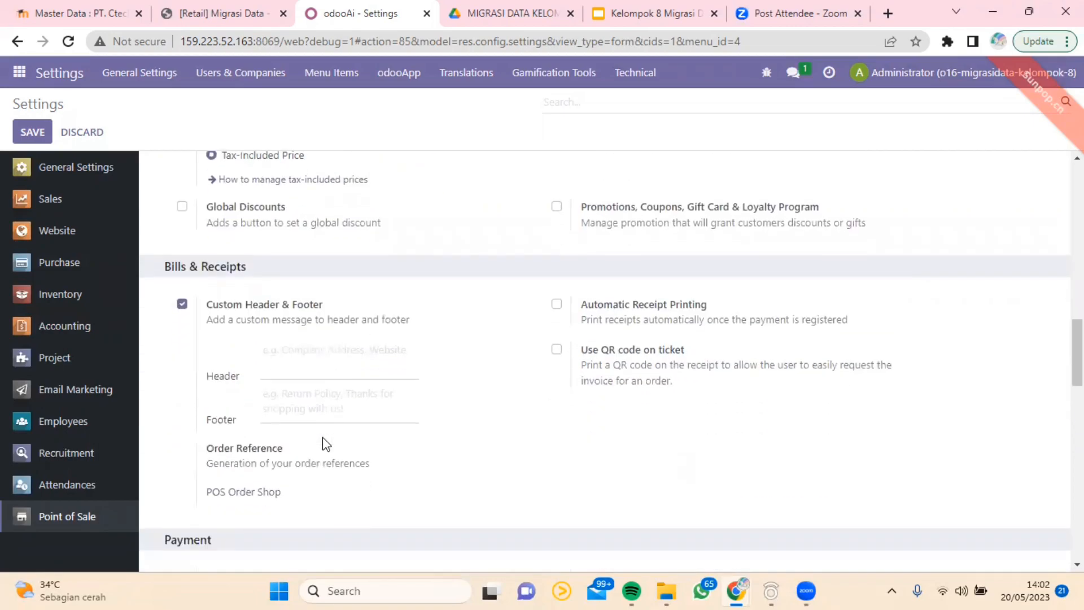
scroll(323, 444, down, 1)
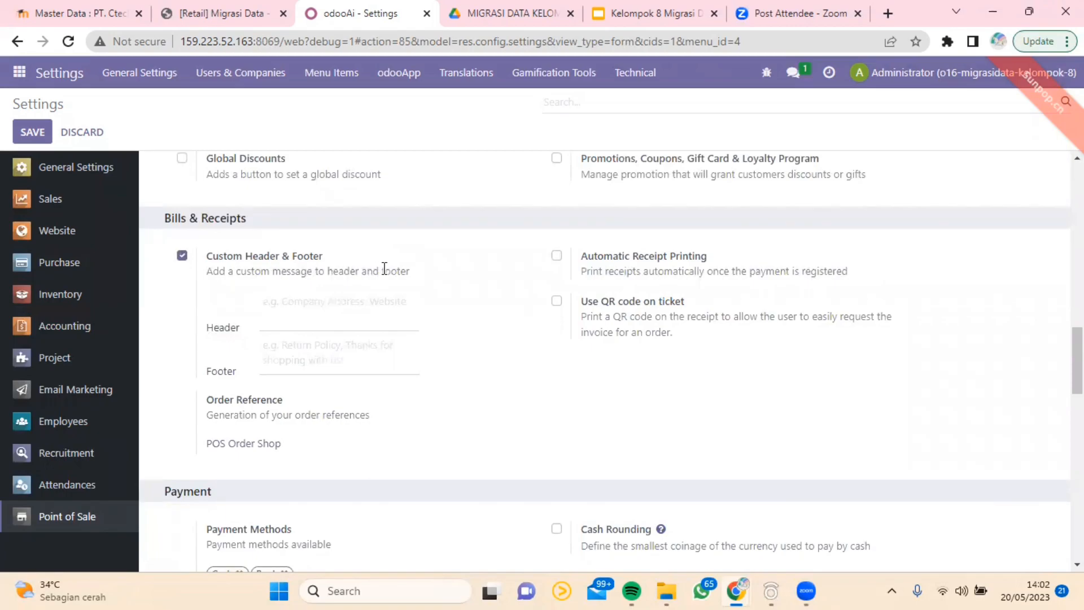
- Check the Point of Sale Payment settings, including payment methods, cash rounding, maximum difference and coins/bills
scroll(384, 268, down, 4)
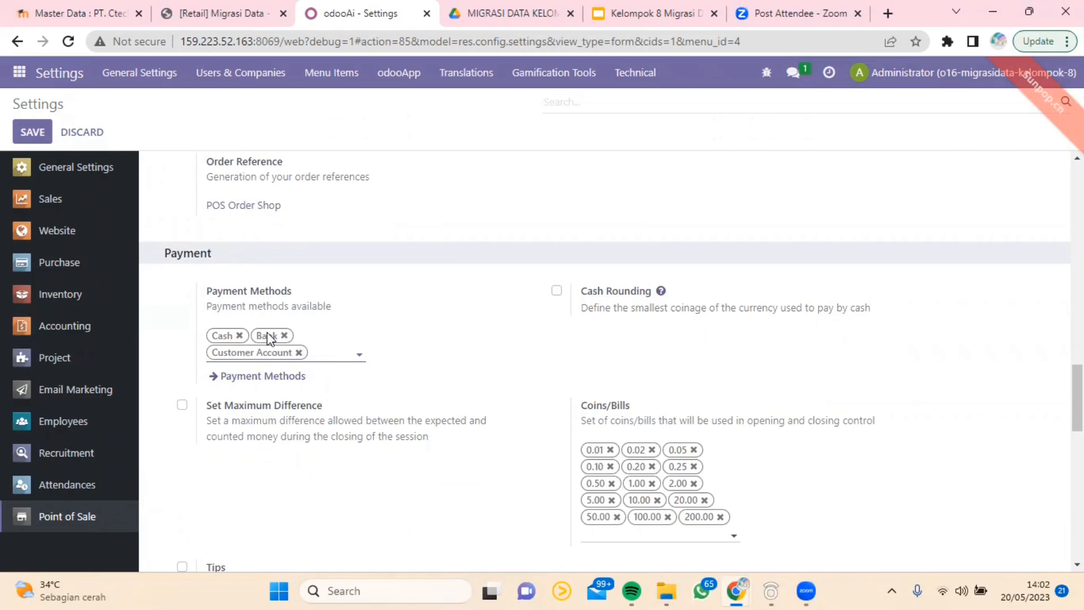
scroll(472, 368, down, 3)
scroll(636, 359, up, 1)
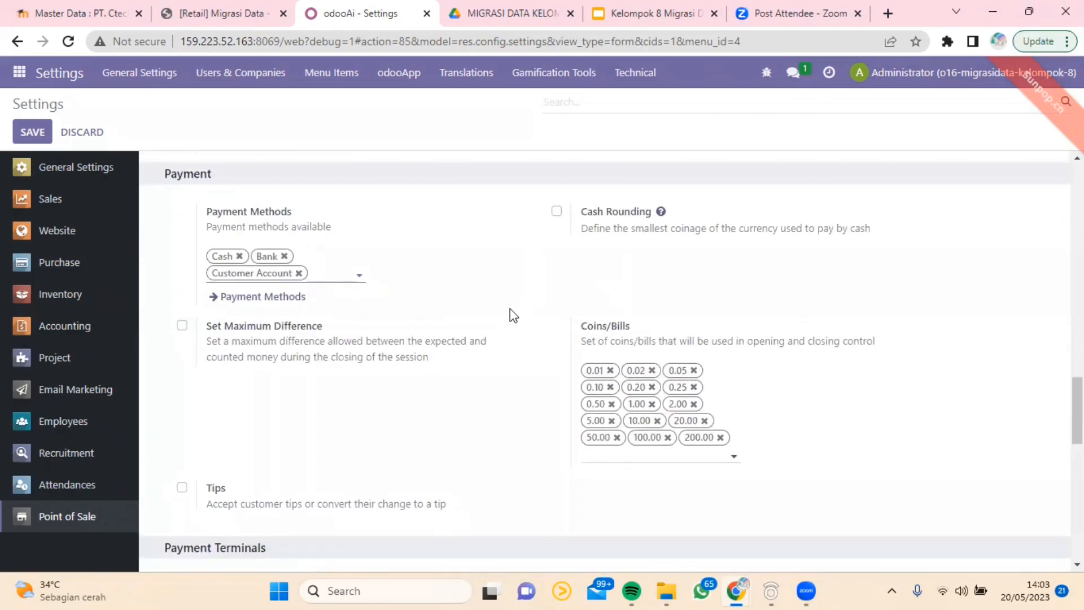
- Review the Point of Sale settings for Payment Terminals, Connected Devices, Inventory and Technical
scroll(316, 375, down, 3)
scroll(316, 381, down, 3)
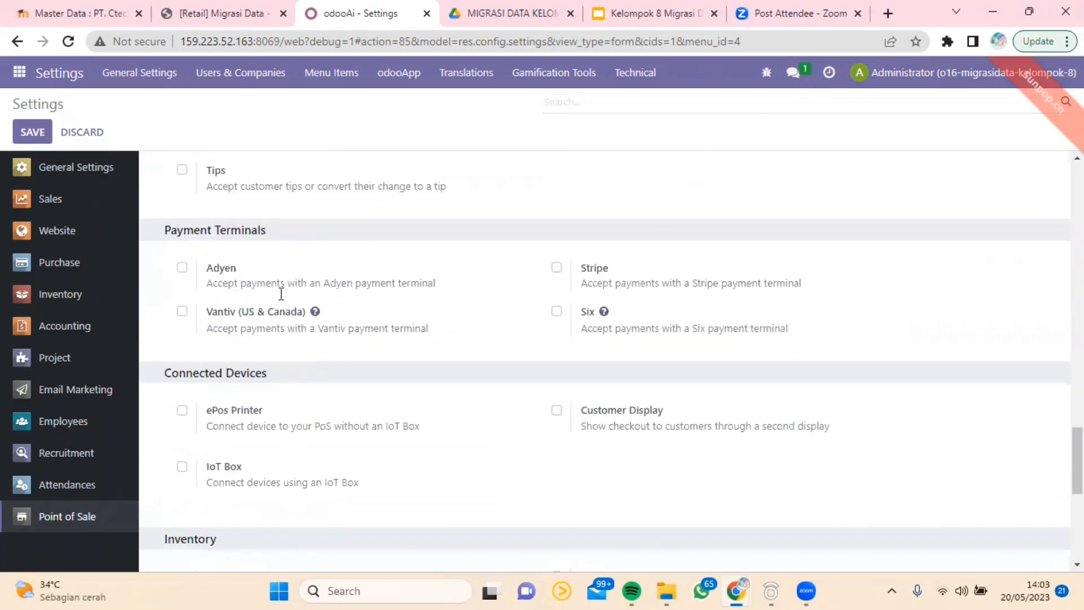
mouse_move(275, 280)
scroll(329, 346, down, 2)
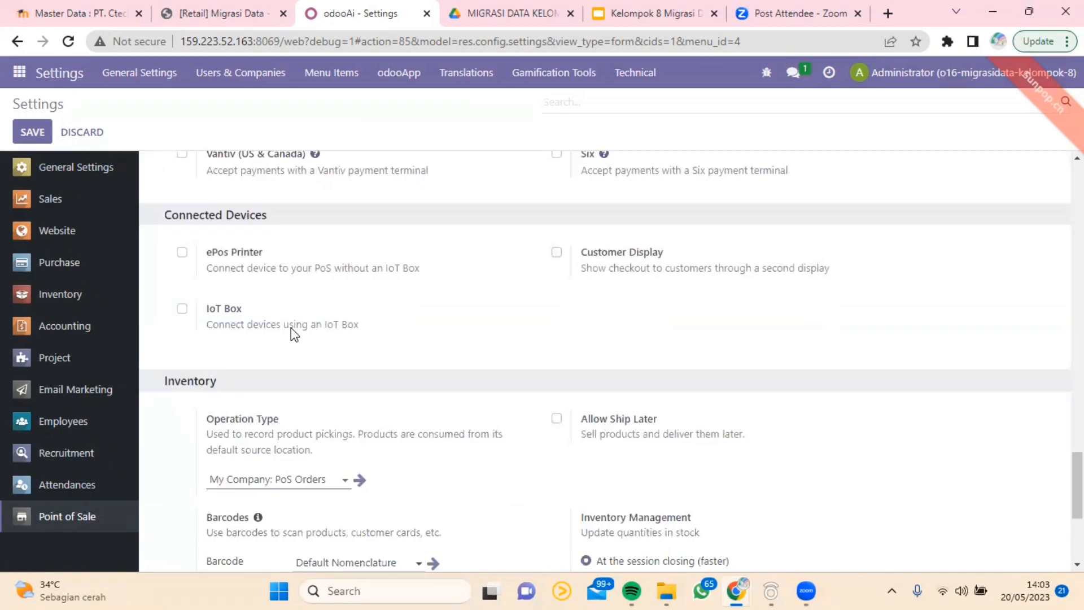
scroll(290, 328, down, 3)
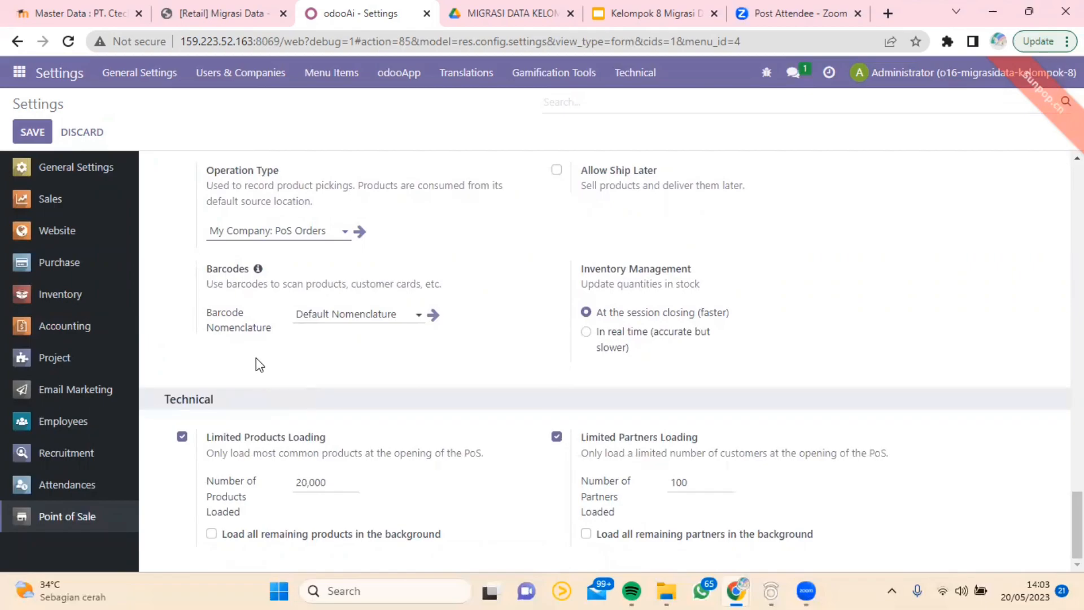
- Open the Sales settings and review the Product Catalog, Pricing and Quotations & Orders options
click(115, 197)
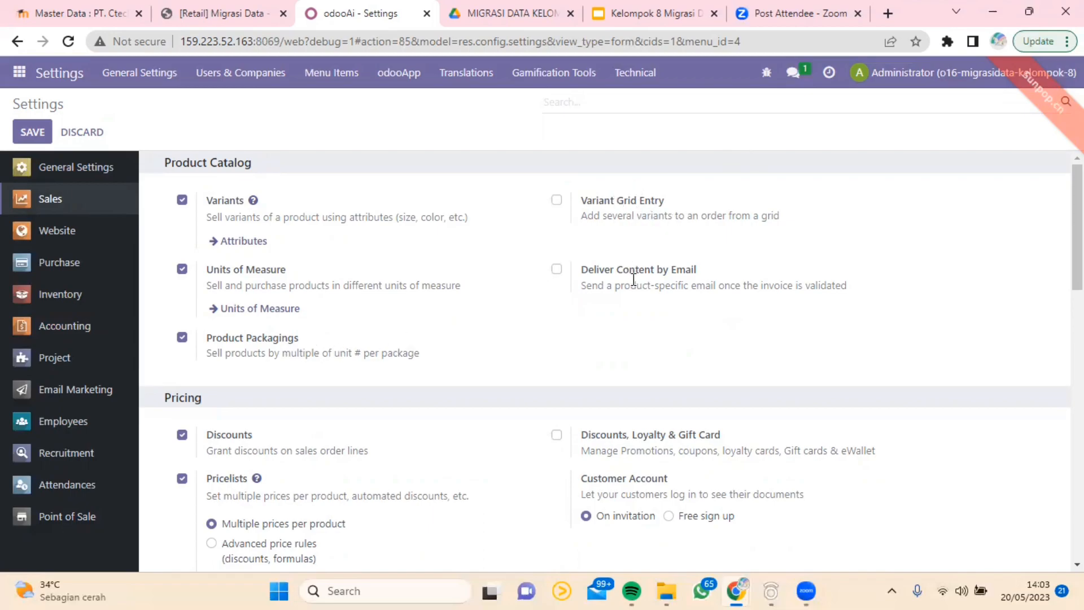
scroll(565, 325, down, 3)
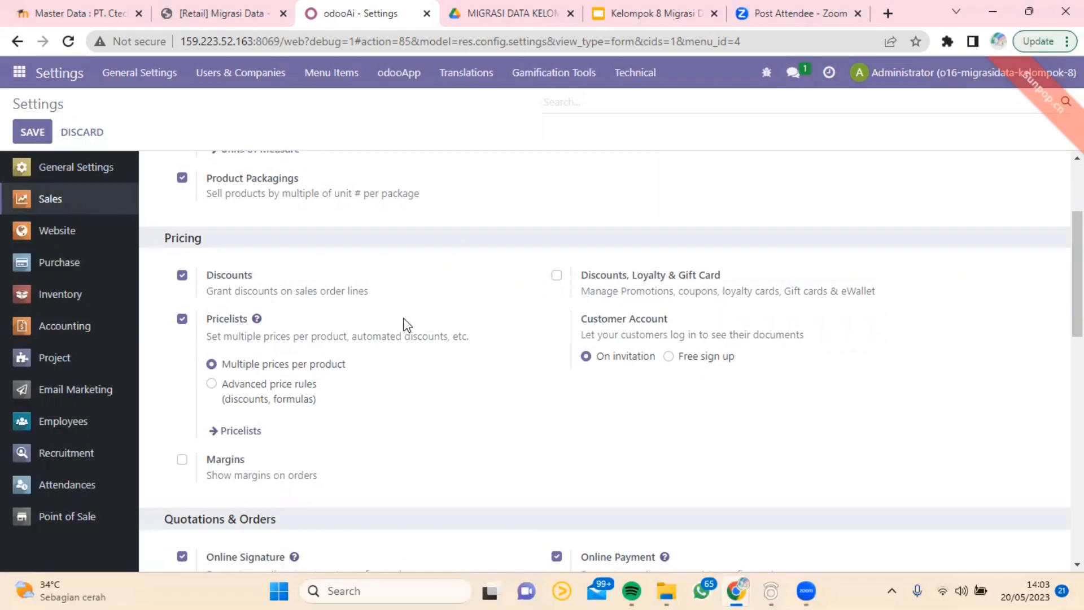
scroll(390, 322, down, 4)
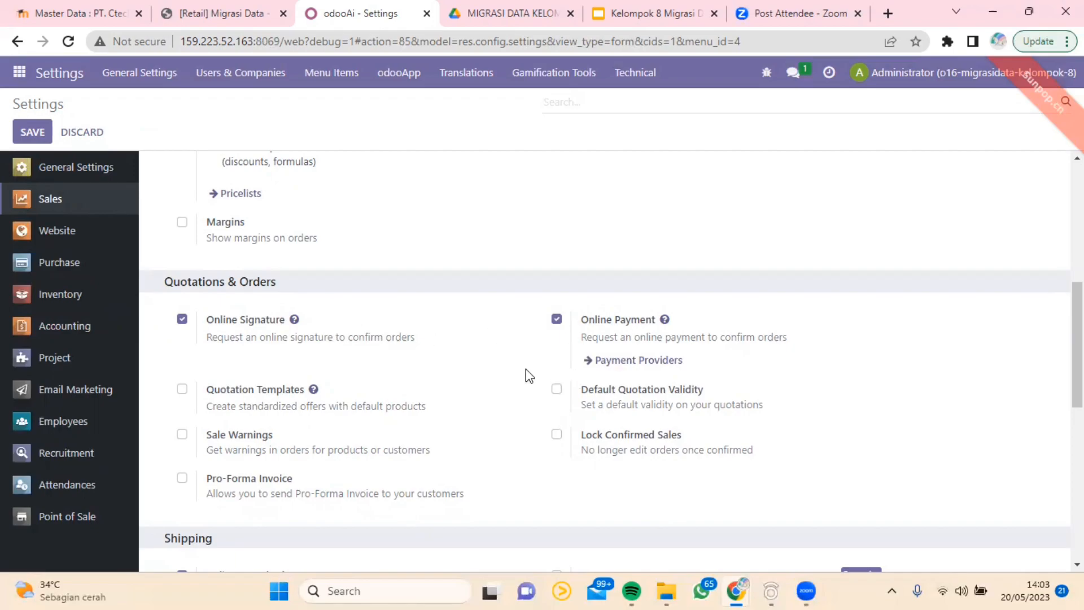
- Review the Sales settings for Shipping and Invoicing, including delivery methods and the invoicing policy
scroll(422, 364, down, 7)
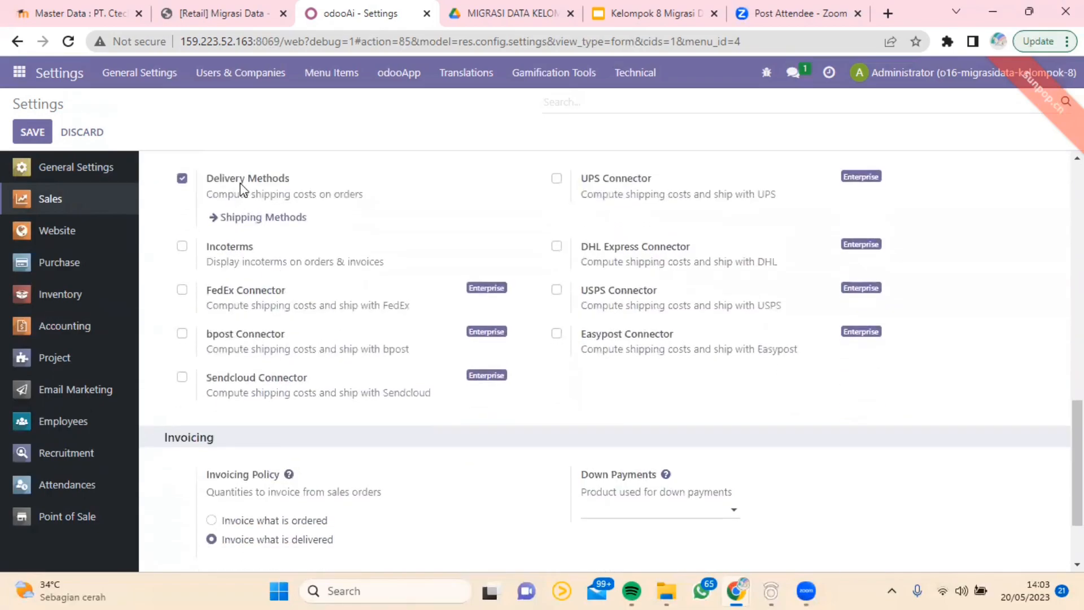
scroll(272, 232, up, 1)
scroll(300, 290, down, 1)
scroll(257, 375, down, 2)
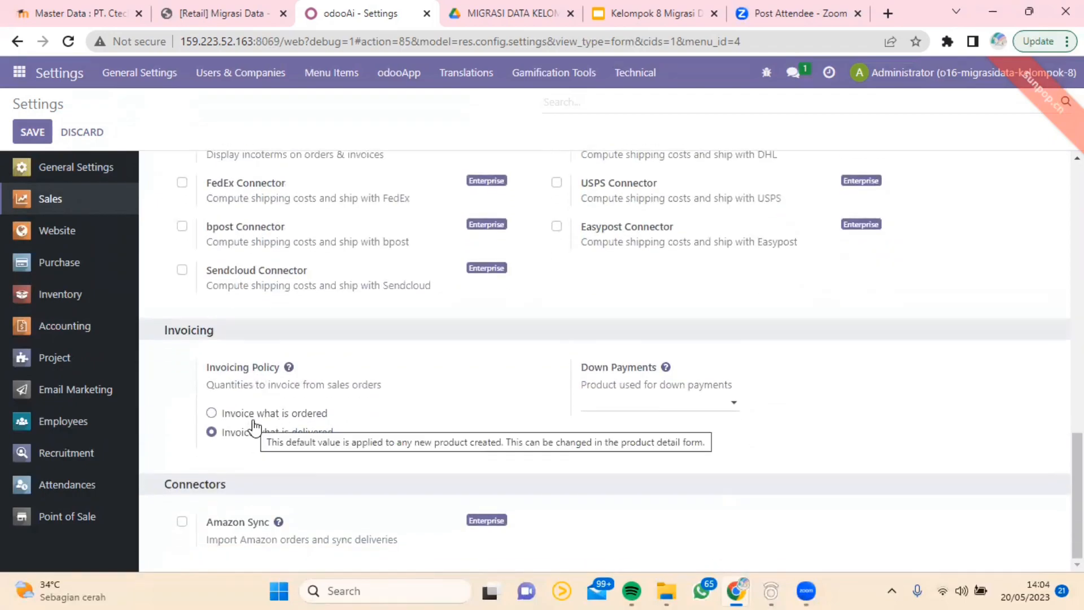
mouse_move(255, 425)
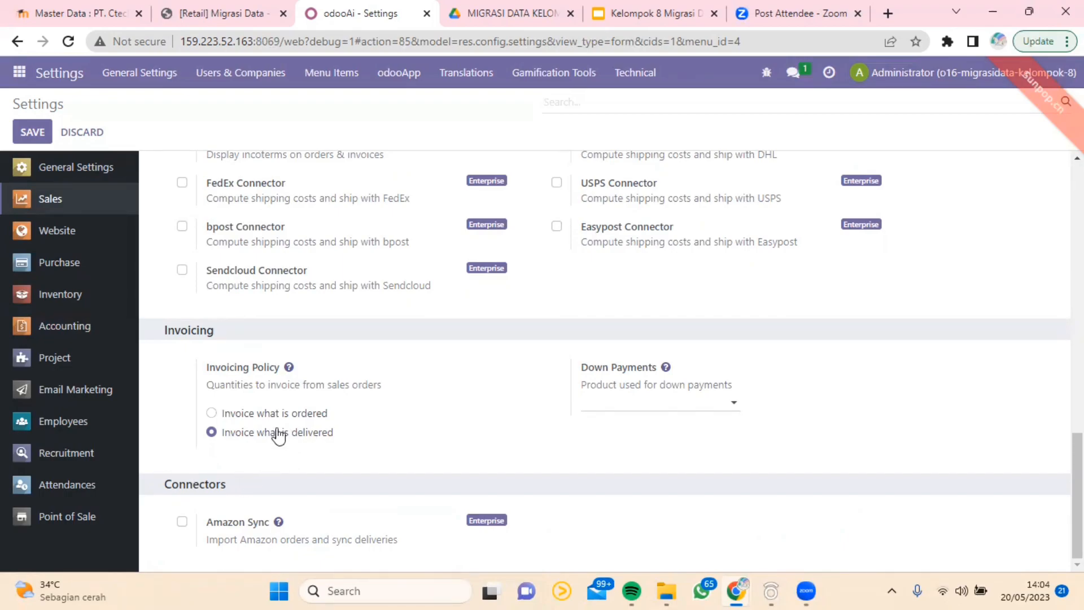
scroll(276, 407, up, 4)
scroll(288, 379, up, 10)
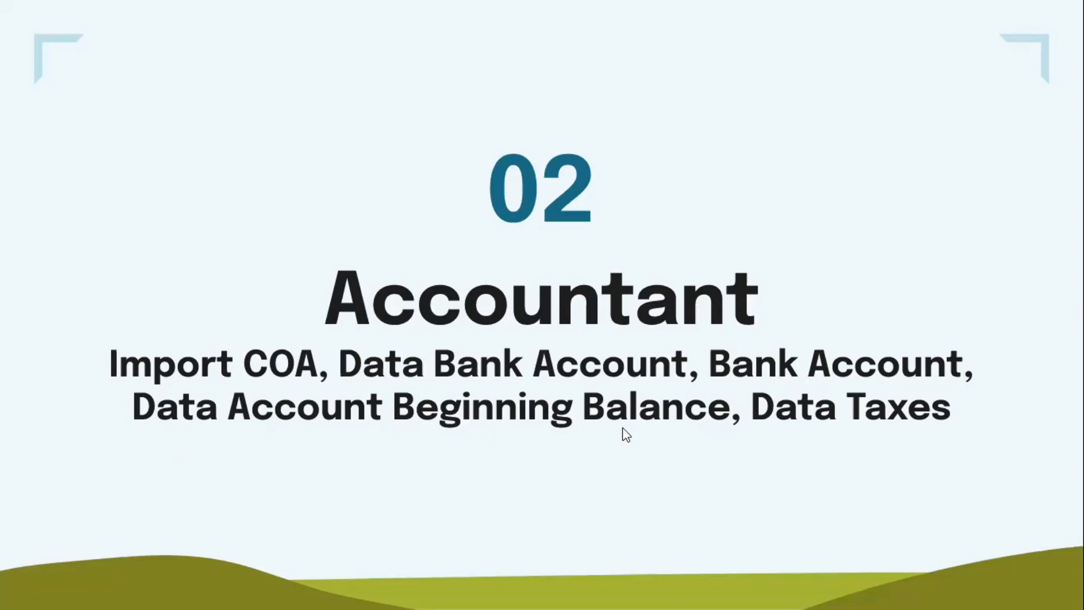
- Leave the Accountant slide presentation, switch to Odoo and open the Accounting app
key(Escape)
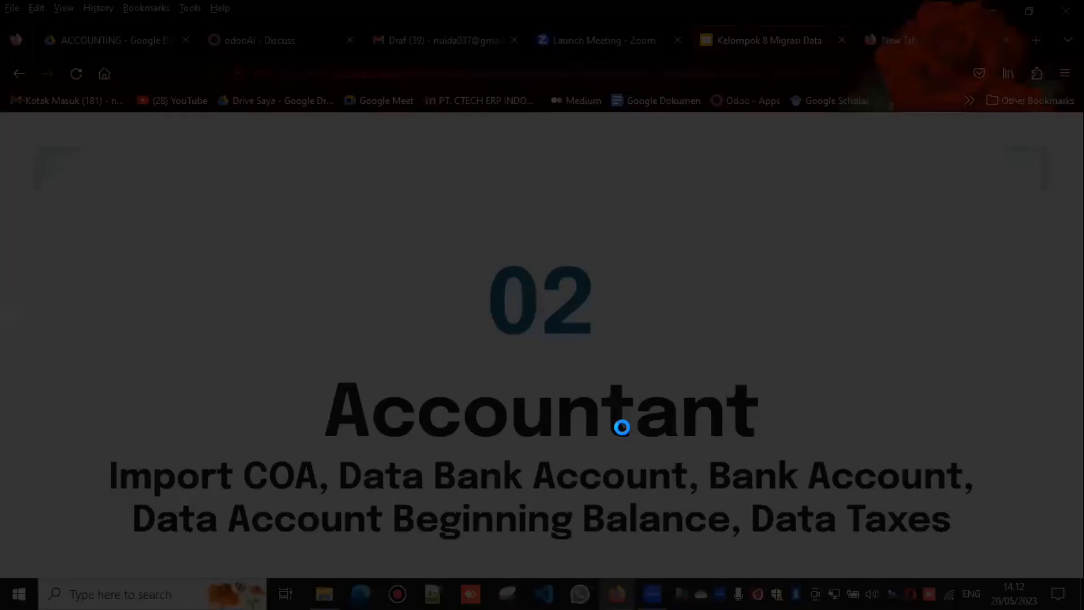
click(325, 35)
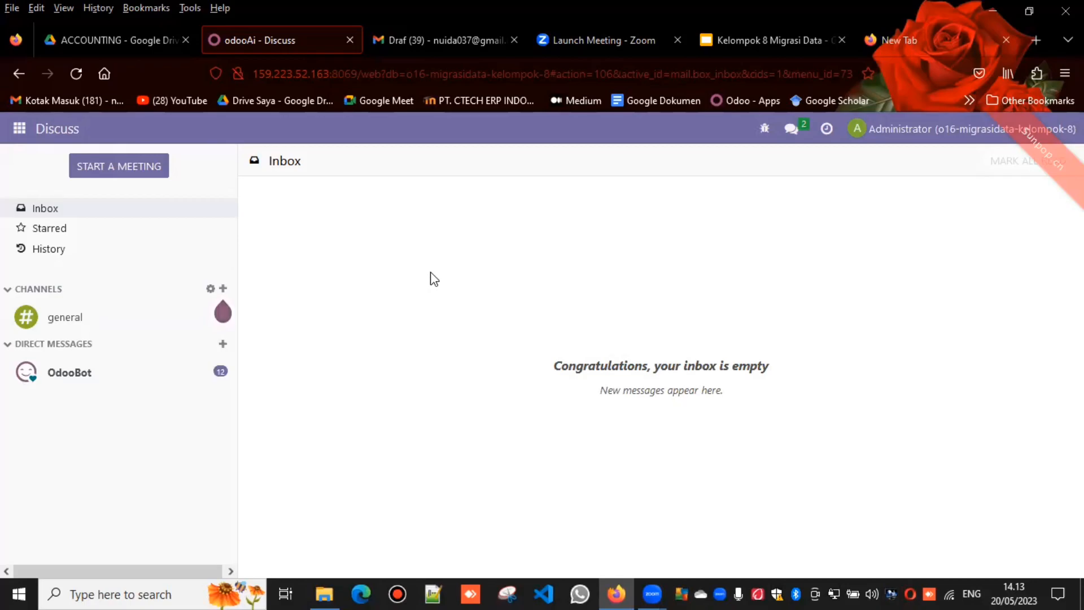
click(19, 130)
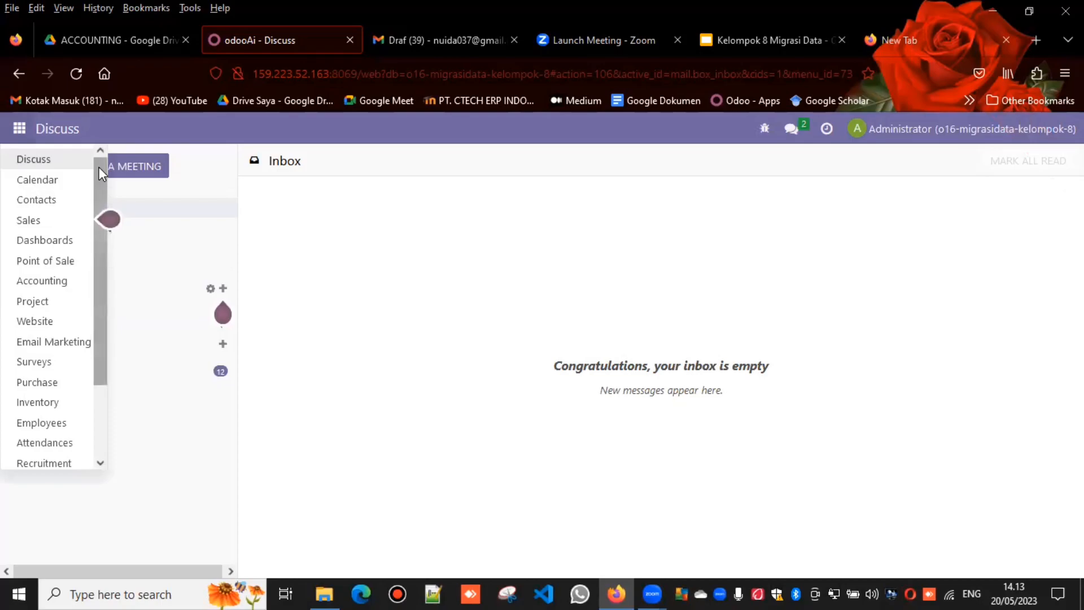
drag(99, 167, 99, 183)
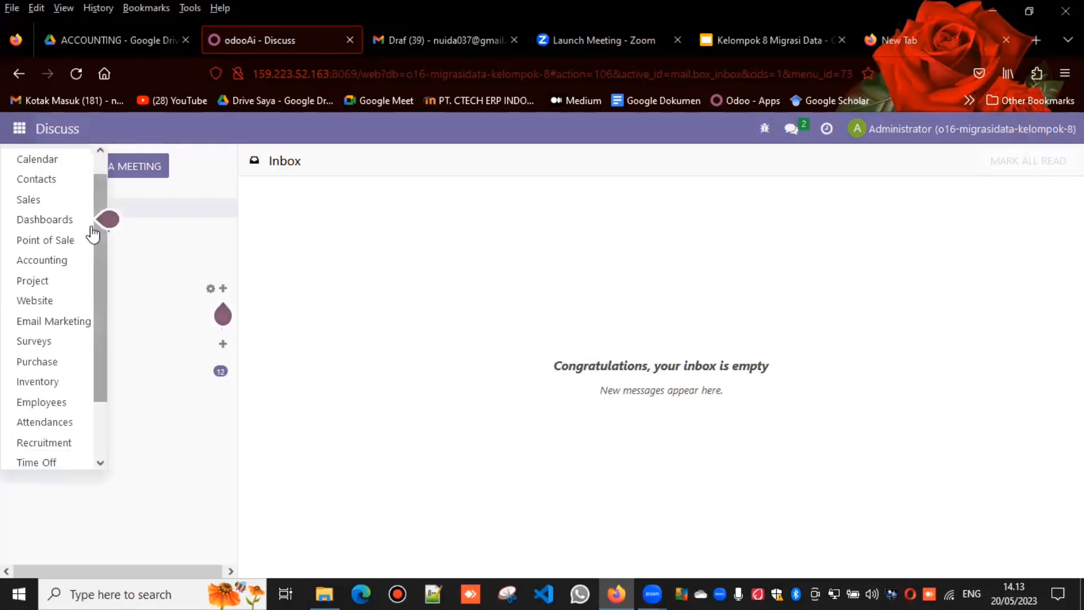
click(77, 262)
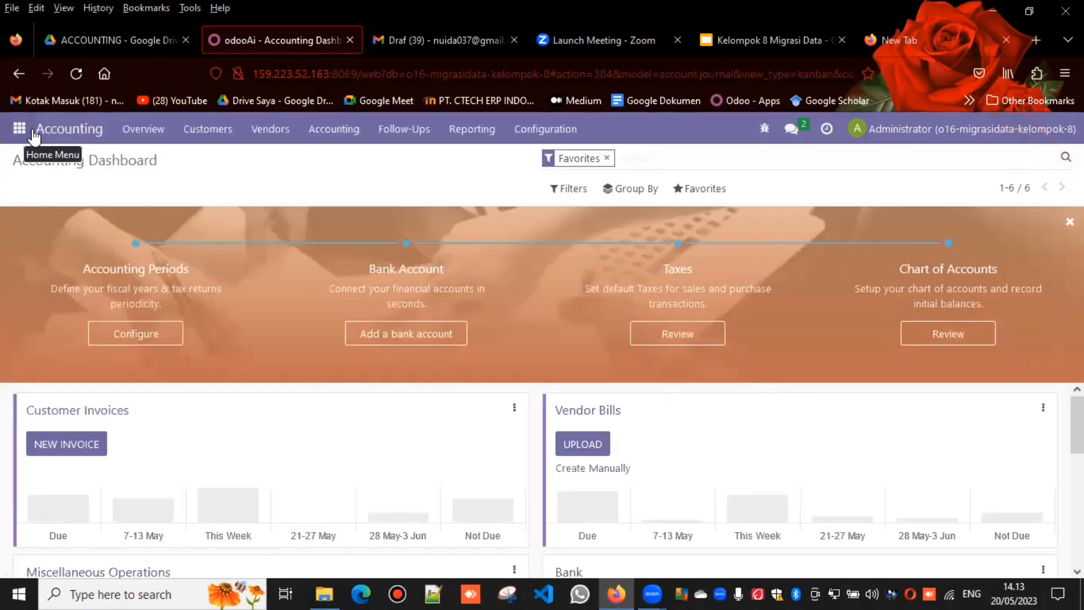
- Open the Chart of Accounts from the Accounting configuration and start a record import
click(535, 132)
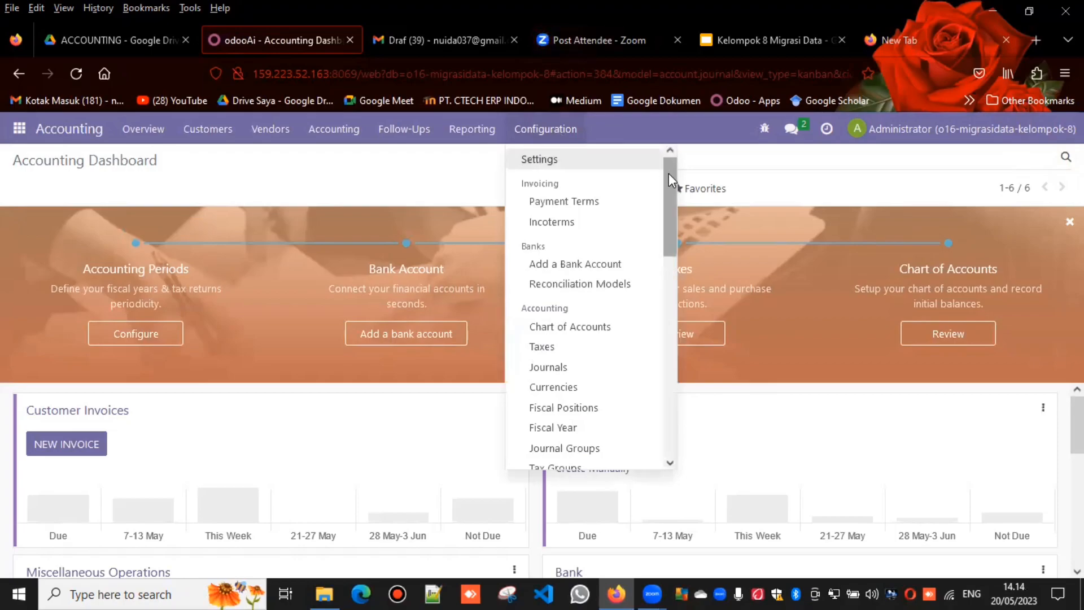
scroll(669, 200, down, 1)
scroll(669, 201, down, 3)
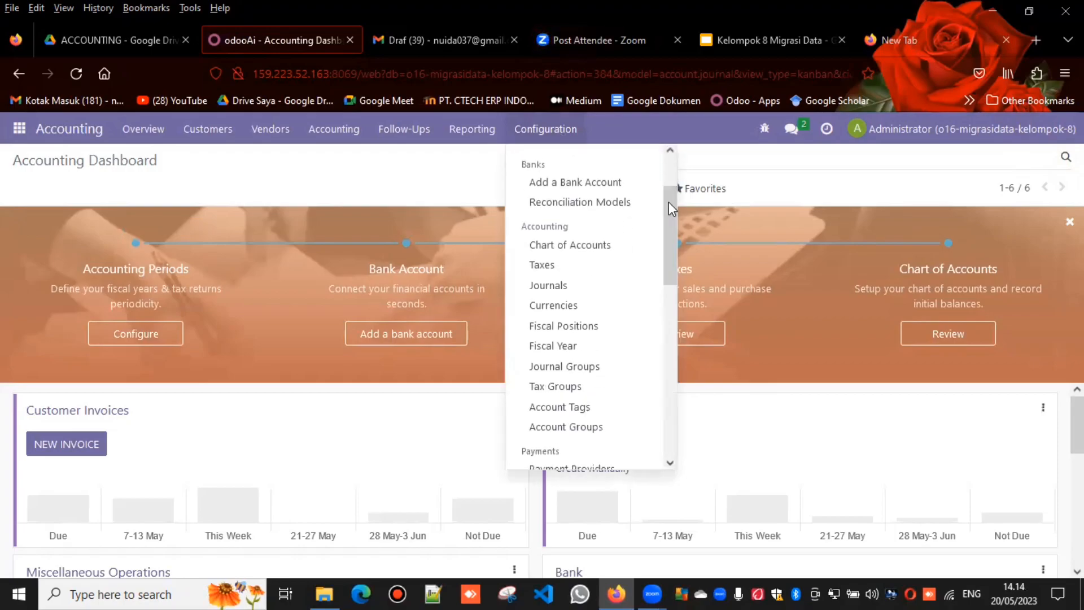
click(558, 244)
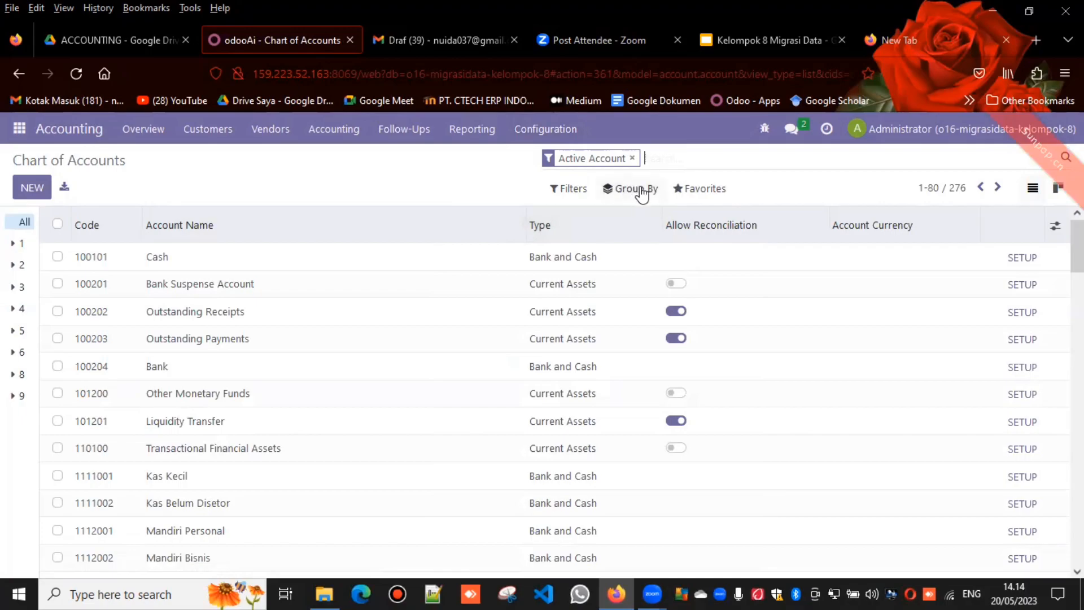
click(684, 192)
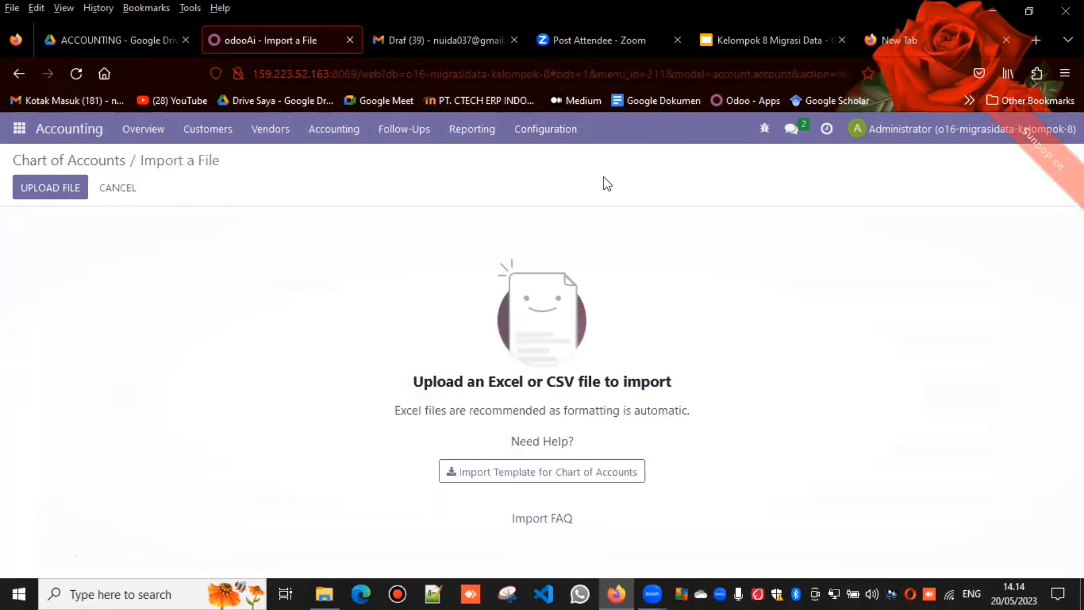
- Switch to the ACCOUNTING folder in Google Drive and browse the source files to examine the chart of accounts data
click(154, 27)
key(Left)
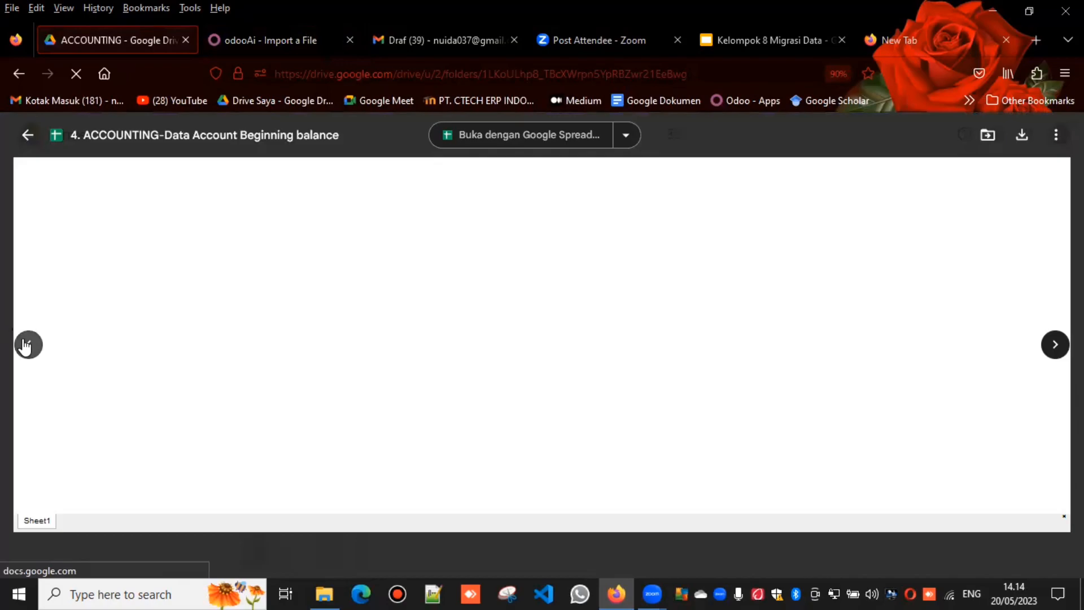
click(25, 345)
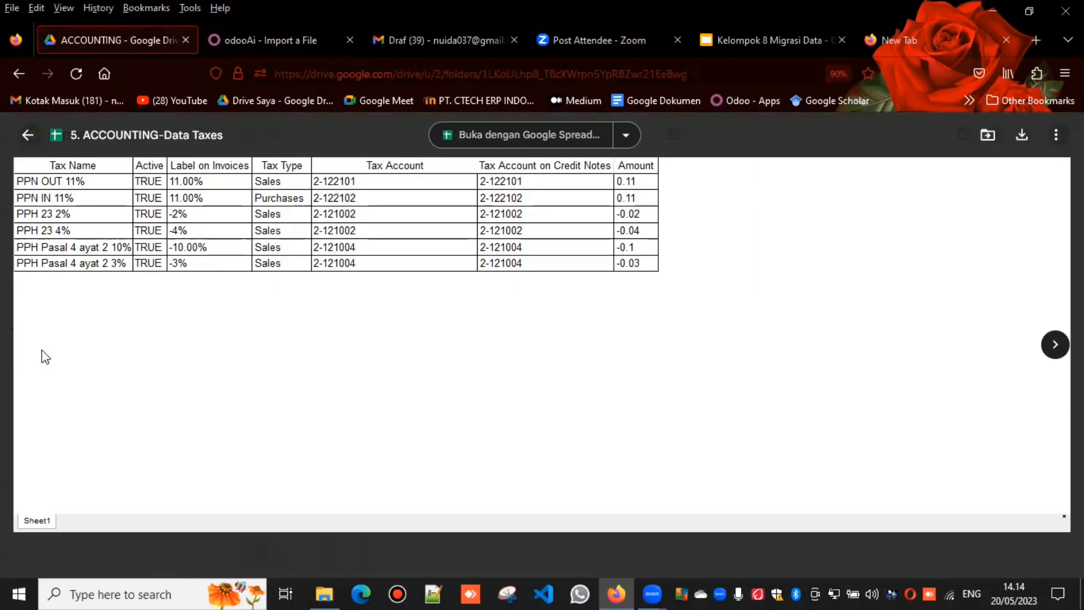
click(1054, 344)
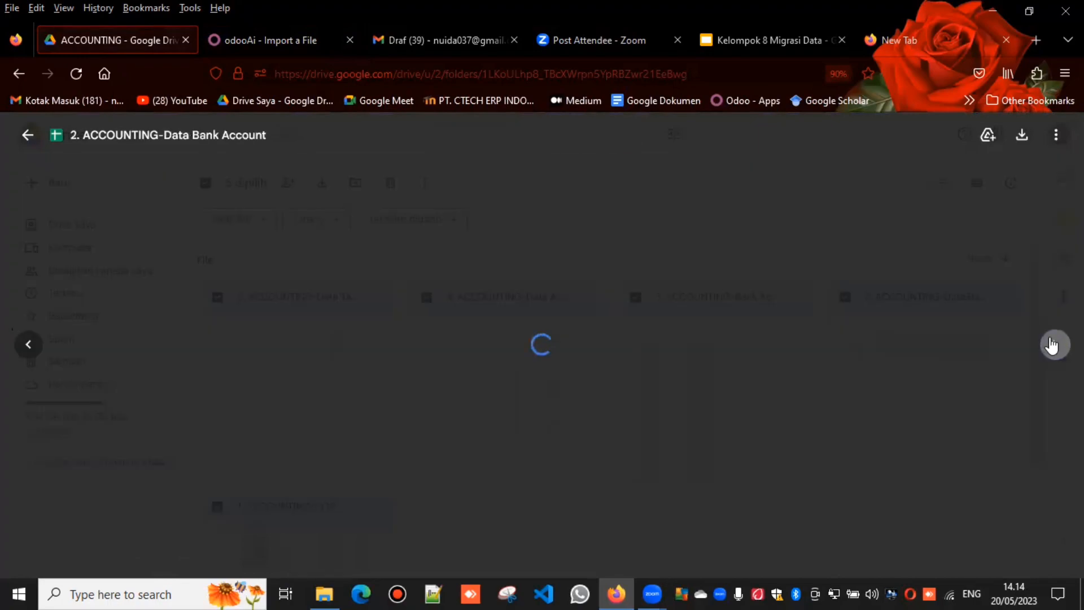
click(1054, 344)
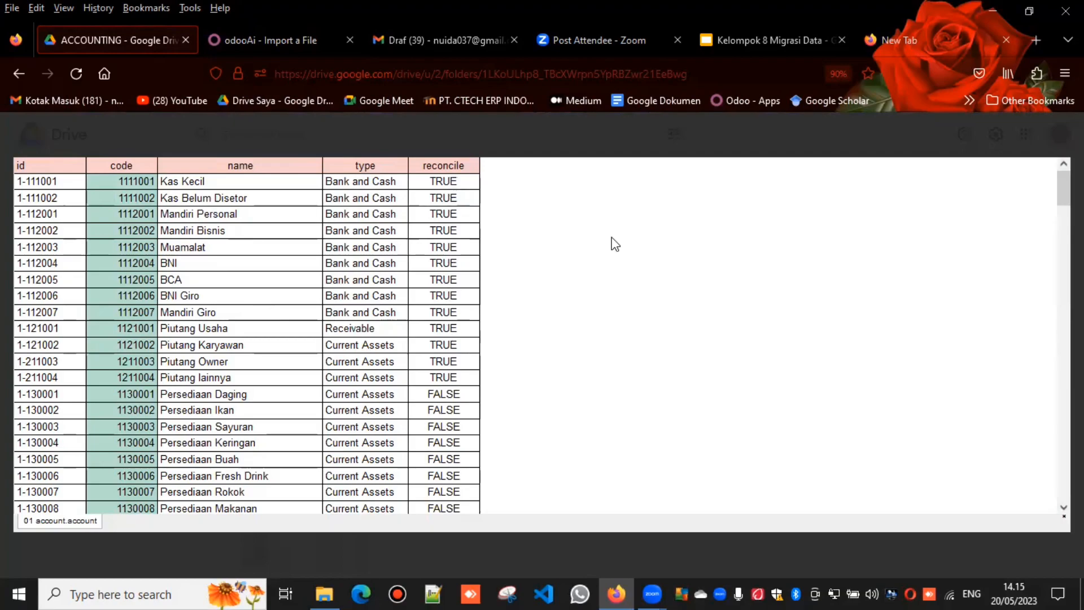
- Return to Odoo and import the chart of accounts from the file 1. ACCOUNTING-COA after testing it
click(337, 18)
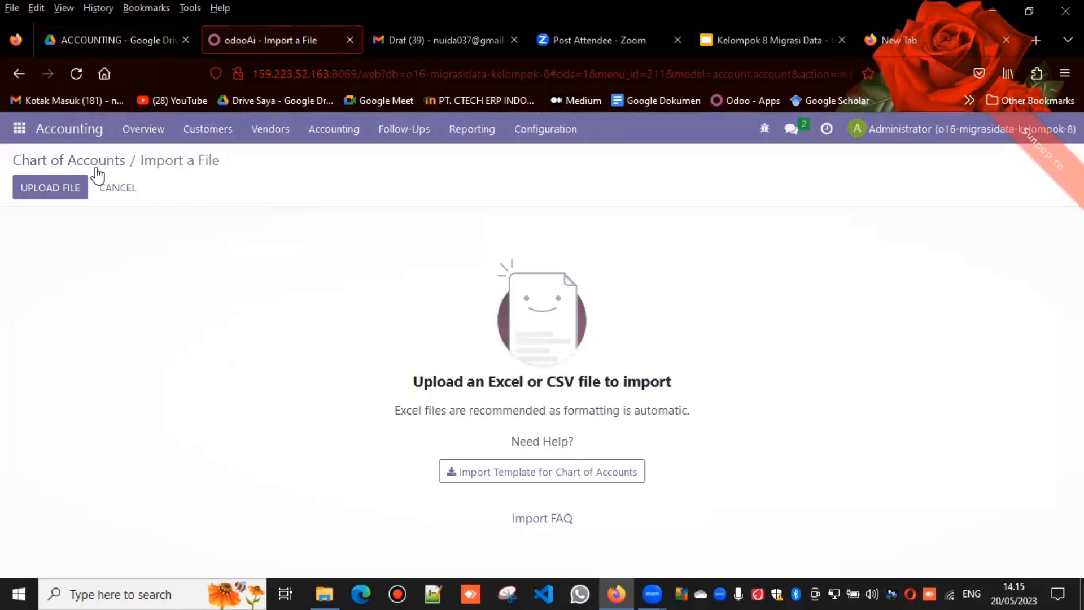
click(71, 187)
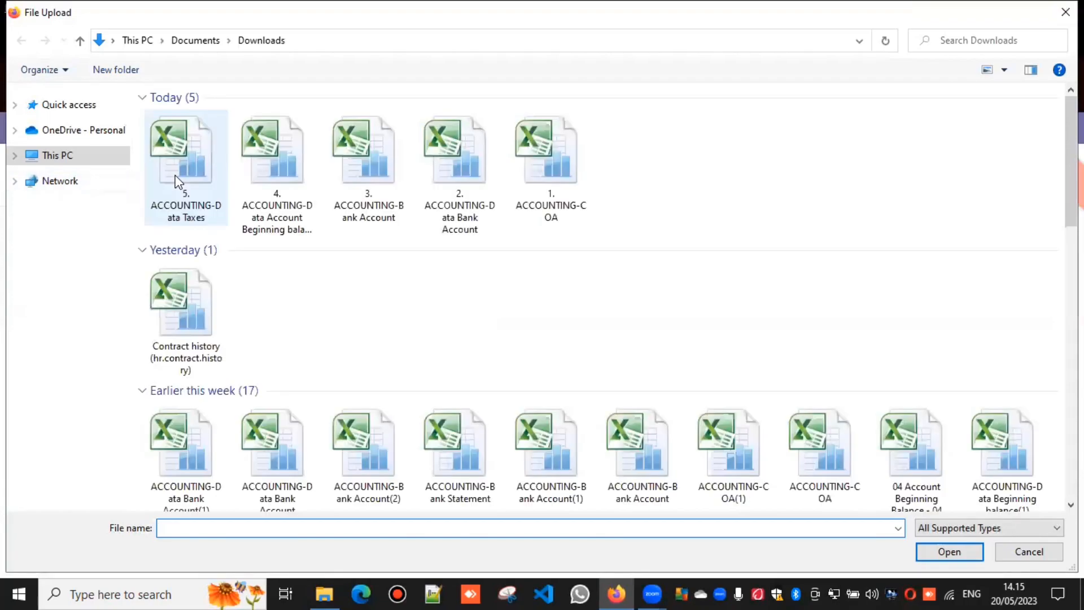
click(549, 181)
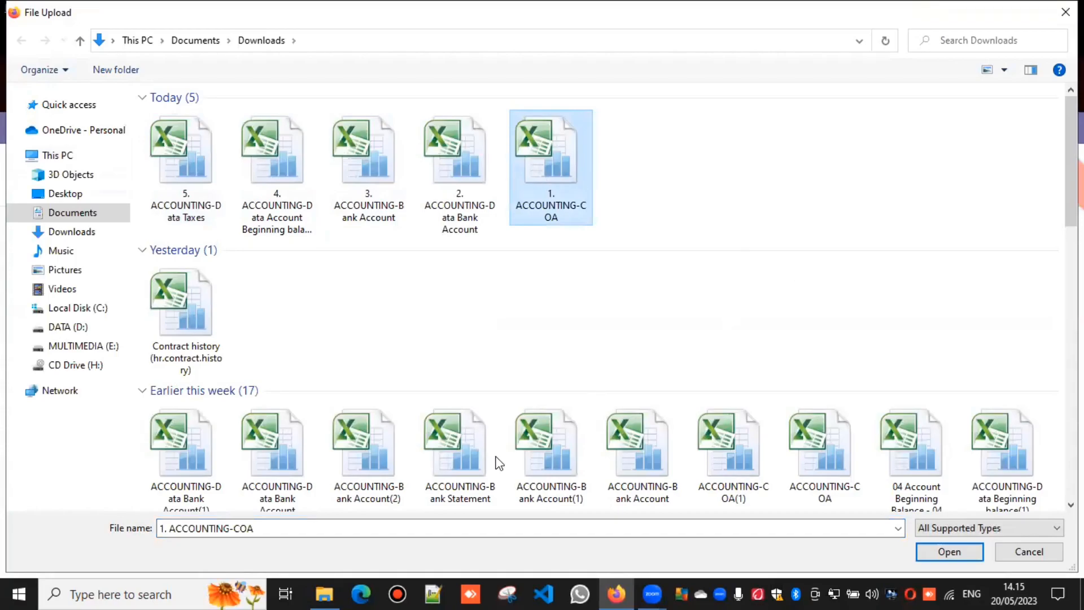
click(936, 552)
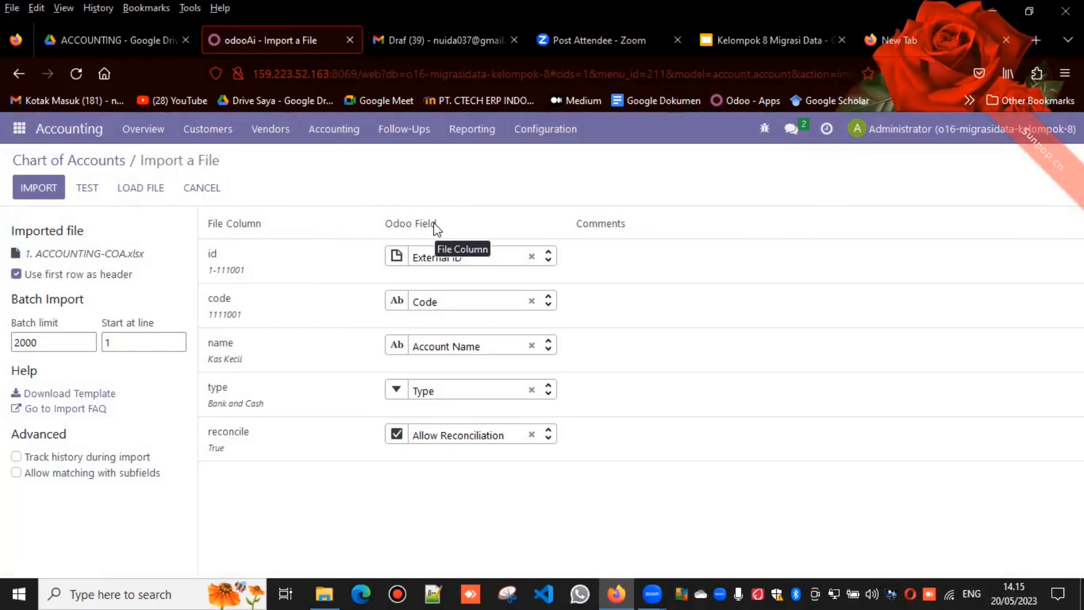
click(89, 185)
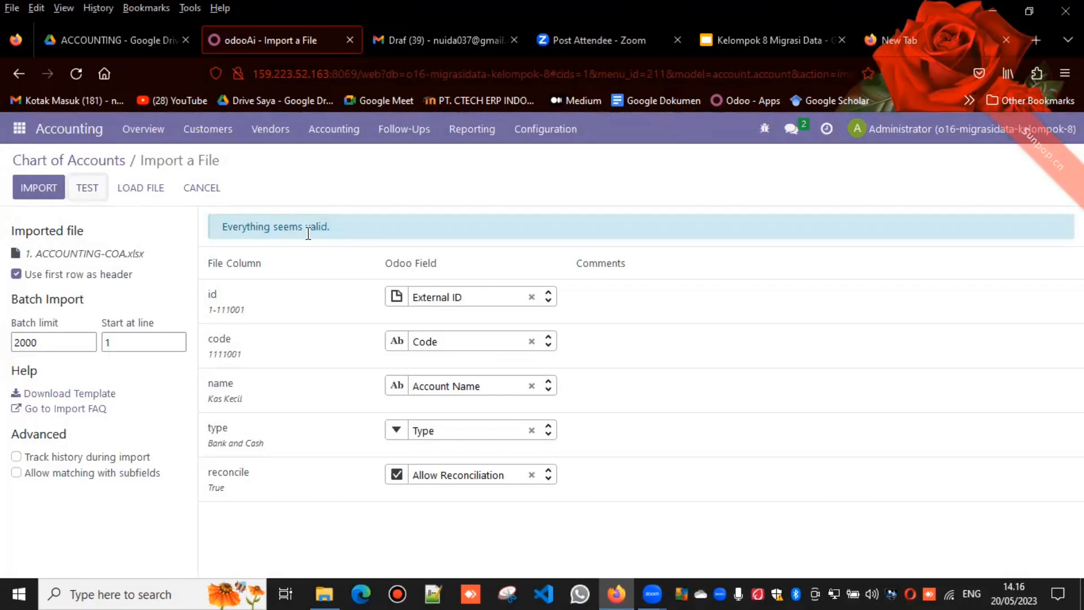
click(37, 188)
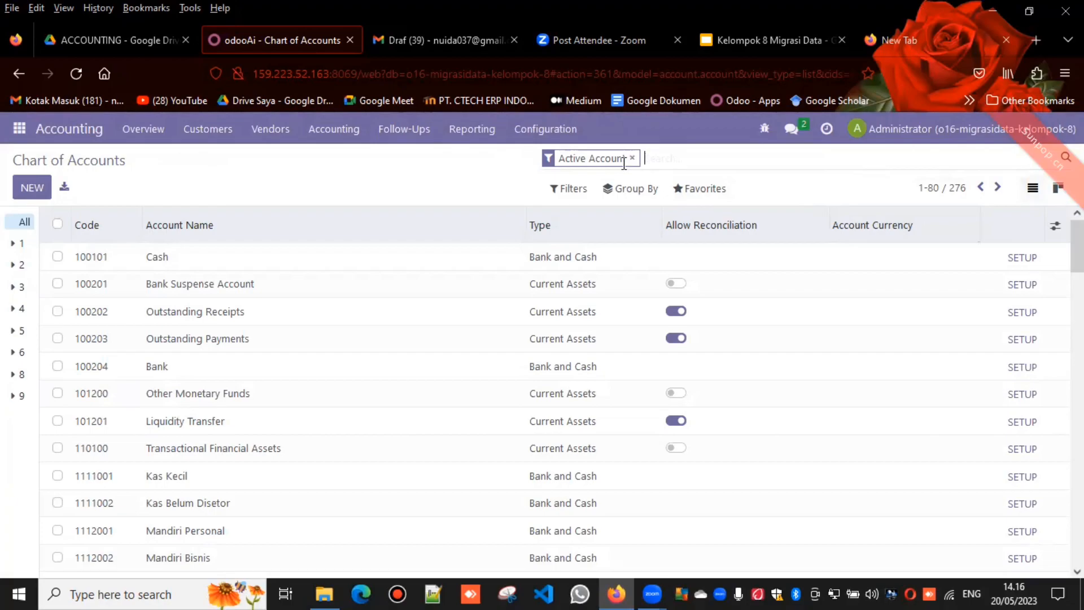
- Open the Bank Accounts list in the Contacts configuration and start a record import
click(31, 135)
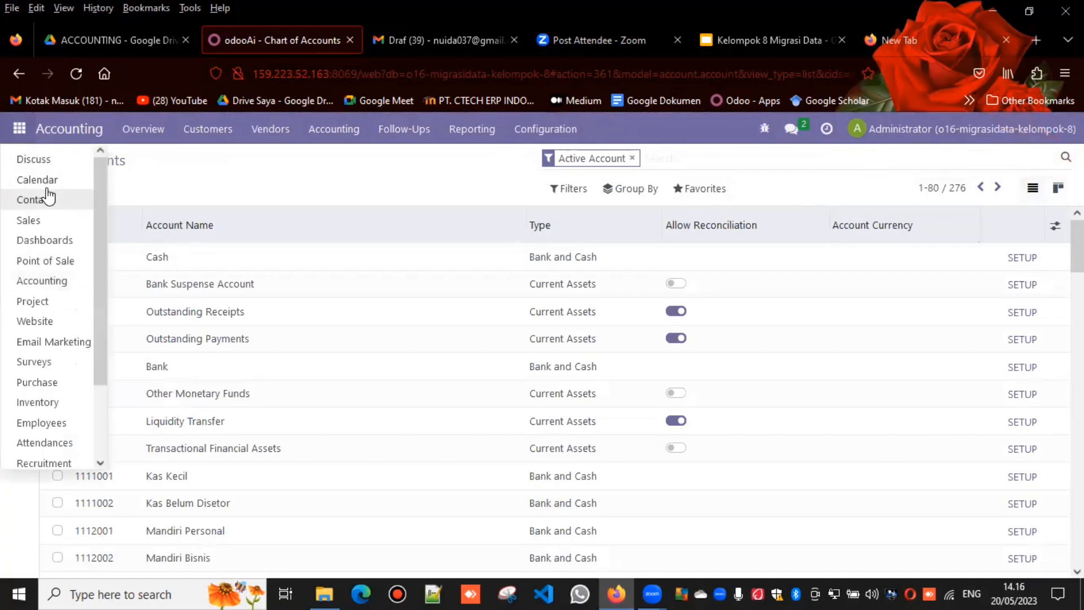
click(50, 202)
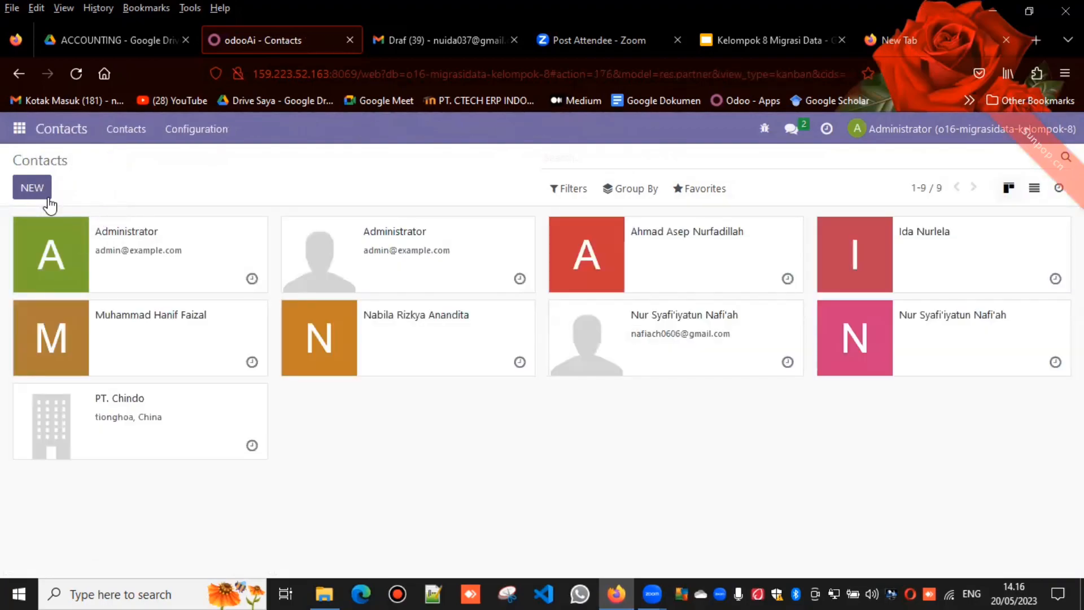
click(204, 138)
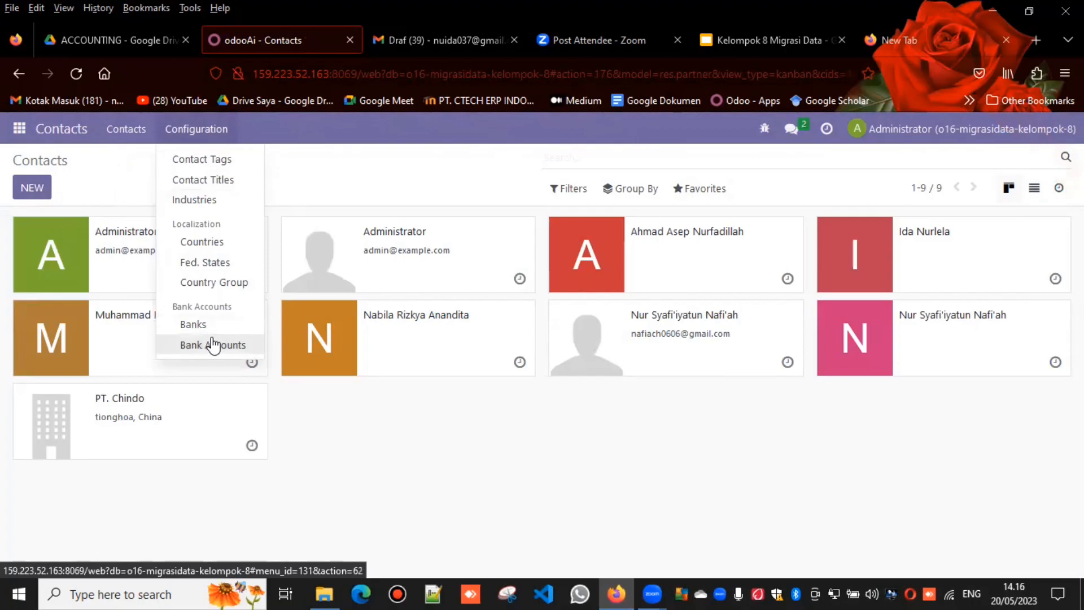
click(215, 346)
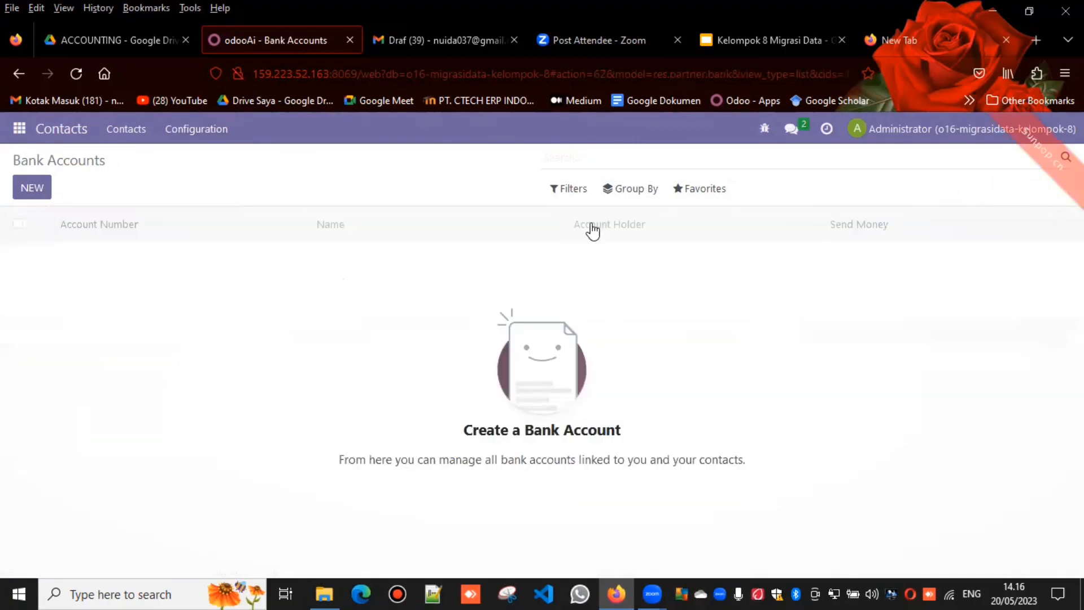
click(698, 192)
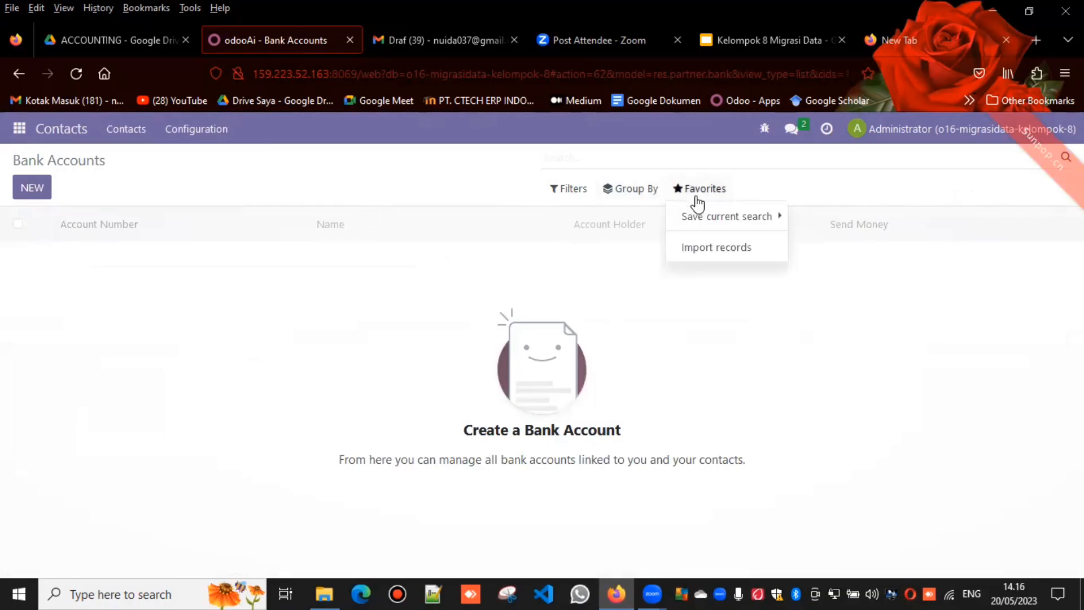
click(701, 255)
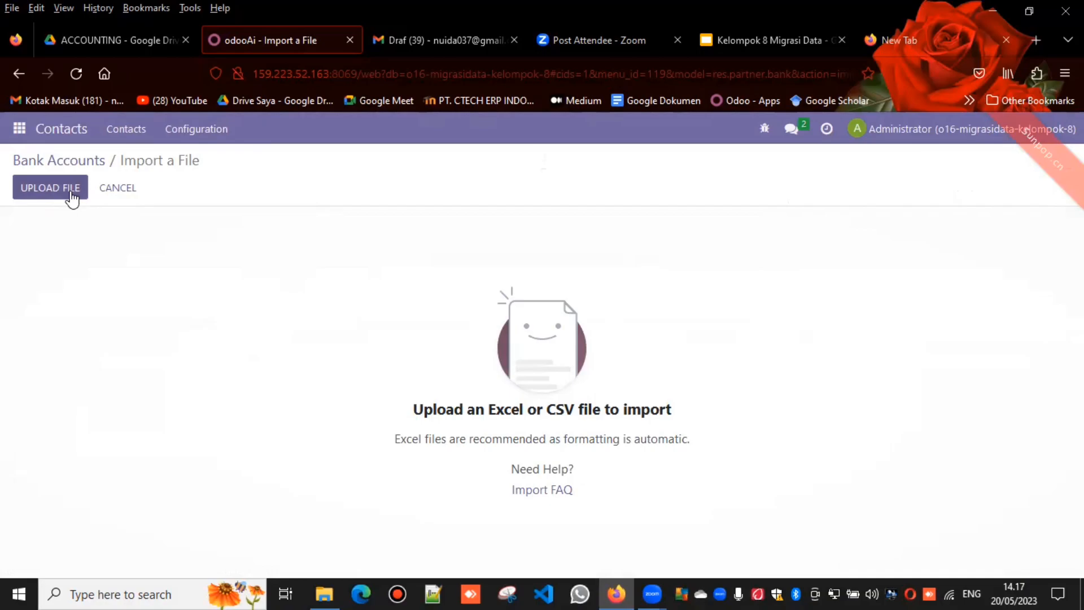
- Dismiss the file upload and examine the file 2. ACCOUNTING-Data Bank Account in Google Drive
click(50, 188)
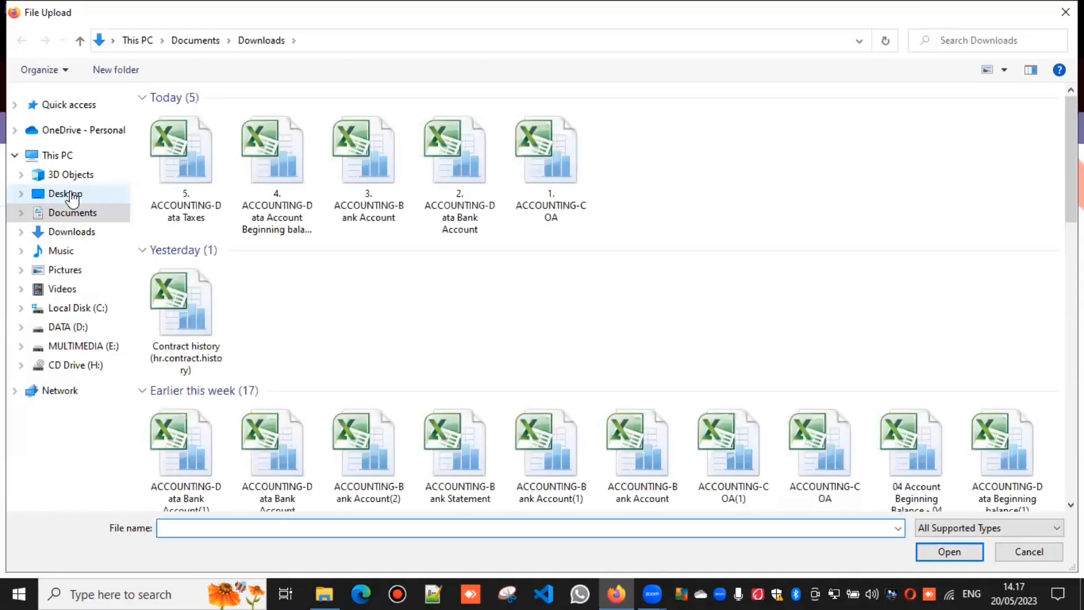
click(1032, 554)
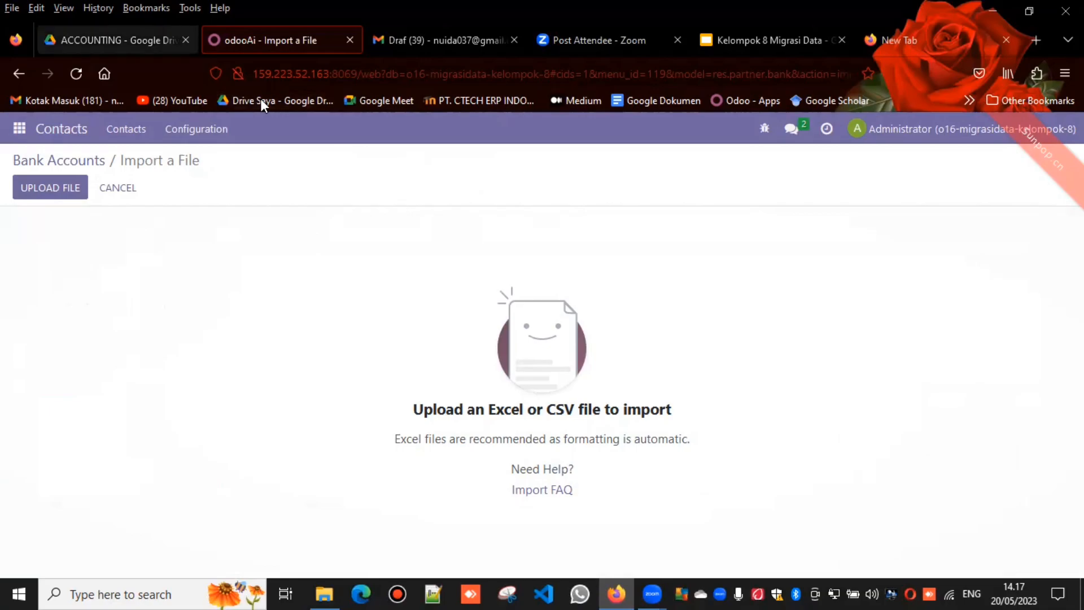
click(155, 41)
click(28, 344)
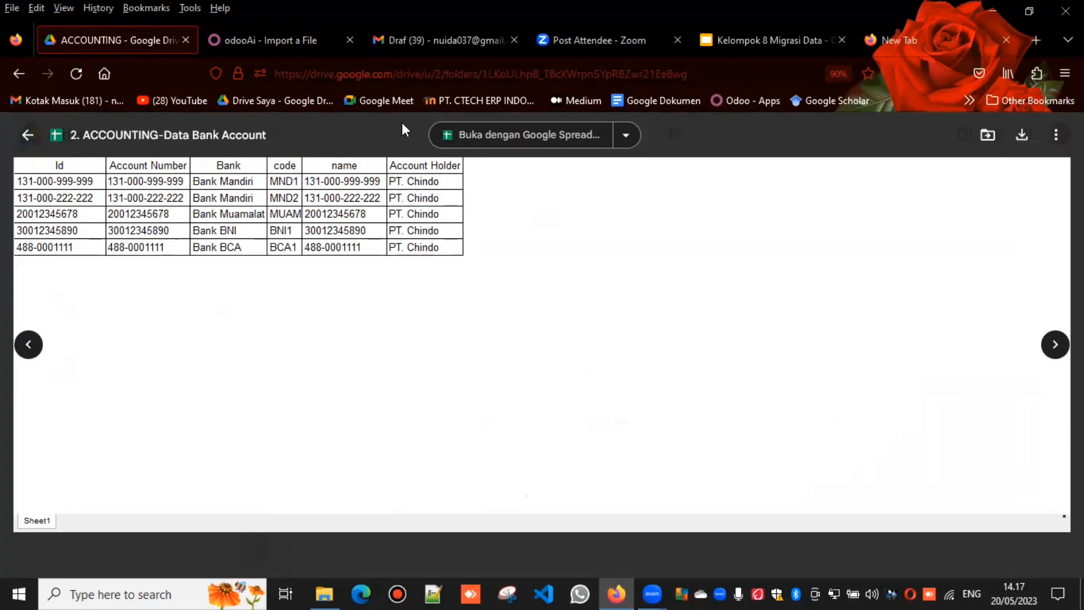
- Return to Odoo and import 2. ACCOUNTING-Data Bank Account, mapping its Bank column to Account Holder Name and testing it before importing
click(272, 23)
click(56, 179)
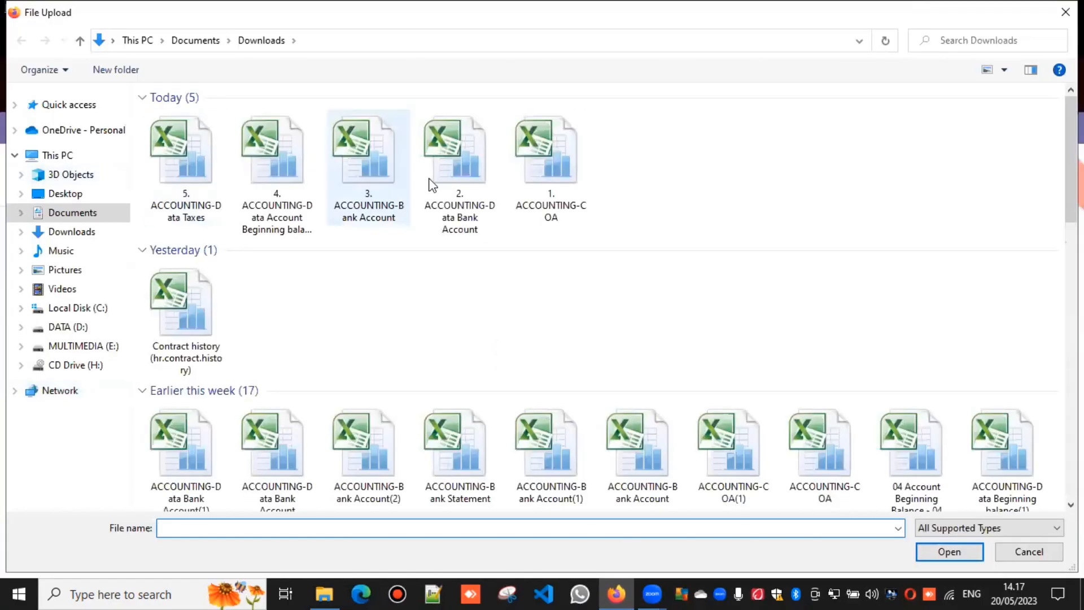
click(456, 191)
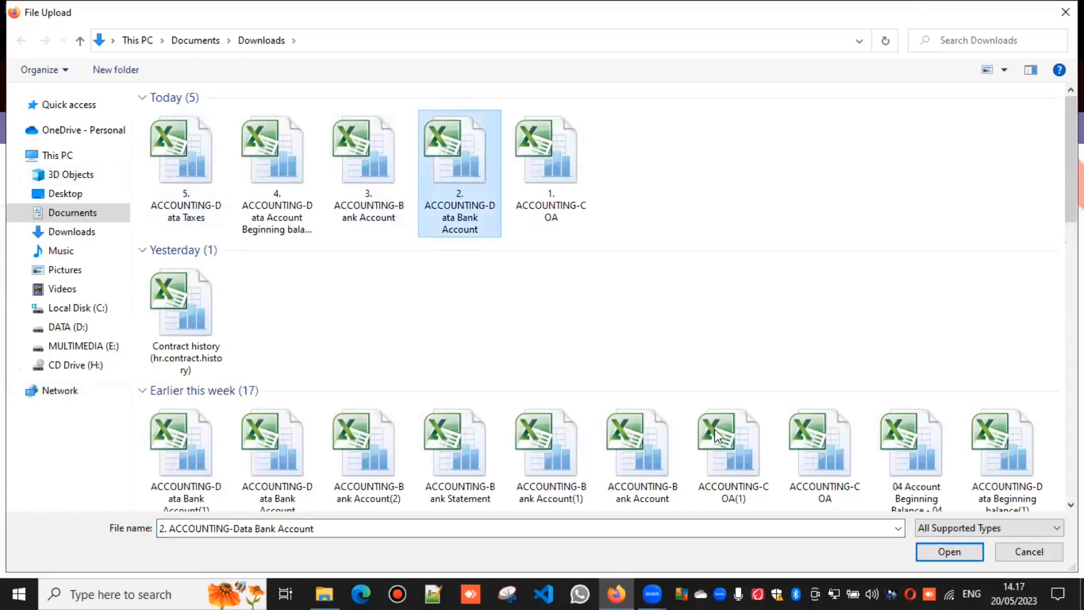
click(975, 551)
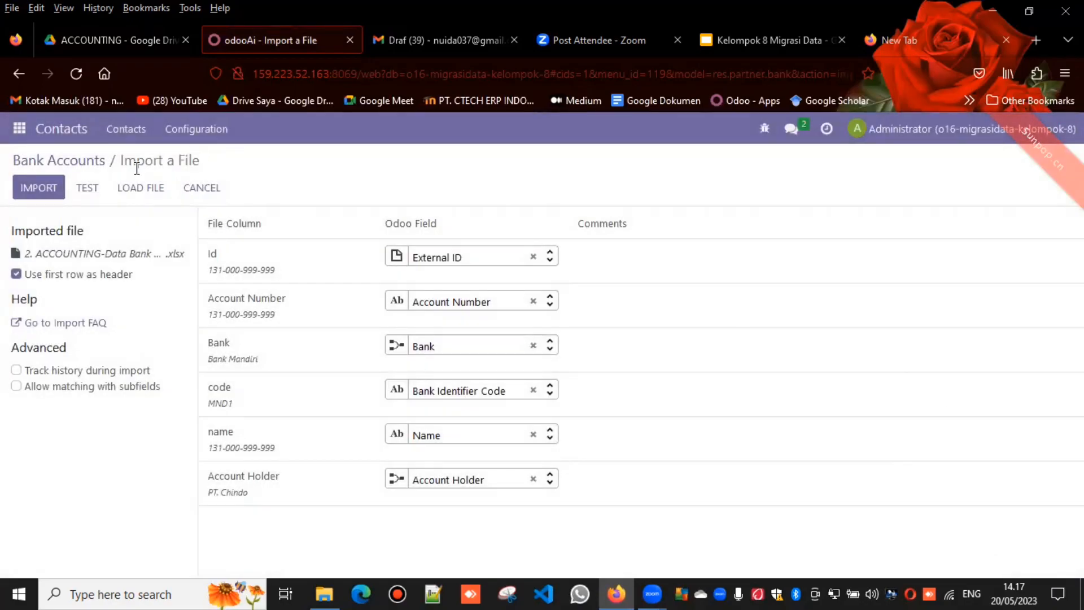
click(88, 189)
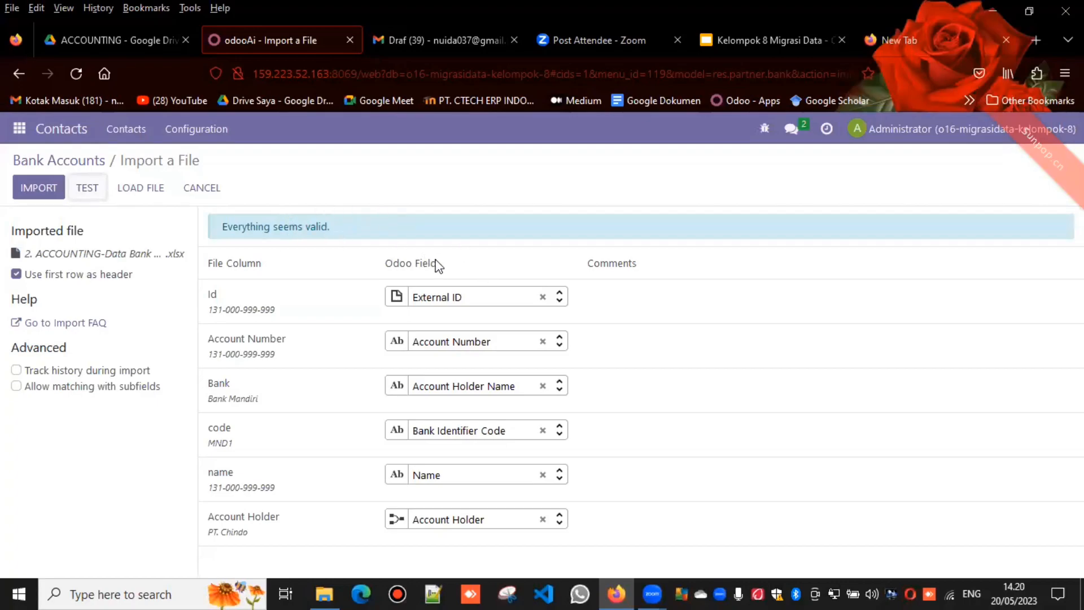
click(48, 190)
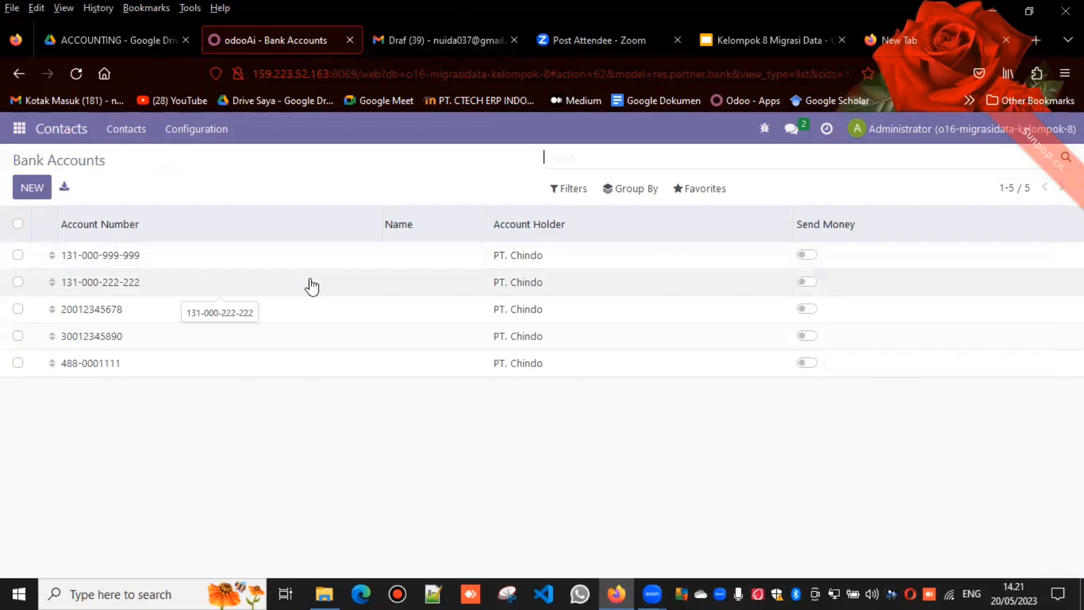
- Open the Banks list in the Contacts configuration and start a record import
click(200, 132)
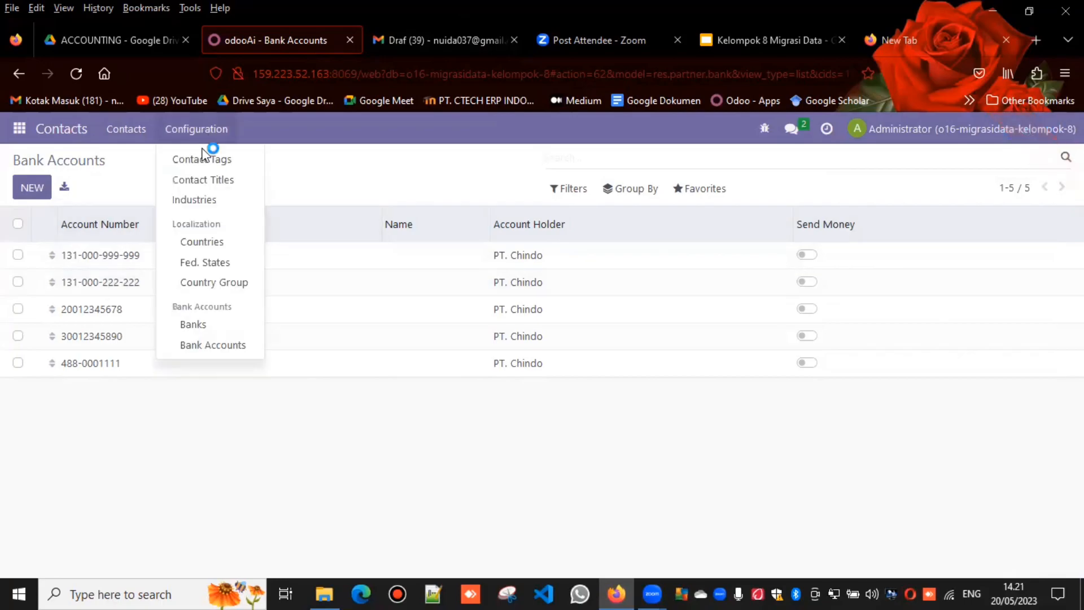
click(212, 332)
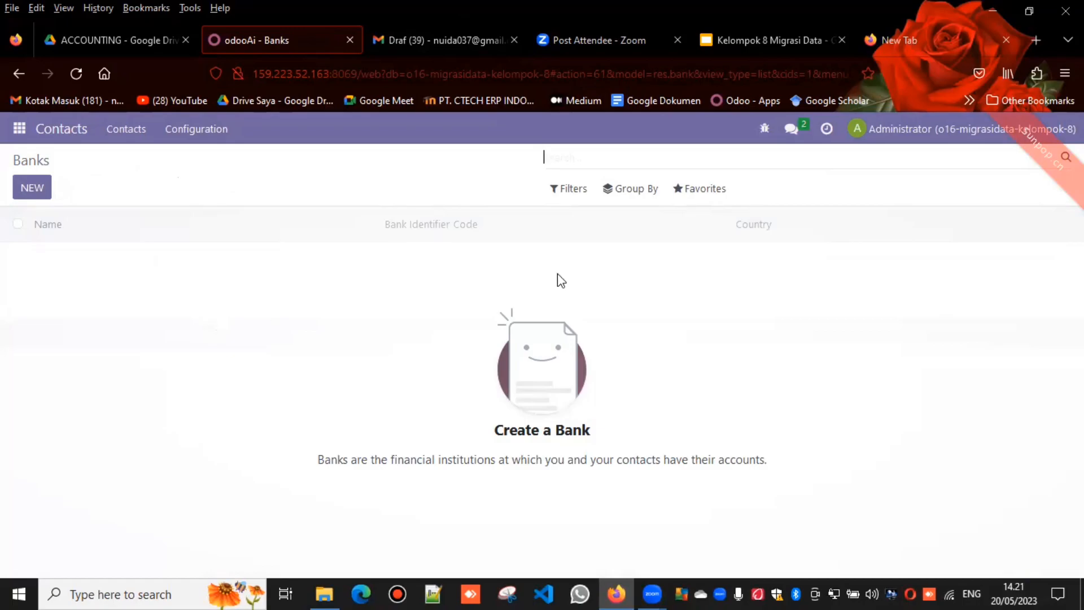
click(703, 192)
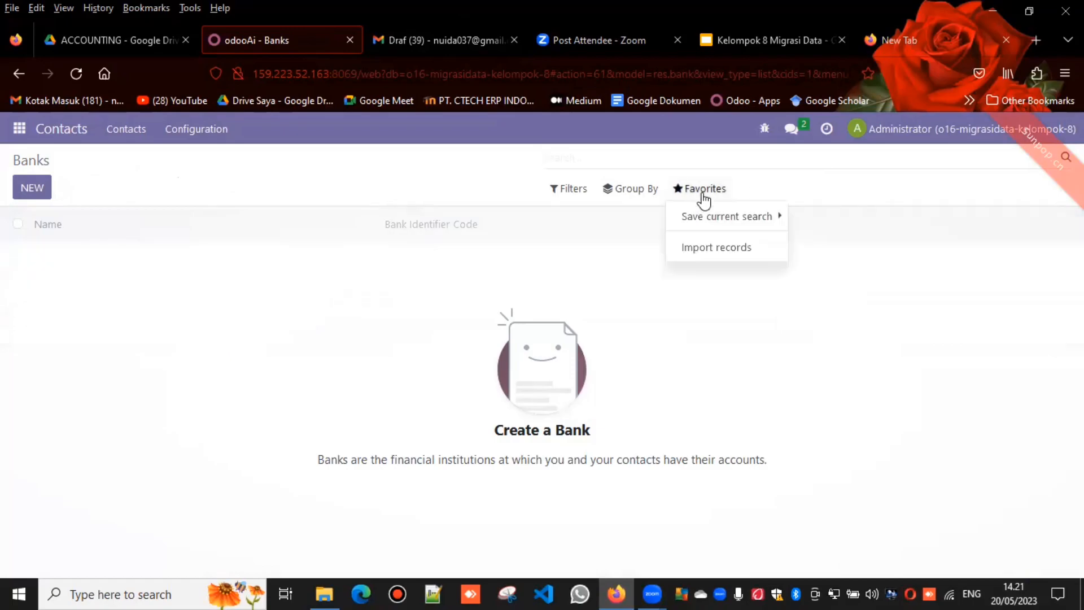
click(716, 249)
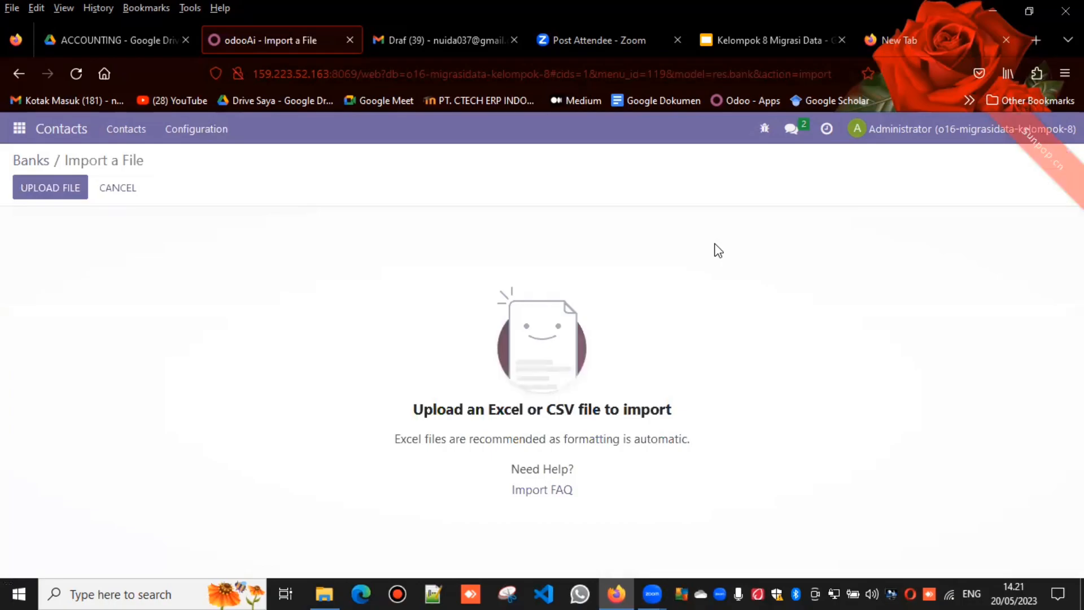
- Preview the file 3. ACCOUNTING-Bank Account in Google Drive and upload it to the Banks import in Odoo
click(136, 41)
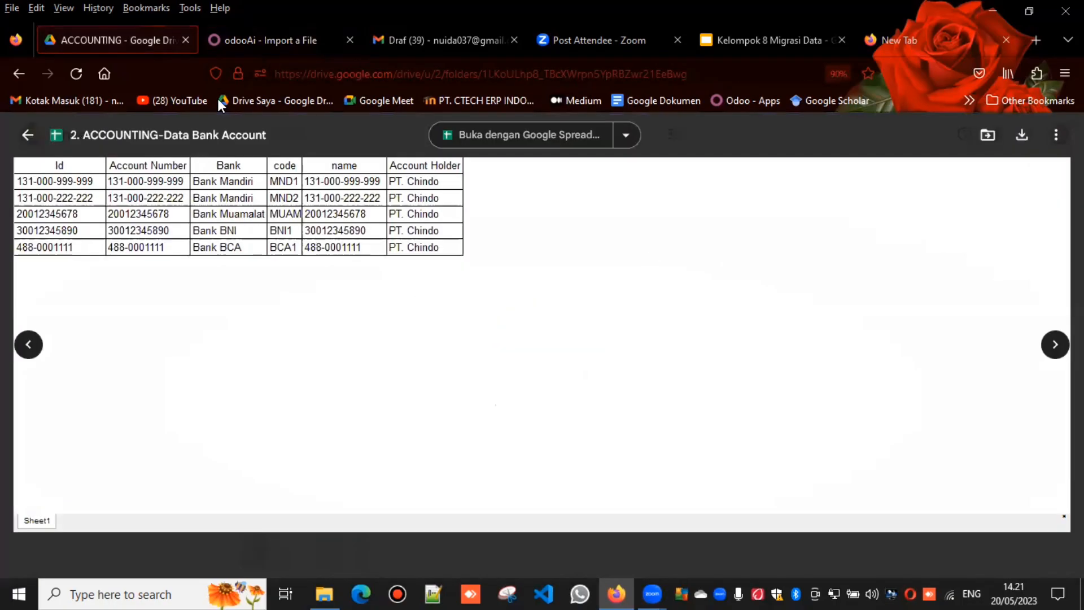
key(Right)
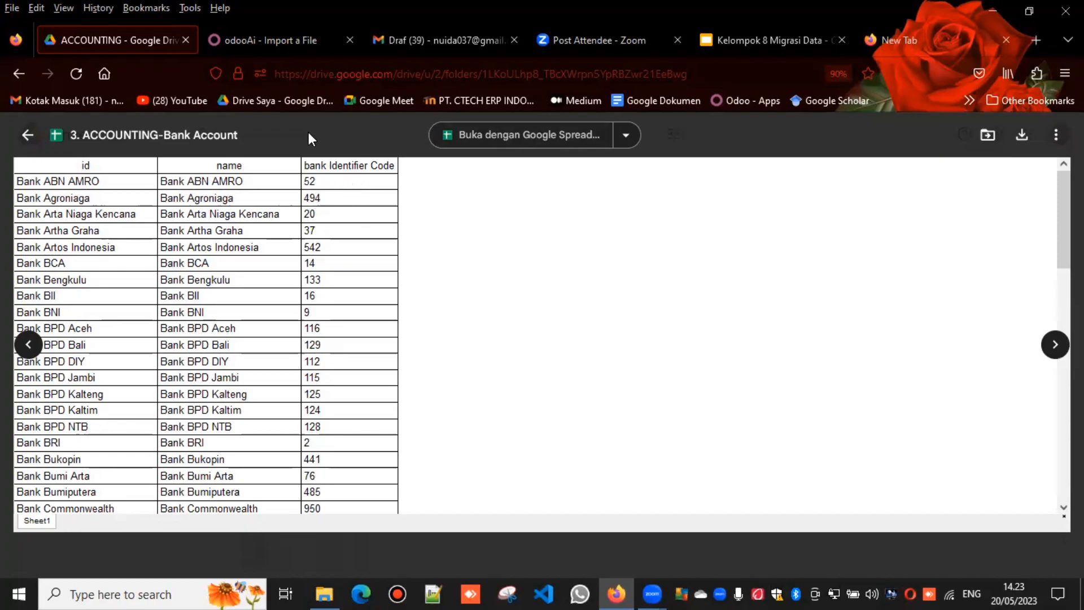
key(ctrl+Tab)
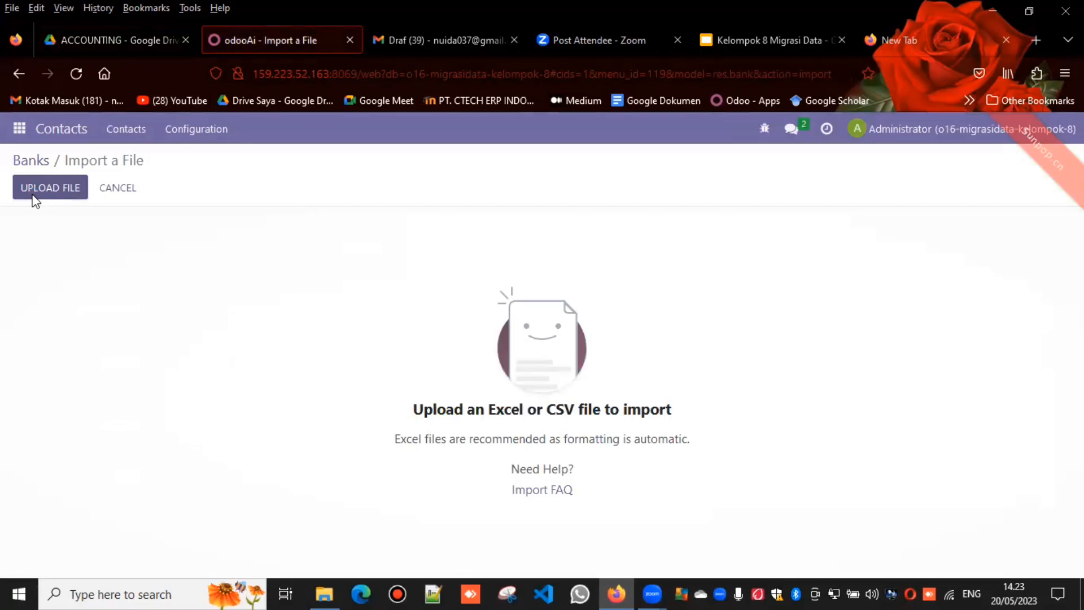
click(34, 192)
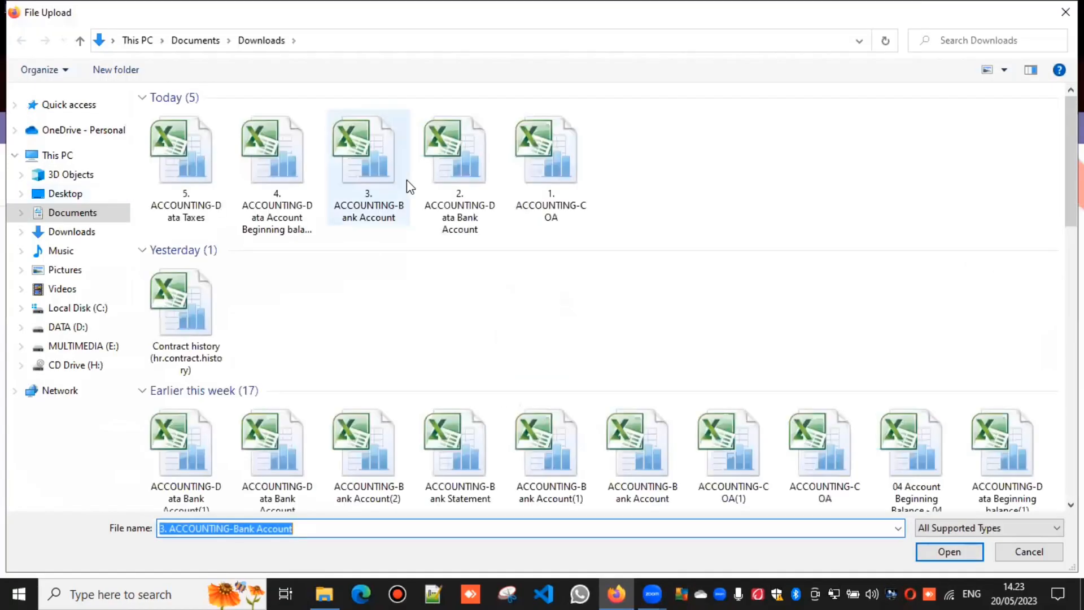
click(953, 551)
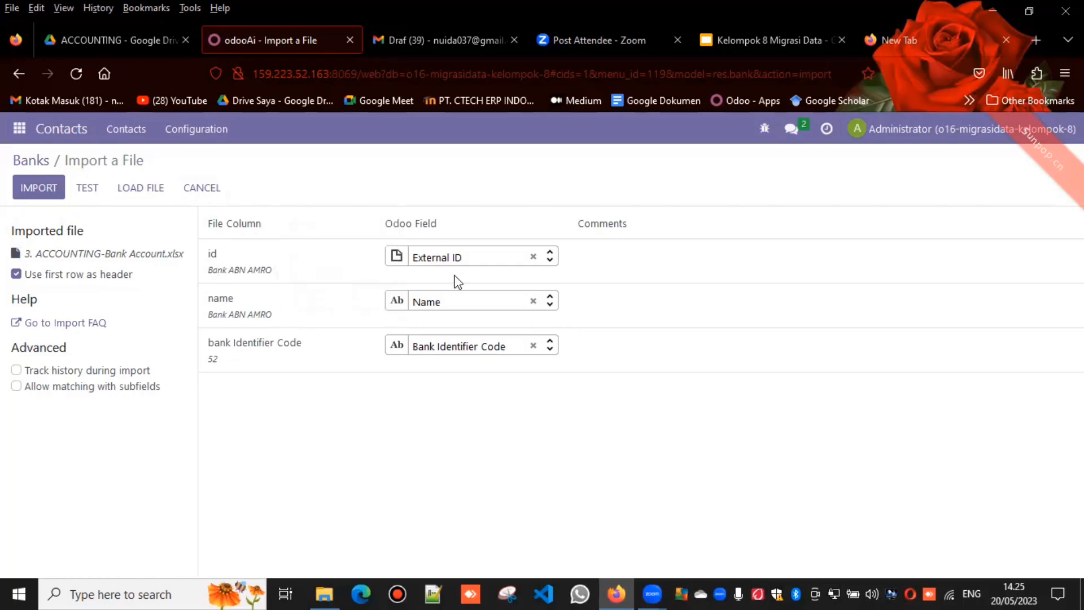
- Test the Banks import and review the test messages and the column mappings
click(91, 190)
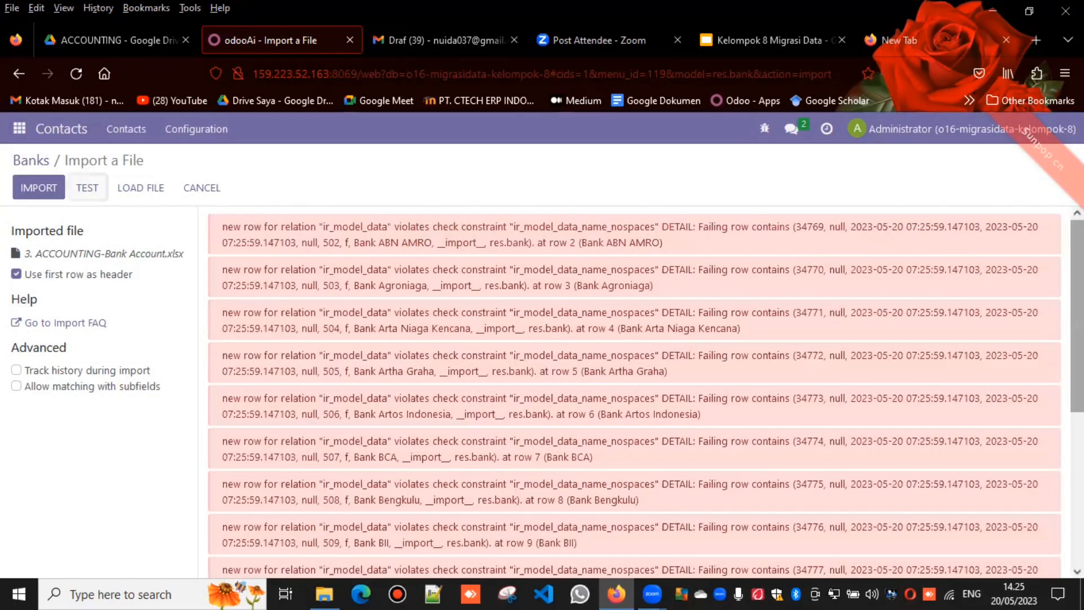
scroll(1078, 316, down, 3)
scroll(897, 444, down, 1)
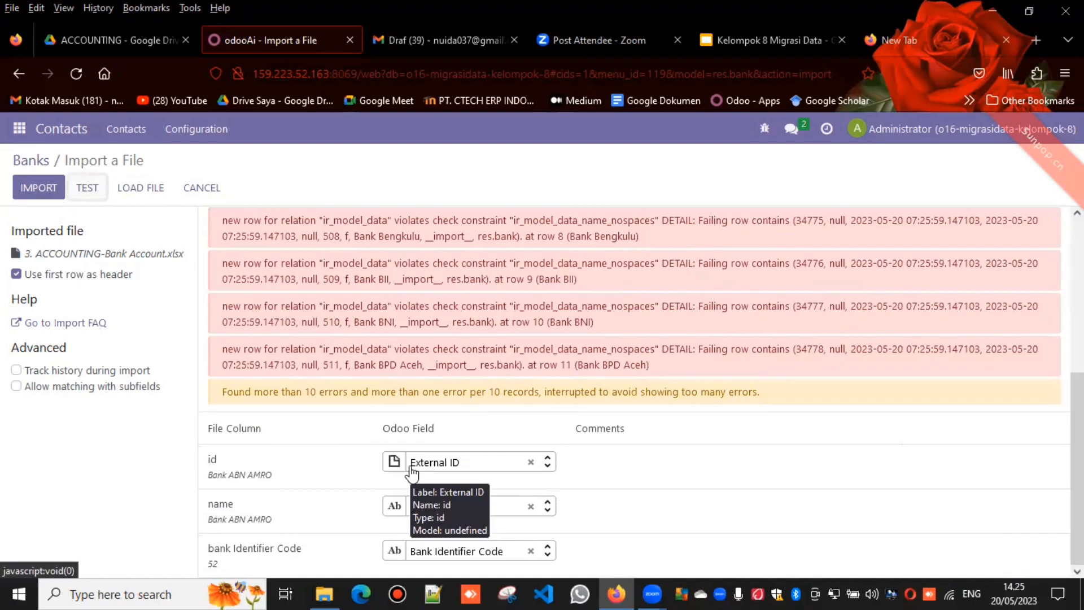
mouse_move(244, 481)
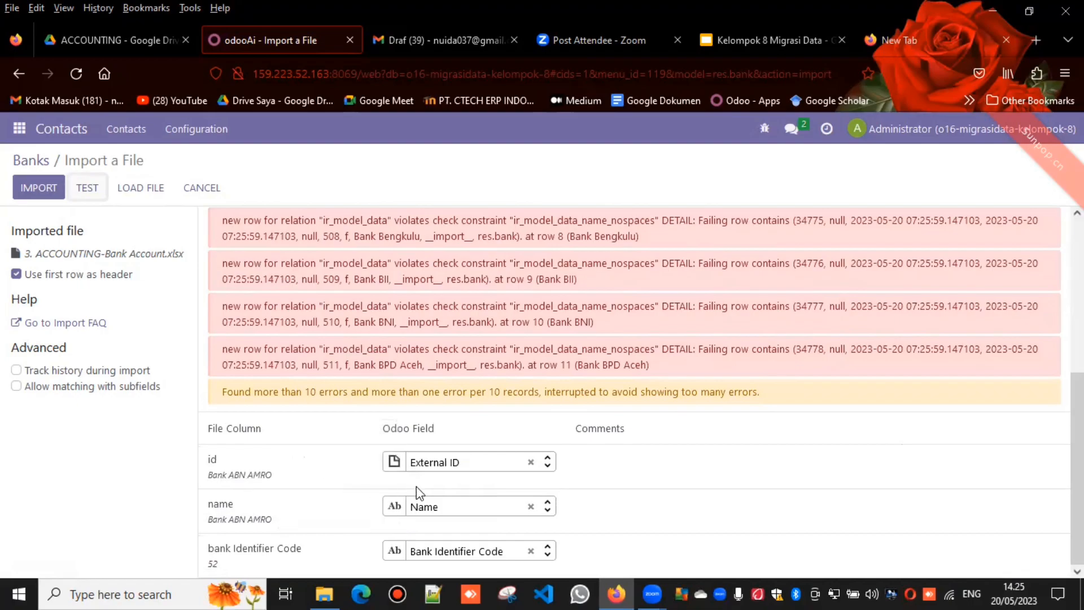
- Clear the External ID mapping from the id column and import the banks after testing again
click(531, 463)
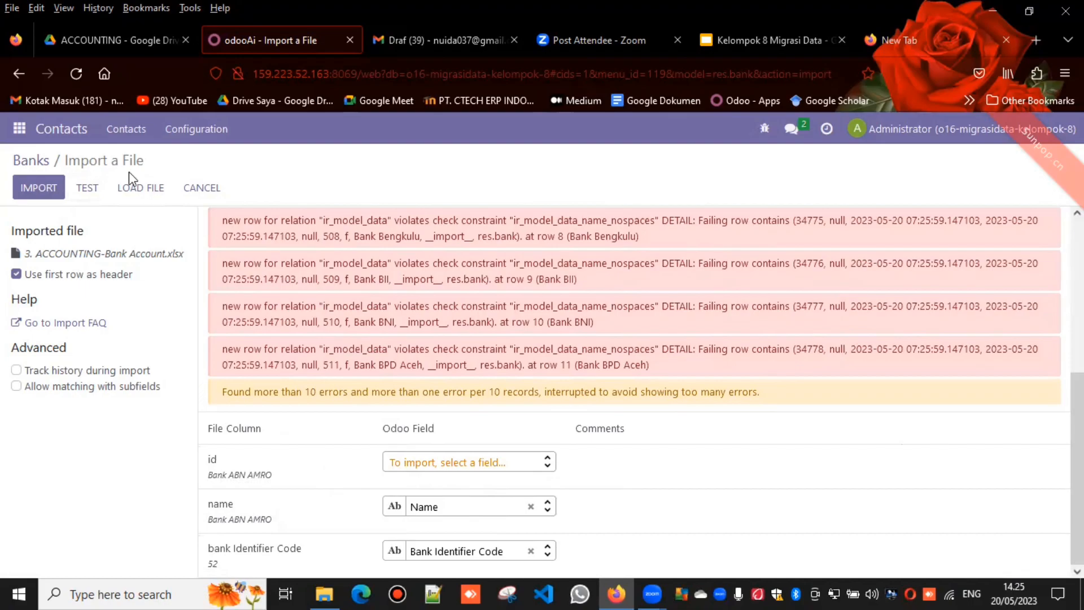
click(97, 190)
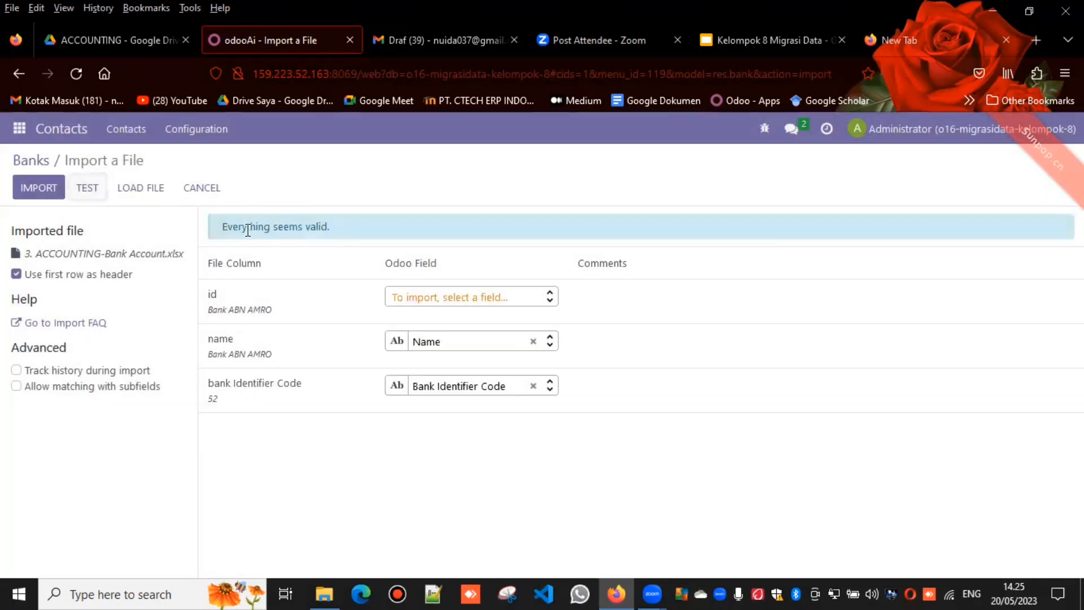
click(49, 188)
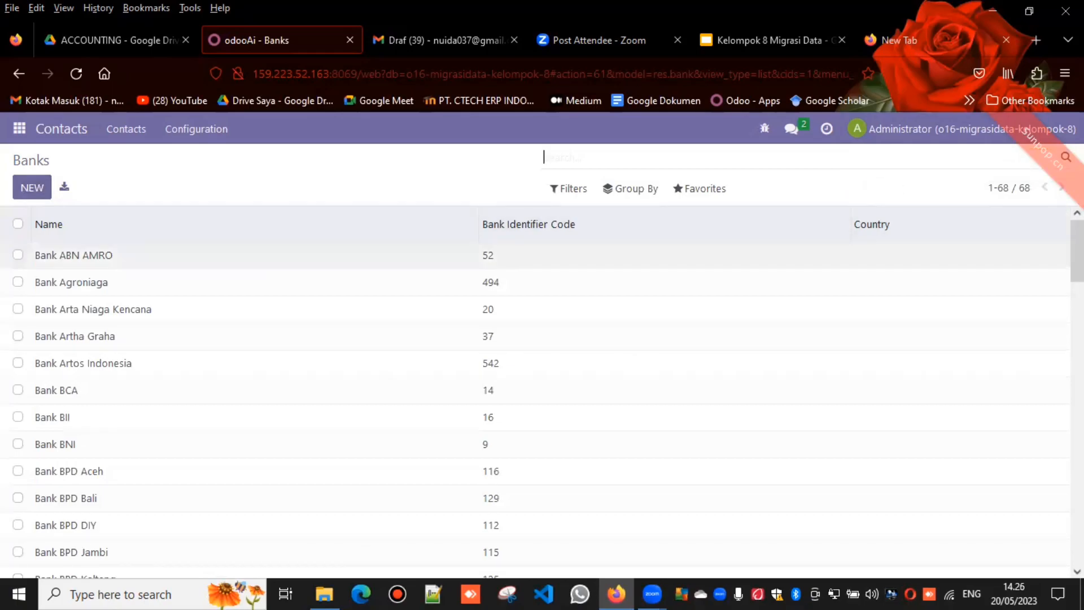
scroll(536, 389, down, 10)
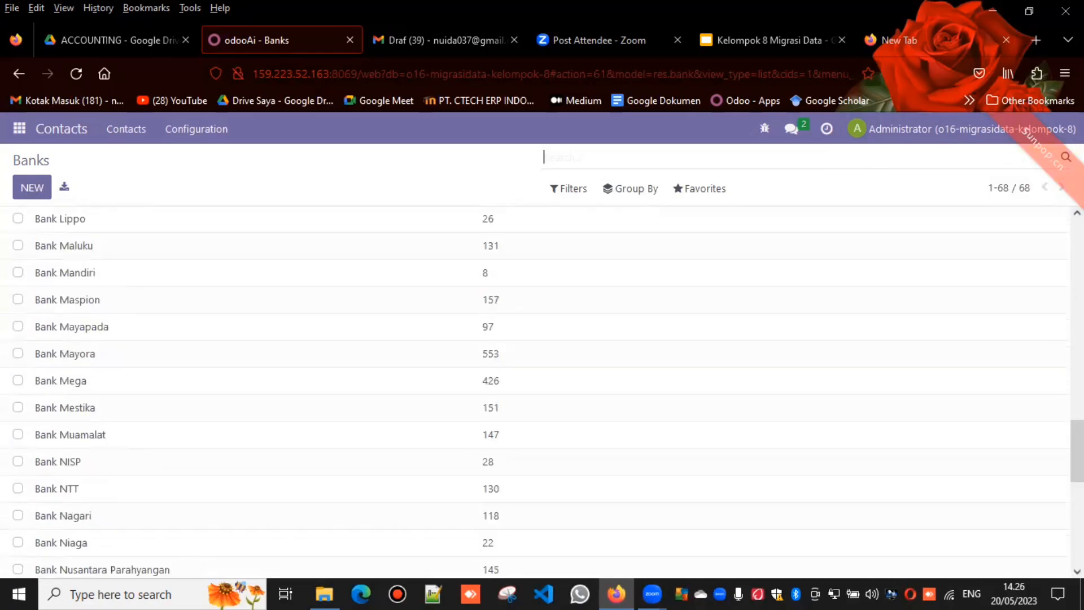
- Open Journal Entries in the Accounting app and start a record import
click(20, 132)
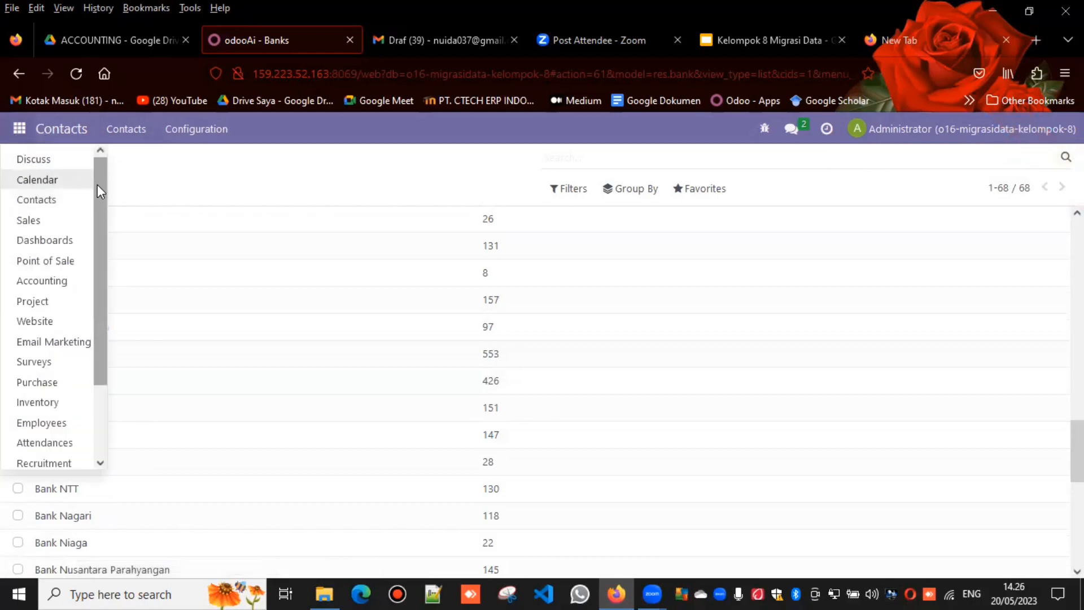
click(68, 280)
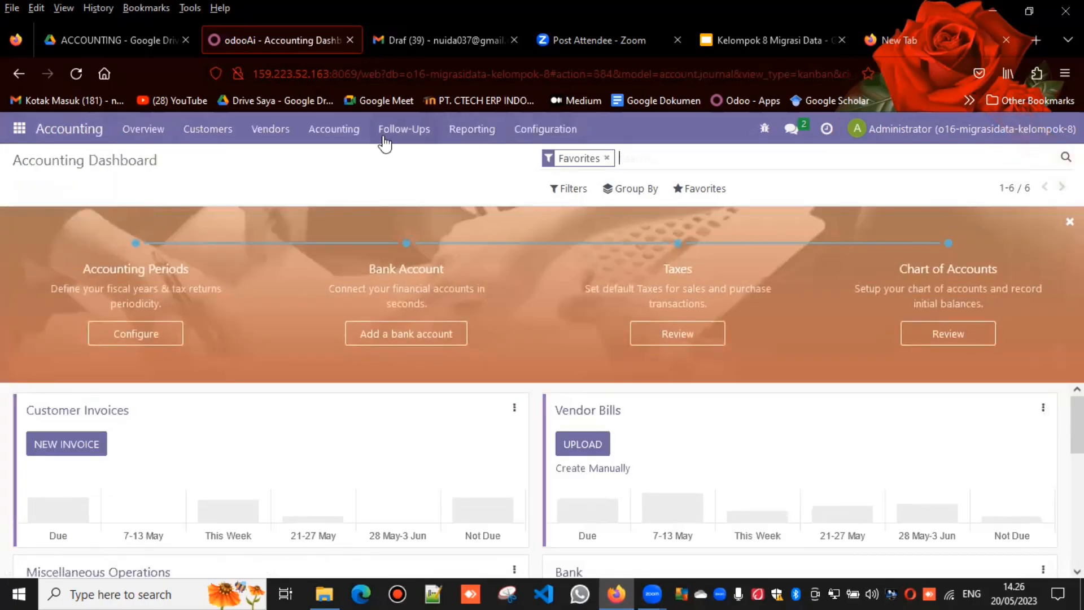
click(311, 137)
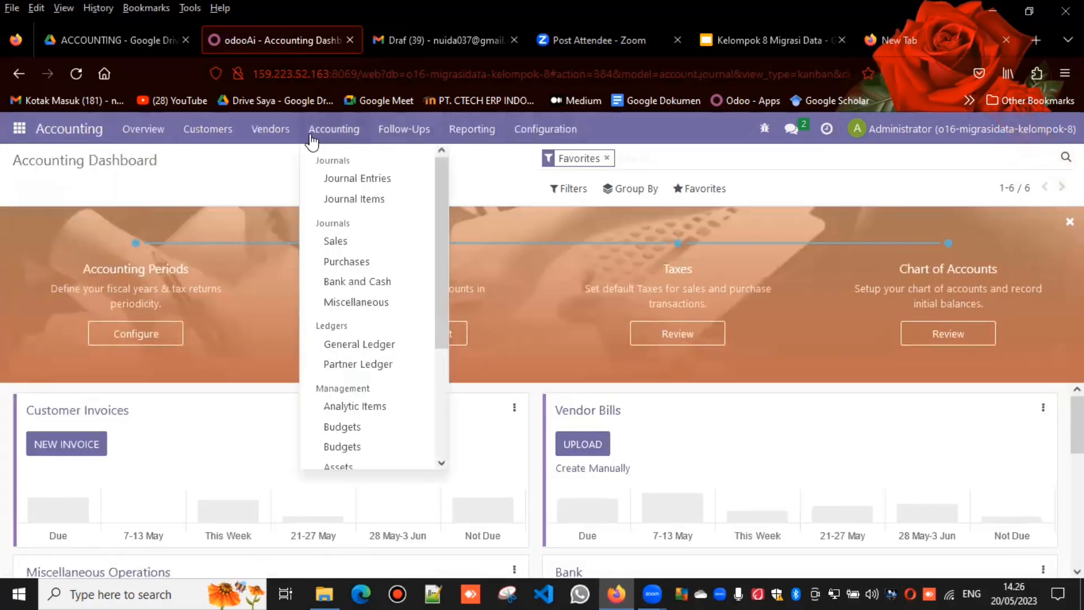
click(344, 176)
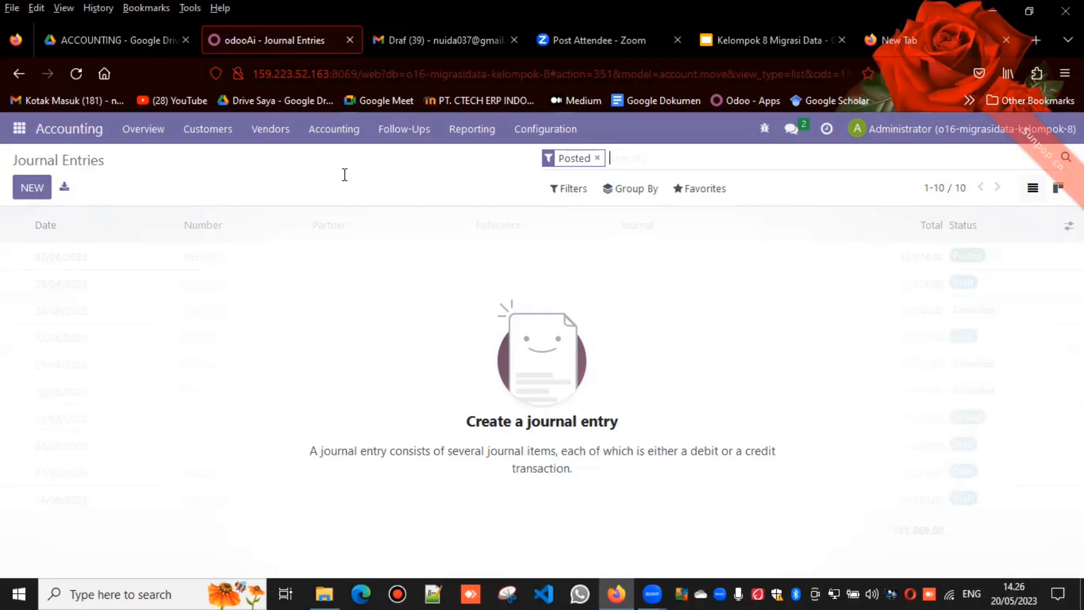
click(713, 186)
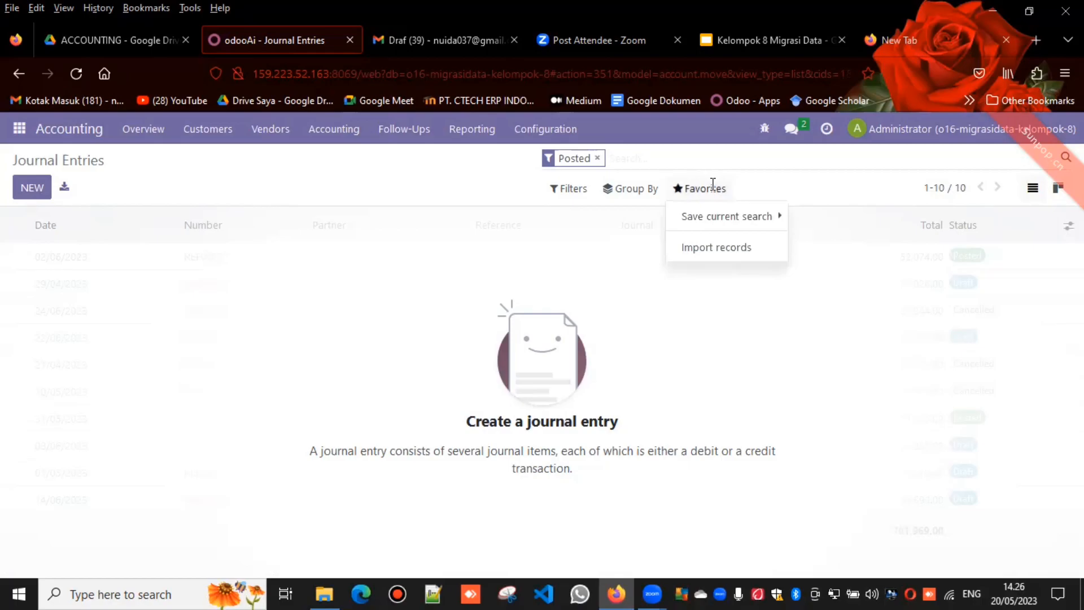
click(706, 248)
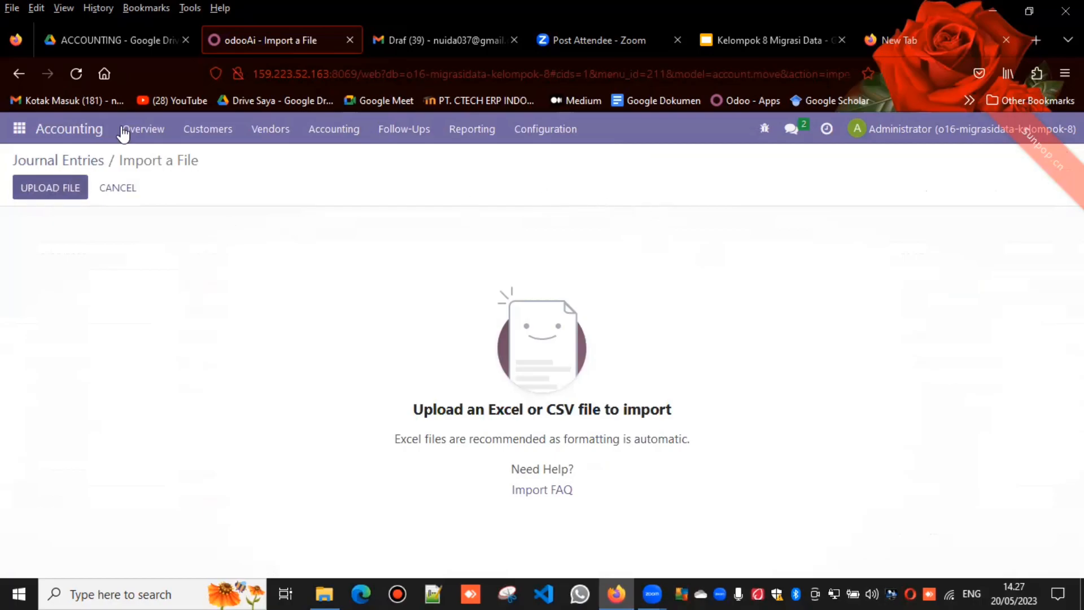
- Preview 4. ACCOUNTING-Data Account Beginning balance in Google Drive and upload it to the Journal Entries import in Odoo
key(ctrl+shift+Tab)
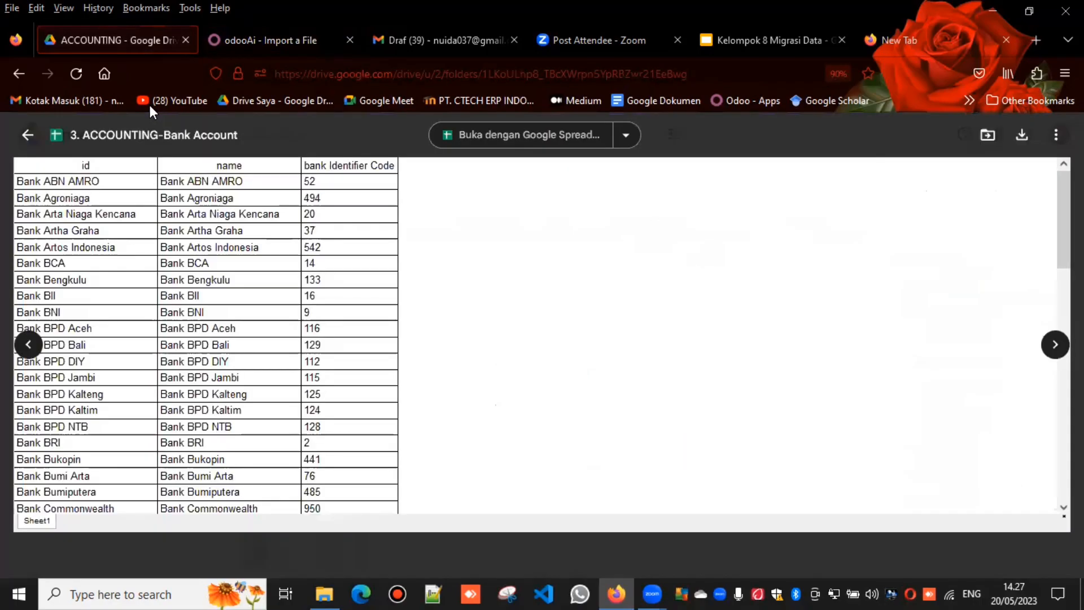
key(Right)
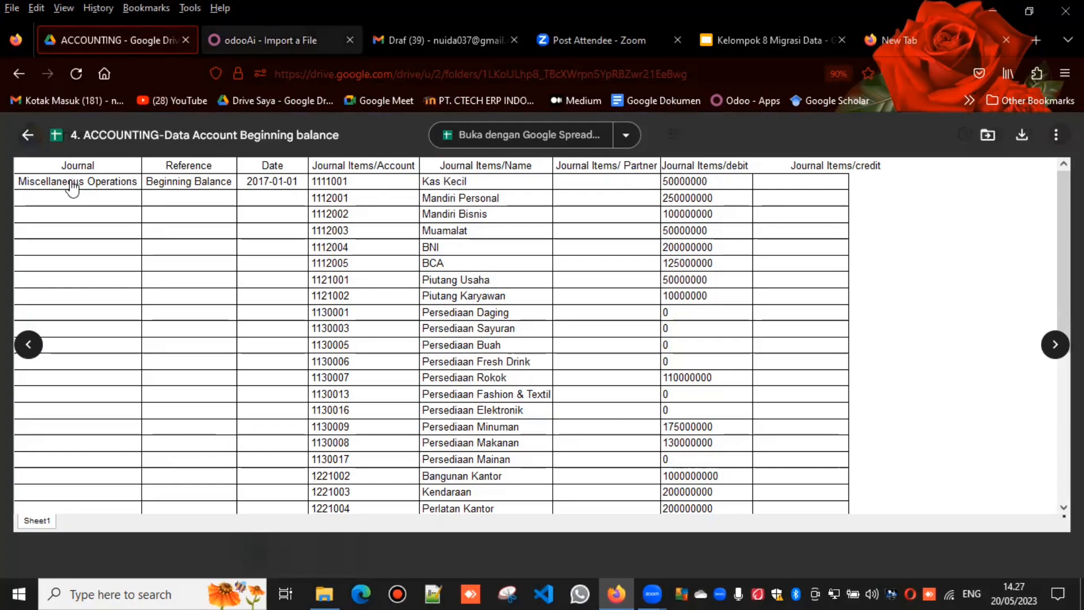
key(ctrl+Tab)
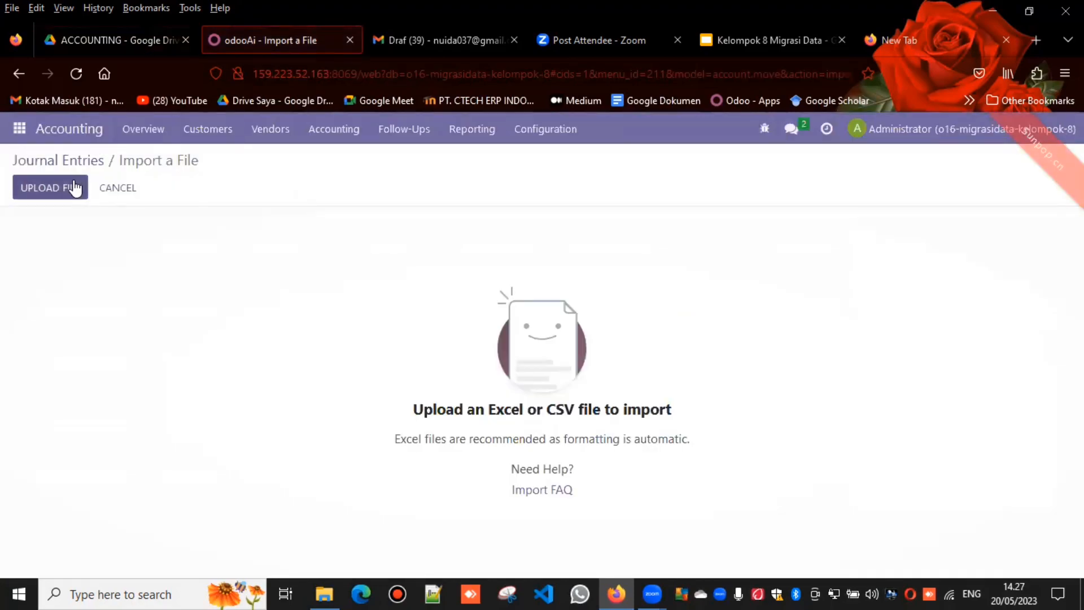
click(74, 187)
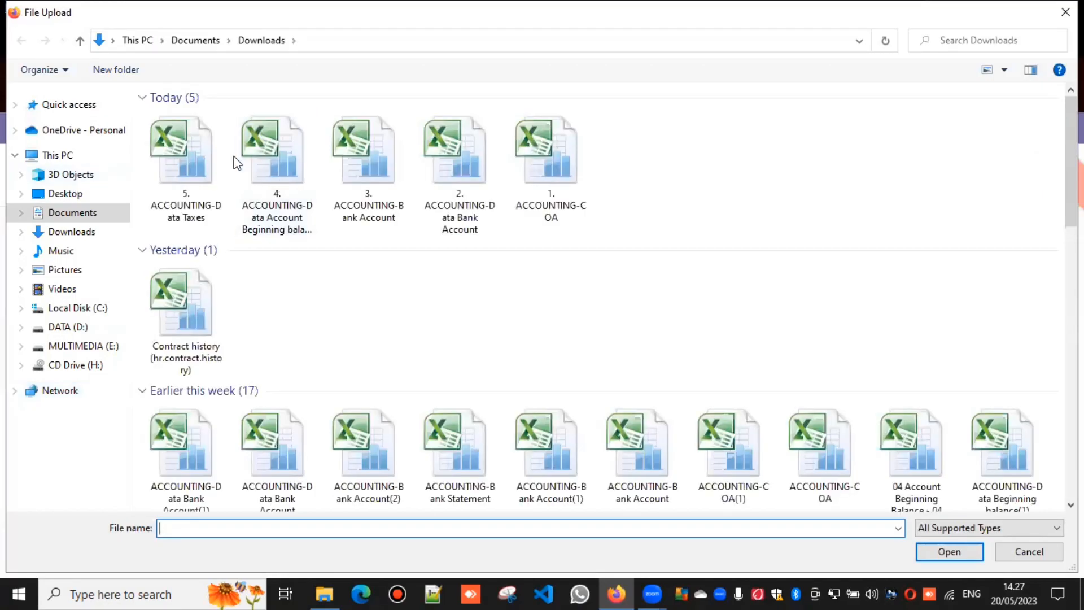
double_click(262, 205)
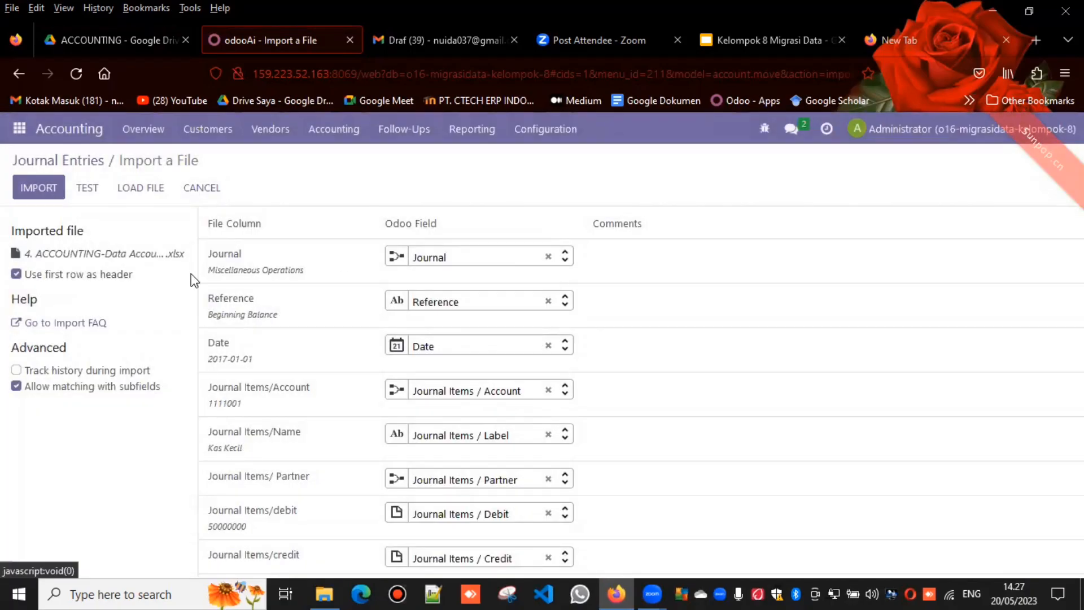
- Import the beginning balance journal entry after testing it, and remove the Posted filter from the Journal Entries list
click(87, 189)
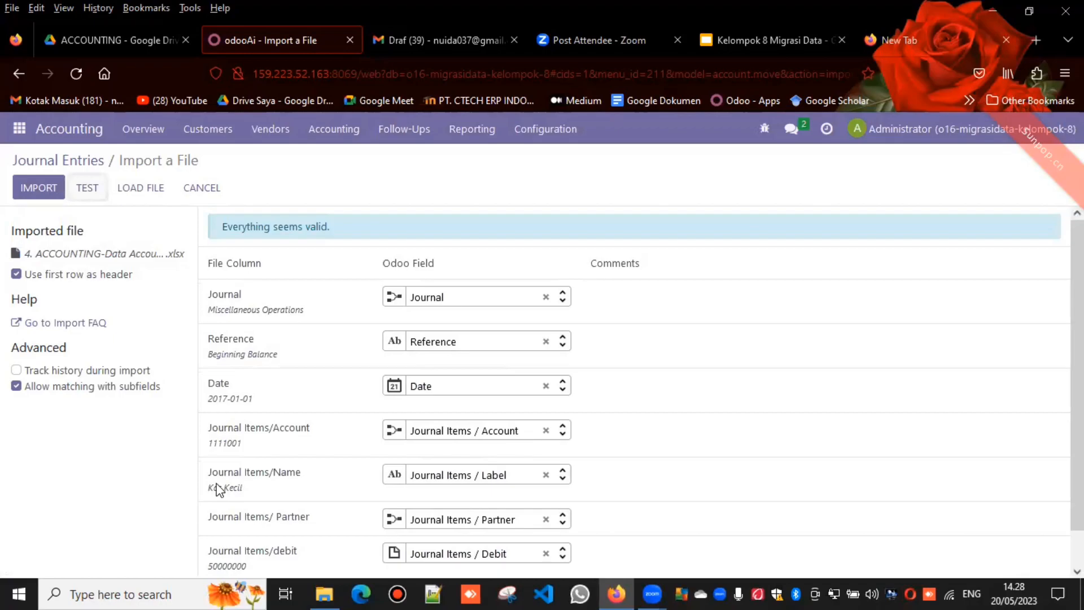
click(41, 189)
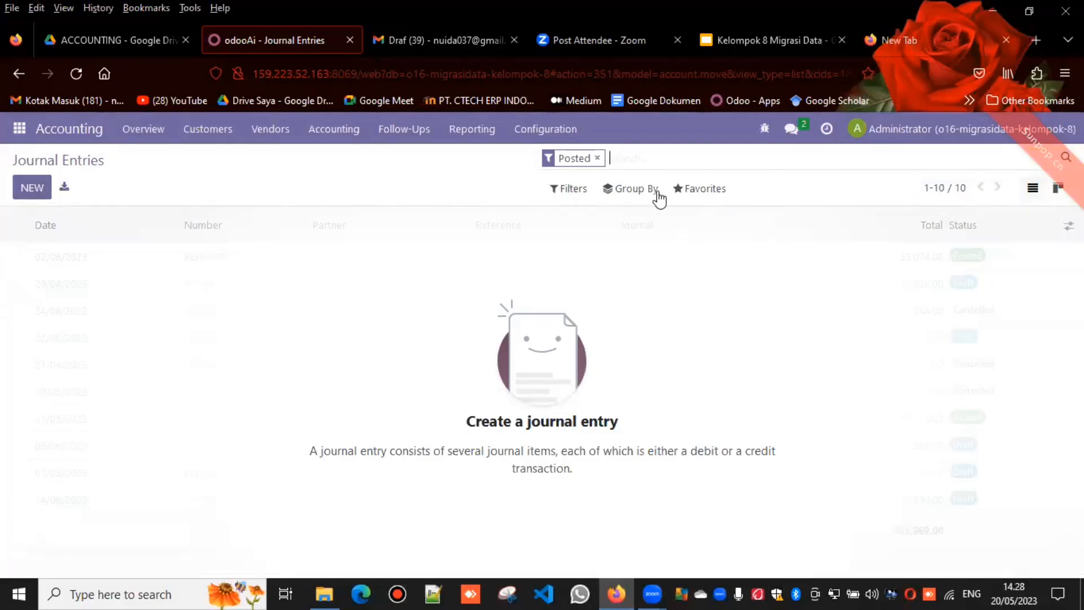
click(599, 157)
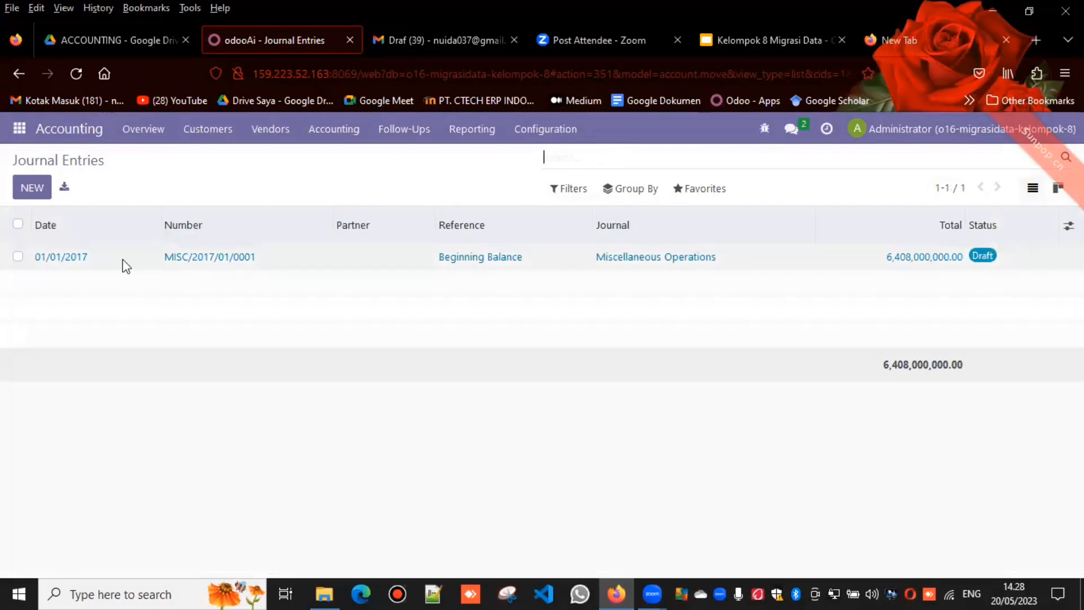
- Open the draft Beginning Balance journal entry dated 01/01/2017 and review its journal items
click(72, 259)
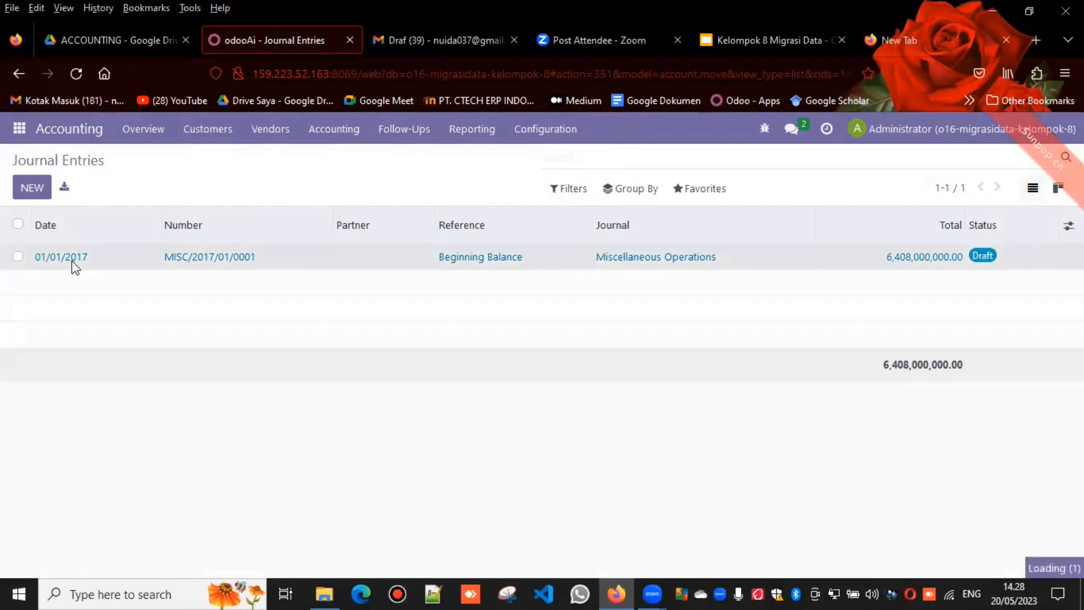
double_click(73, 260)
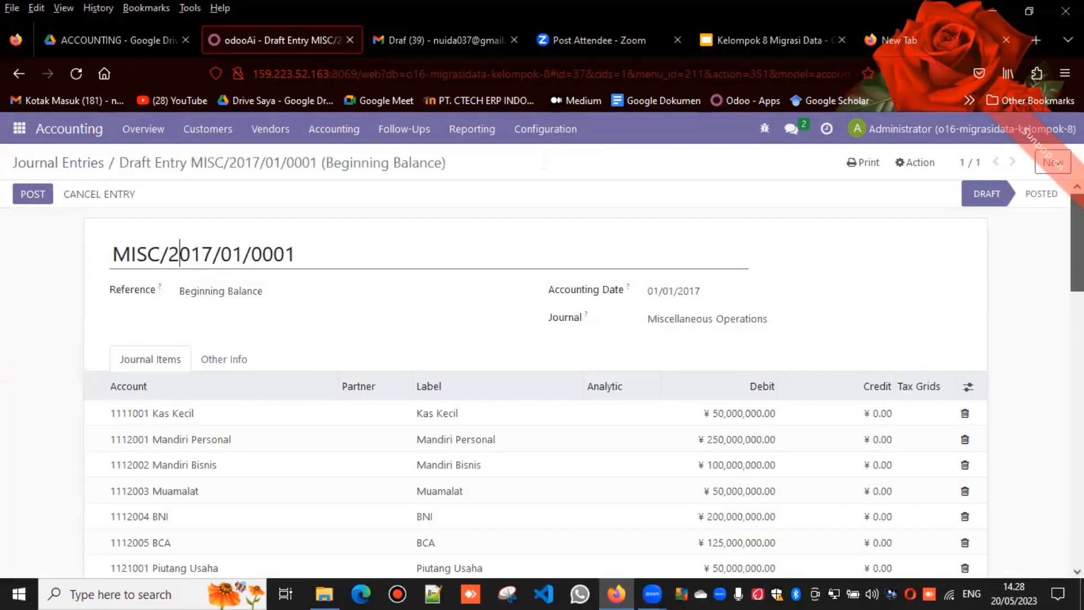
scroll(179, 253, down, 1)
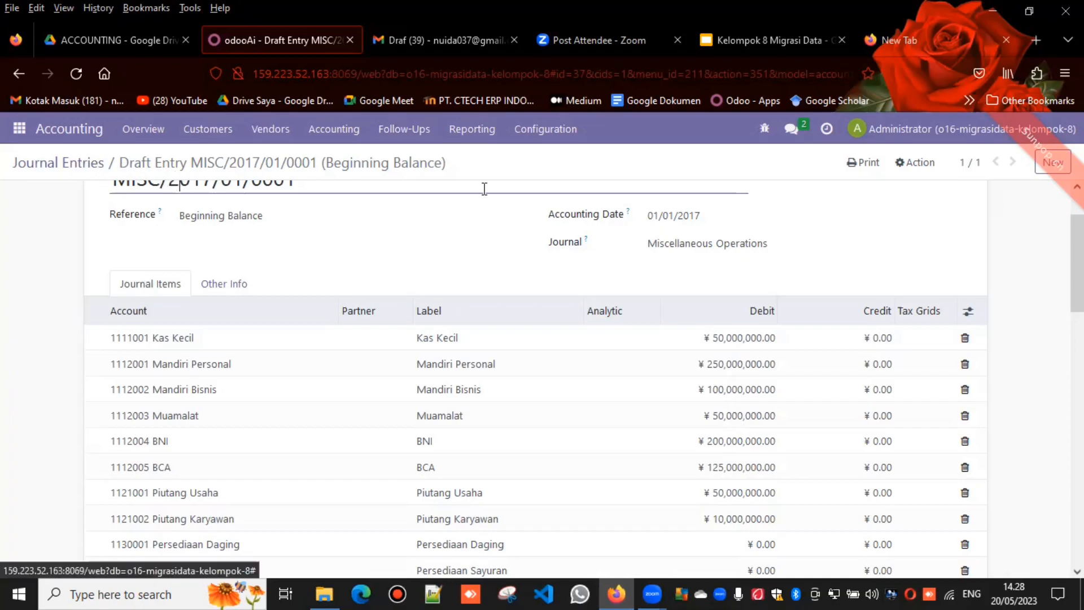
- Open the Taxes list in the Accounting configuration and preview 5. ACCOUNTING-Data Taxes in Google Drive
click(534, 131)
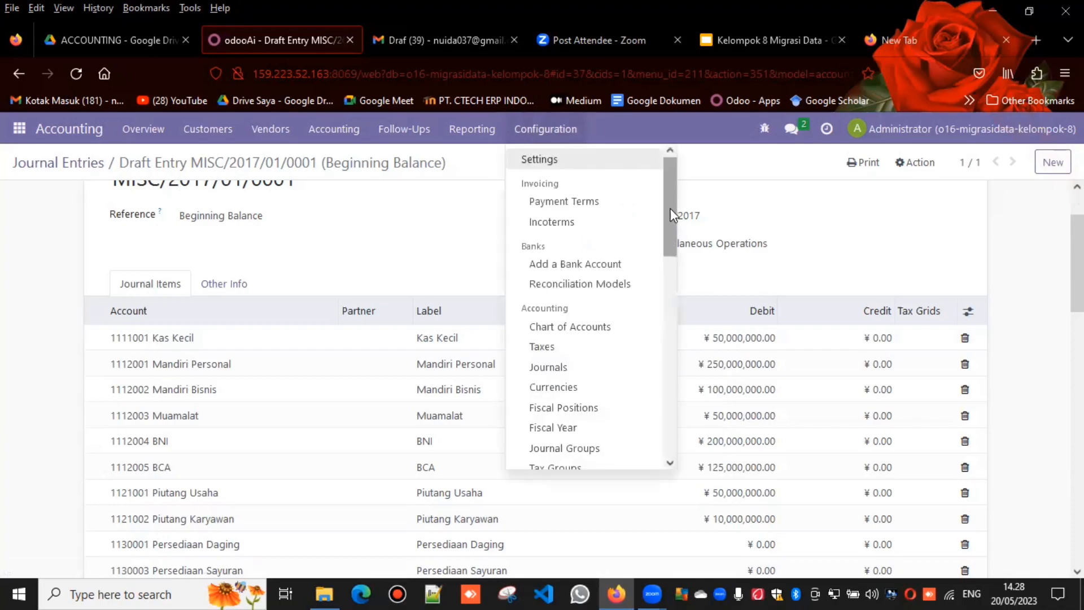
scroll(670, 209, down, 4)
click(602, 223)
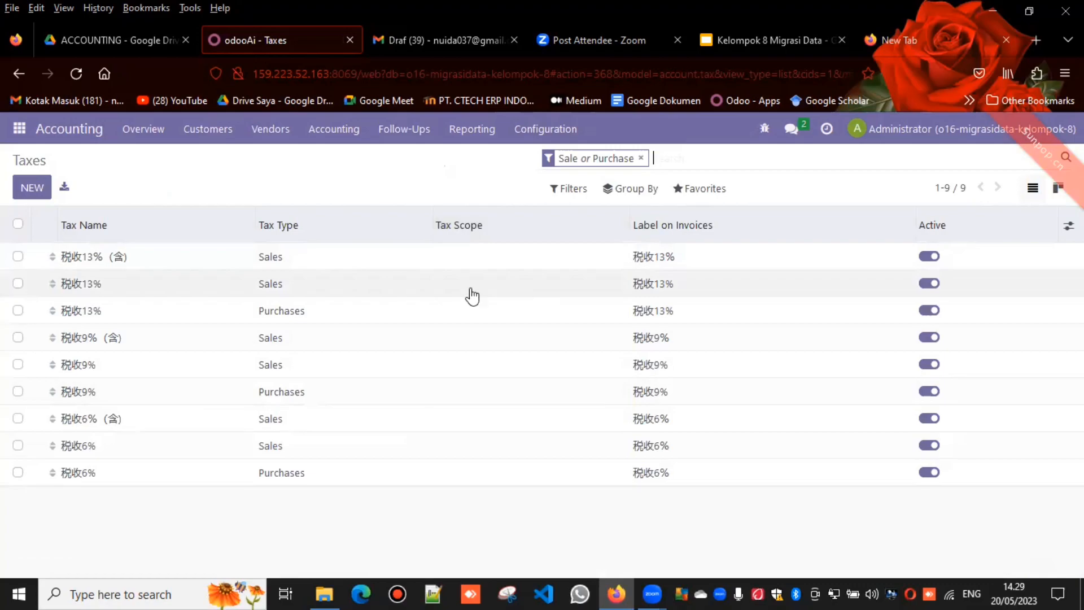
key(ctrl+shift+Tab)
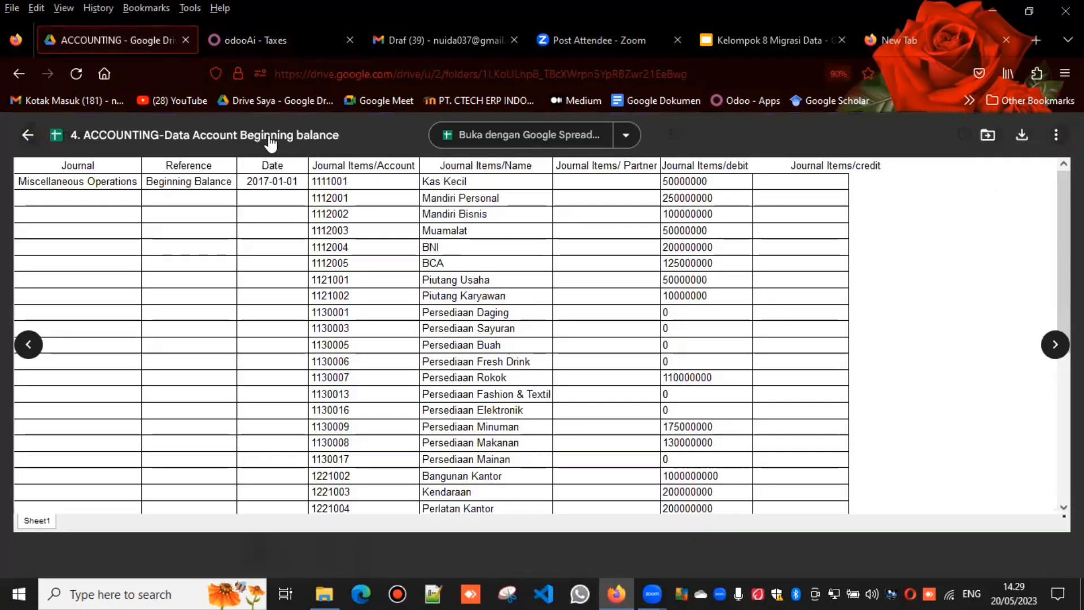
key(Right)
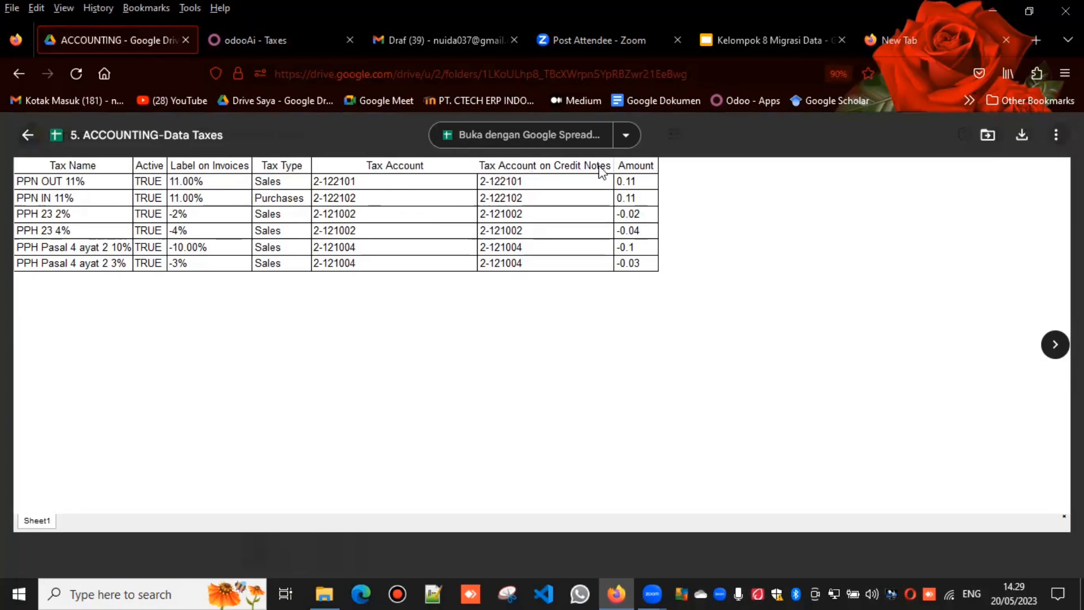
- Start a record import from the Odoo Taxes list and upload the file 5. ACCOUNTING-Data Taxes
click(274, 32)
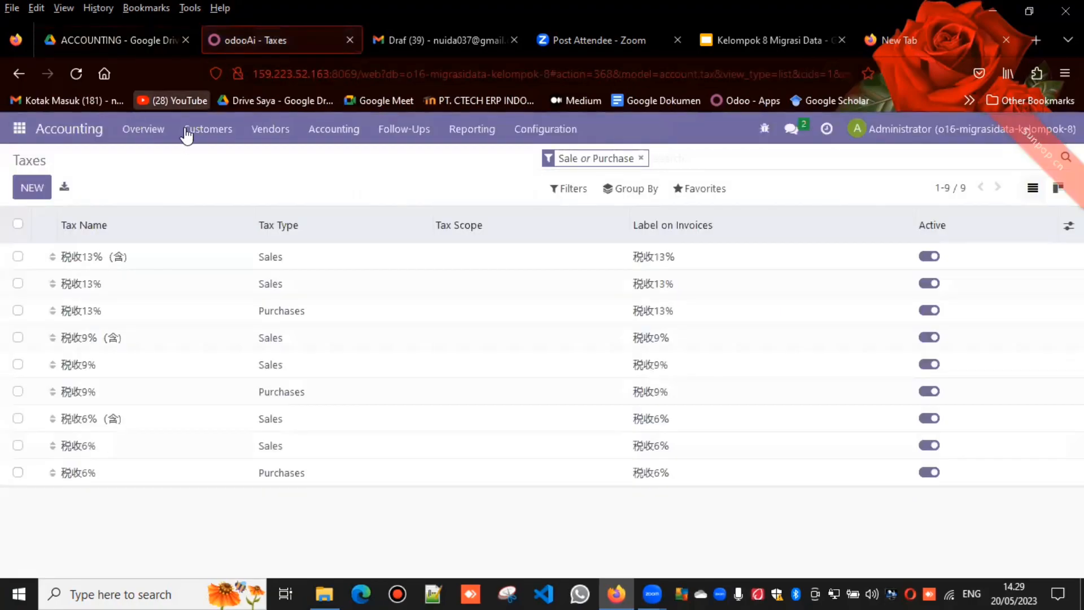
click(690, 189)
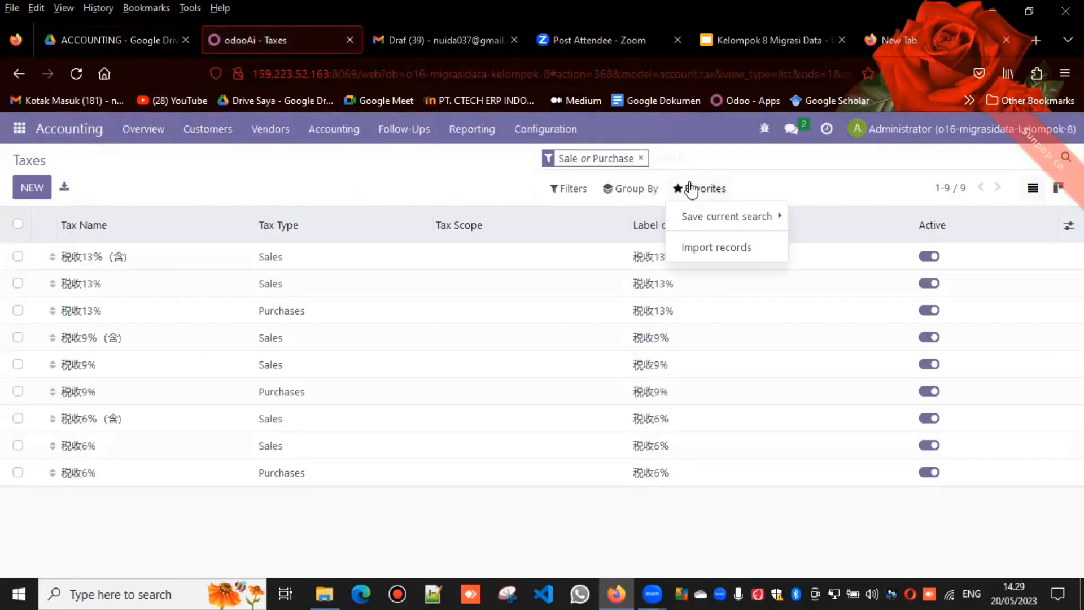
click(694, 245)
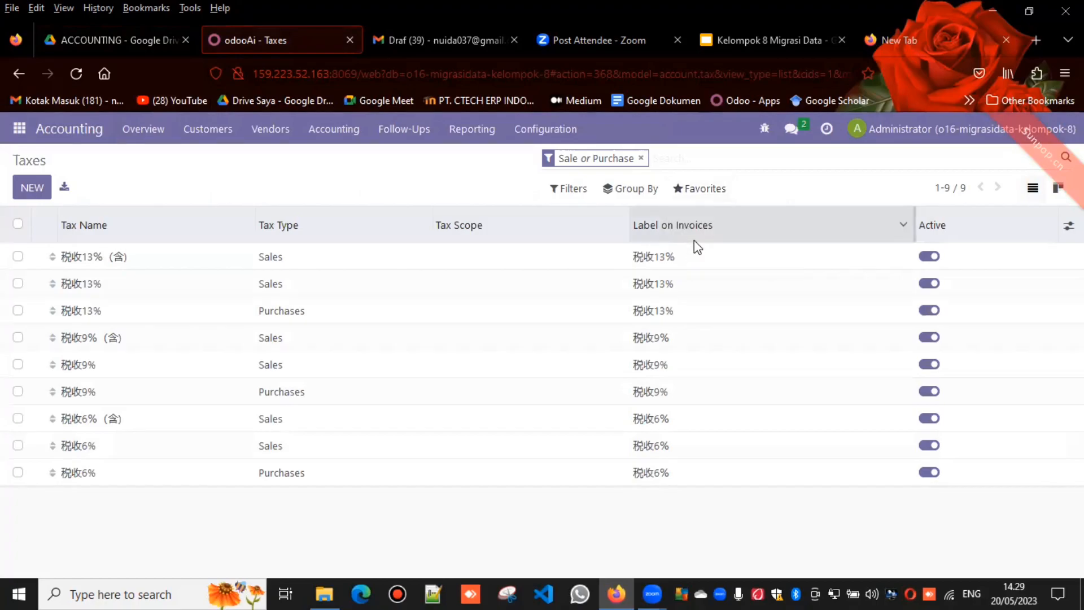
click(61, 193)
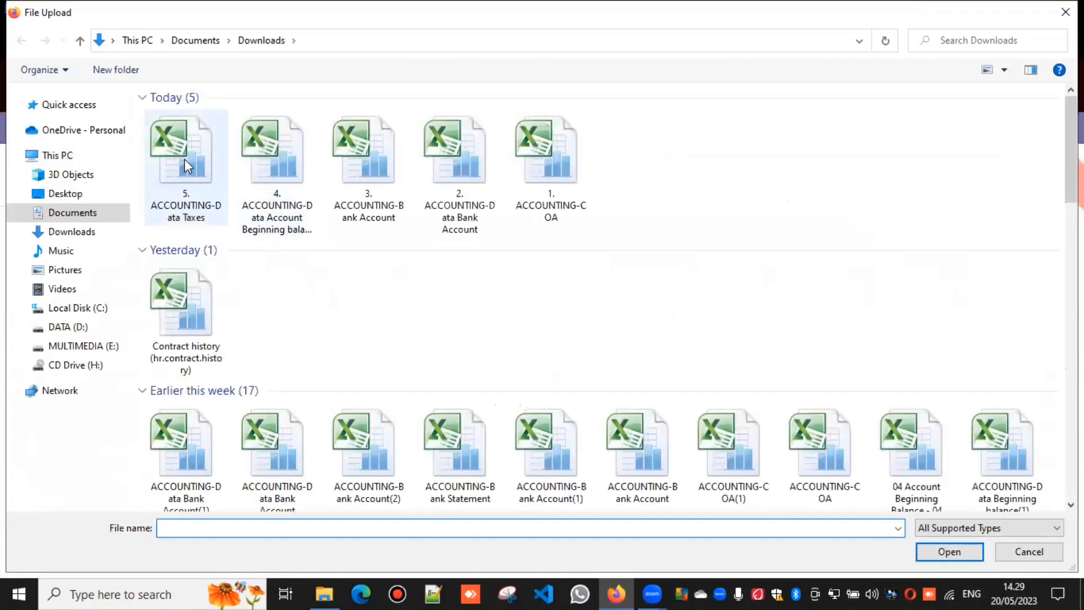
click(185, 161)
double_click(184, 160)
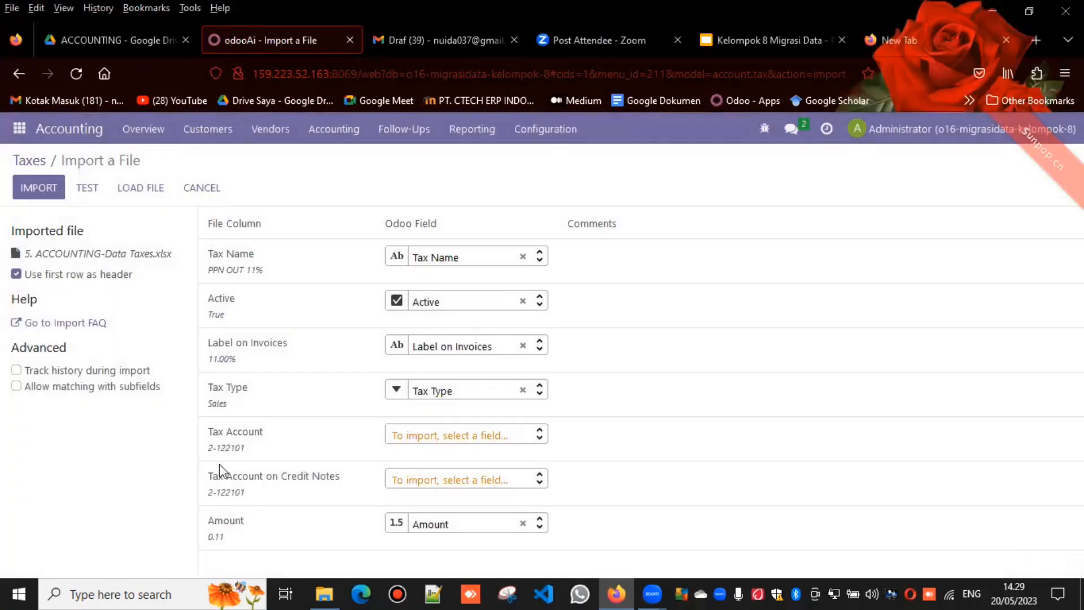
- Test and import the tax records, and check the imported taxes in the Taxes list
click(94, 190)
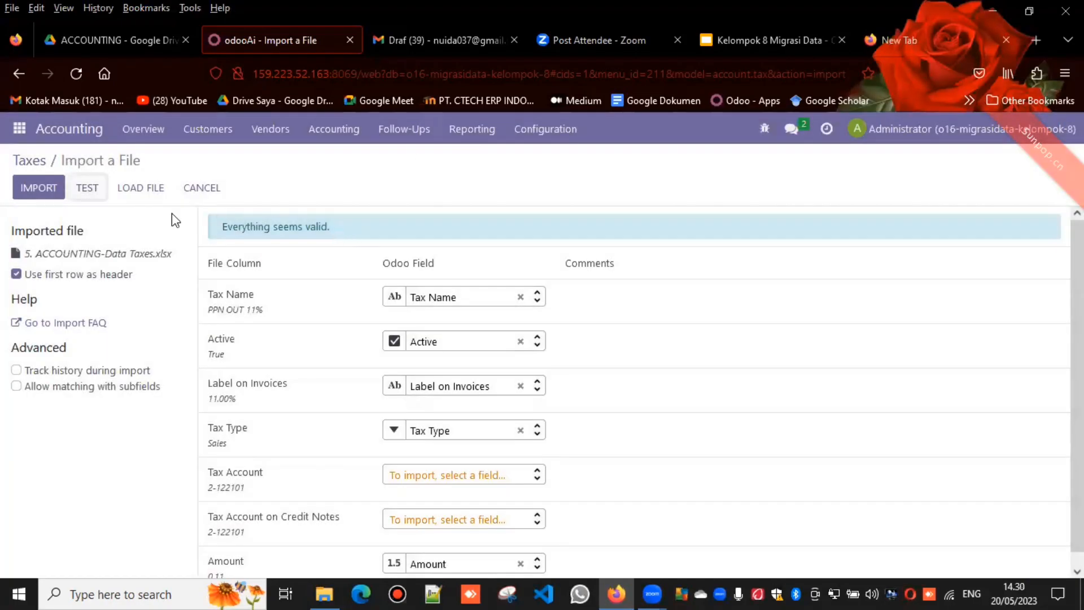
click(39, 187)
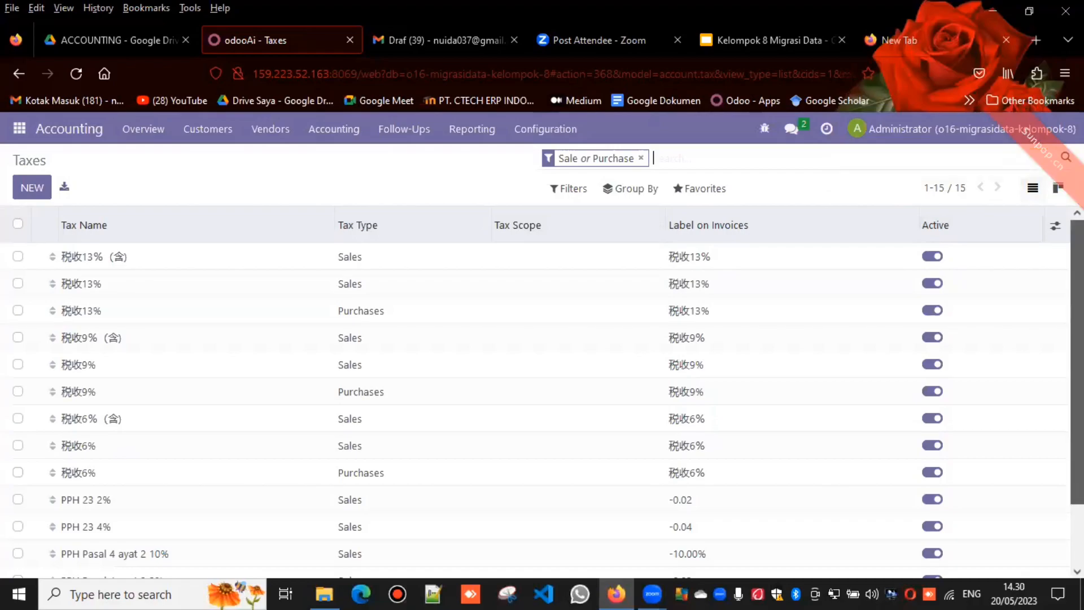
scroll(542, 393, down, 2)
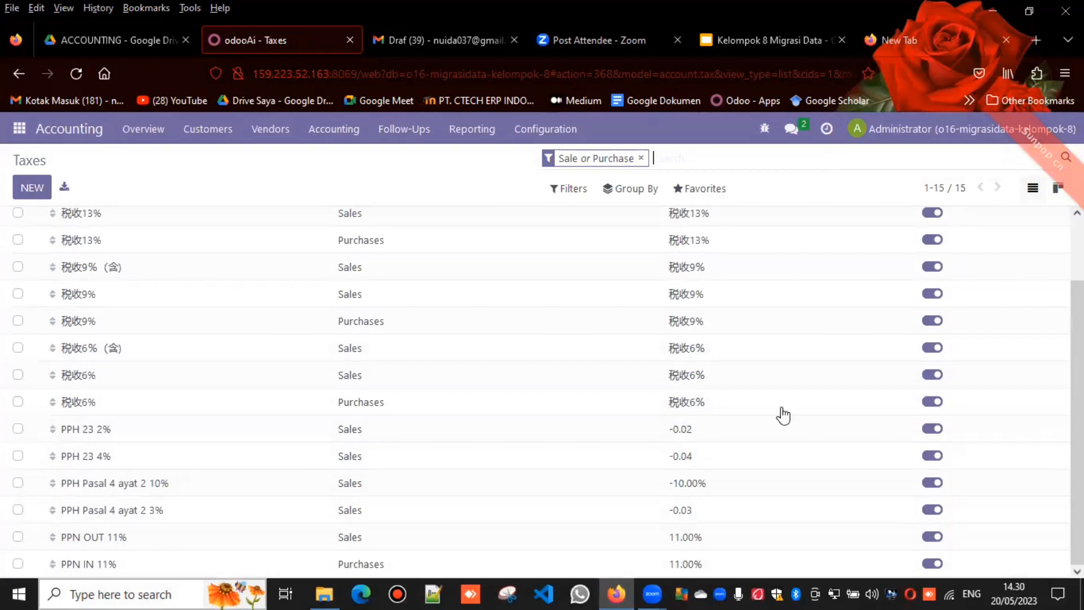
scroll(542, 396, up, 2)
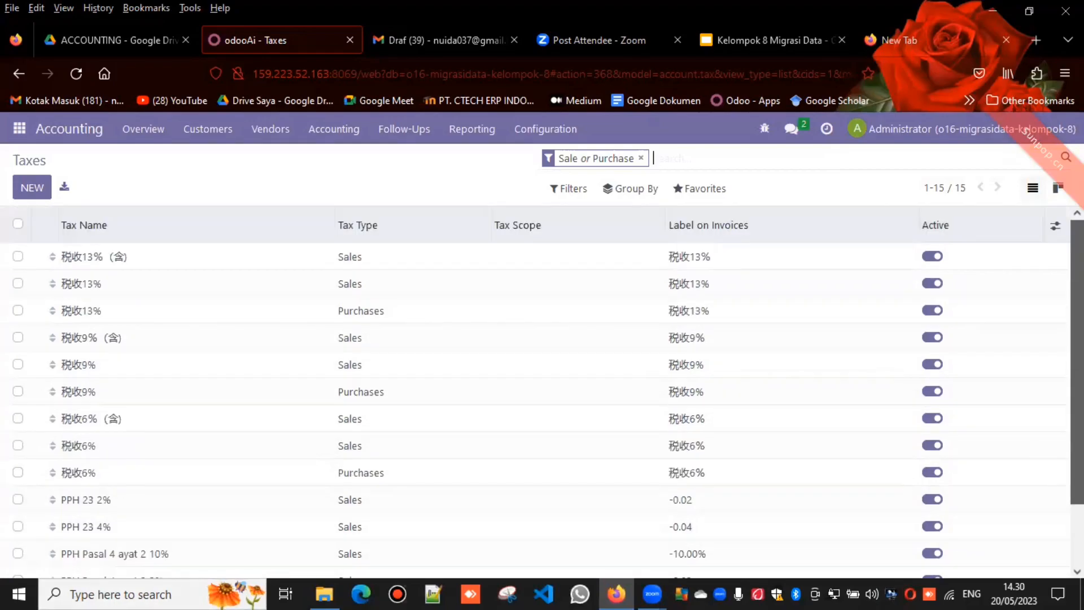
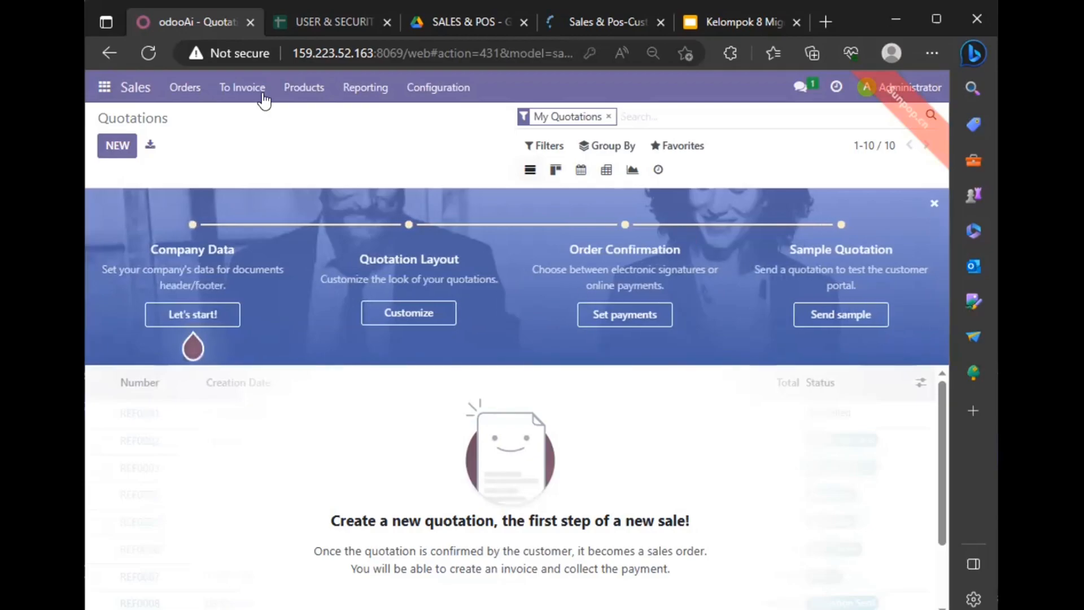
- Open Customers in the Sales app, remove the Customer Invoices filter and show the records in list view
click(308, 90)
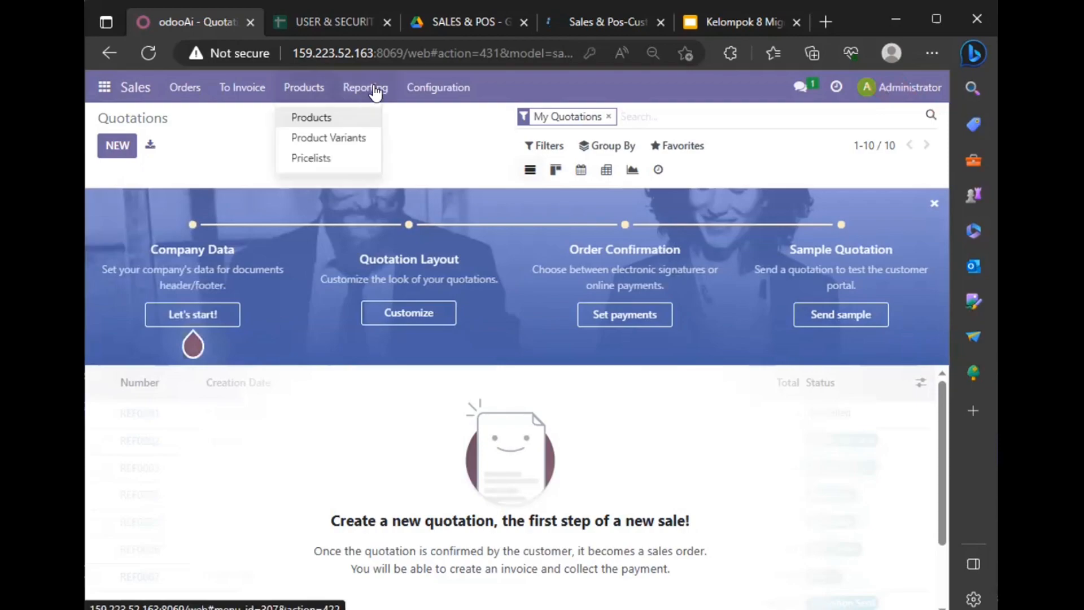
click(247, 94)
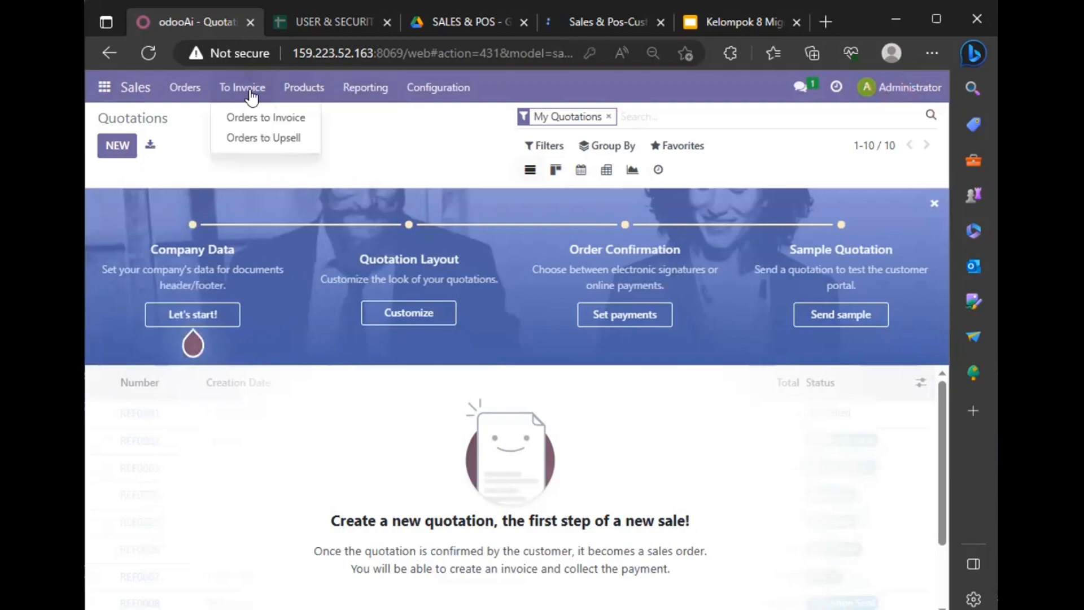
click(177, 91)
click(221, 178)
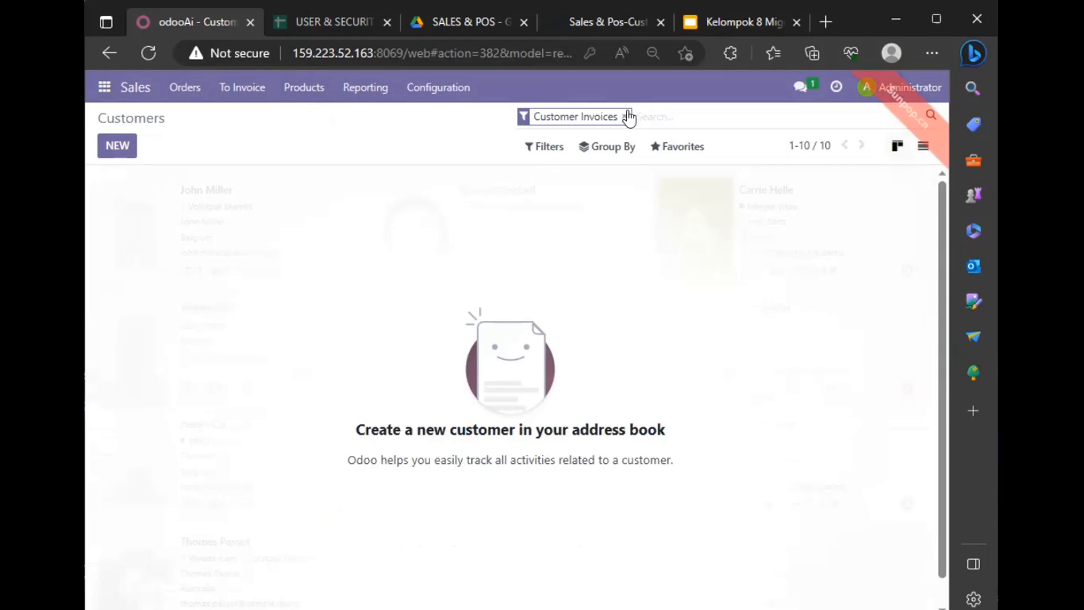
click(624, 116)
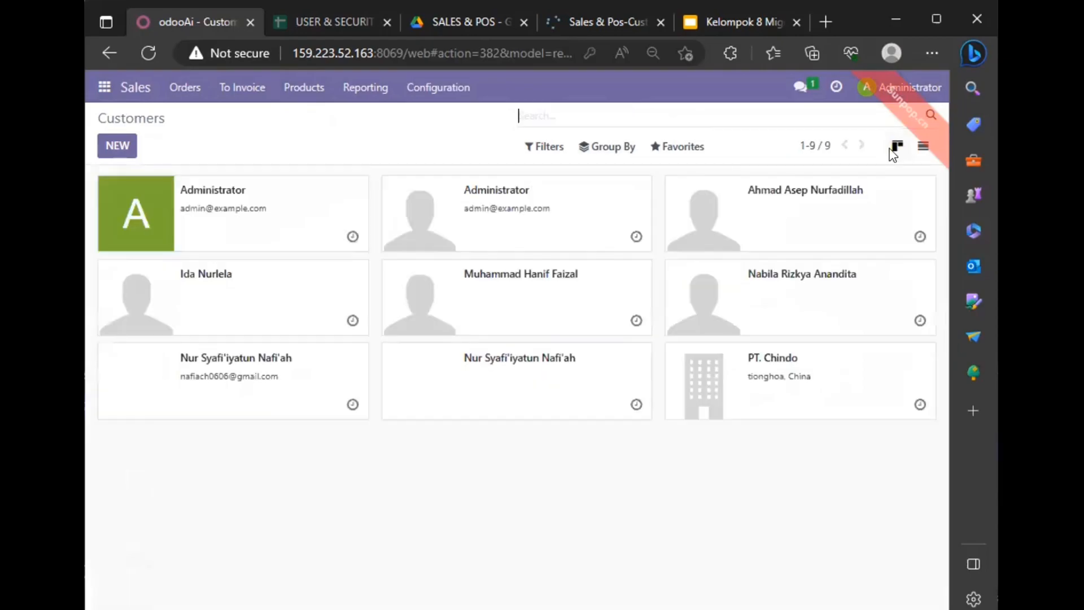
click(924, 150)
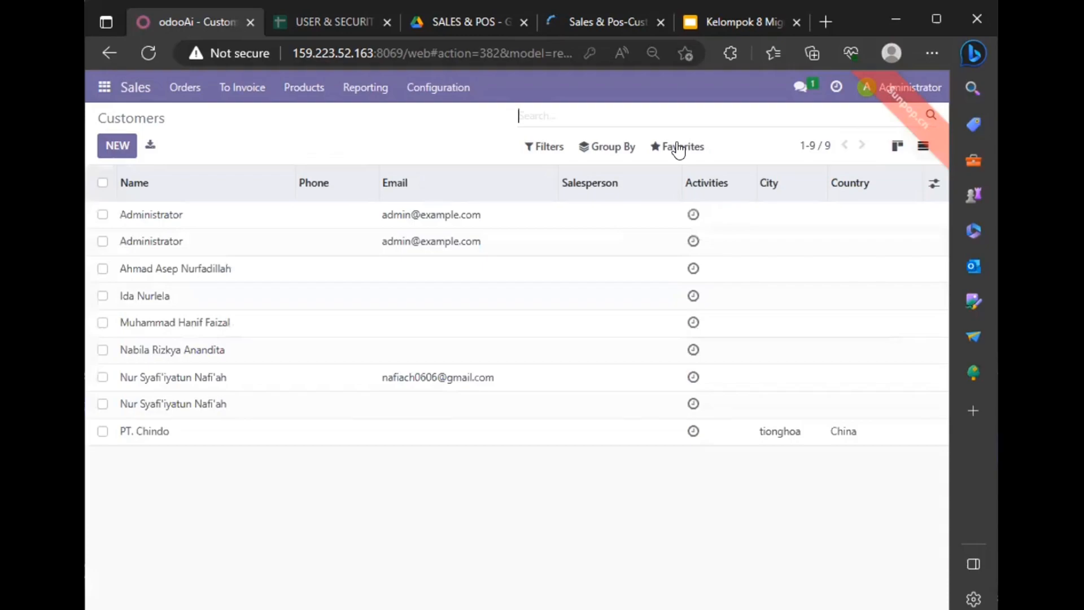
- Start a record import for Customers and upload the file Sales & Pos-Customer
click(679, 149)
click(678, 207)
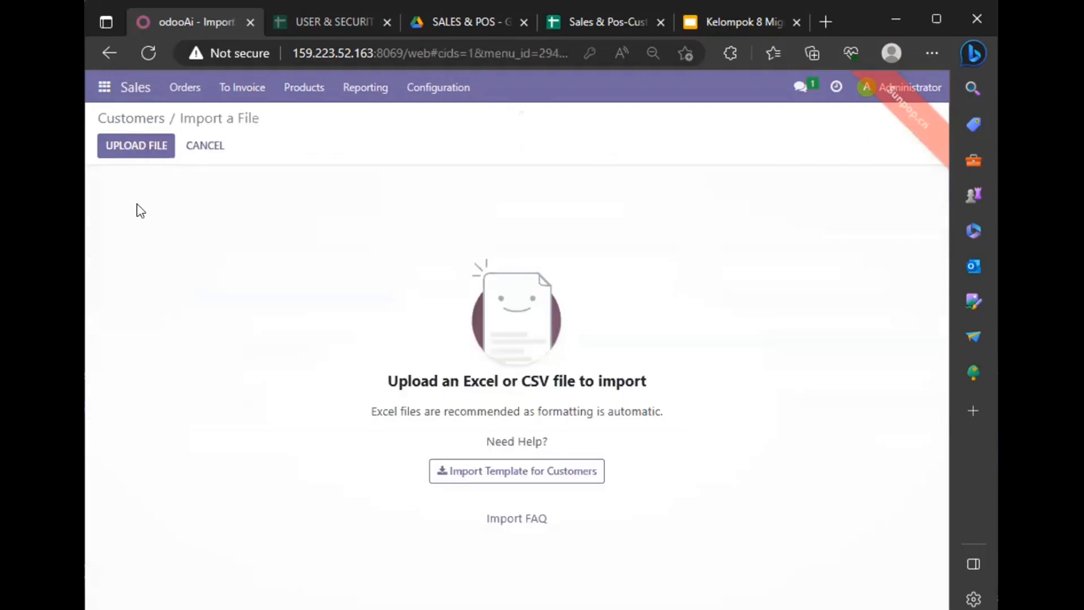
click(135, 148)
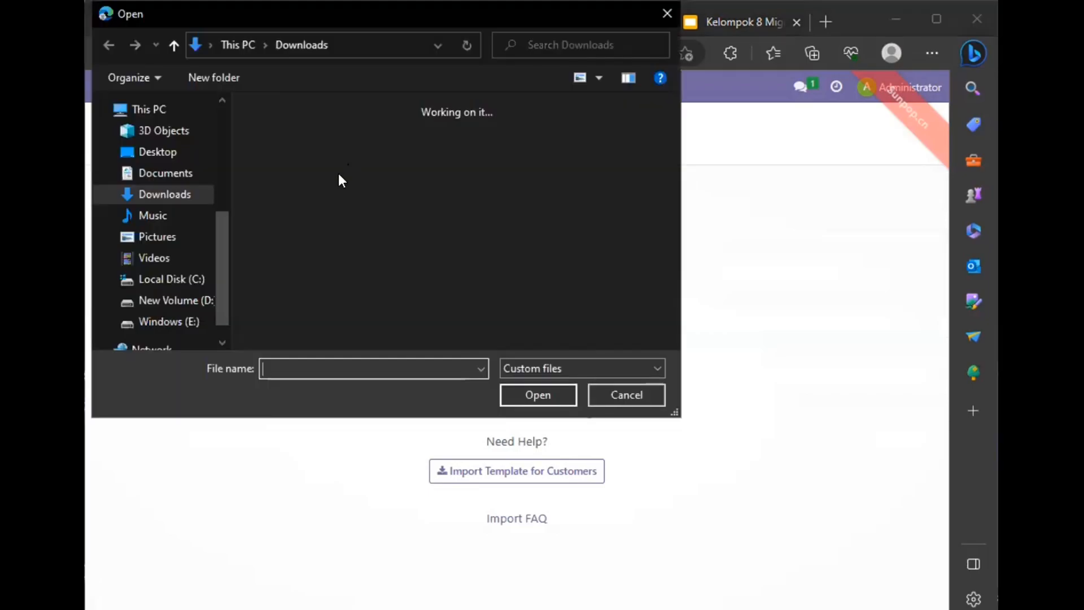
click(501, 173)
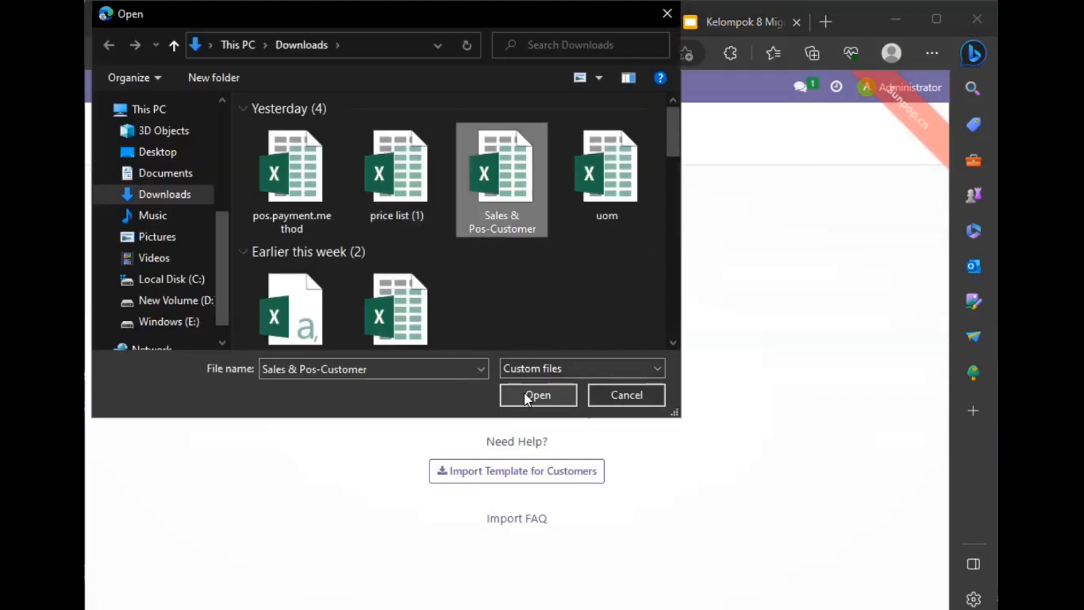
click(524, 392)
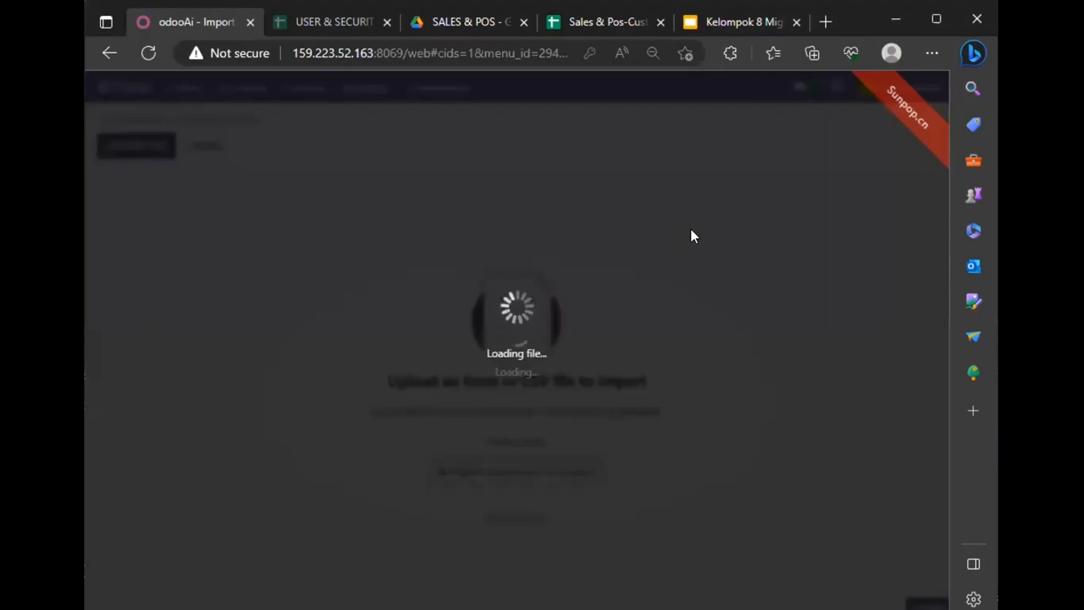
- Check the customer field mapping, test and import the records, and look through the resulting Customers list
scroll(691, 230, down, 1)
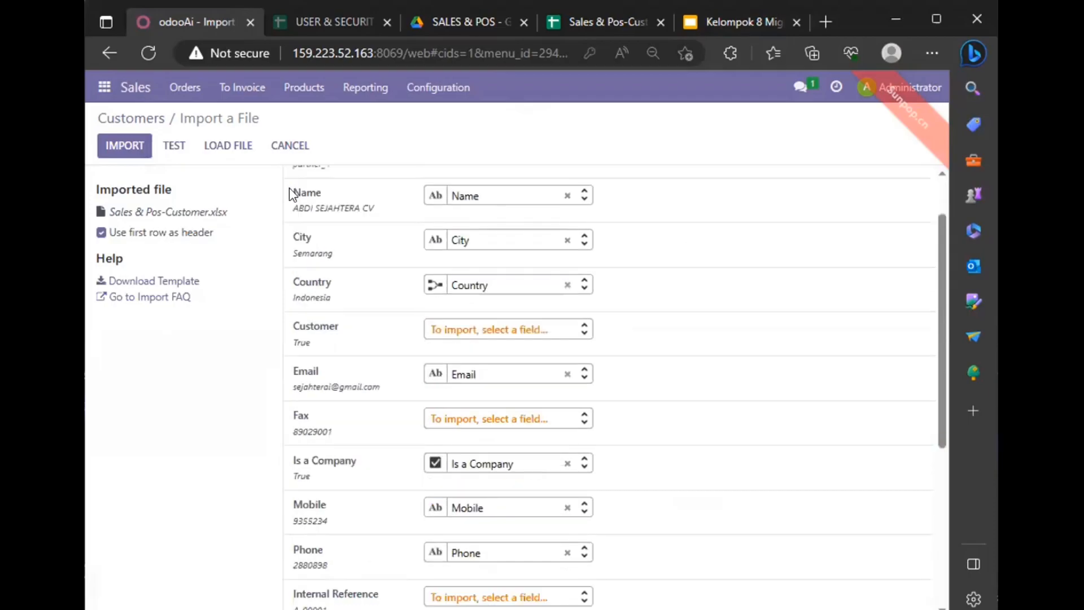
scroll(290, 190, up, 1)
click(173, 148)
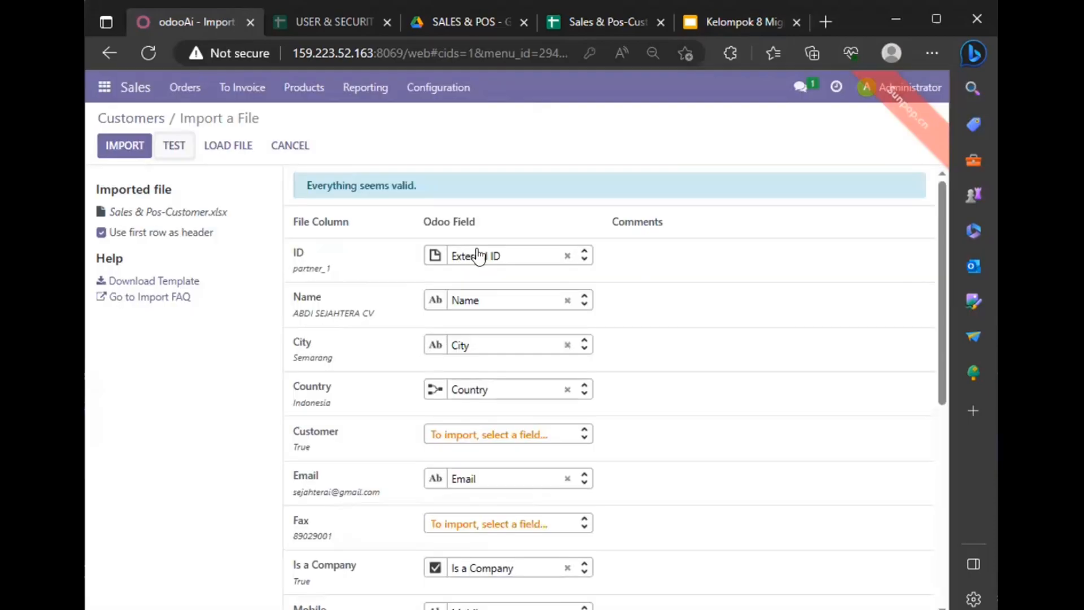
click(119, 144)
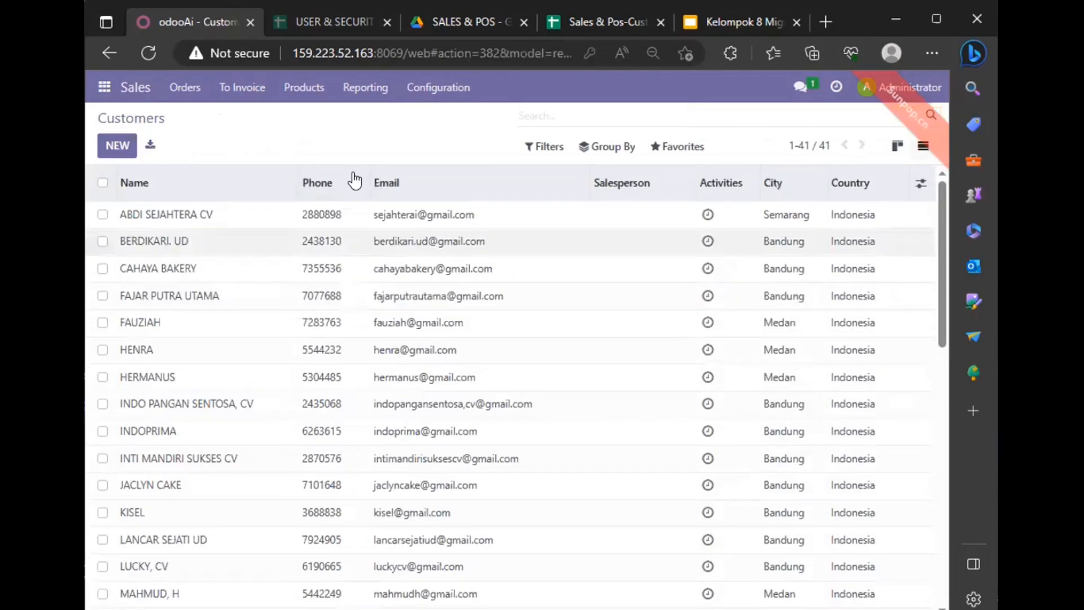
scroll(241, 308, down, 10)
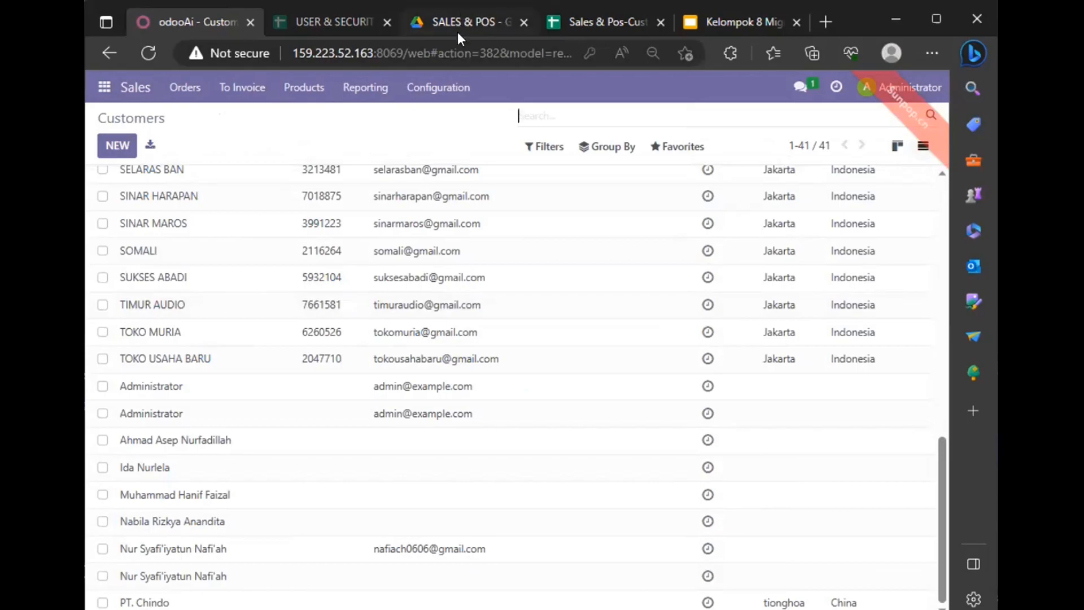
- View price list.xlsx from the SALES & POS folder in Google Drive, and open Pricelists in the Odoo Sales app
click(516, 22)
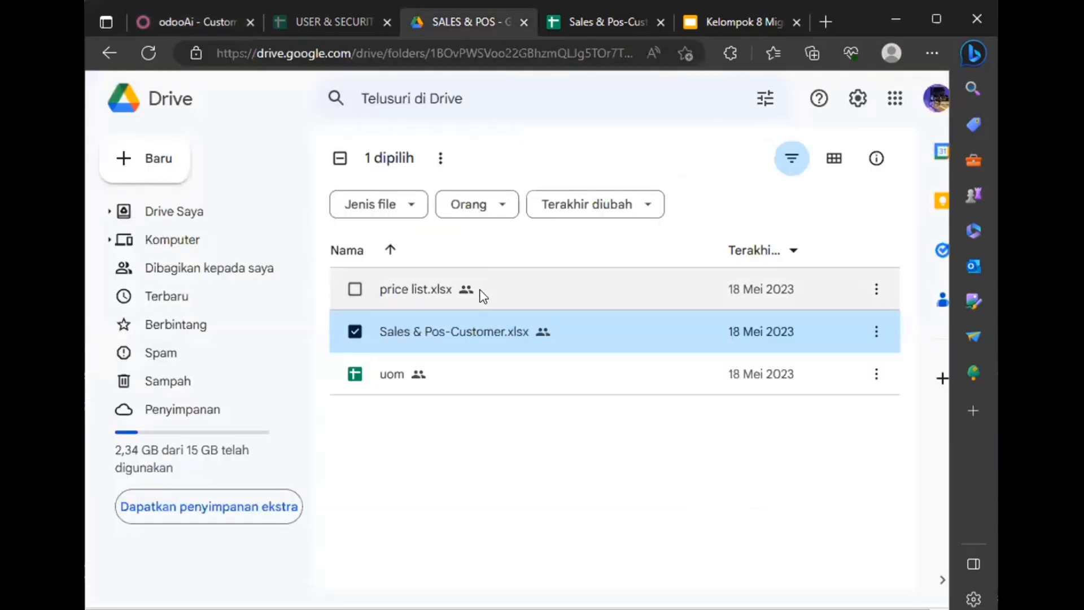
double_click(449, 289)
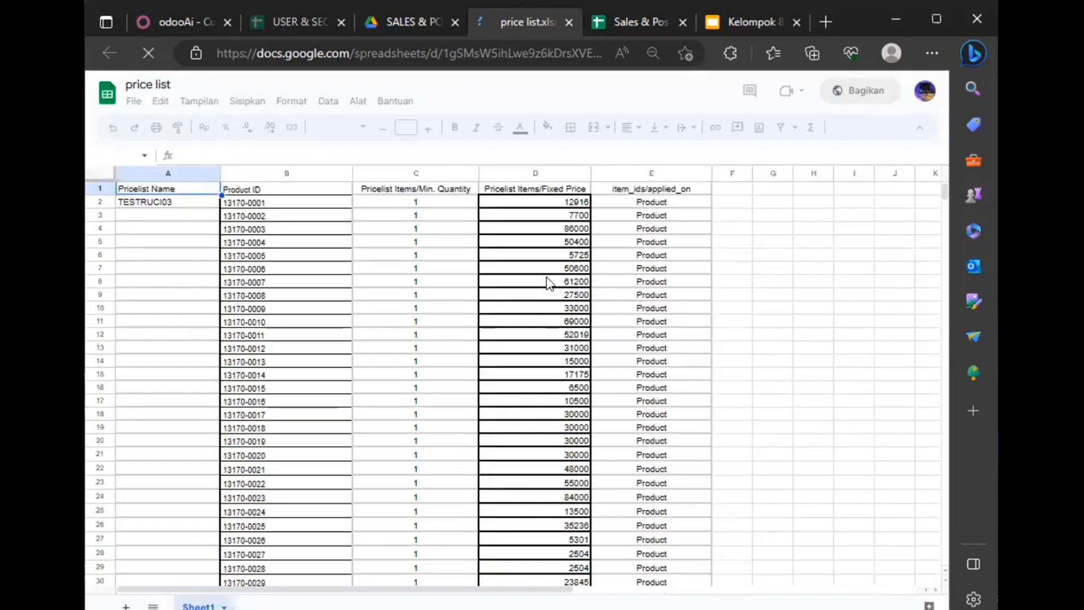
click(164, 19)
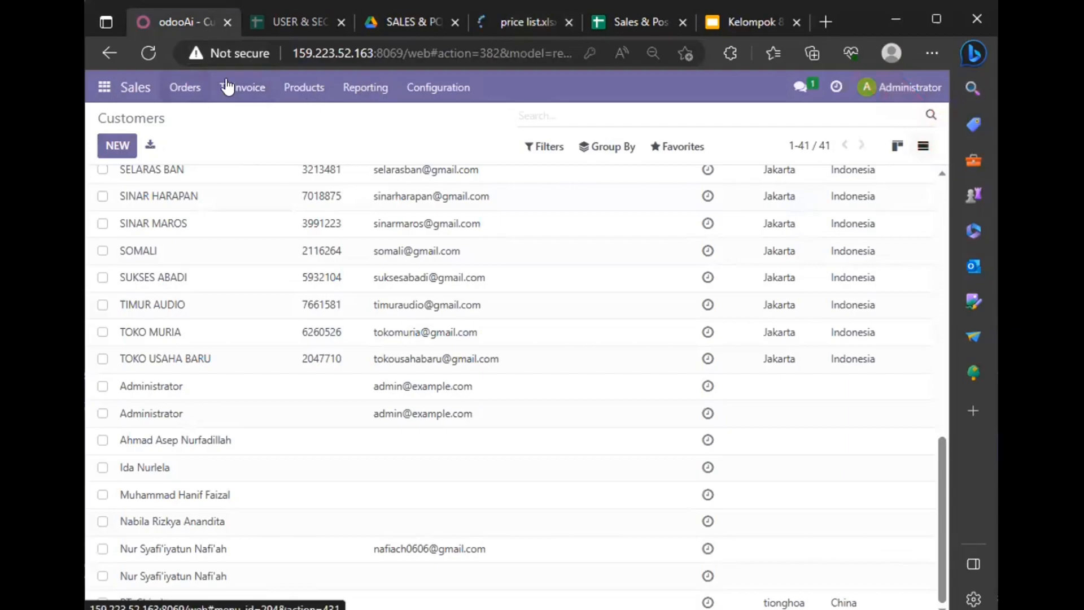
click(299, 87)
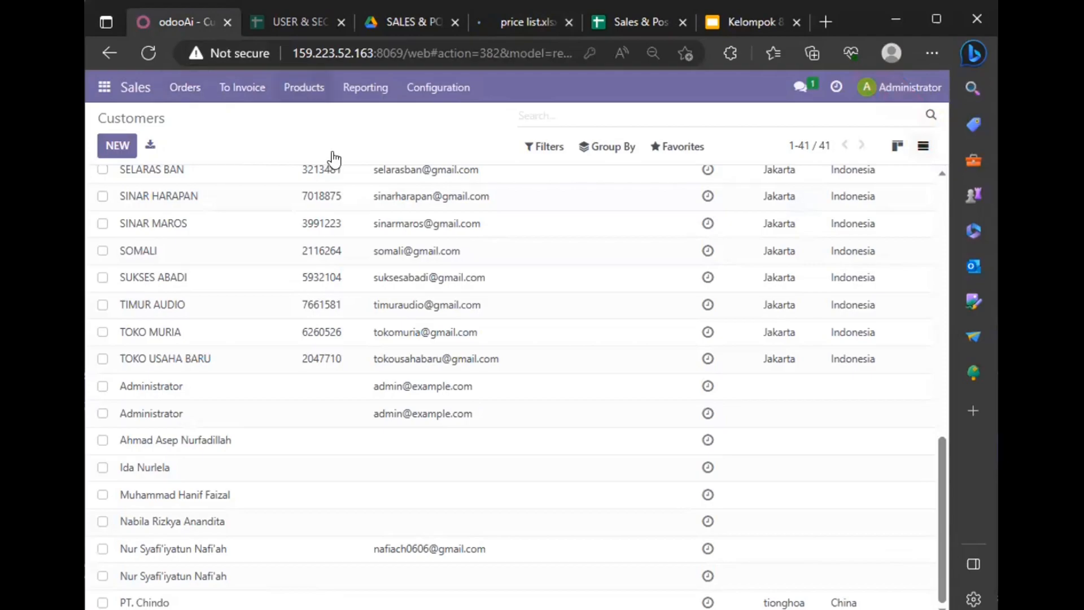
click(334, 159)
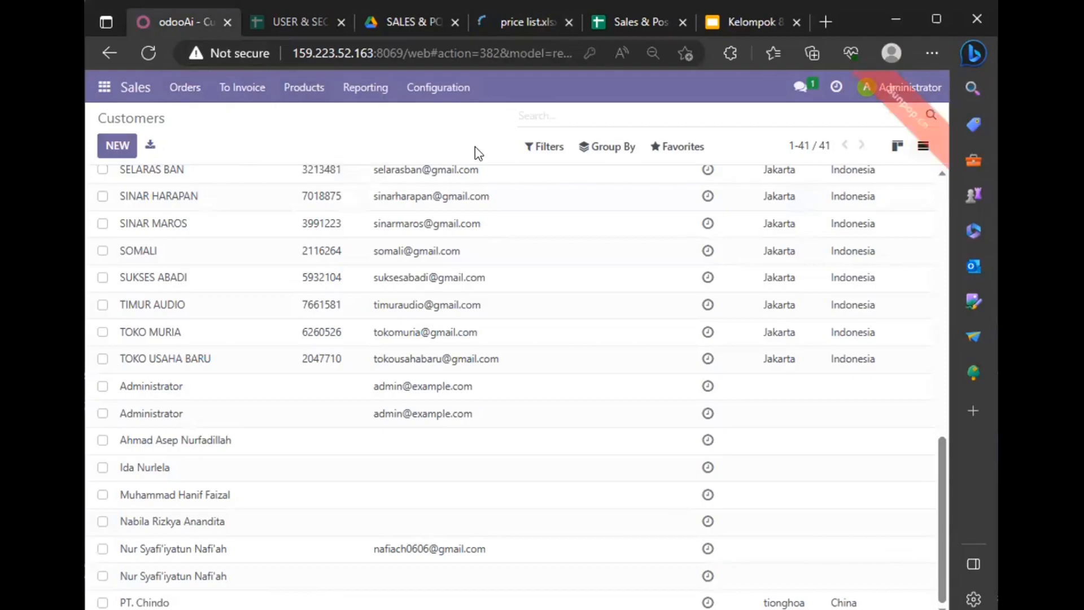
- Start a record import for Pricelists and upload the file price list (1)
click(683, 147)
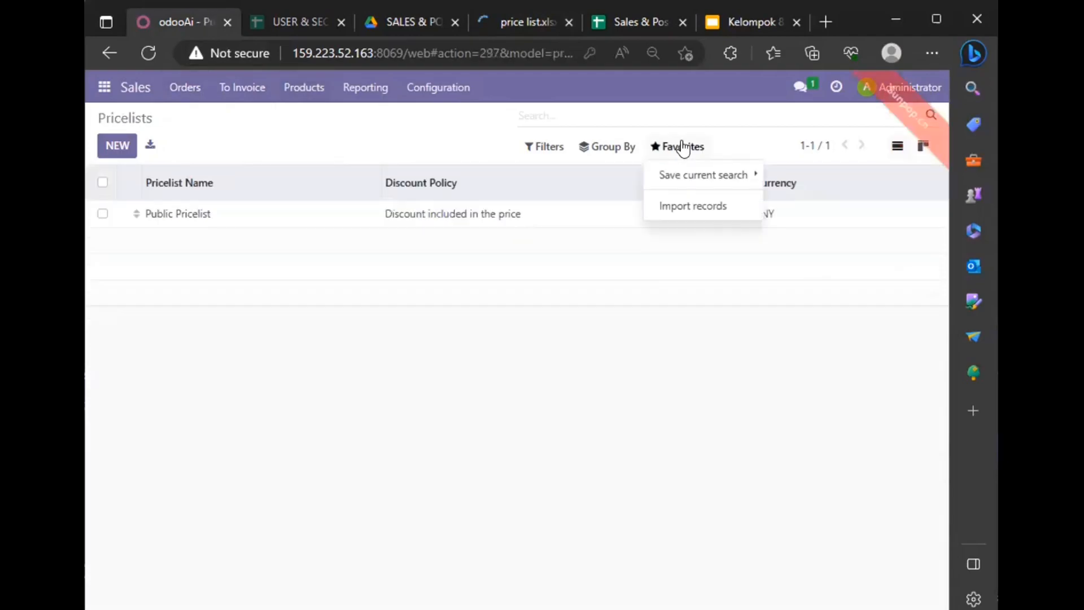
click(668, 206)
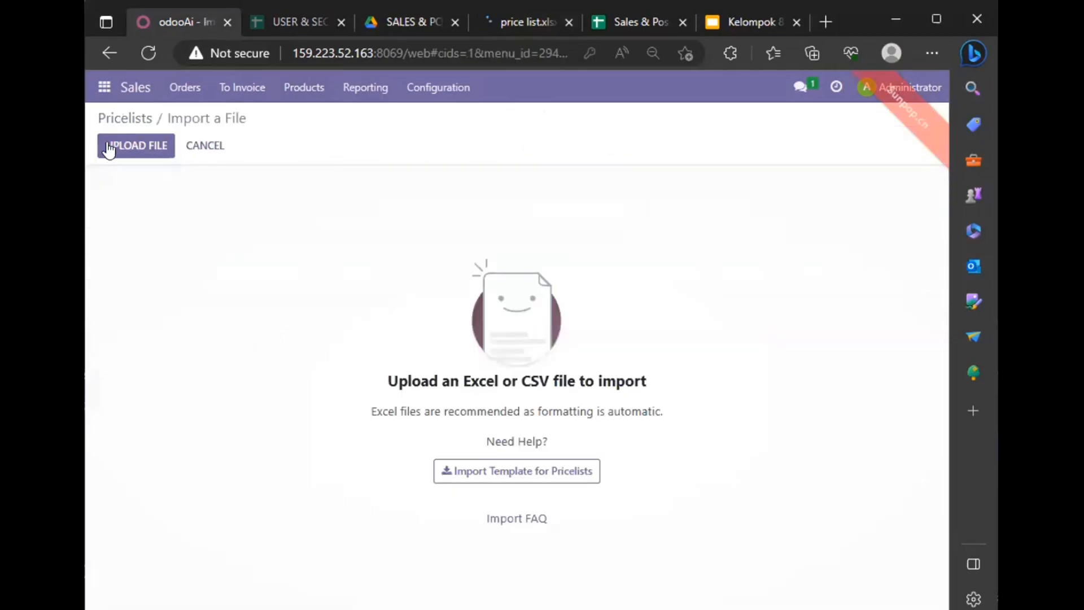
click(108, 148)
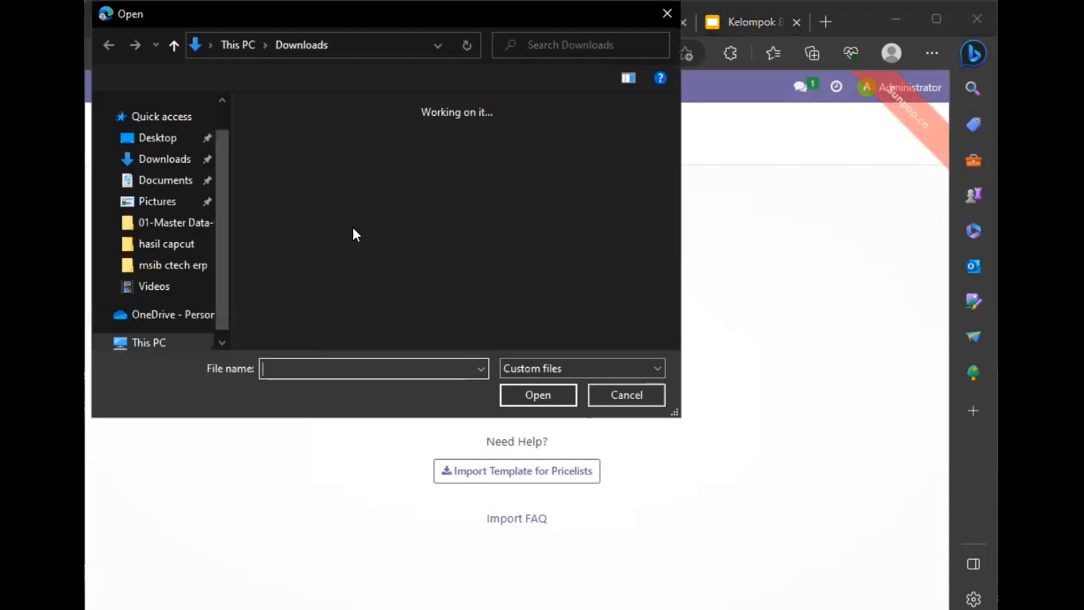
click(411, 185)
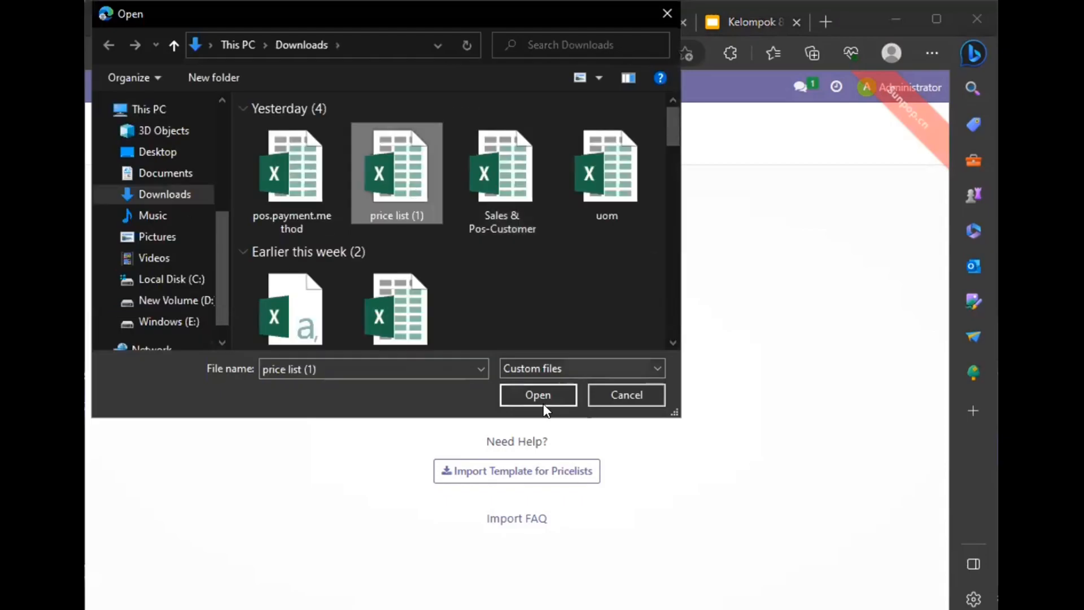
click(543, 396)
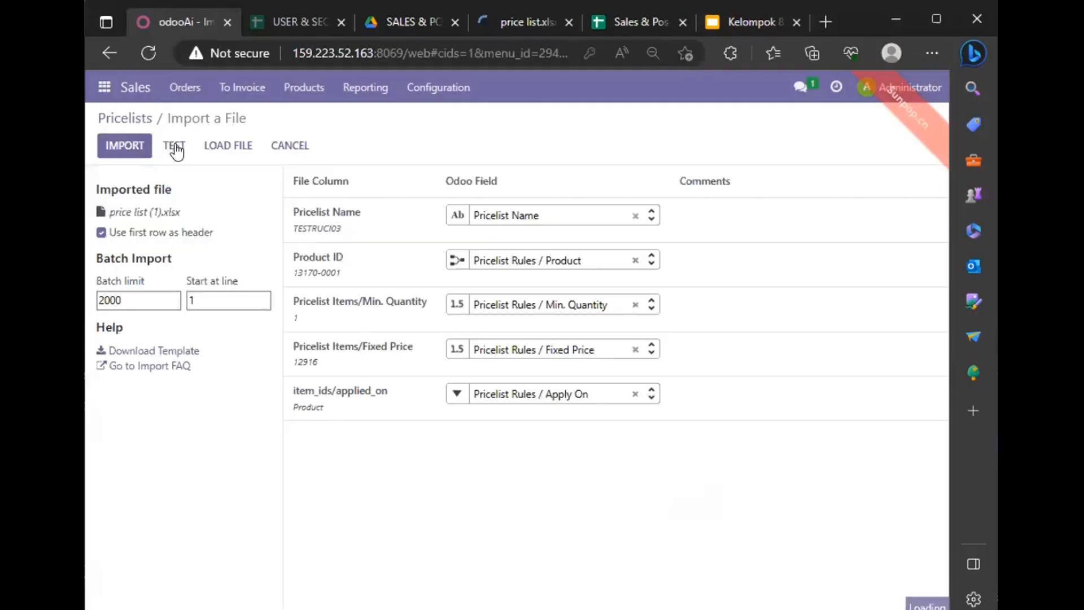
- Test and import the pricelist records, and look through the product price rules of the TESTRUCI03 pricelist
click(175, 148)
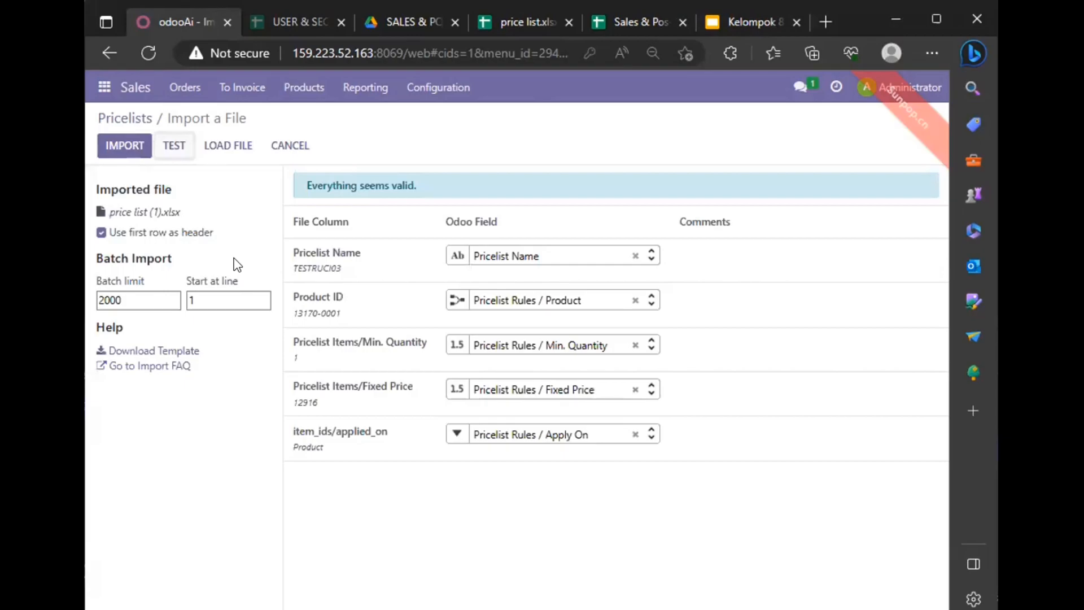
click(129, 151)
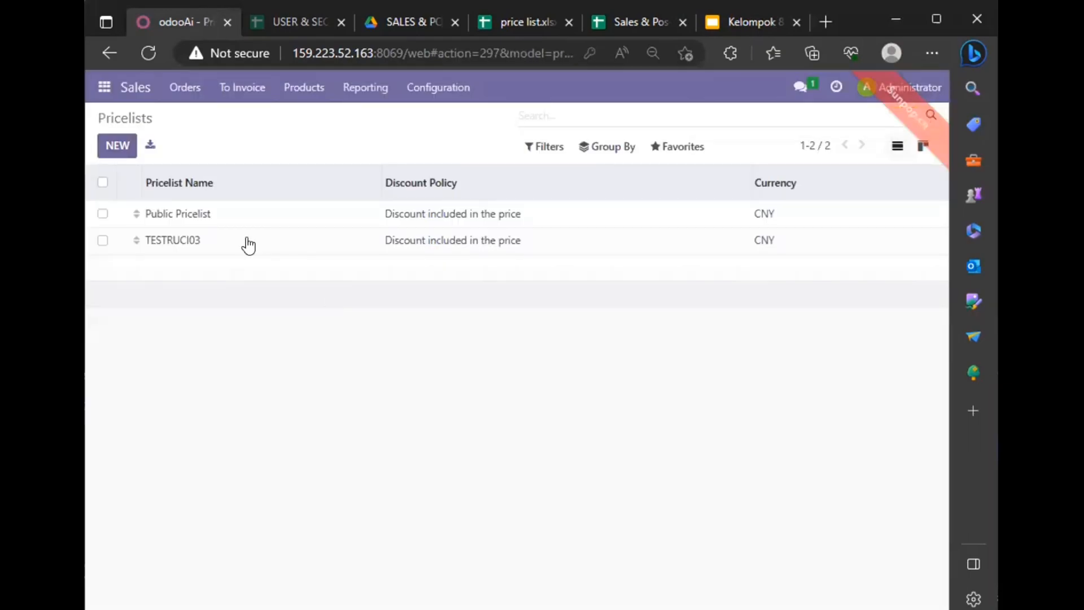
double_click(189, 241)
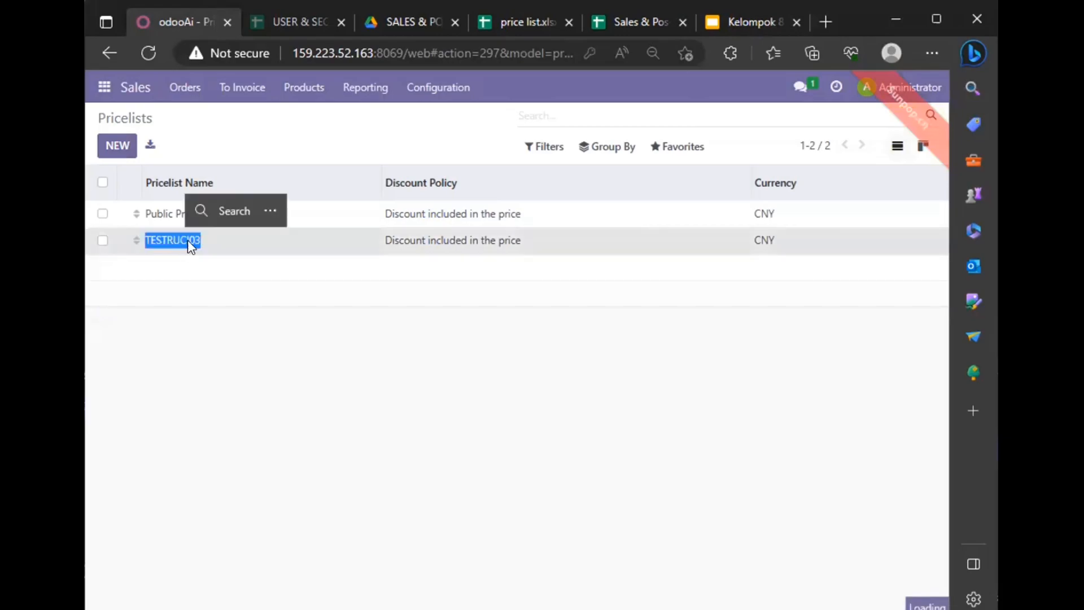
scroll(355, 301, down, 13)
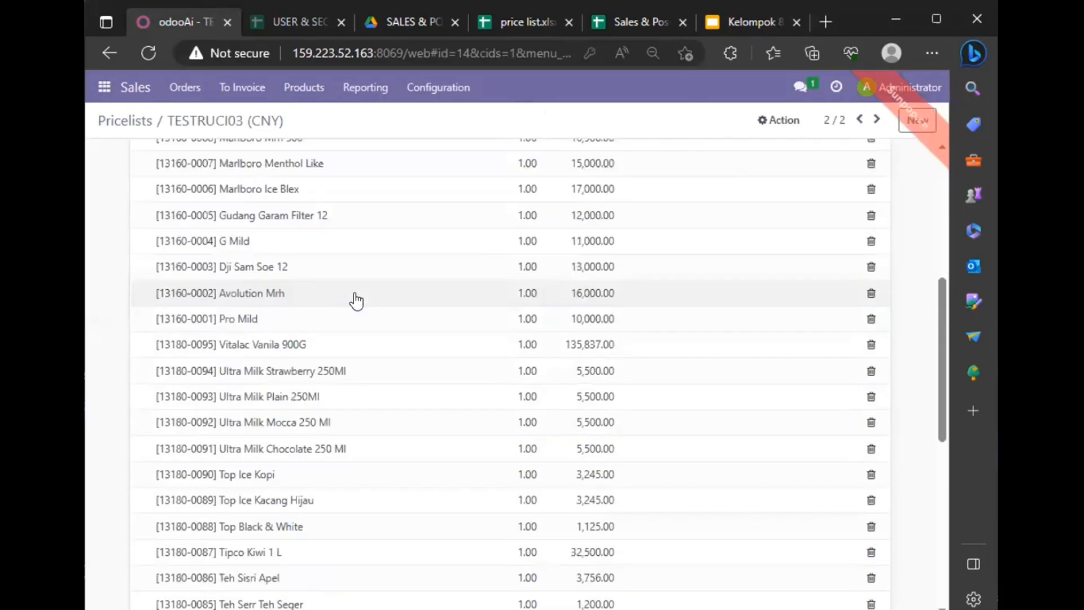
scroll(357, 301, up, 12)
scroll(358, 301, up, 2)
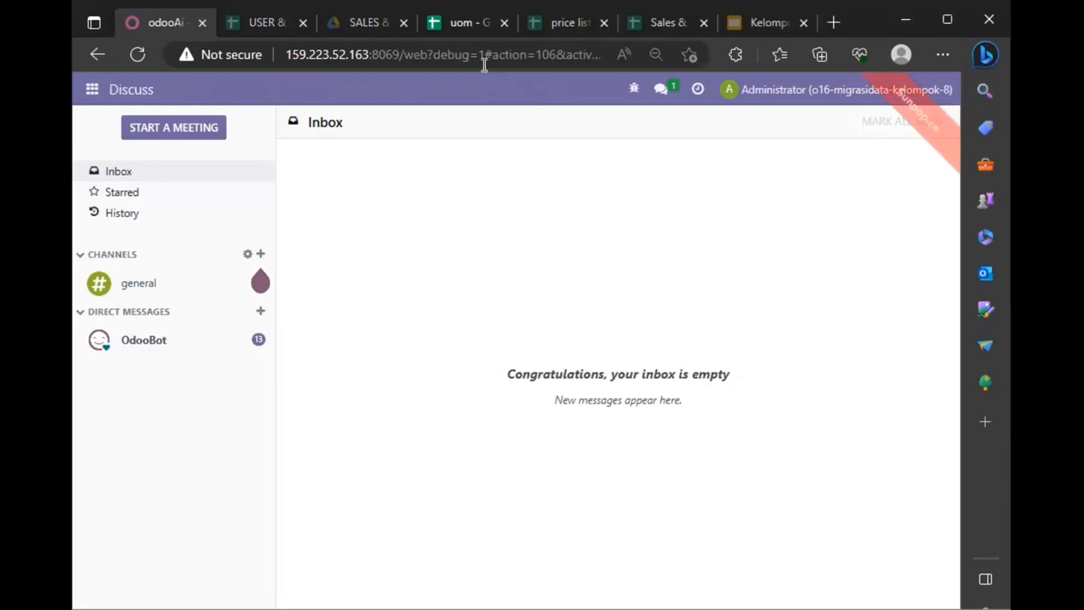
- View the uom spreadsheet in Google Sheets, and open Units of Measure in the Odoo Sales app
click(457, 24)
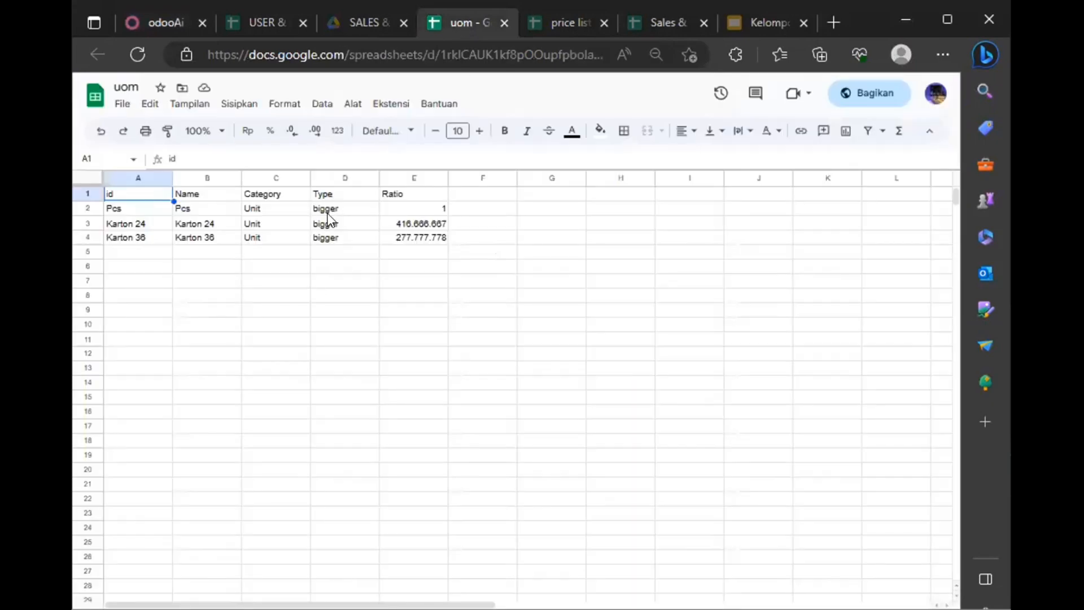
click(154, 21)
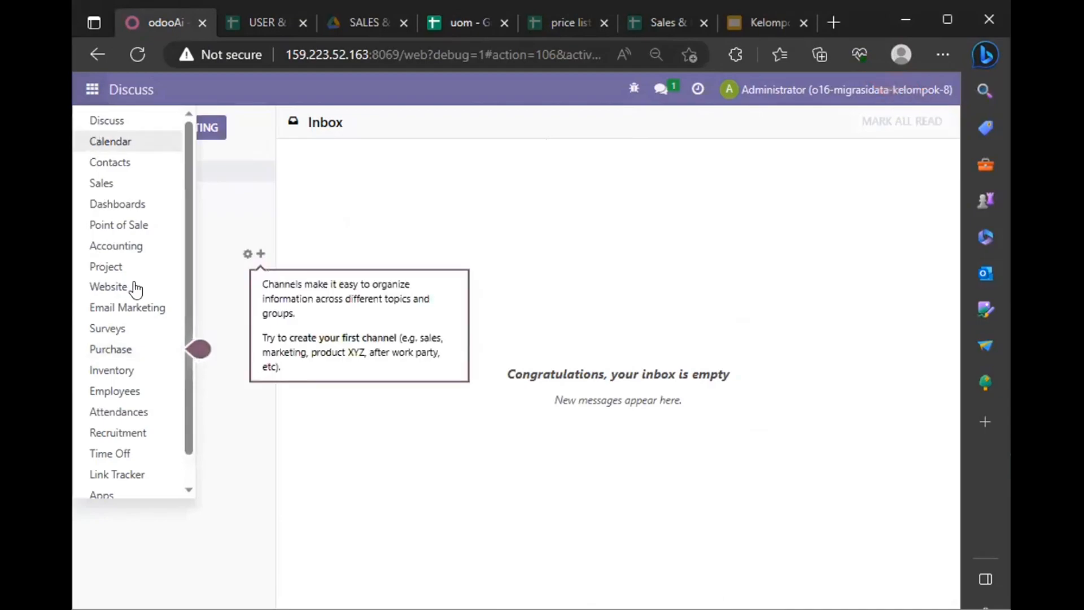
click(127, 185)
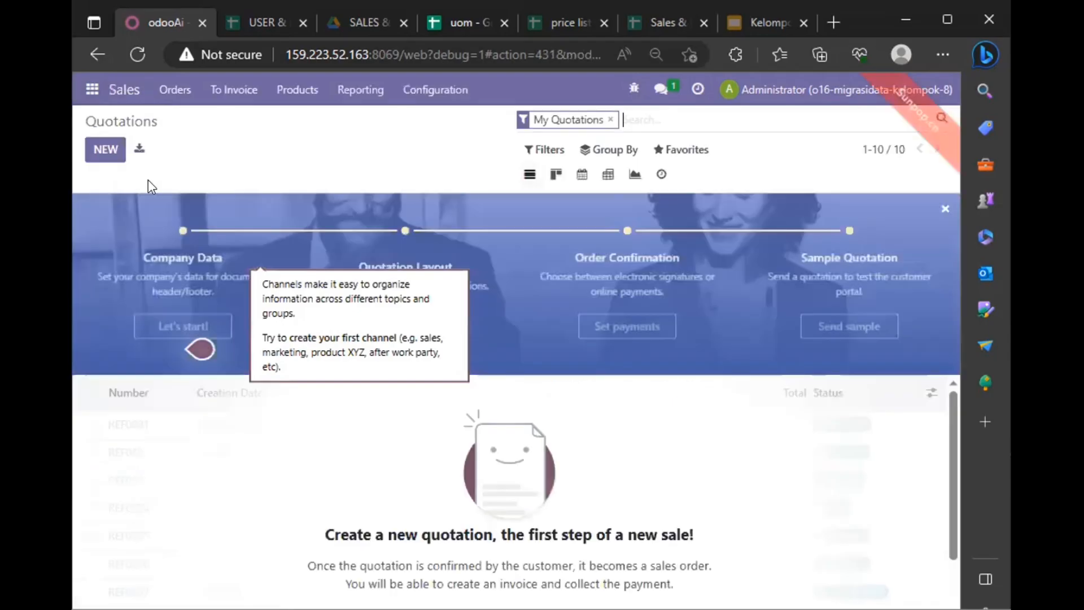
click(435, 89)
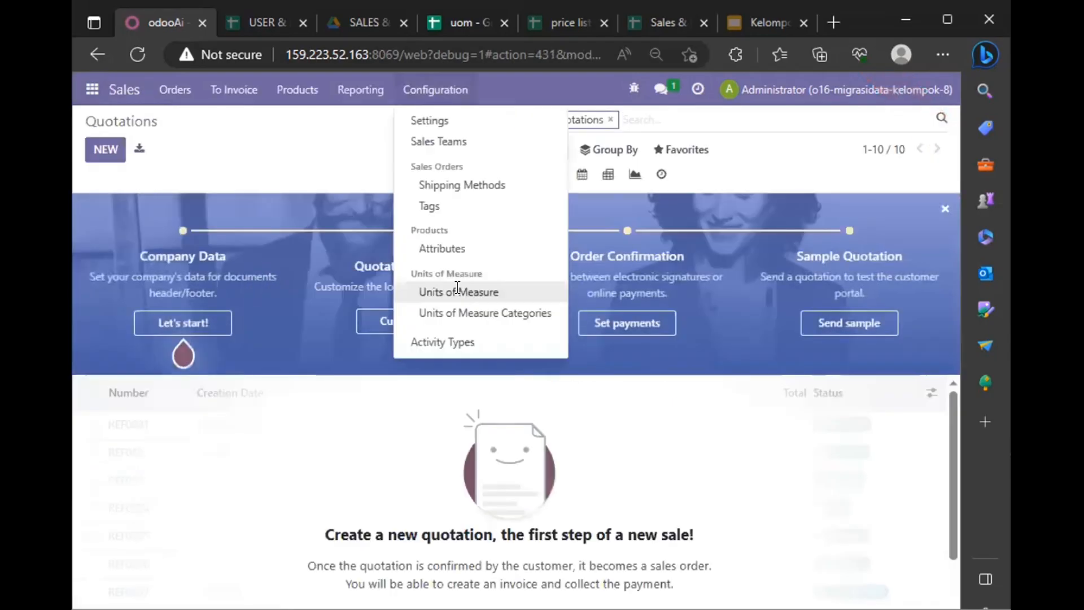
click(458, 292)
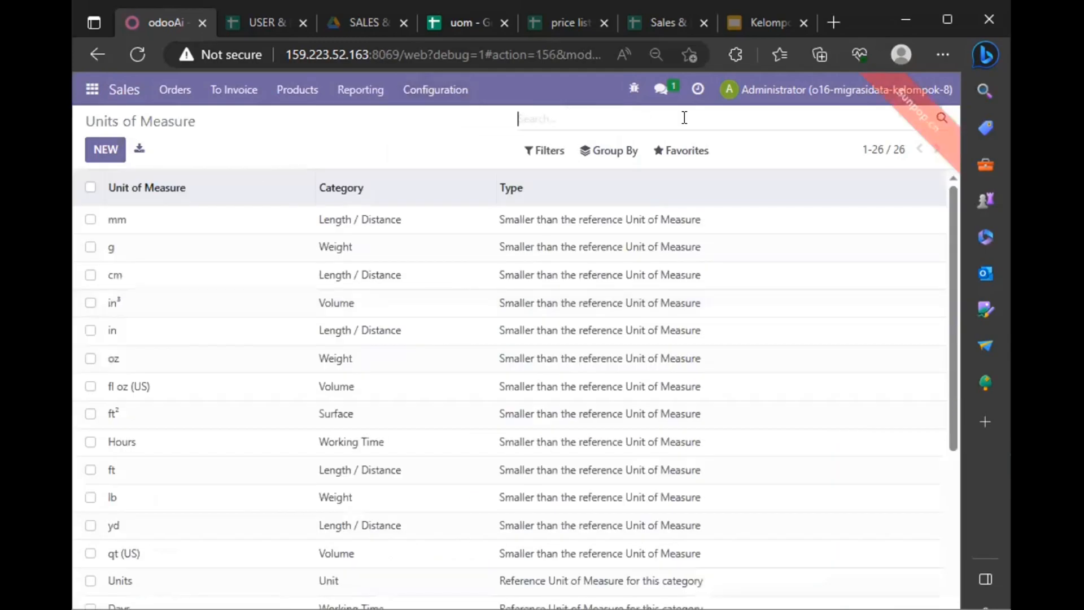
- Start a record import for Units of Measure and upload the file uom (1)
click(674, 158)
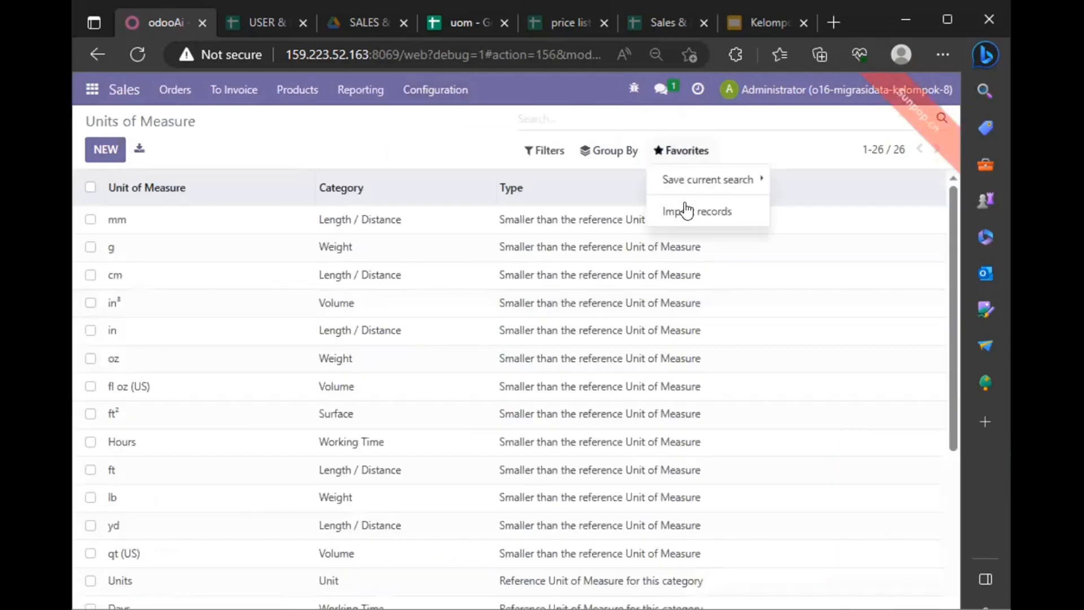
click(686, 212)
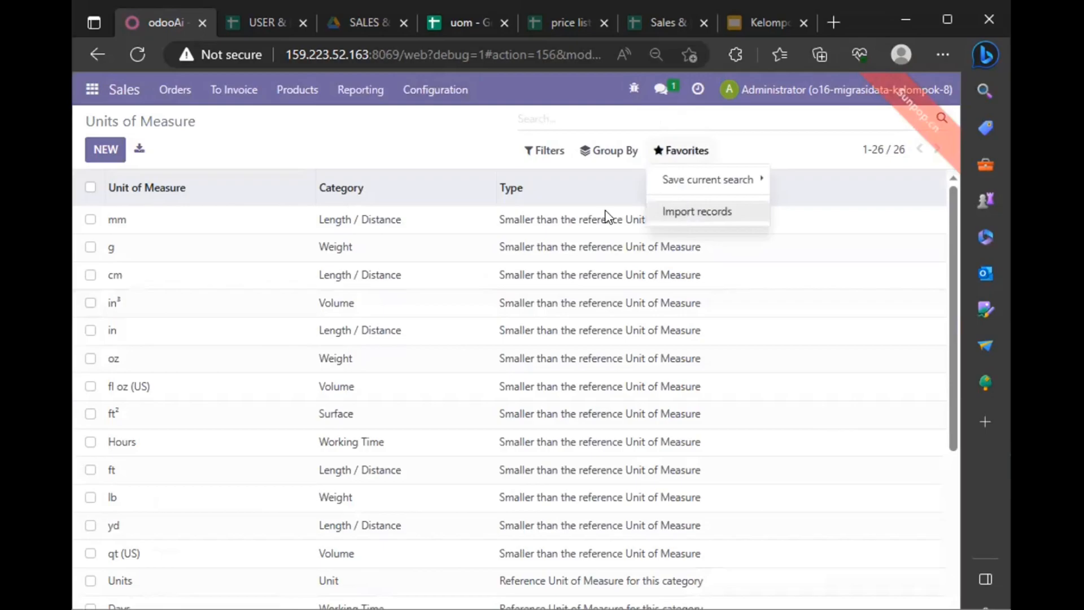
click(102, 149)
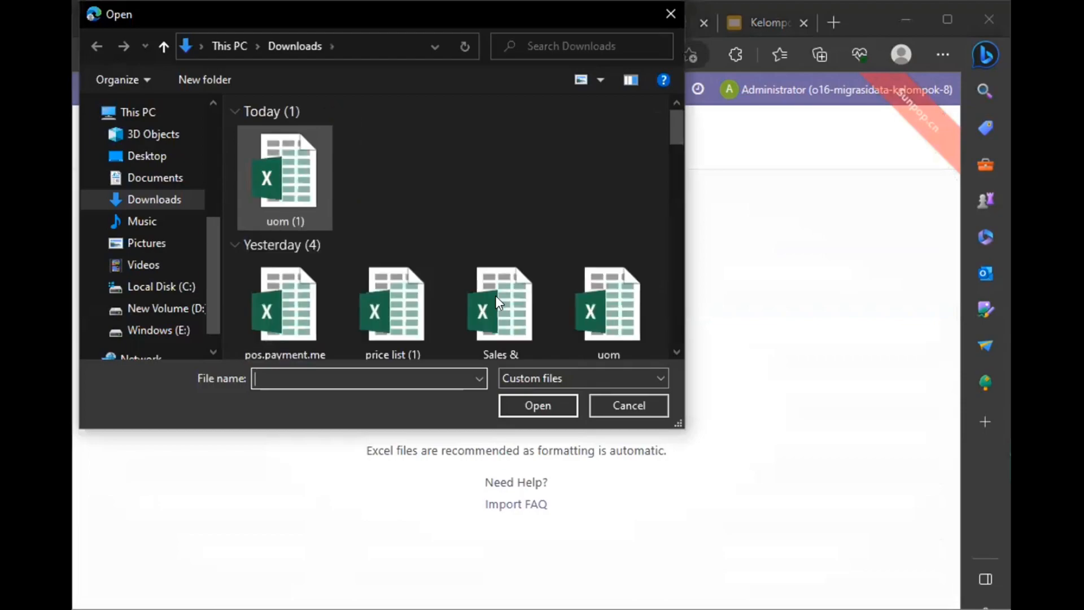
click(540, 402)
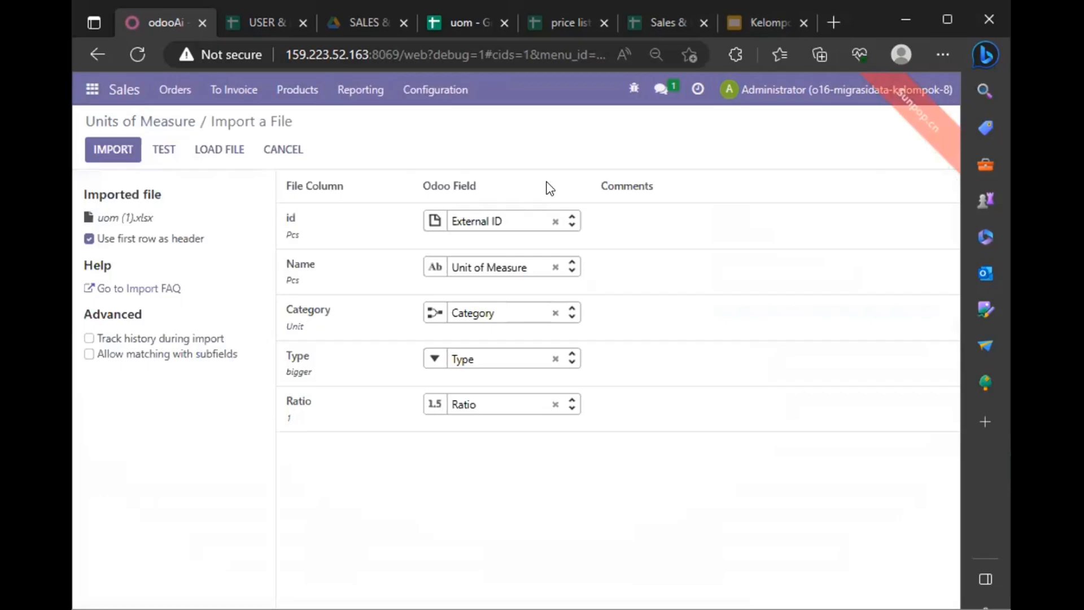
- Test the units of measure import, clear the id column's field mapping, retest and import the records
click(160, 147)
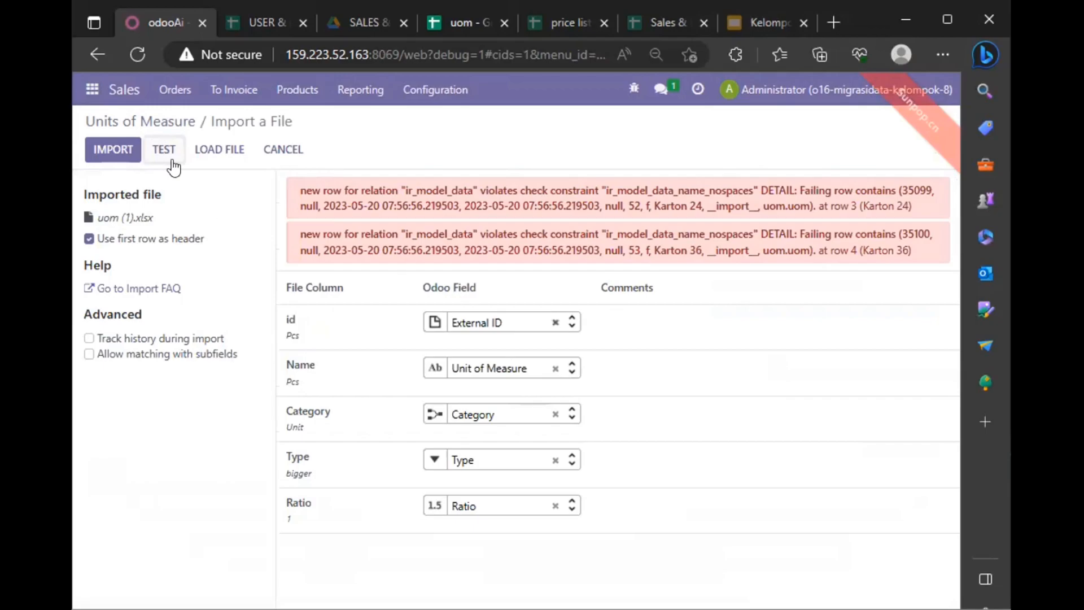
click(157, 148)
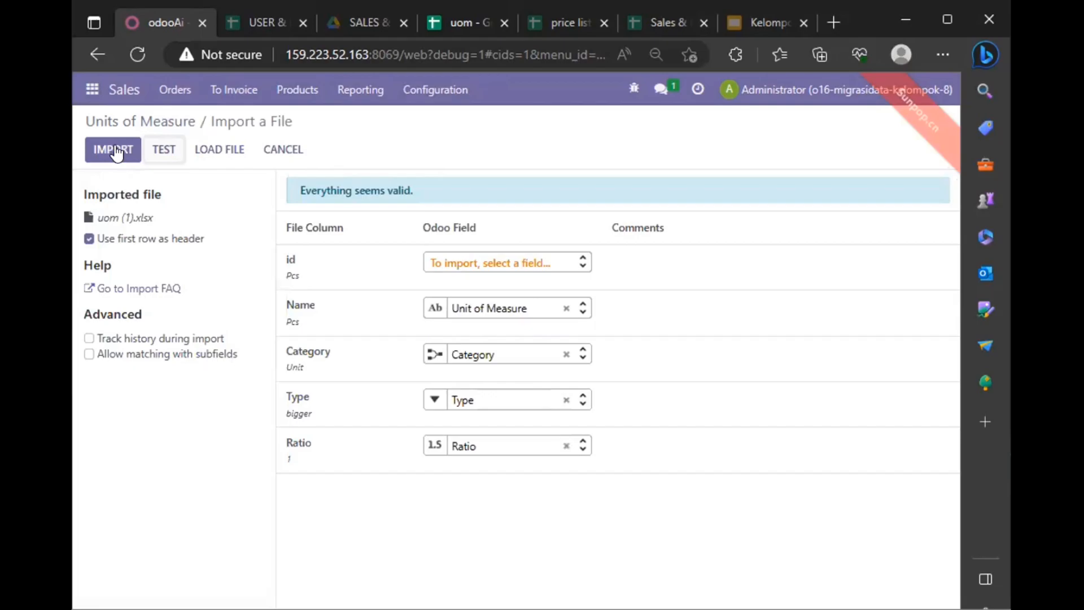
click(116, 152)
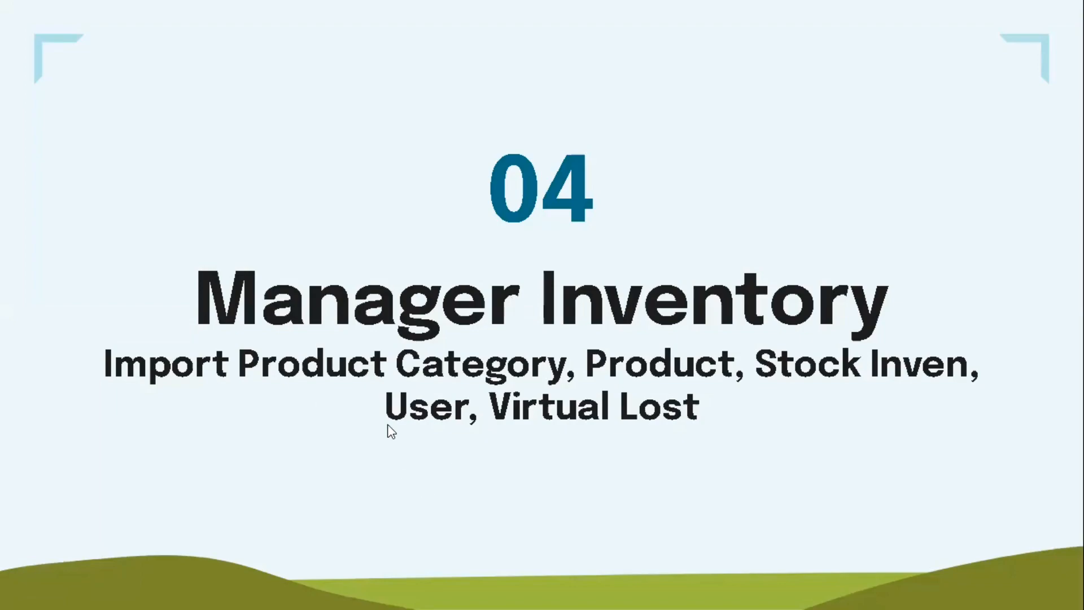
- Exit the Manager Inventory slideshow, switch to the Odoo Inventory app and open Product Categories
key(Escape)
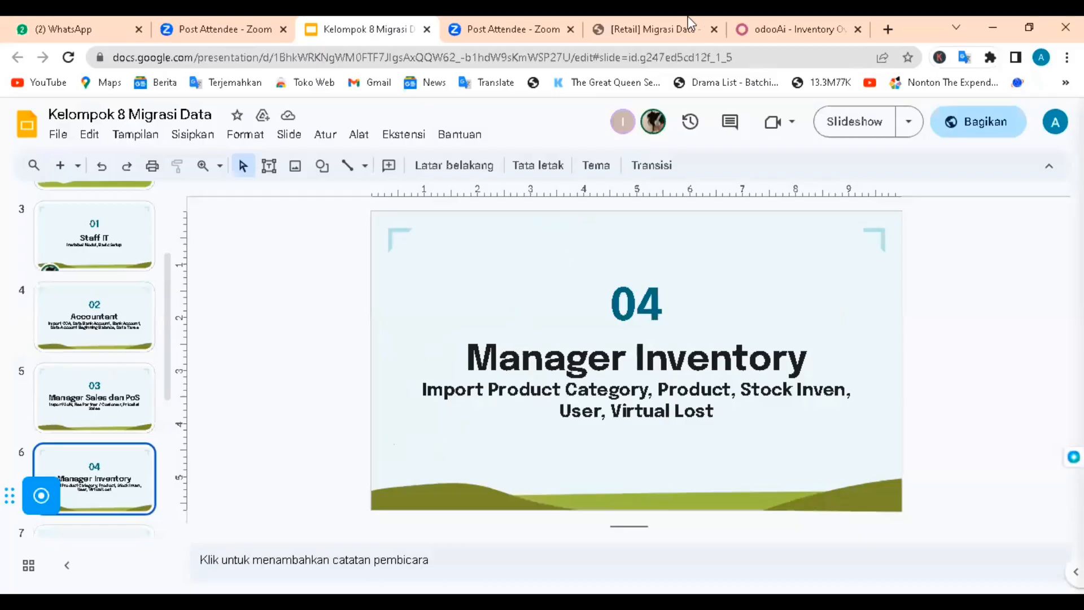
click(775, 20)
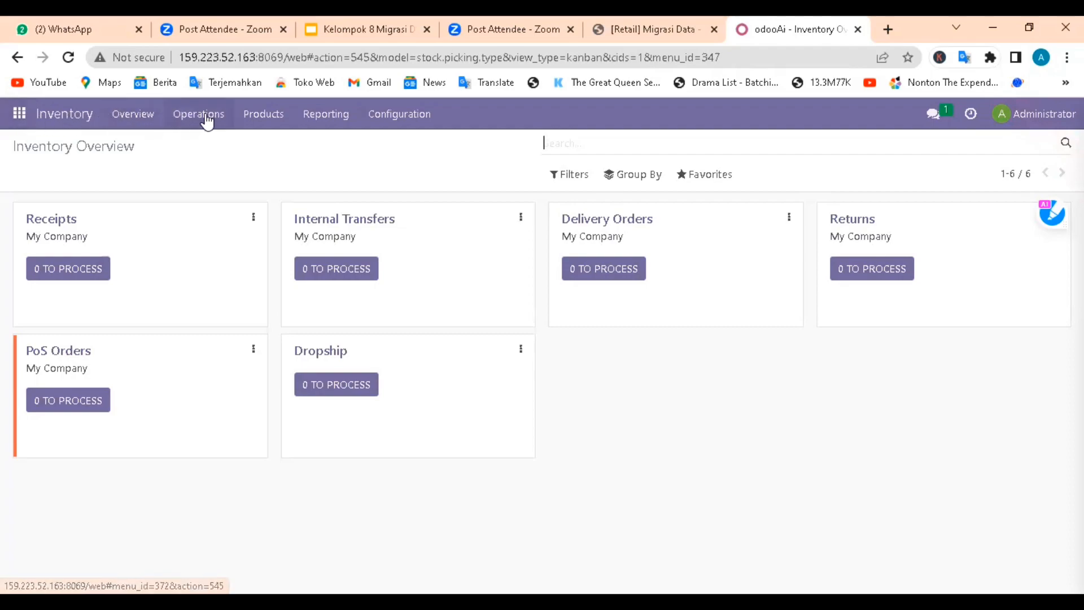
click(389, 119)
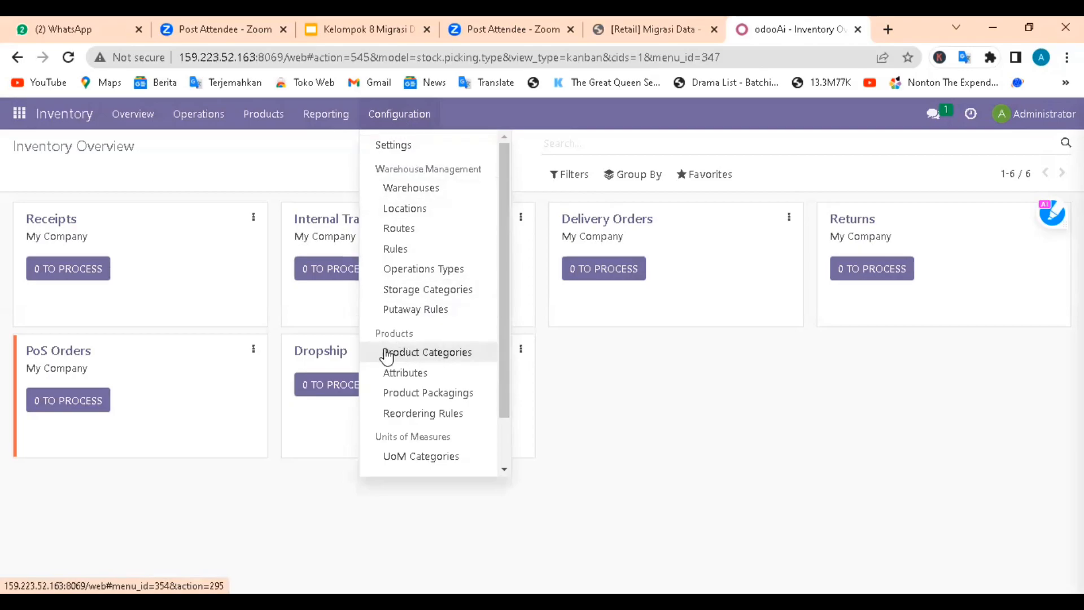
click(419, 354)
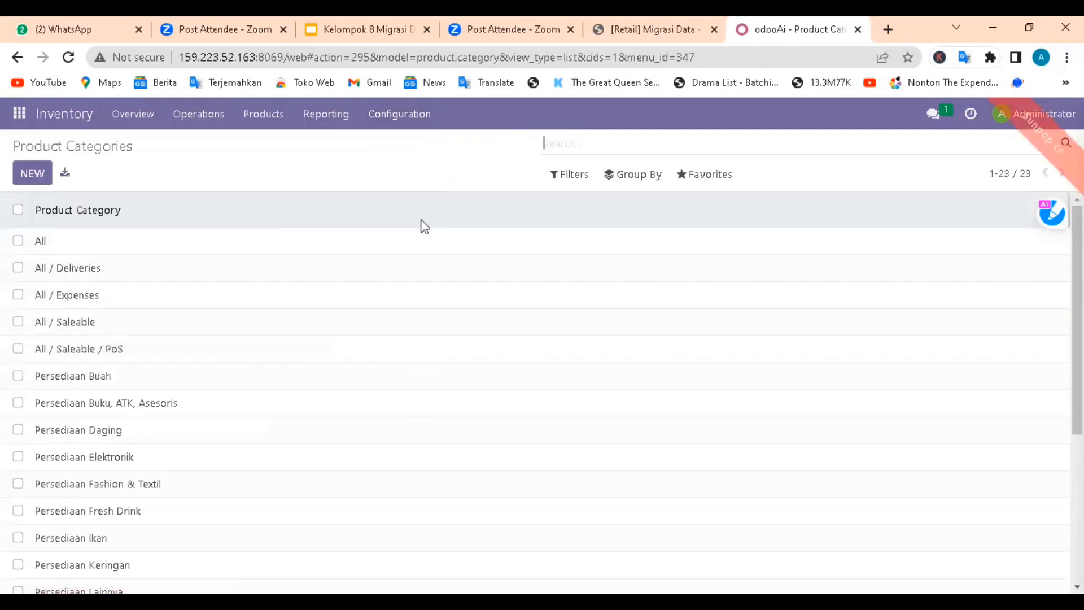
- Start a record import for Product Categories and open the file selection for the upload
click(684, 177)
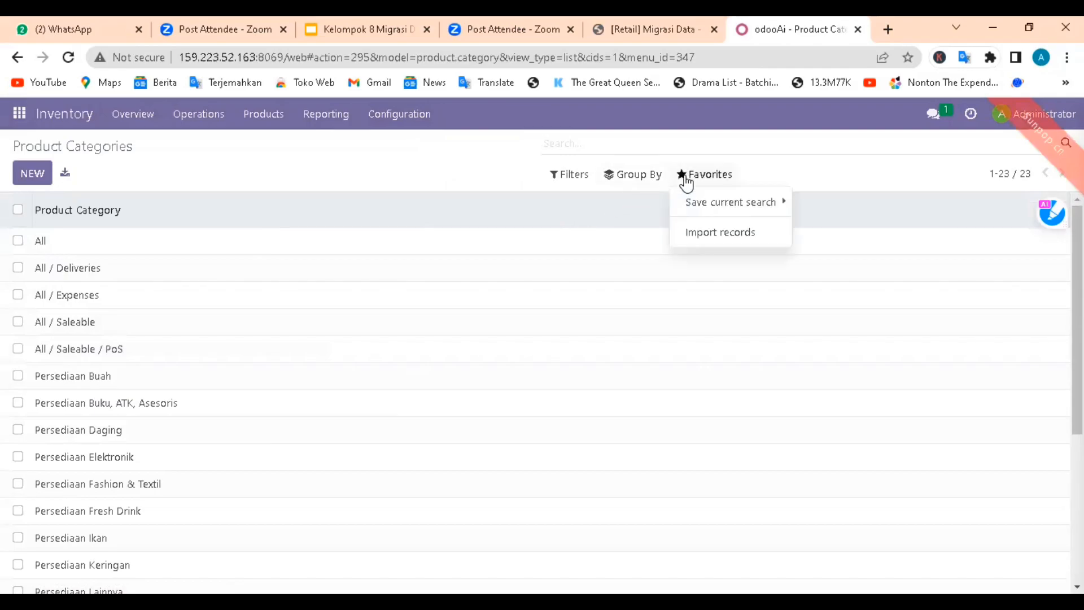
click(705, 237)
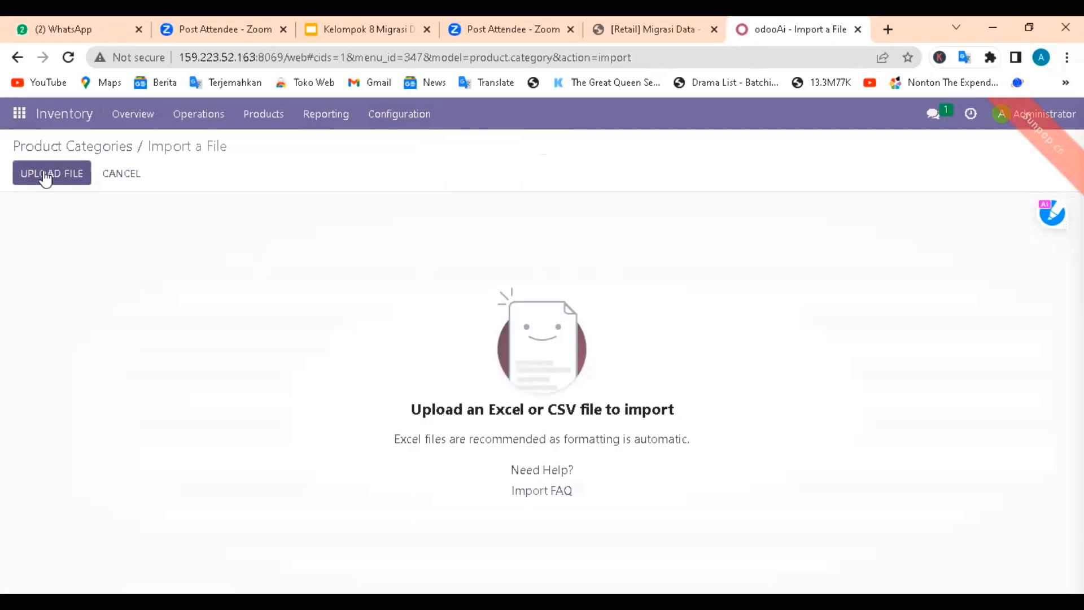
click(45, 179)
- Upload the file 06 import.product.category from the 01-Master Data-Odoo 8 dan Odoo 16 folder under simulasi odoo in the sib1 folder on drive D
scroll(121, 248, down, 2)
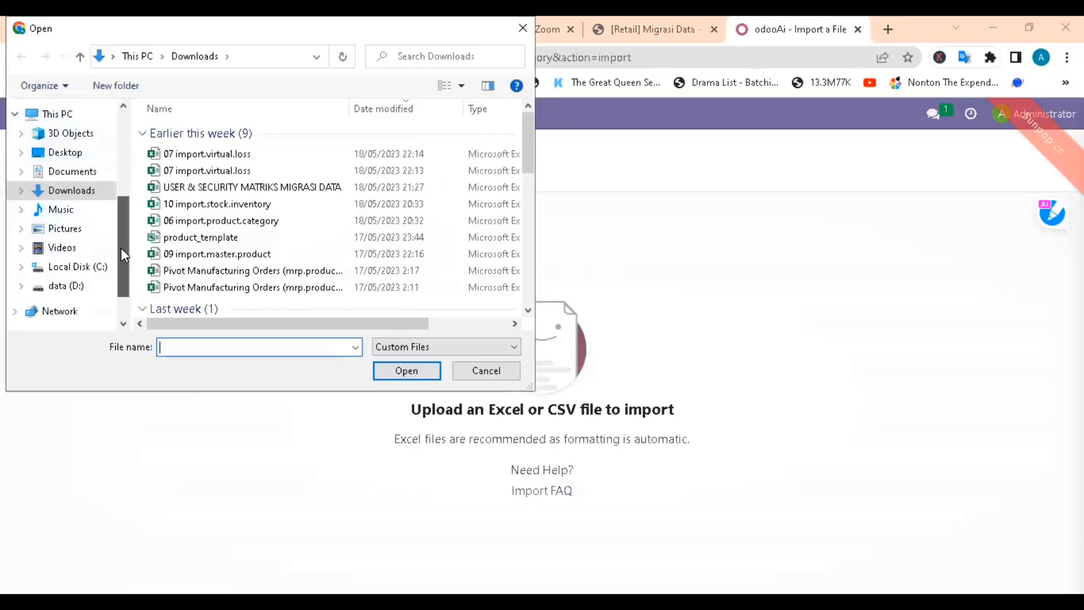
click(75, 263)
scroll(237, 216, down, 2)
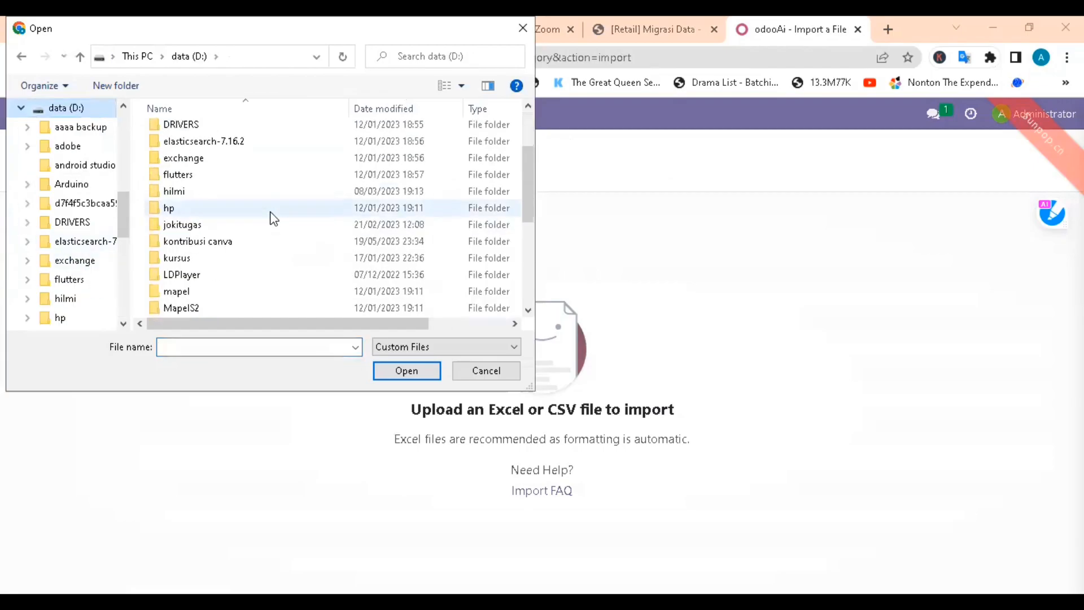
scroll(272, 223, down, 4)
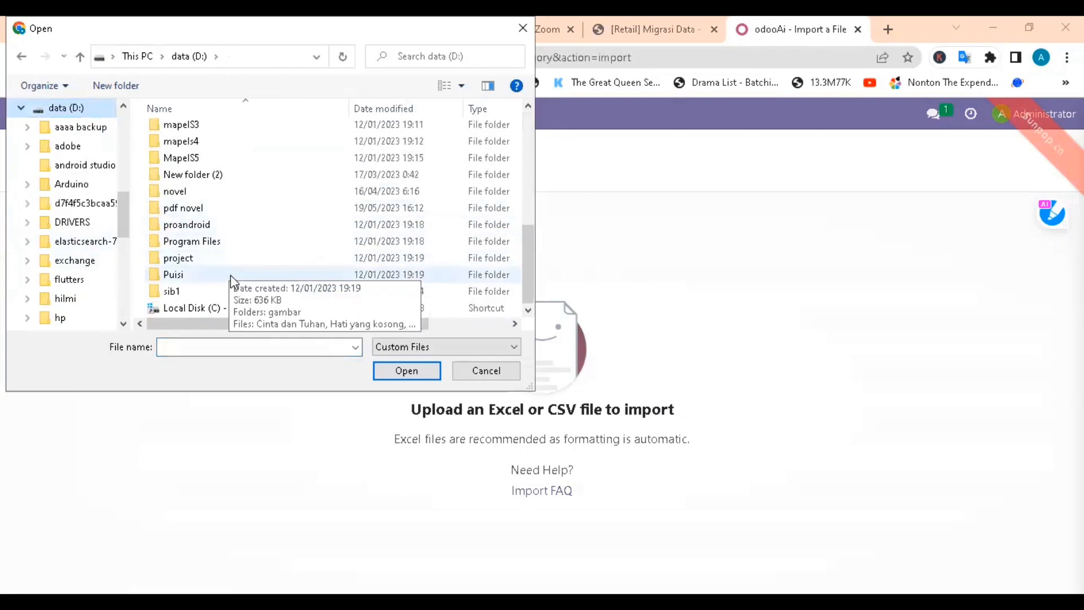
double_click(218, 292)
scroll(245, 208, down, 1)
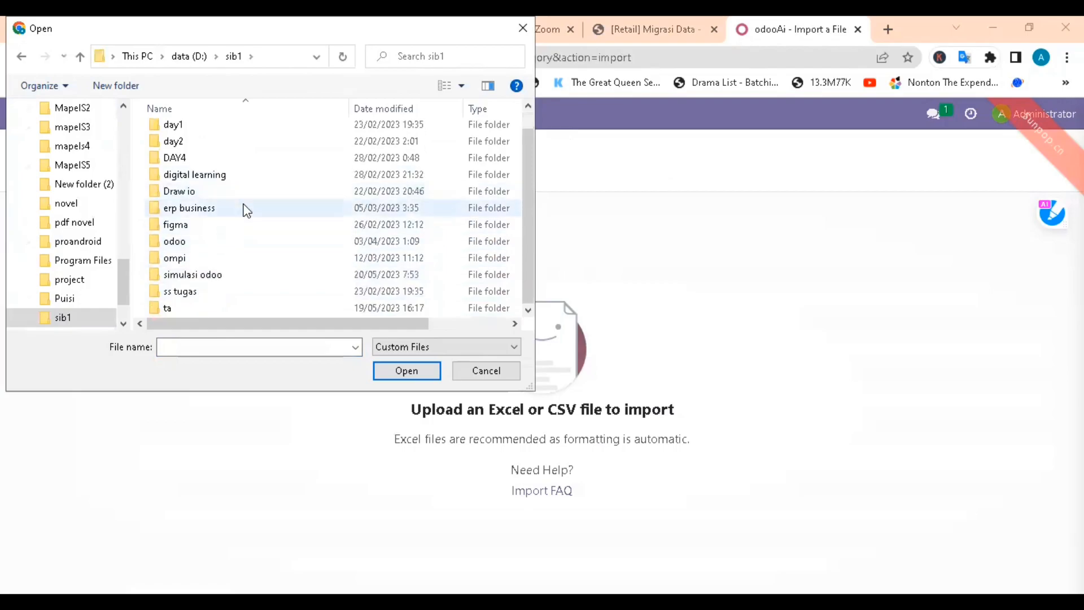
double_click(223, 276)
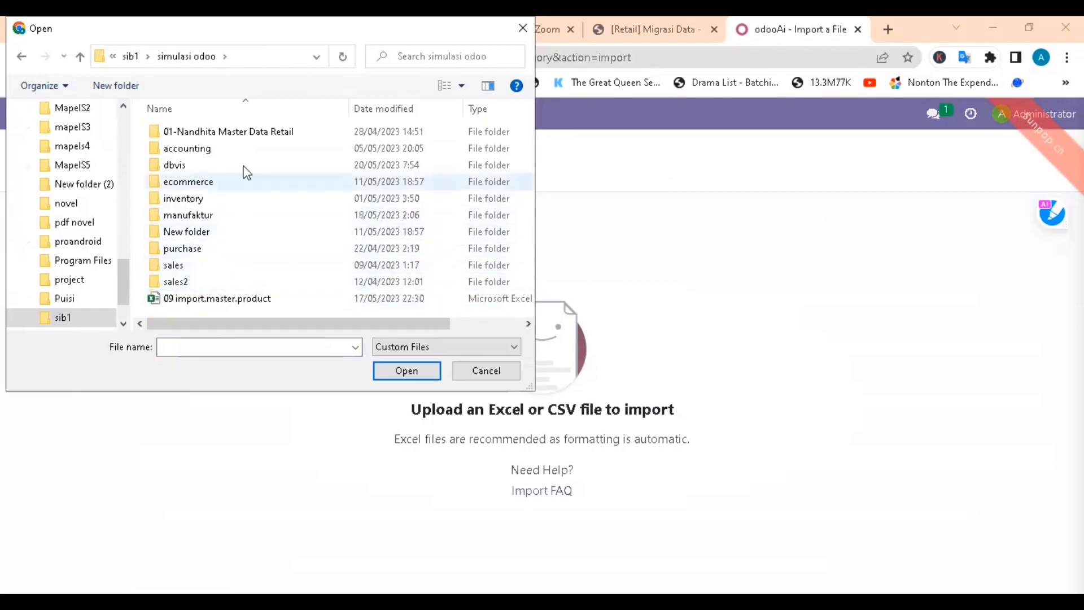
double_click(248, 133)
double_click(243, 131)
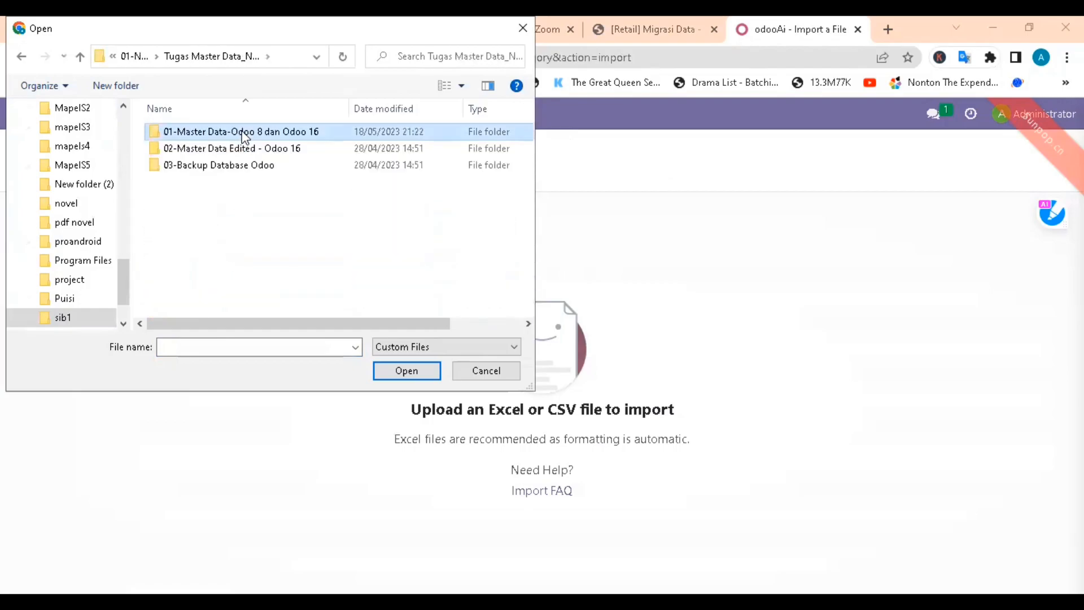
double_click(243, 133)
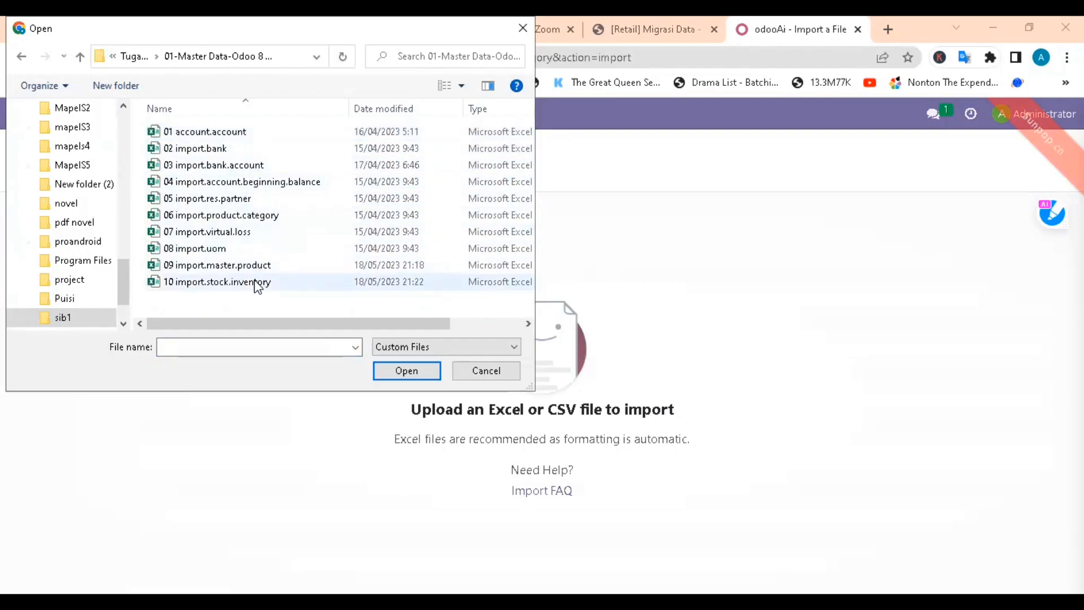
click(264, 216)
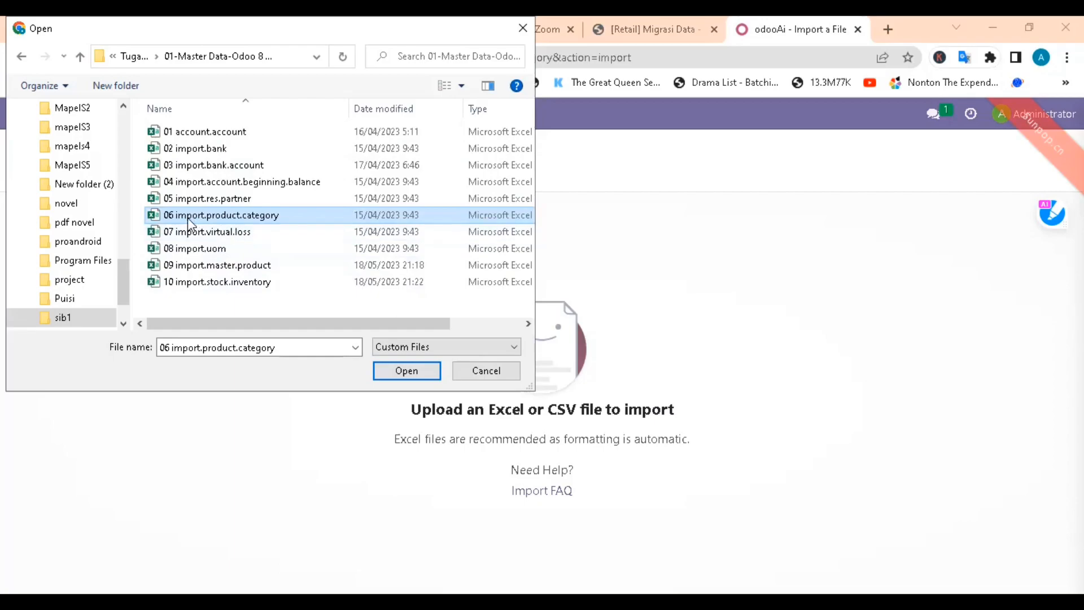
click(389, 378)
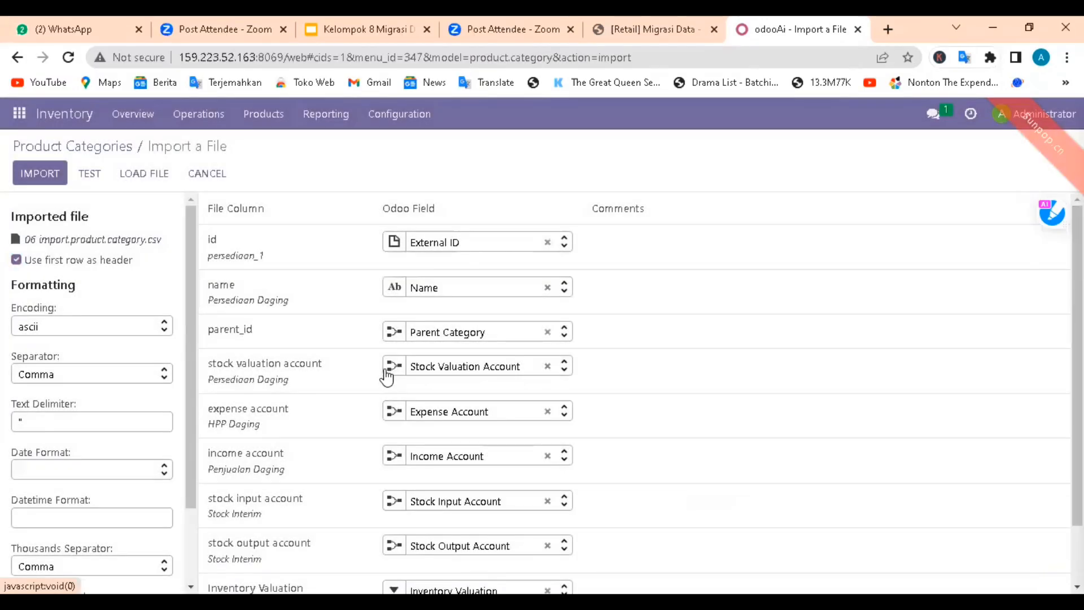
- Test the product category import and return to the Product Categories list to review its entries
click(90, 174)
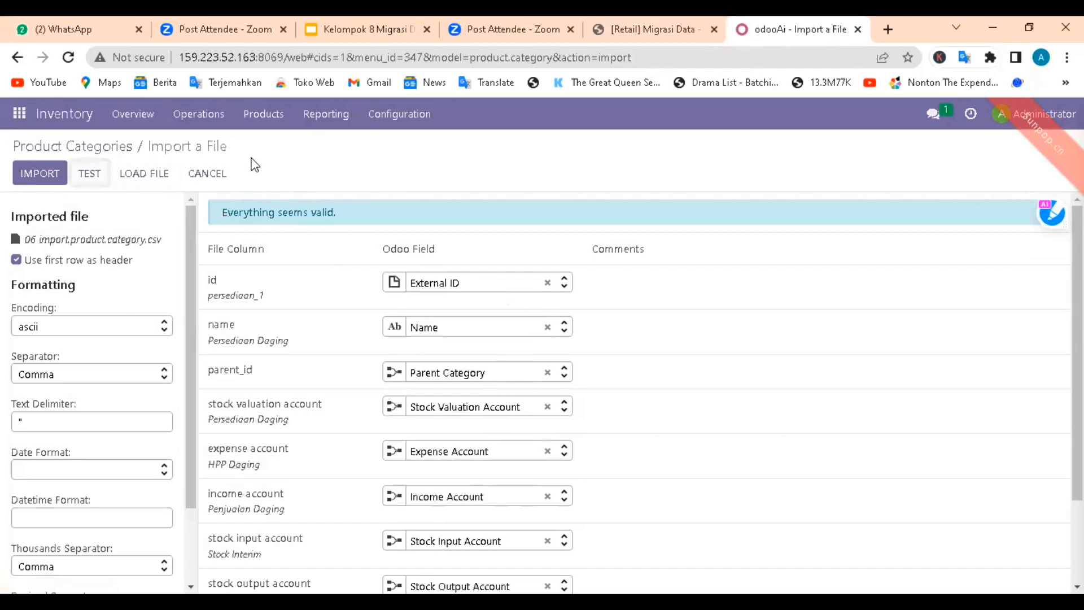
click(118, 150)
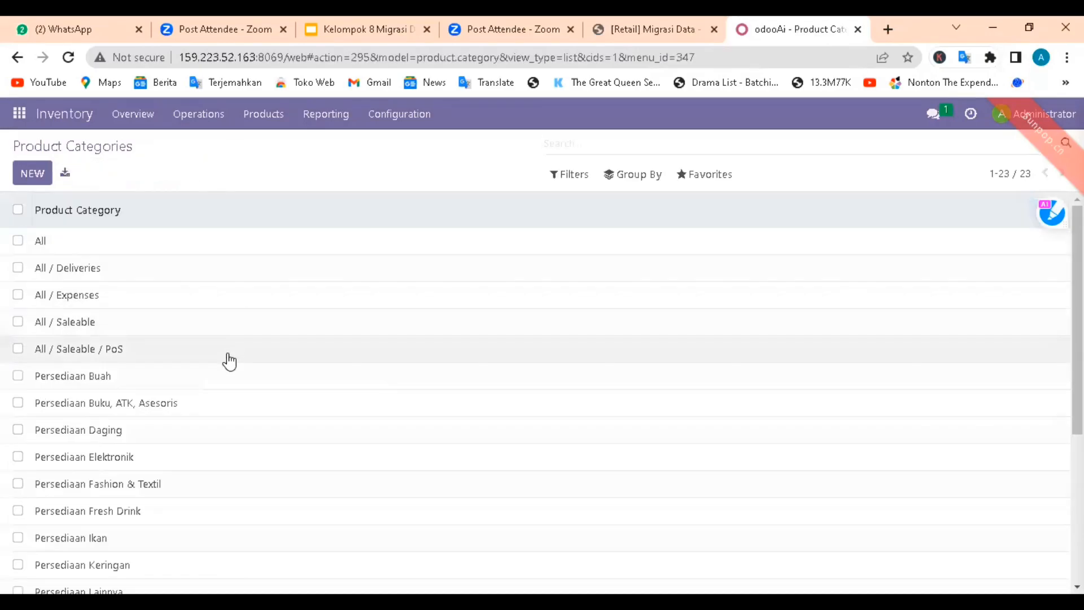
scroll(186, 347, down, 3)
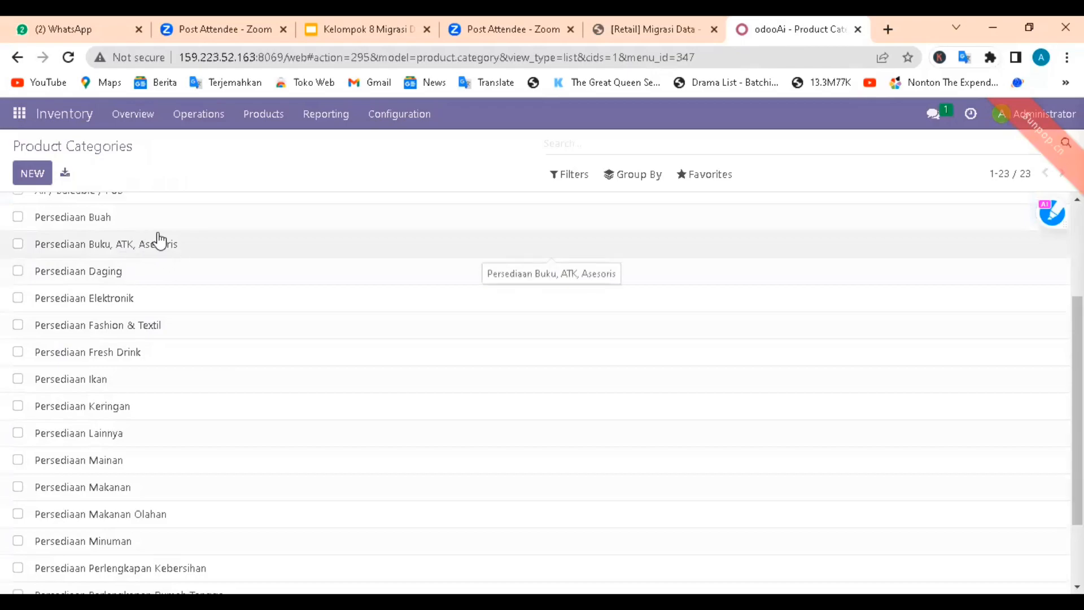
scroll(158, 237, down, 2)
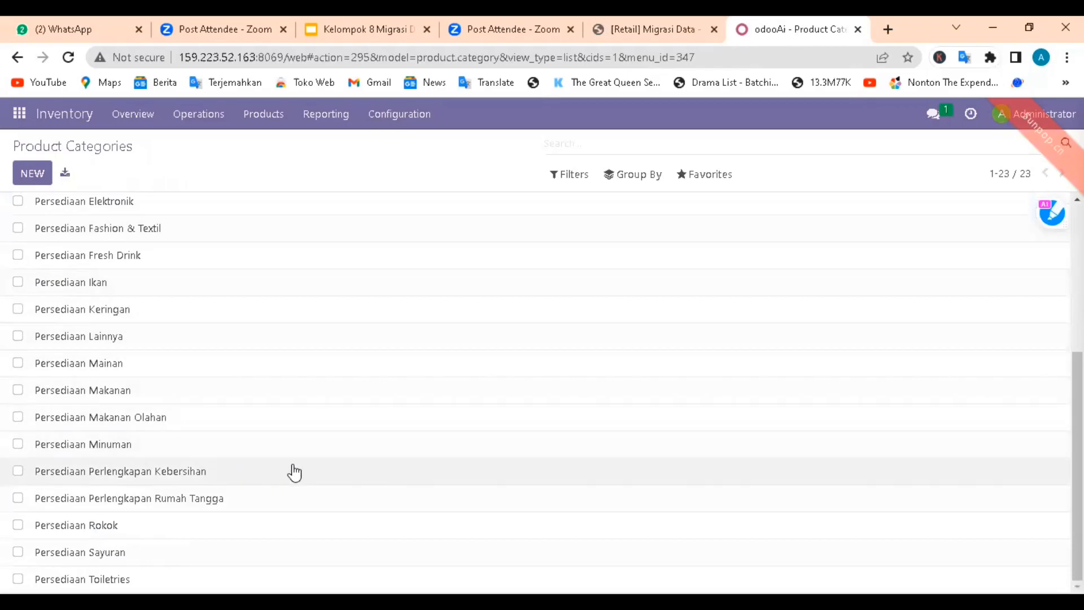
scroll(337, 307, up, 5)
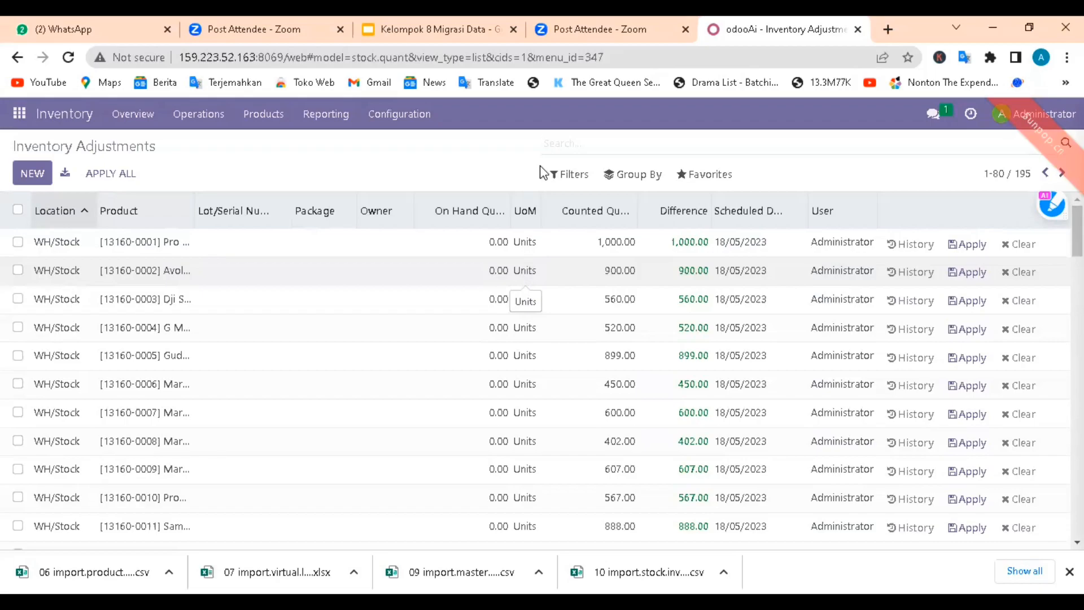
- Start a record import for Inventory Adjustments and upload the file 10 import.stock.inventory (1) from Downloads
click(708, 174)
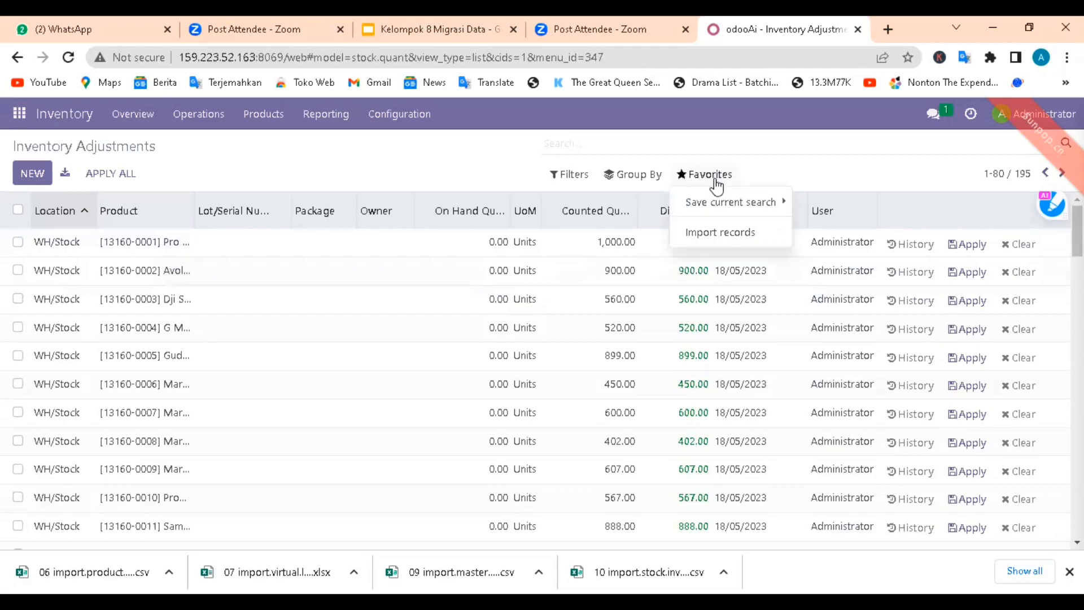
click(720, 233)
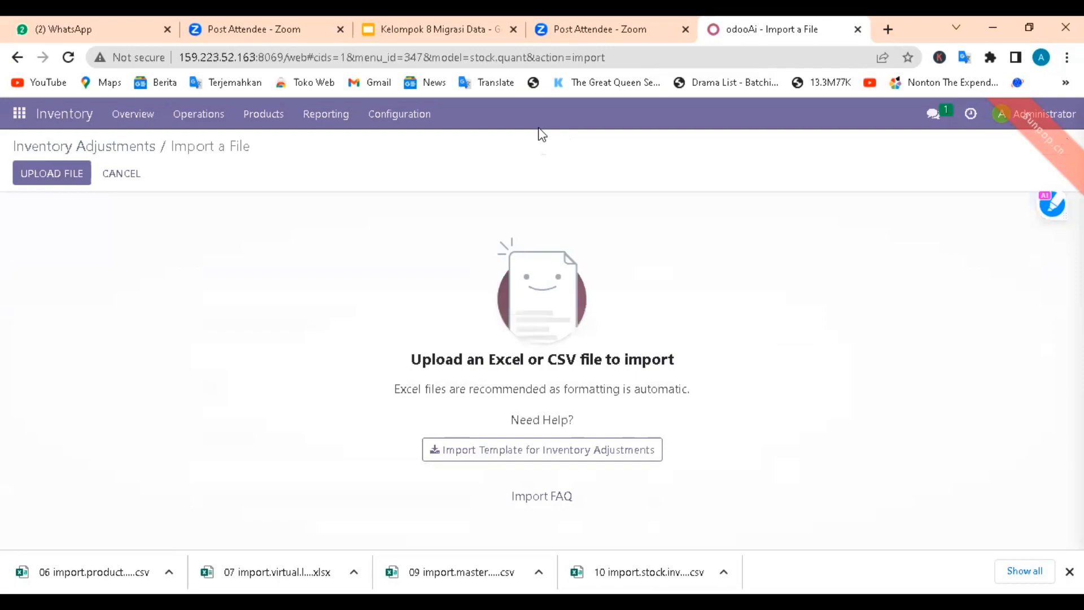
click(51, 173)
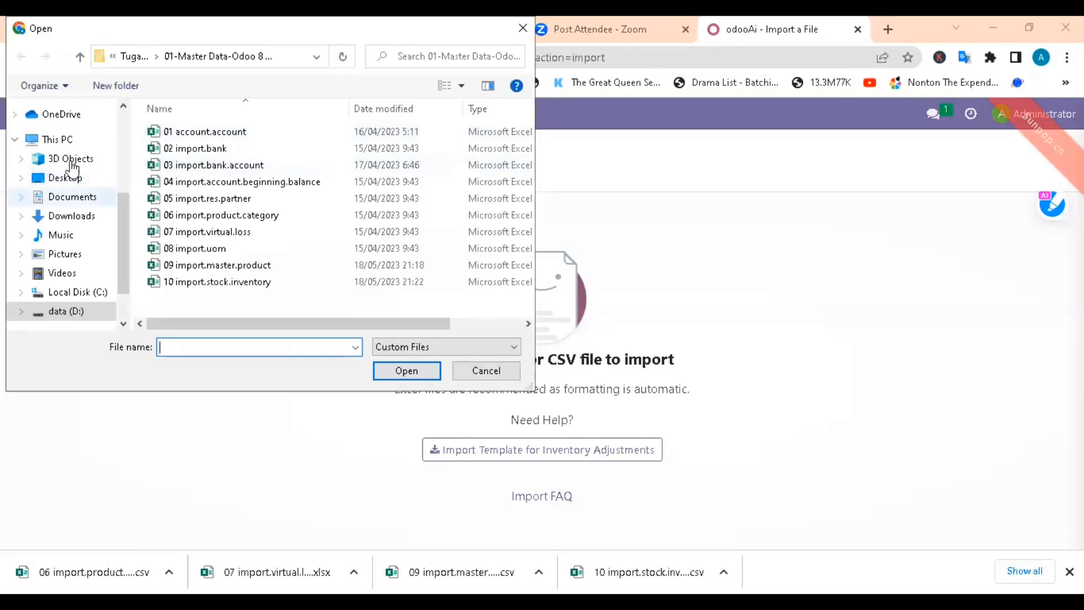
click(73, 215)
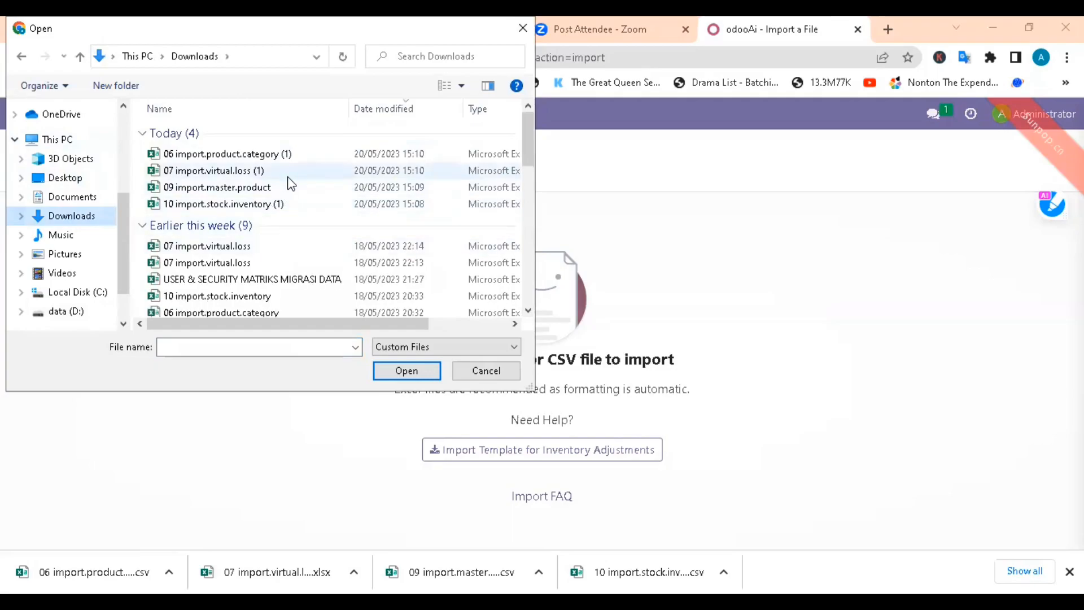
click(272, 208)
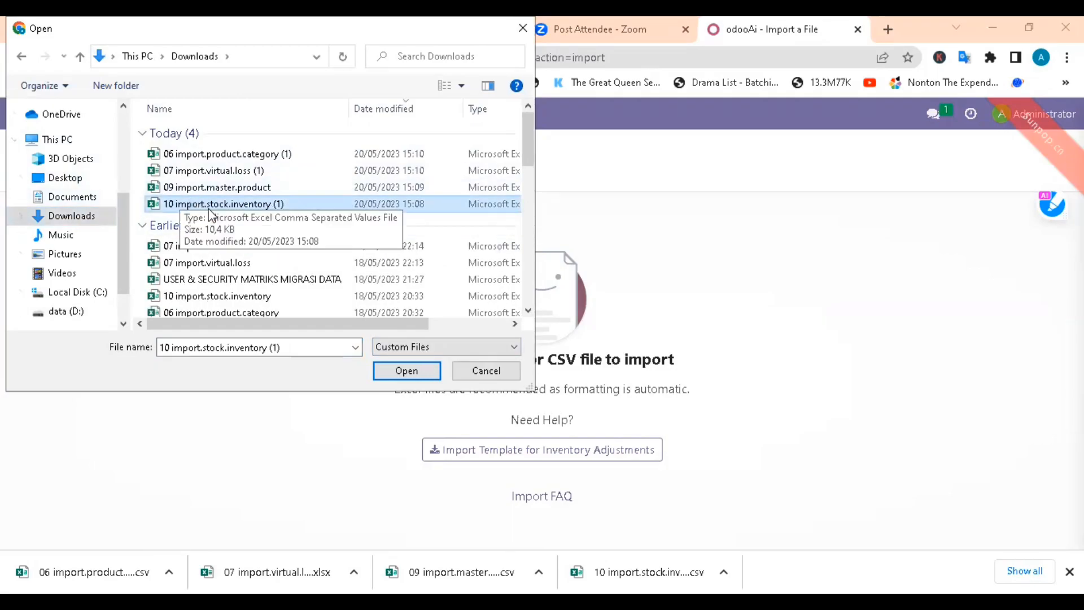
click(413, 377)
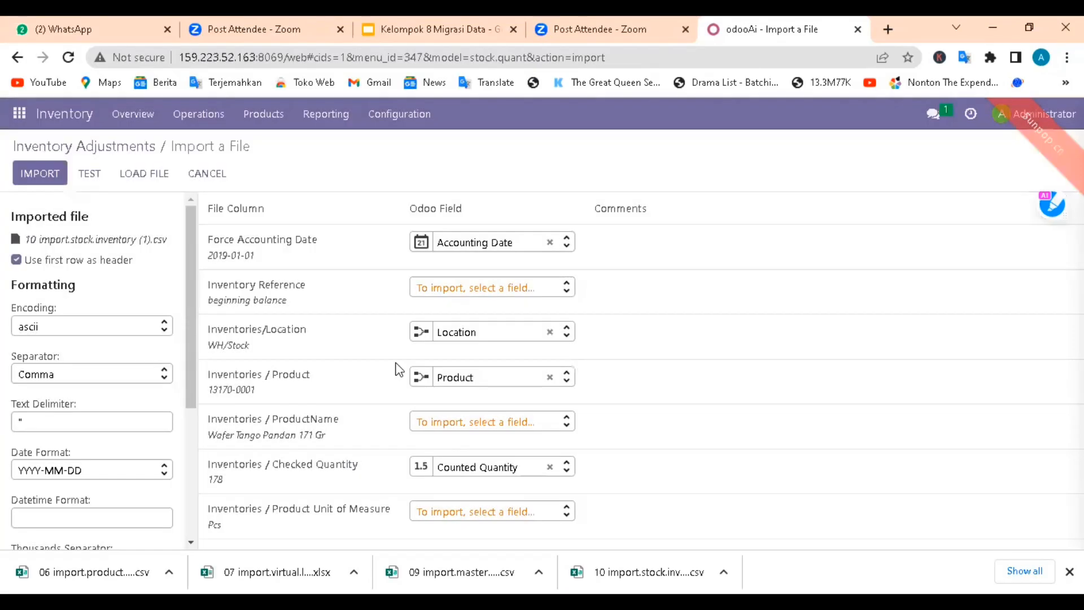
- Test the inventory adjustments import and review its column mapping and formatting settings
click(90, 175)
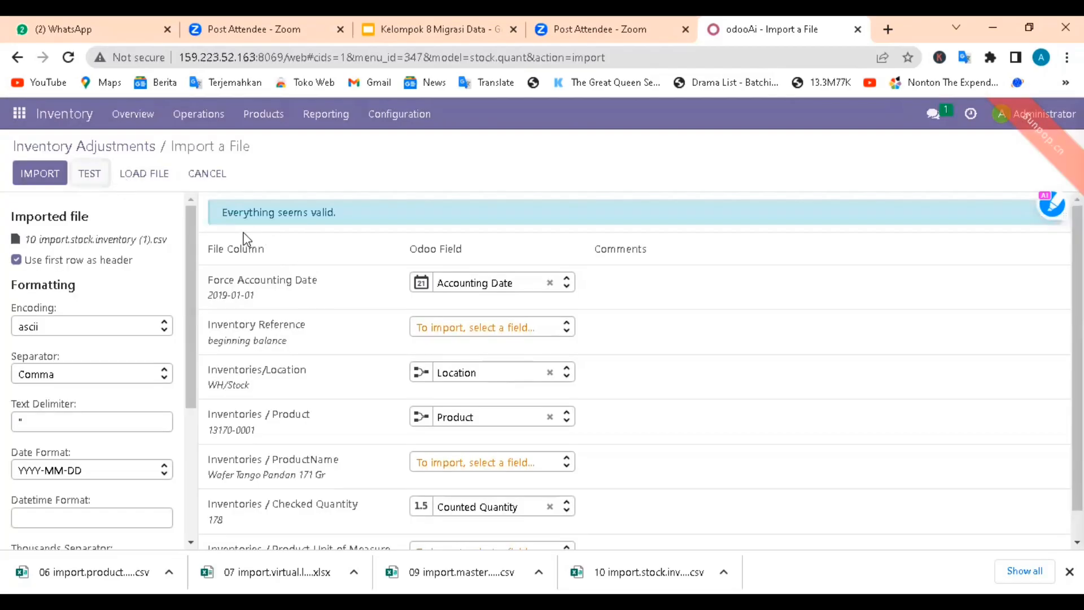
scroll(333, 248, down, 1)
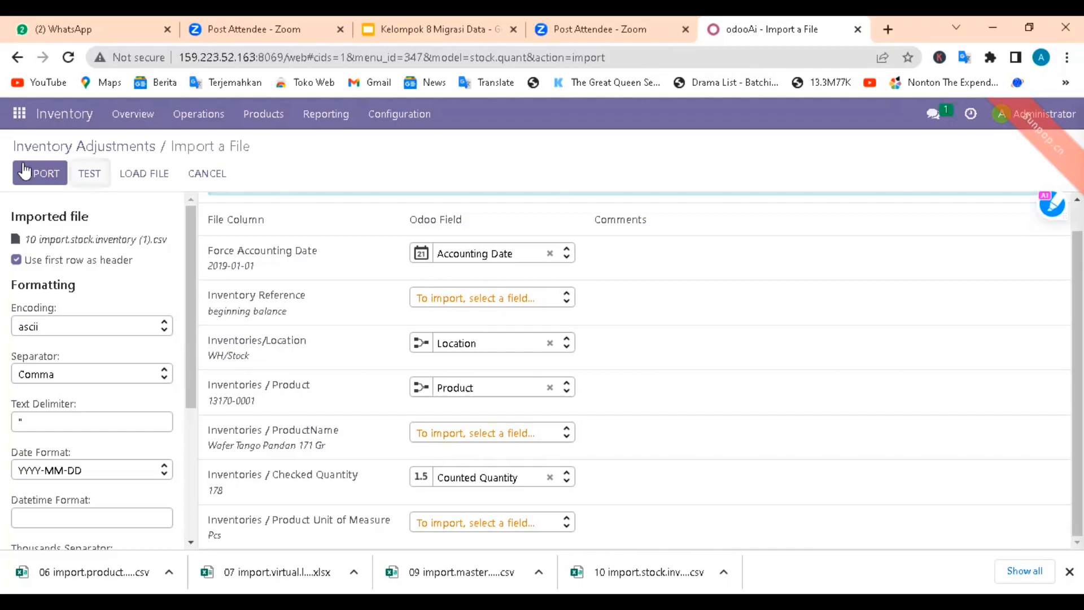
scroll(183, 235, down, 1)
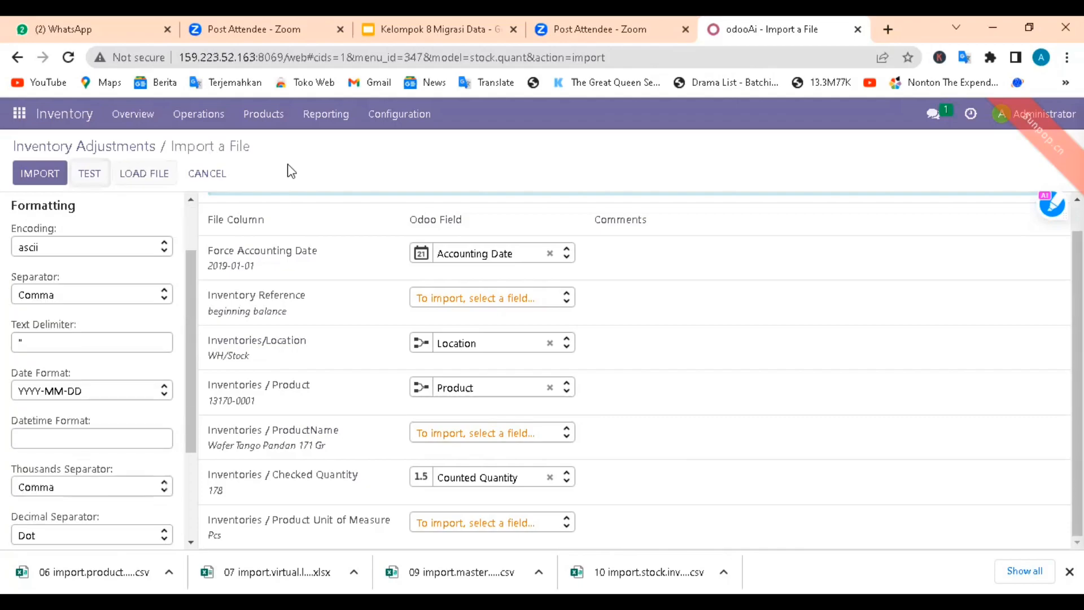
- Return to the Inventory Adjustments list and examine the products with their counted quantities and differences
click(141, 149)
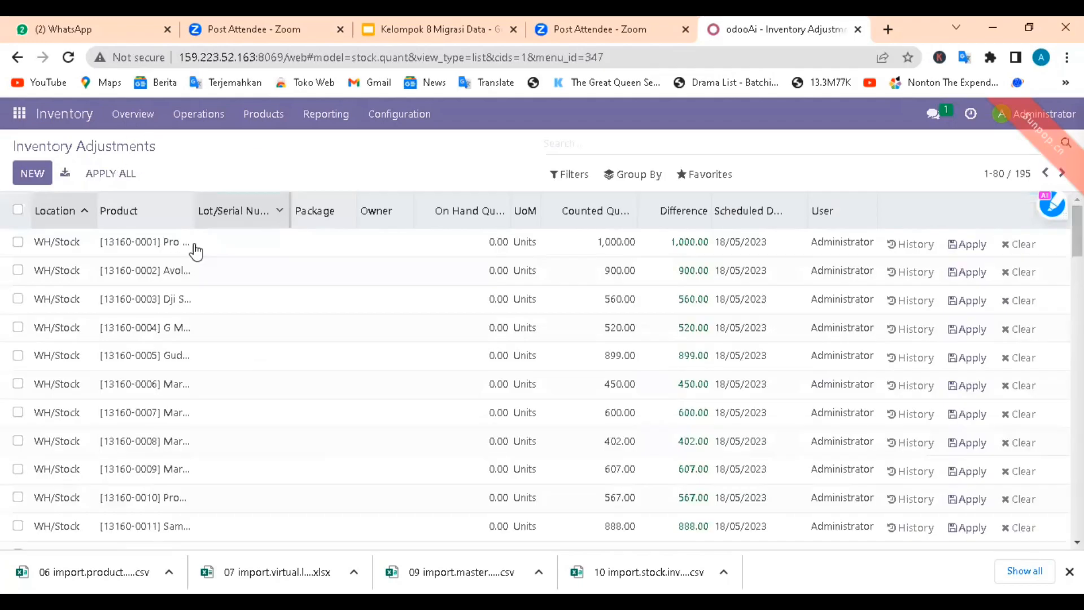
scroll(236, 376, down, 4)
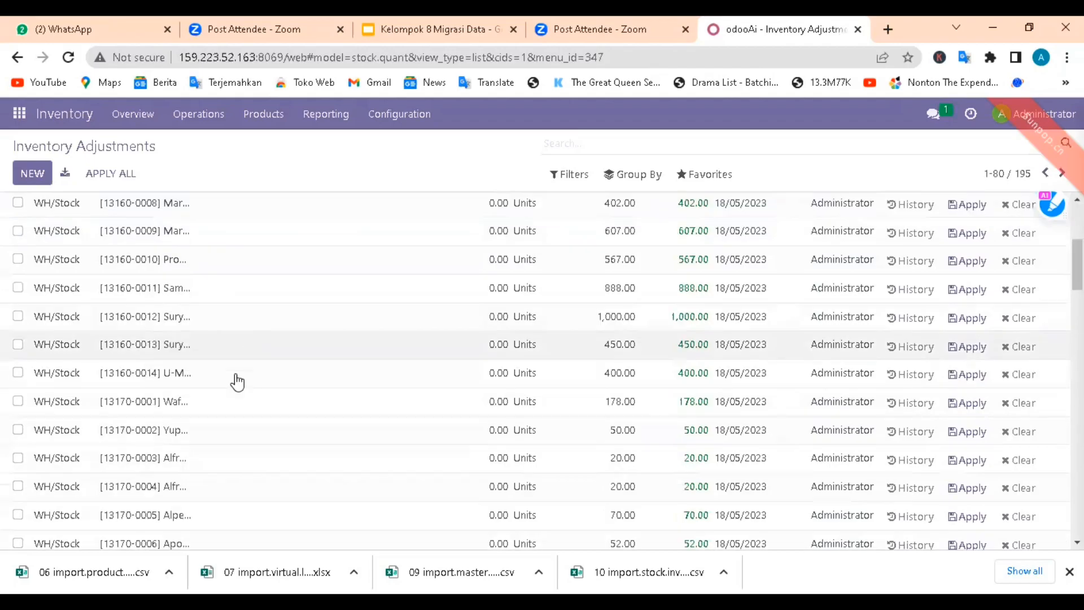
scroll(237, 373, down, 8)
scroll(143, 257, up, 14)
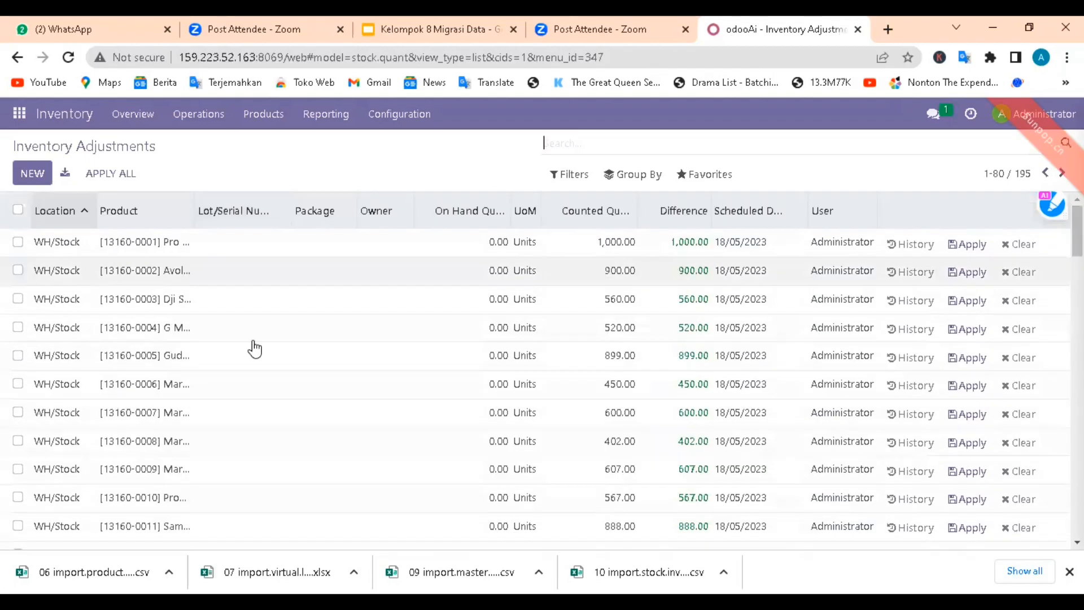
scroll(288, 414, down, 10)
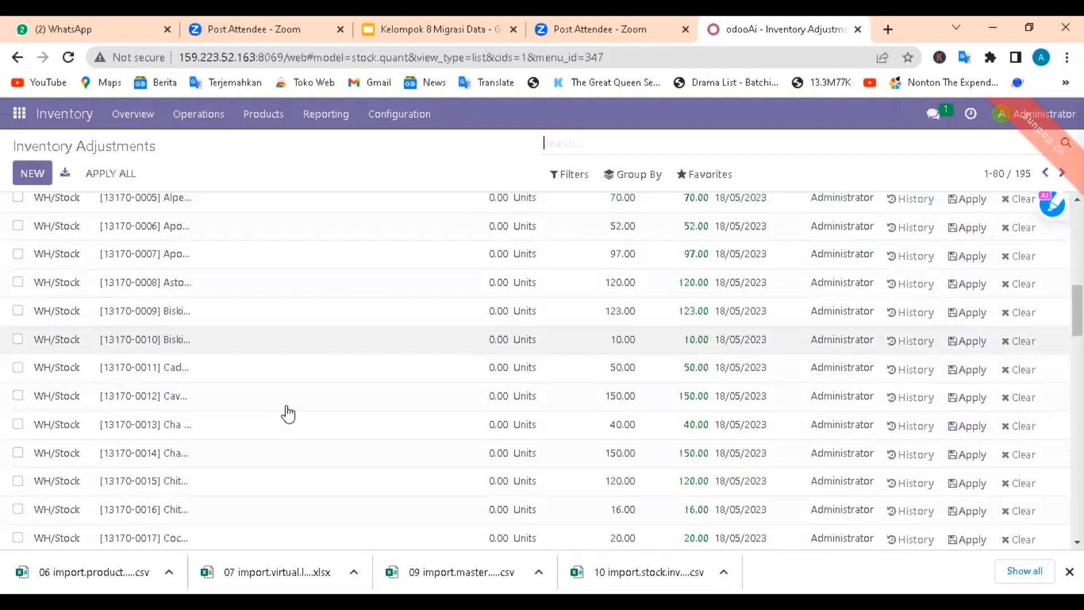
scroll(285, 415, down, 10)
scroll(284, 253, up, 4)
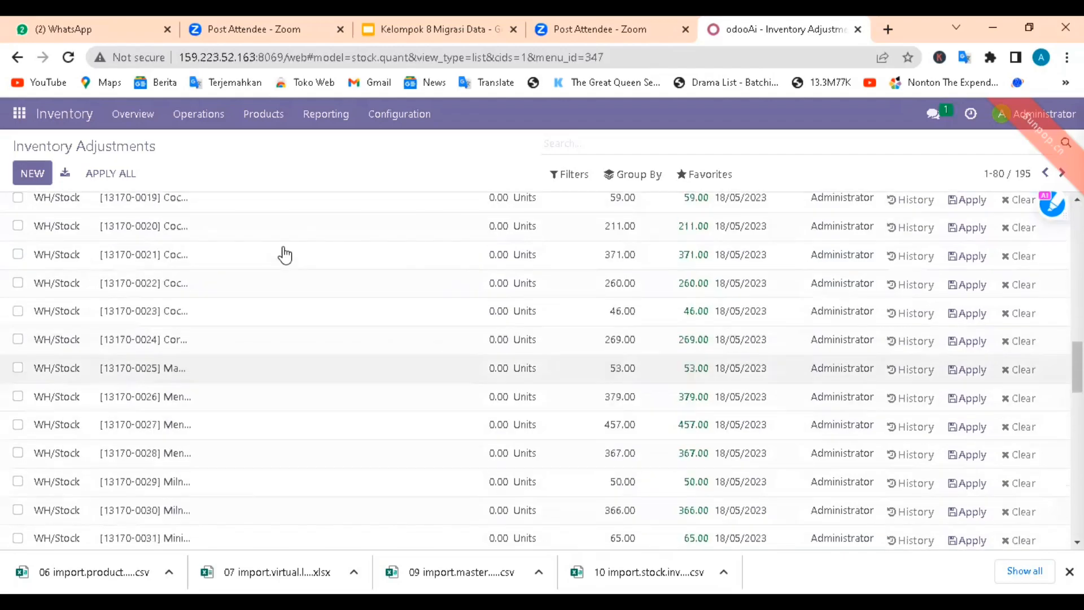
scroll(285, 256, up, 10)
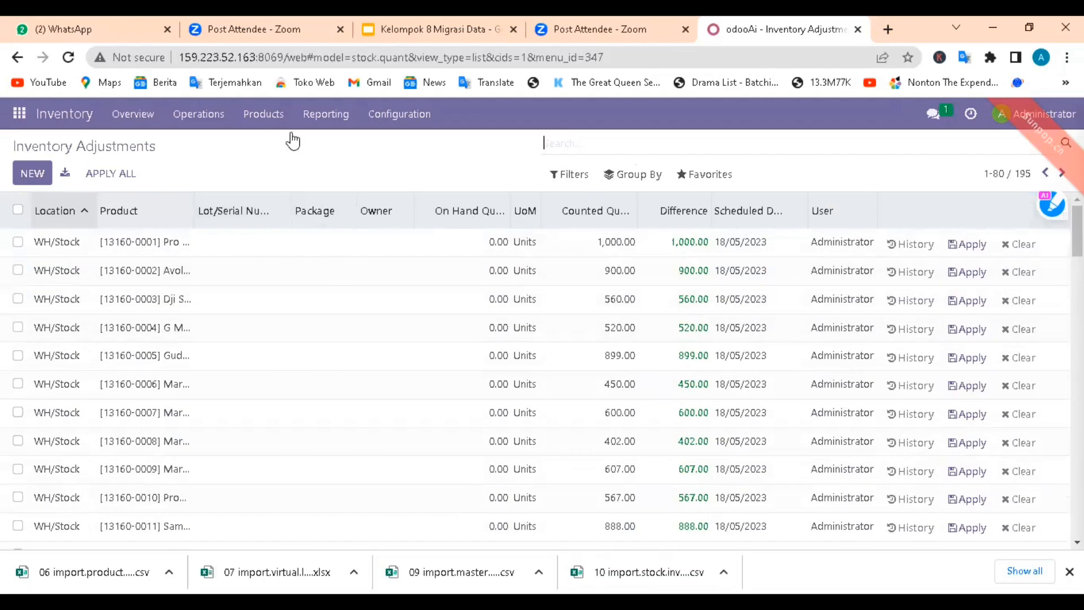
- Open the Products list in Inventory and start a record import for it
click(266, 115)
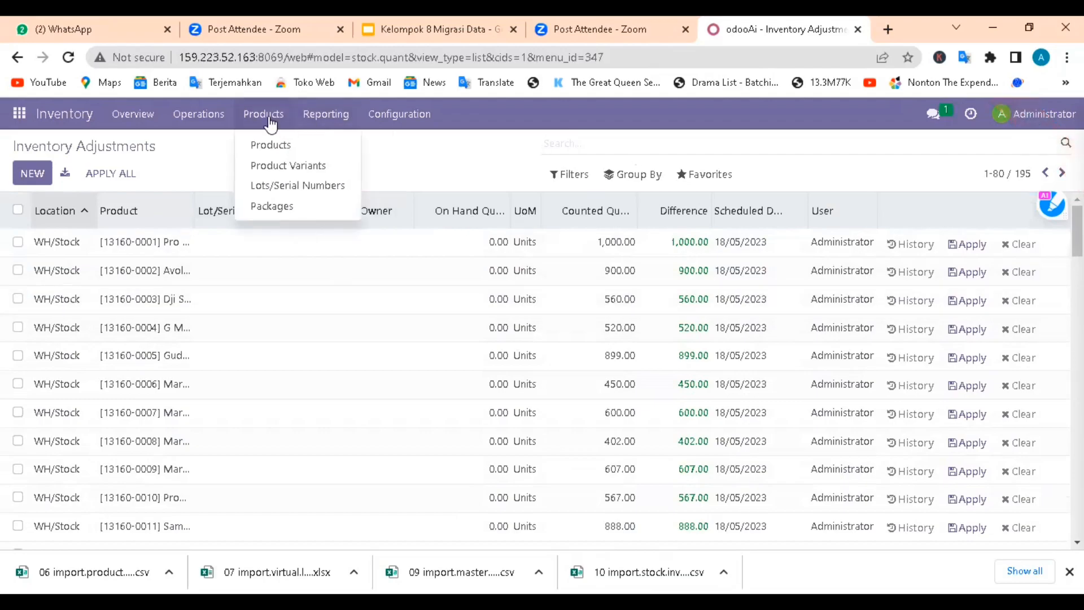
click(274, 147)
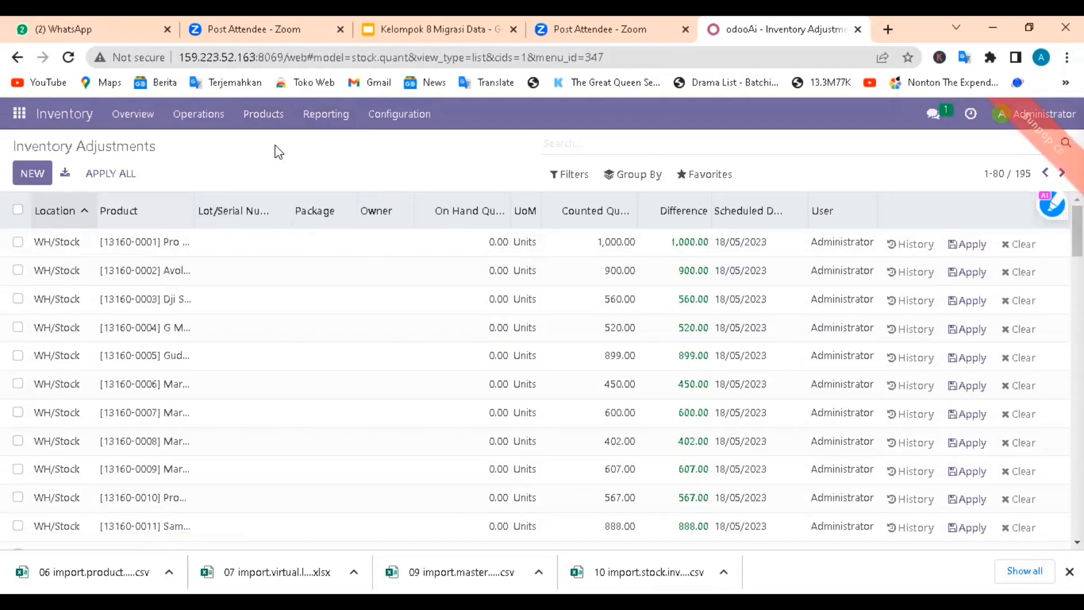
click(700, 182)
click(721, 232)
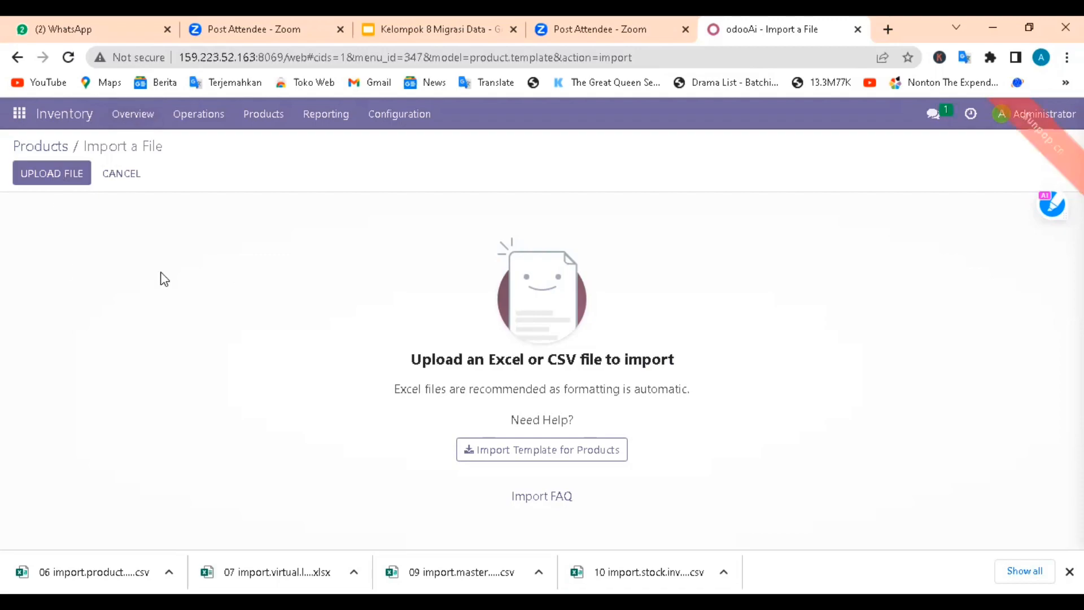
- Upload the file 09 import.master.product from Downloads for the product import
click(50, 169)
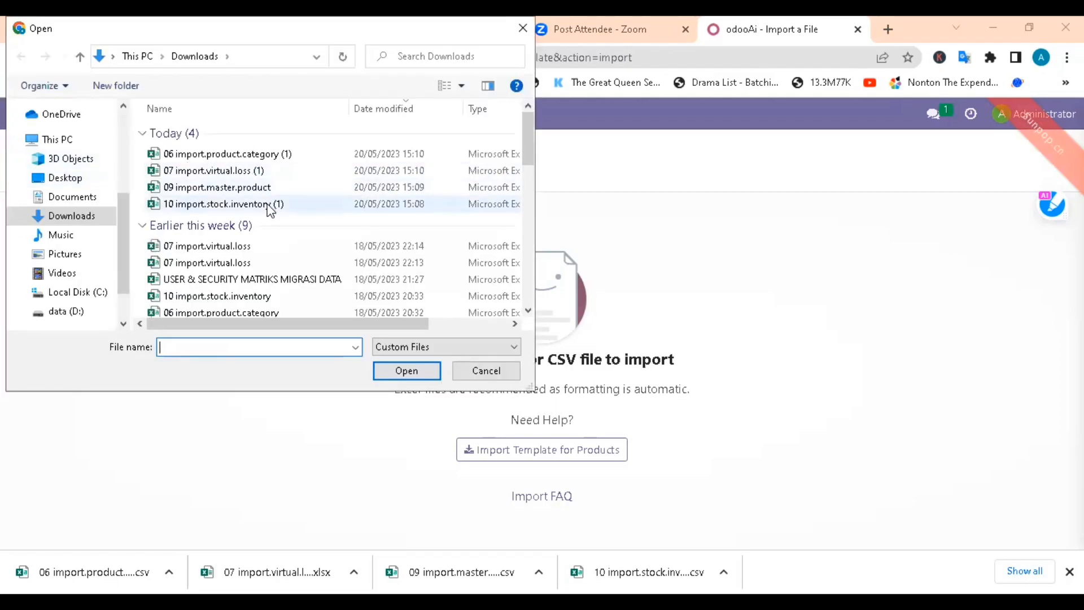
click(261, 189)
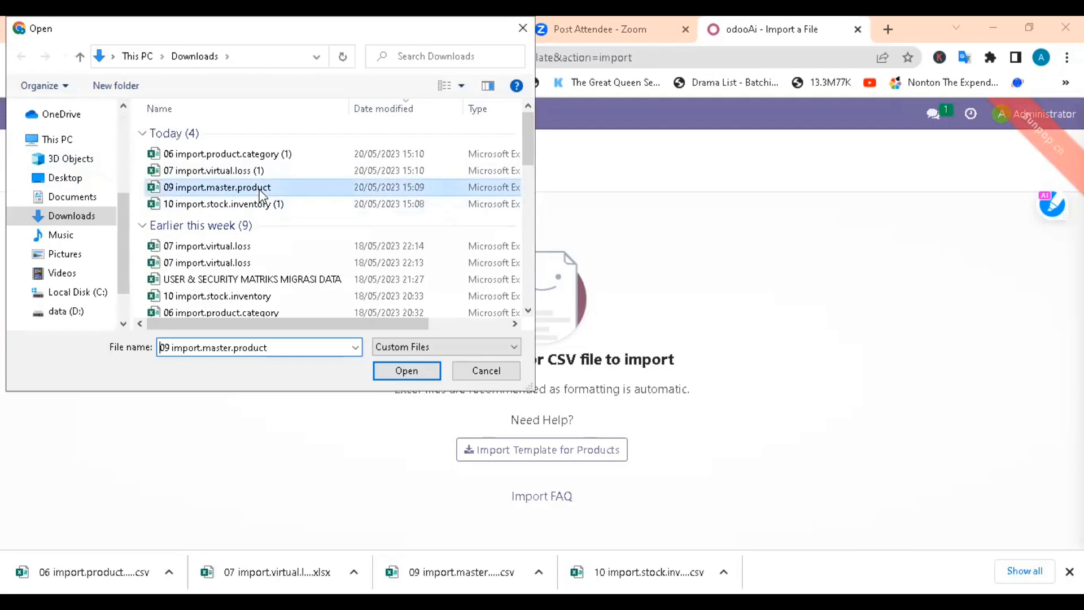
click(424, 370)
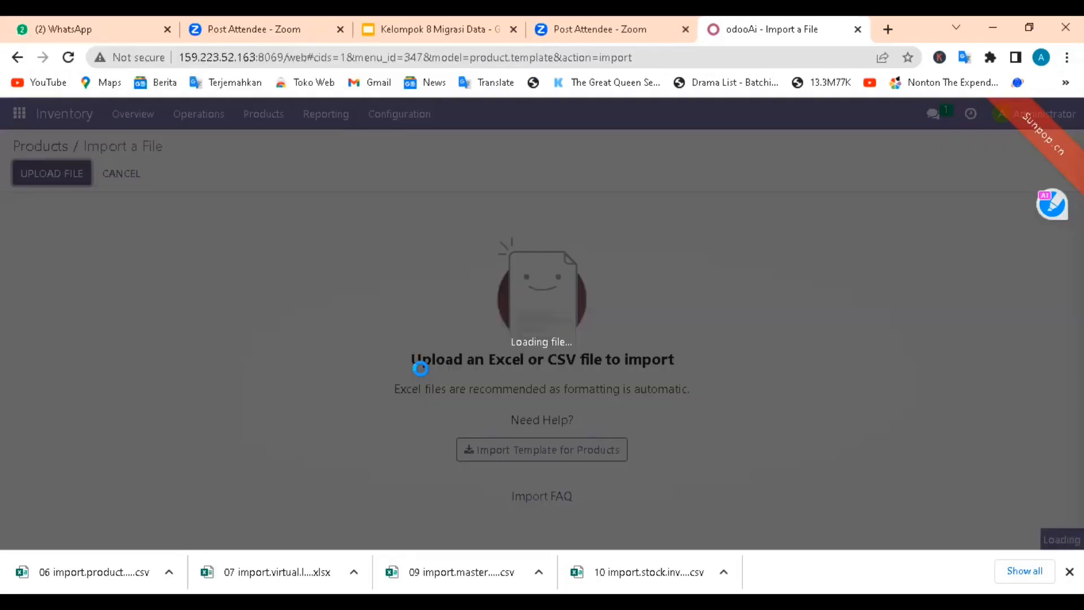
- Test the product import from 09 import.master.product.csv and review how its file columns map to Odoo fields
scroll(278, 321, down, 2)
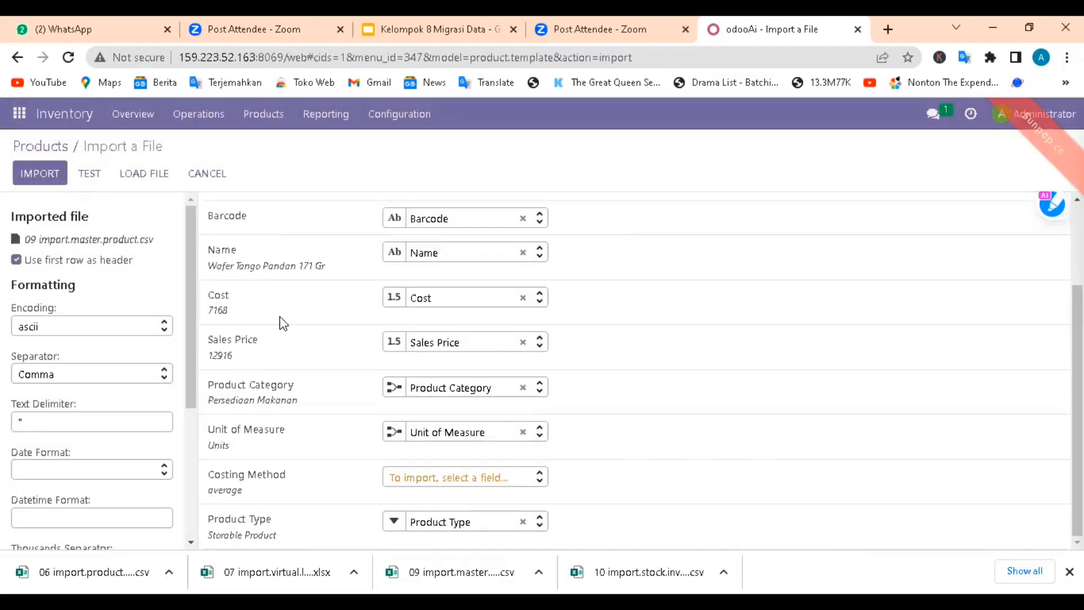
scroll(278, 322, up, 2)
click(90, 176)
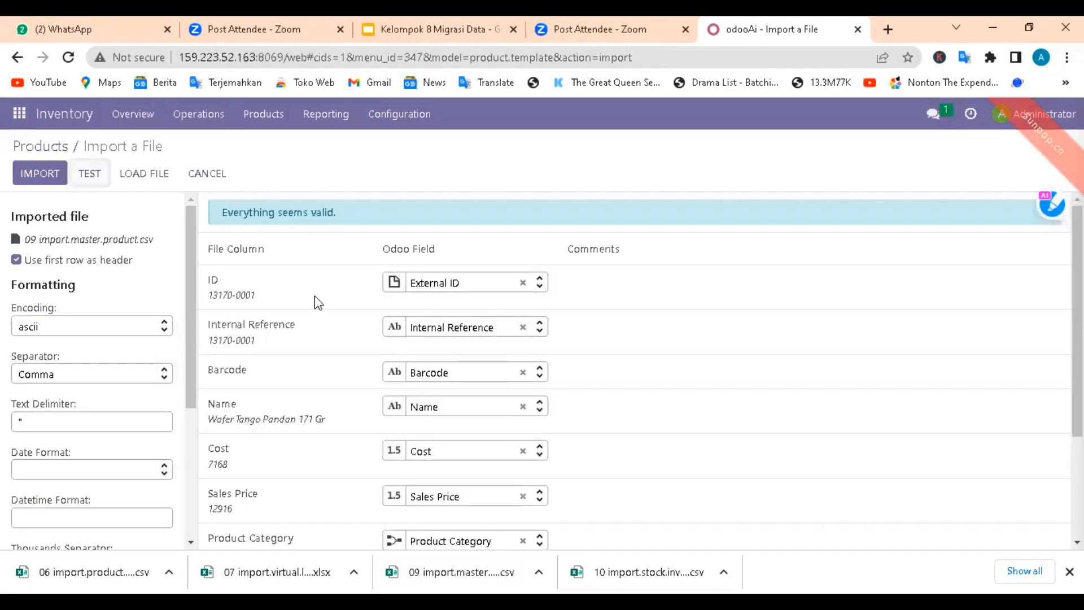
scroll(314, 299, down, 3)
scroll(314, 308, up, 3)
key(alt+Tab)
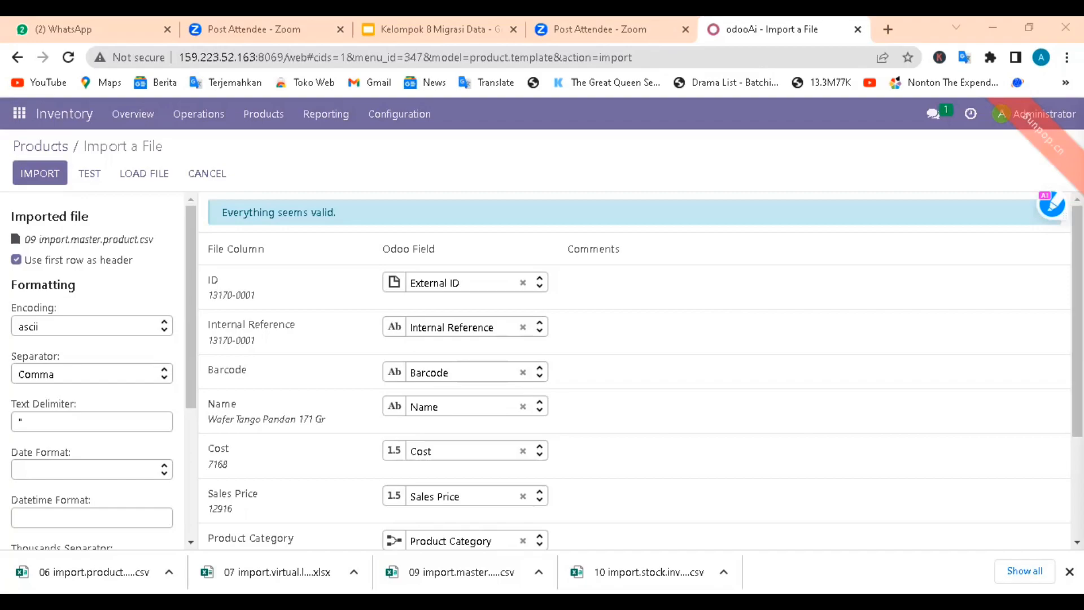
click(90, 173)
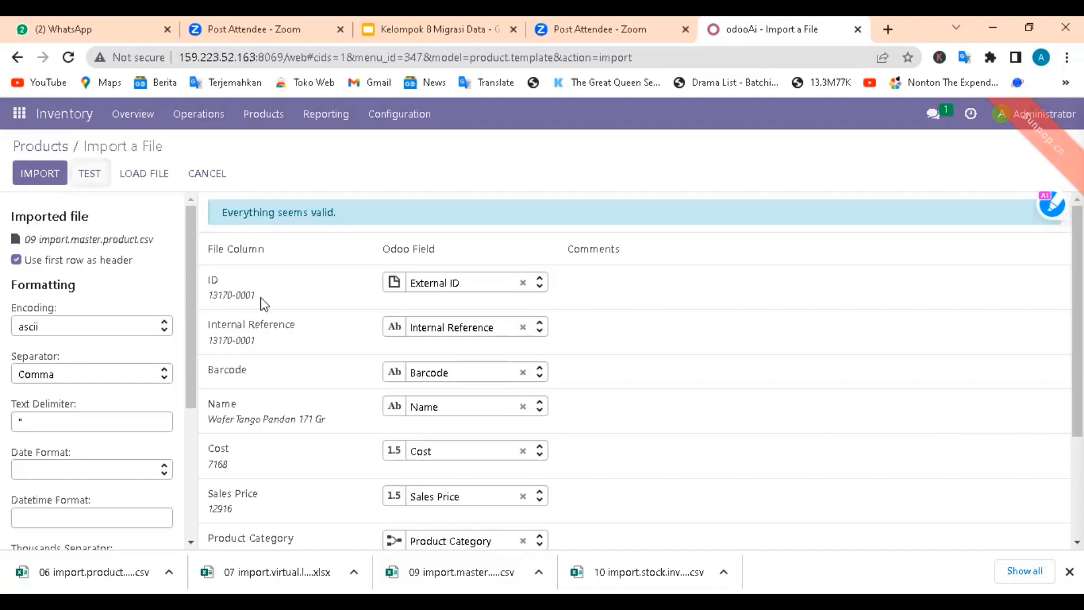
scroll(274, 385, down, 3)
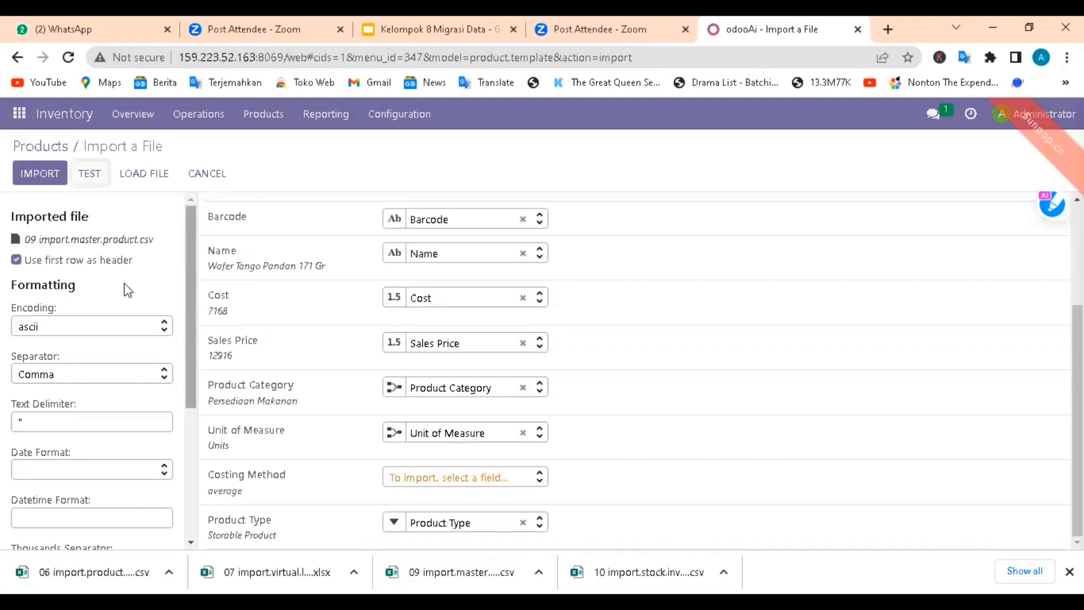
- Return to the Products list and look through the product cards with their references, prices and on-hand quantities
click(54, 149)
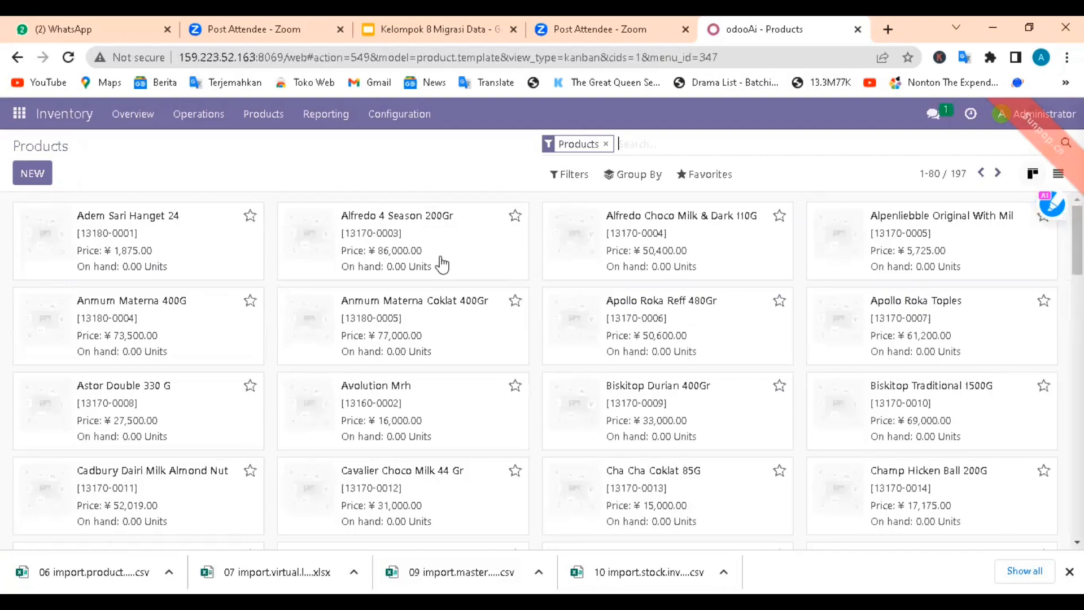
scroll(443, 361, down, 1)
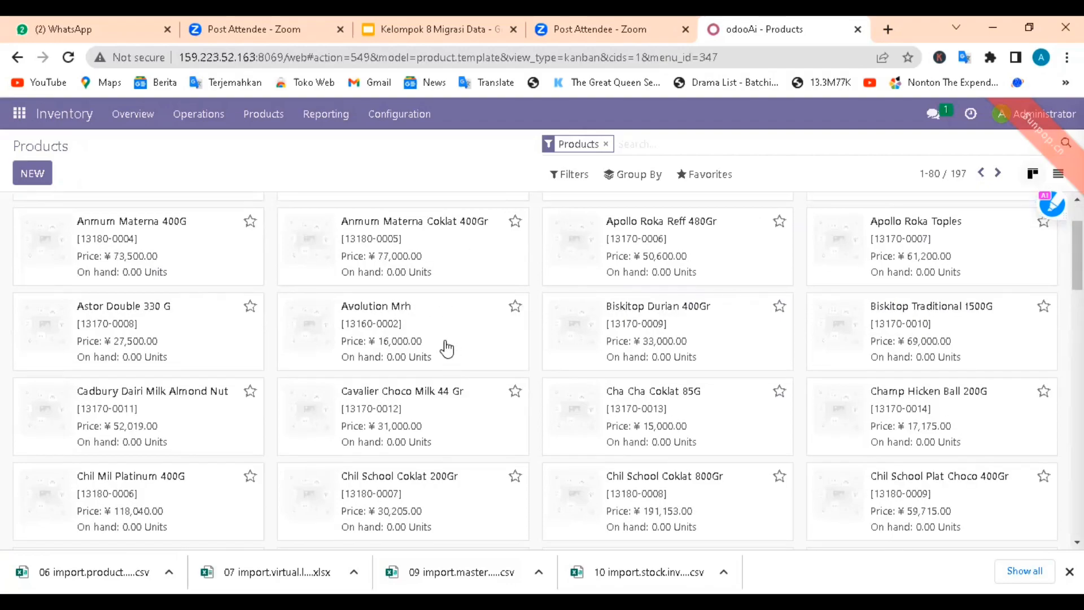
scroll(446, 349, up, 1)
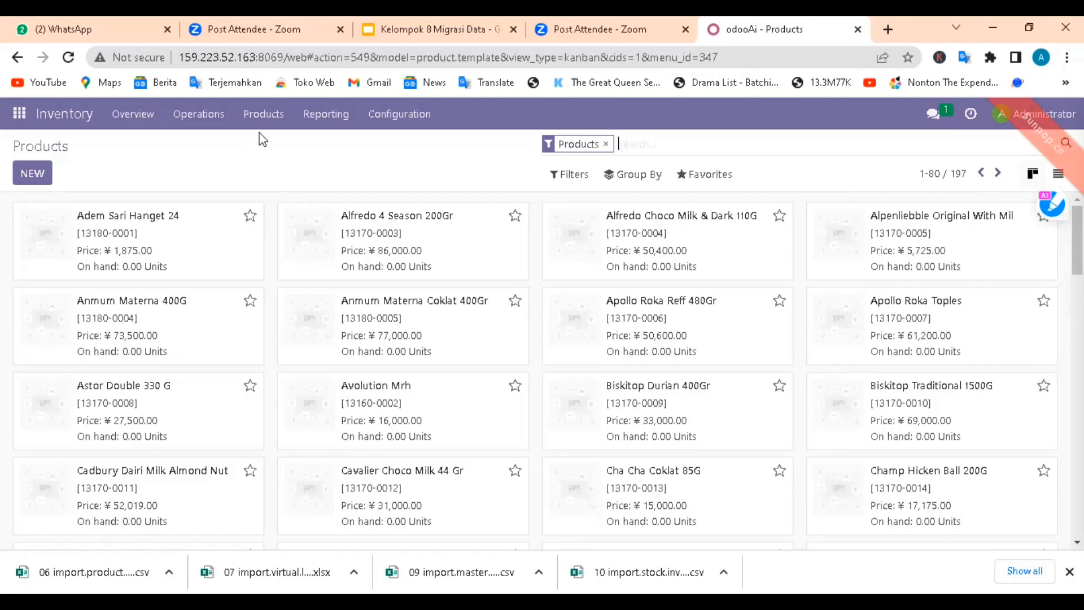
- Open the warehouse Locations list in the Inventory configuration and start a record import for it
click(406, 117)
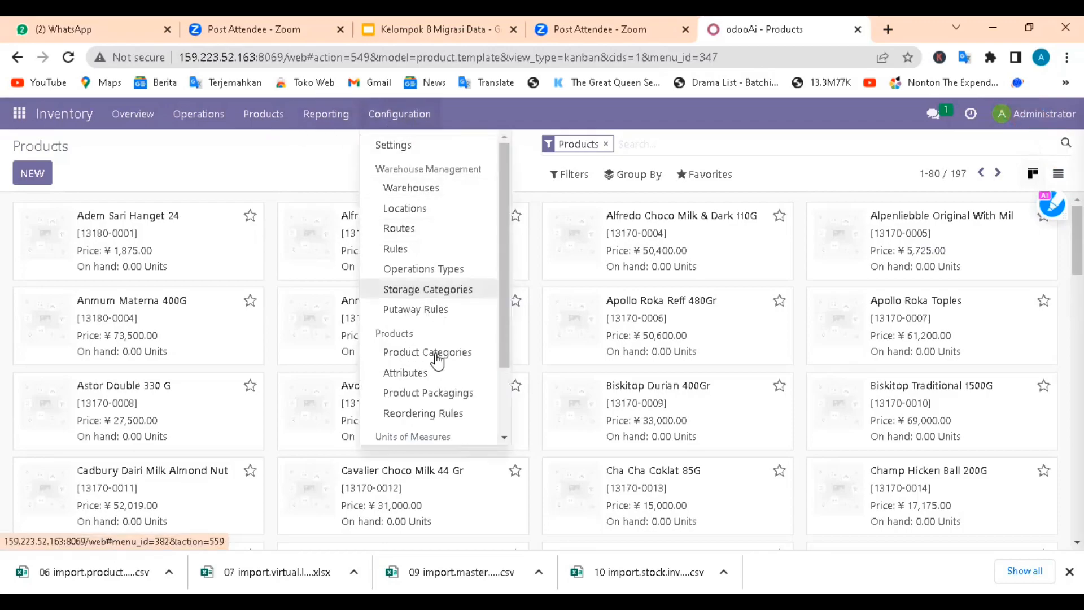
click(334, 127)
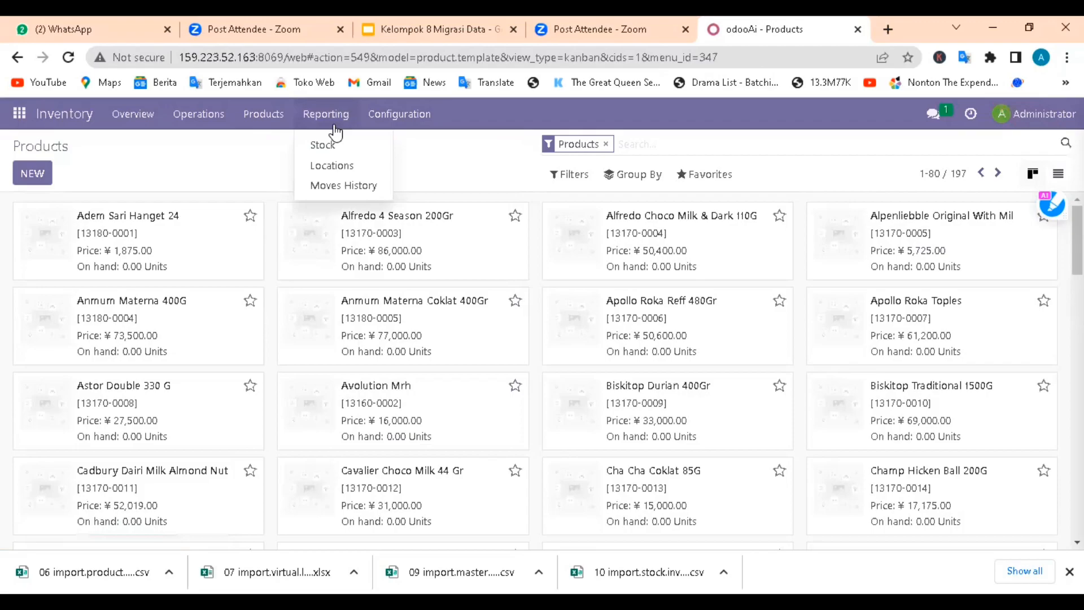
click(396, 115)
click(424, 216)
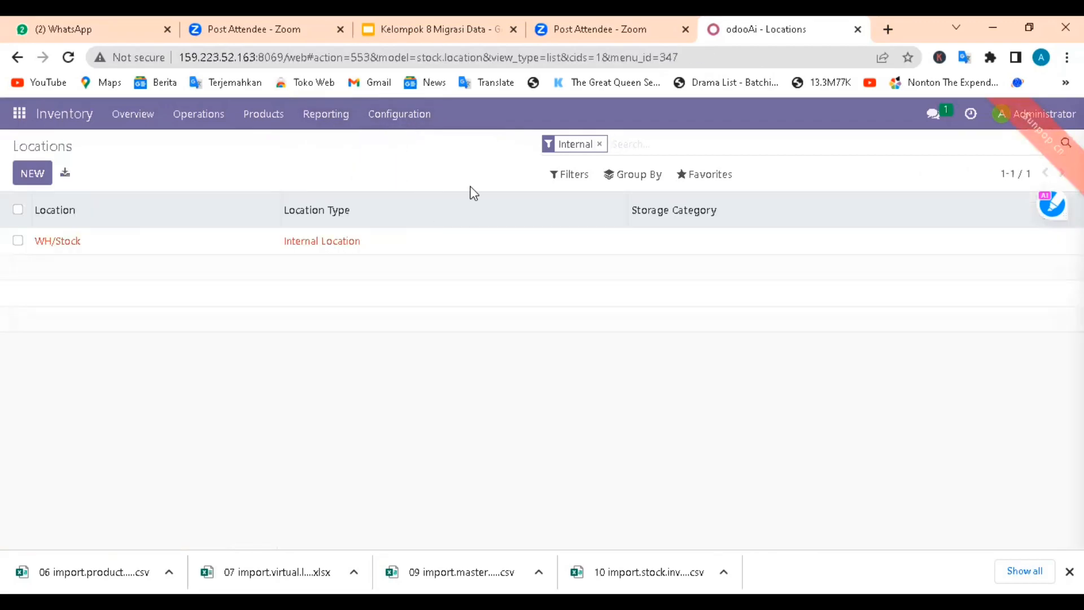
click(691, 179)
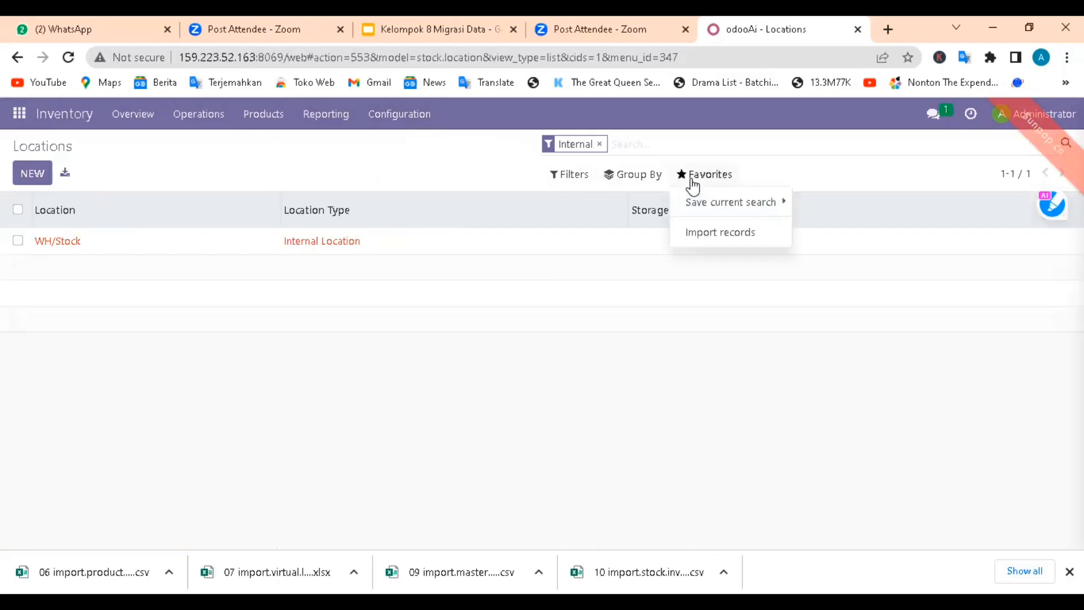
click(711, 234)
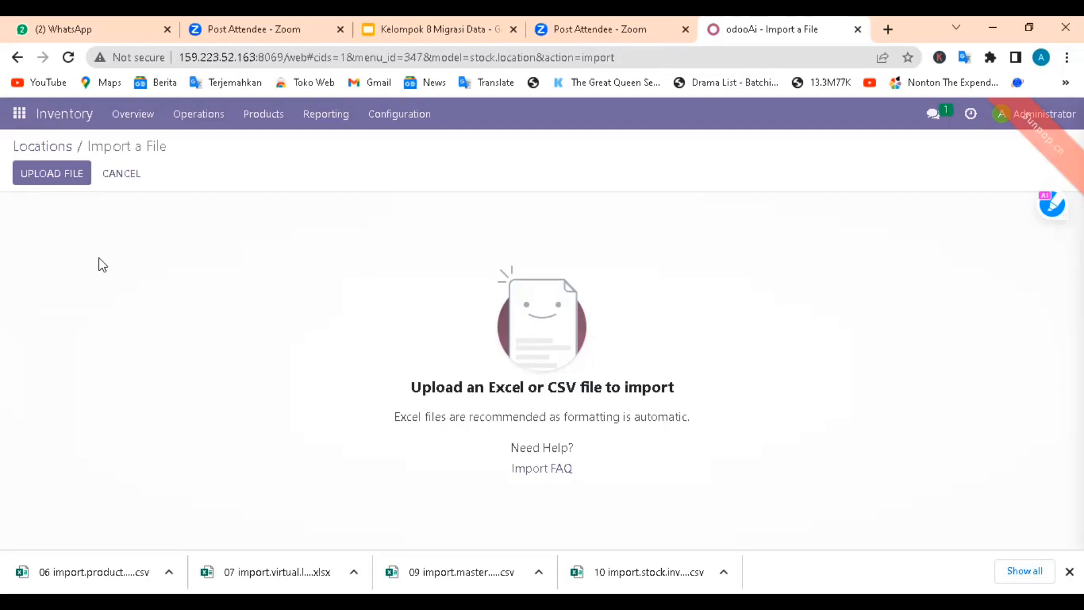
- Upload 07 import.virtual.loss (1) from Downloads, test it and import its inventory loss locations
click(43, 175)
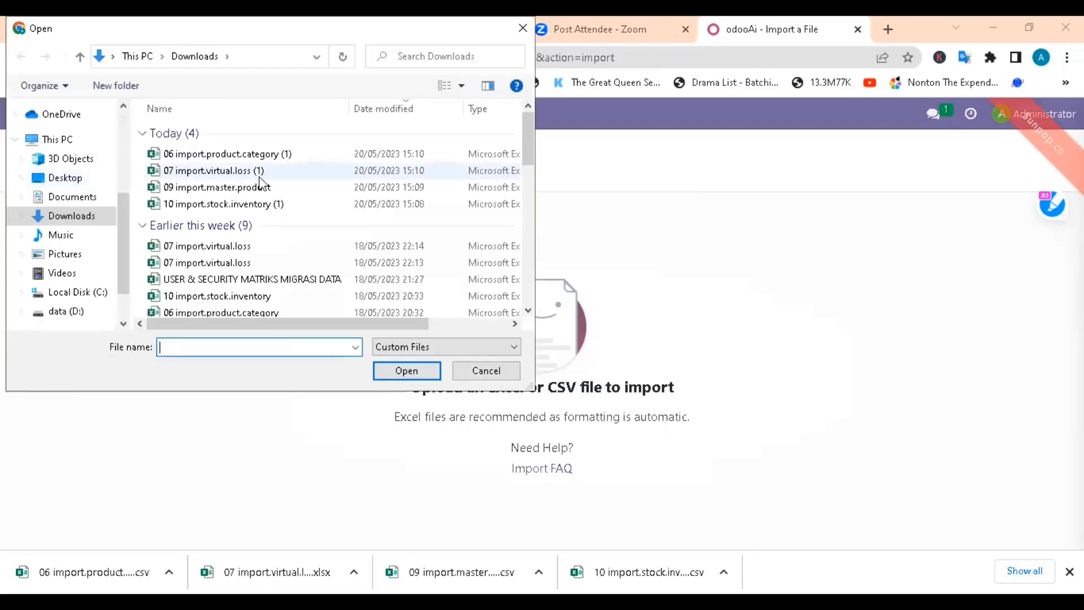
click(256, 175)
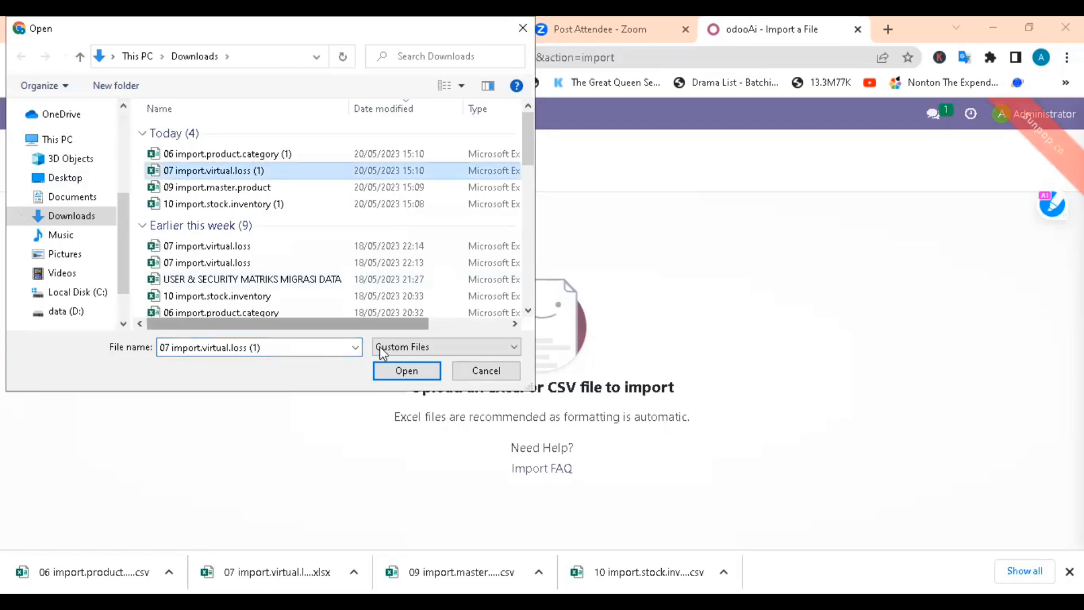
click(407, 371)
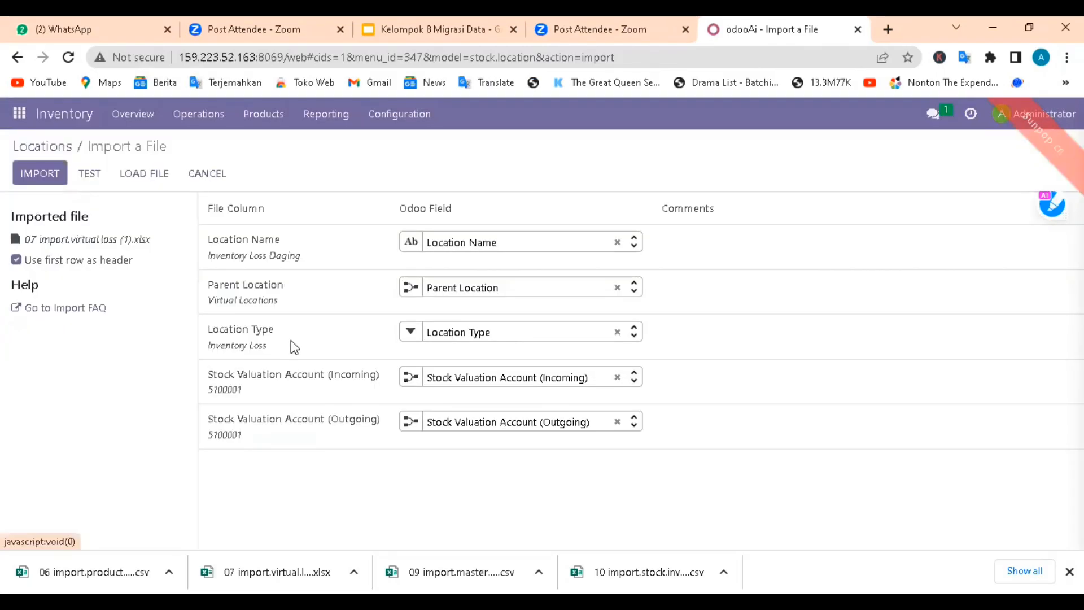
click(91, 174)
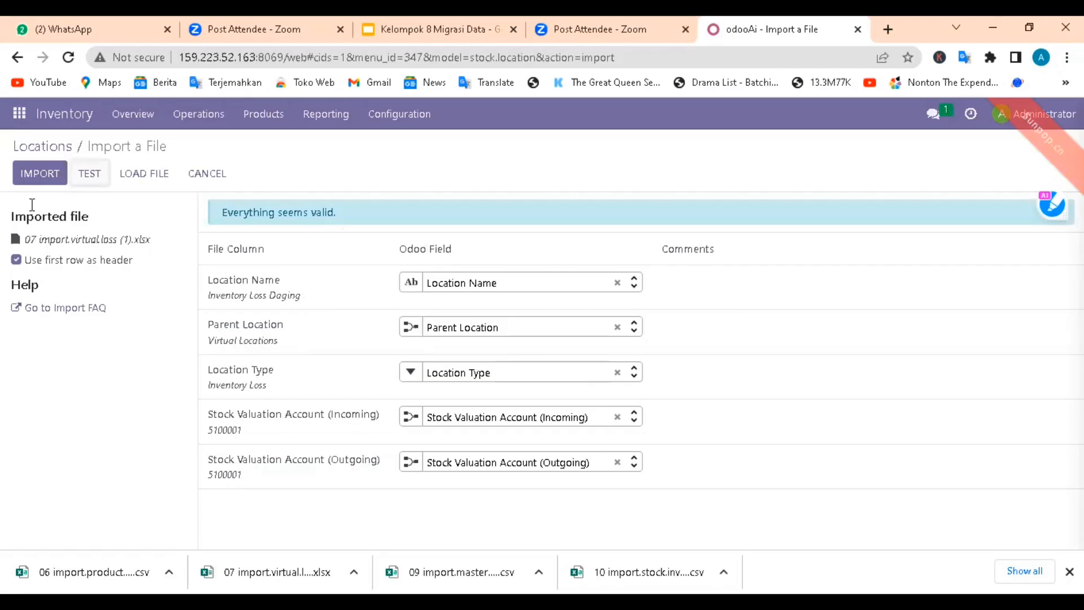
click(37, 173)
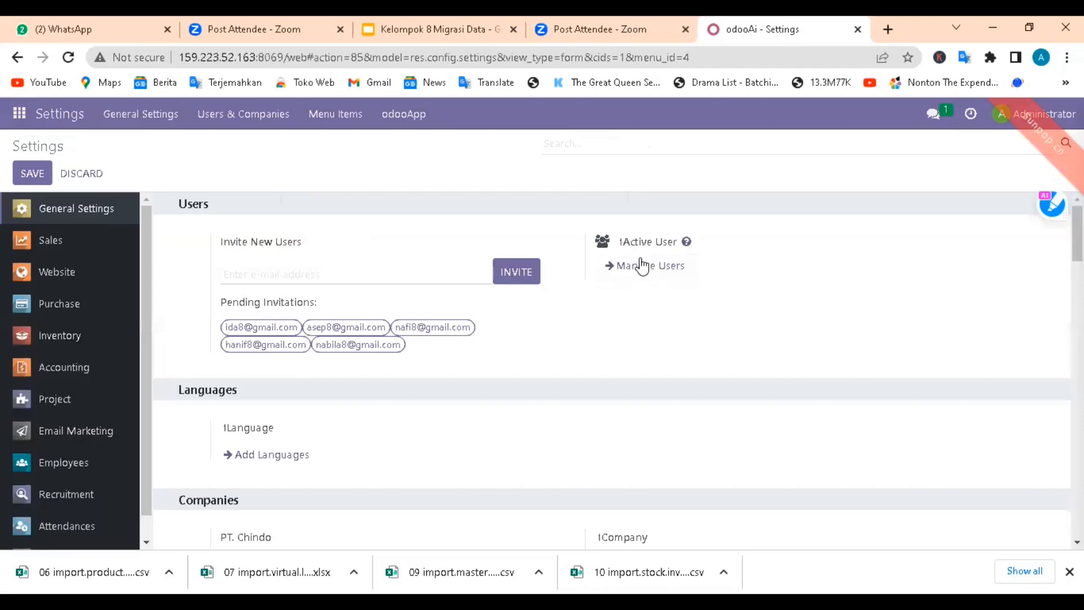
- Open user management from the General Settings and start a record import for the Users list
click(644, 265)
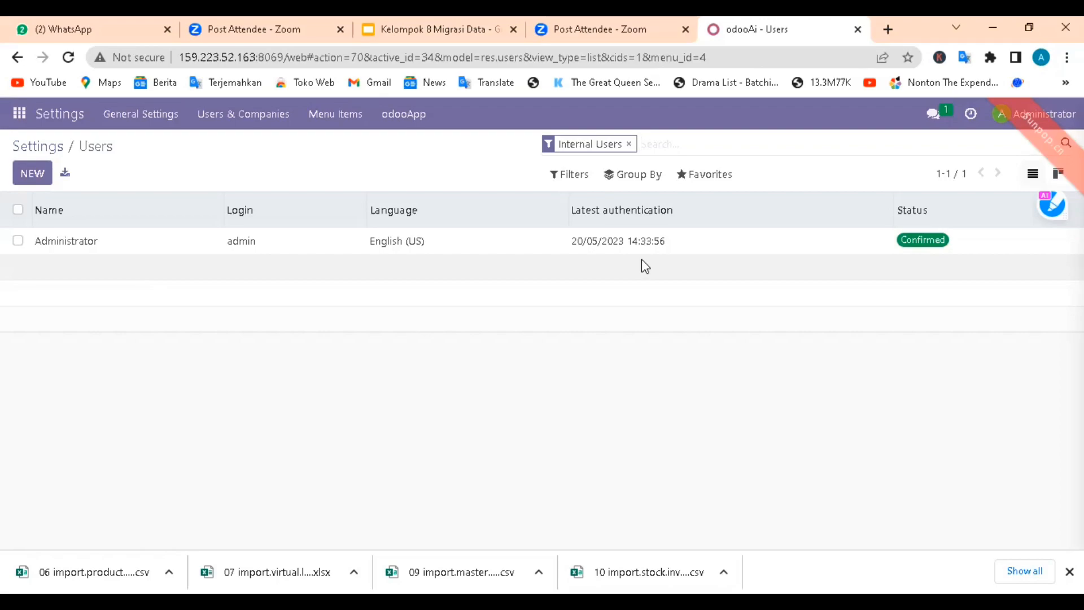
click(698, 178)
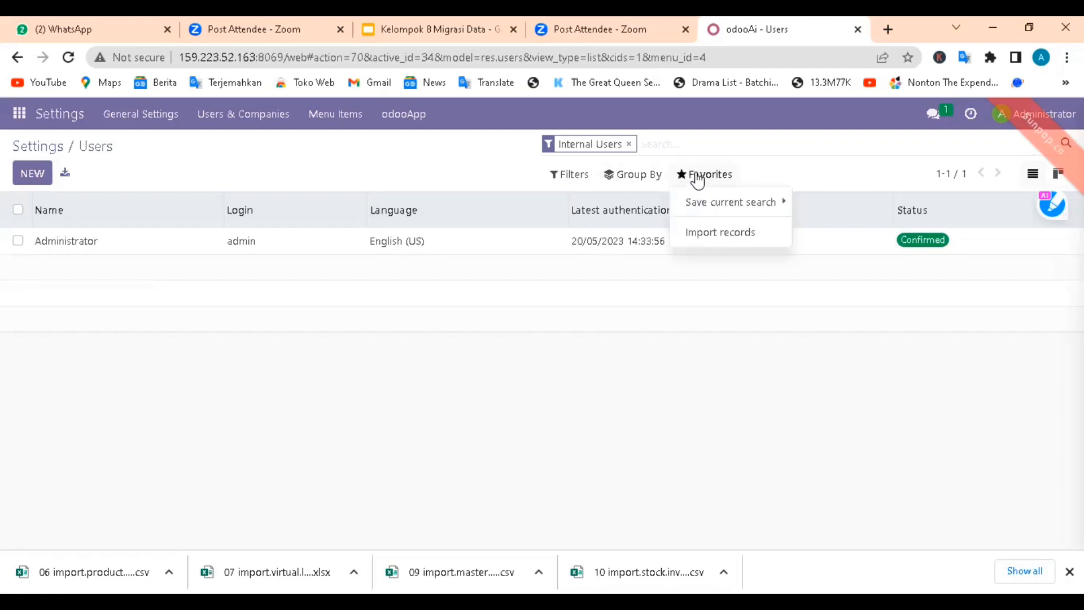
click(717, 237)
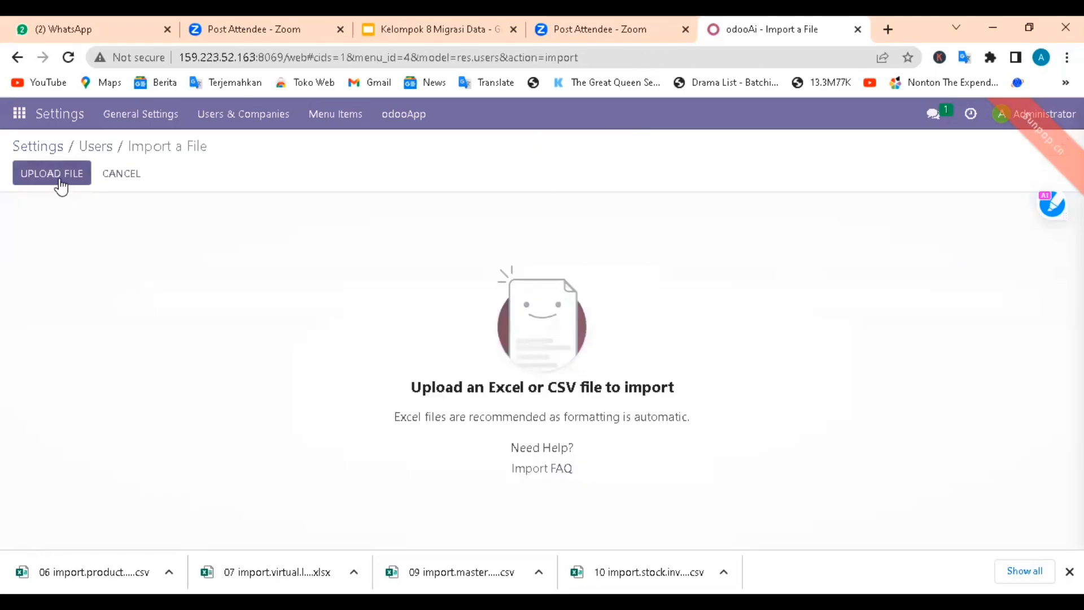
- Upload USER & SECURITY MATRIKS MIGRASI DATA from Downloads, test its User sheet and import the users
click(52, 173)
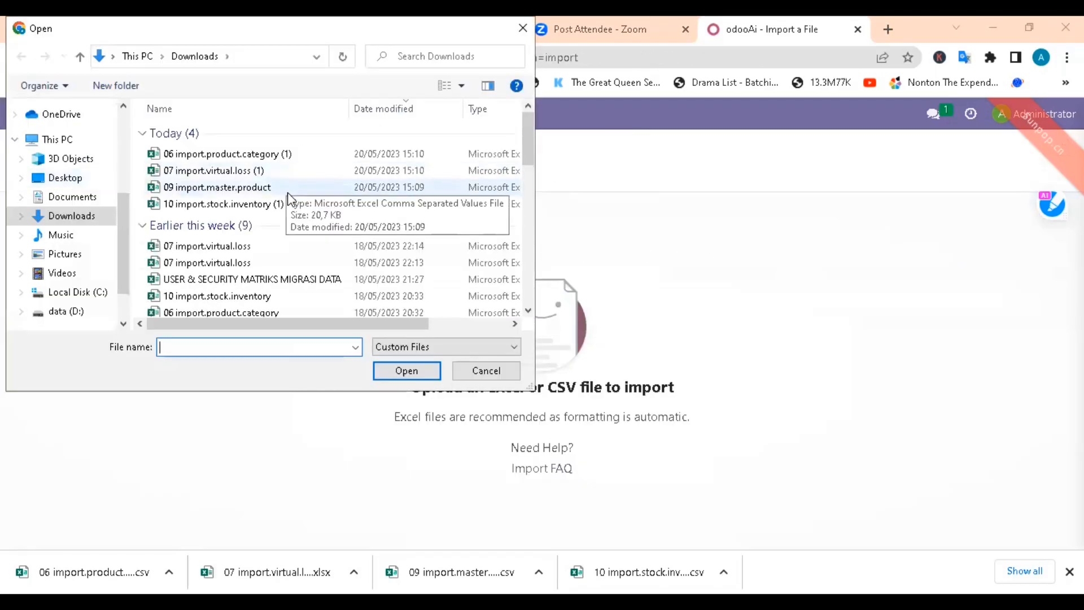
click(250, 280)
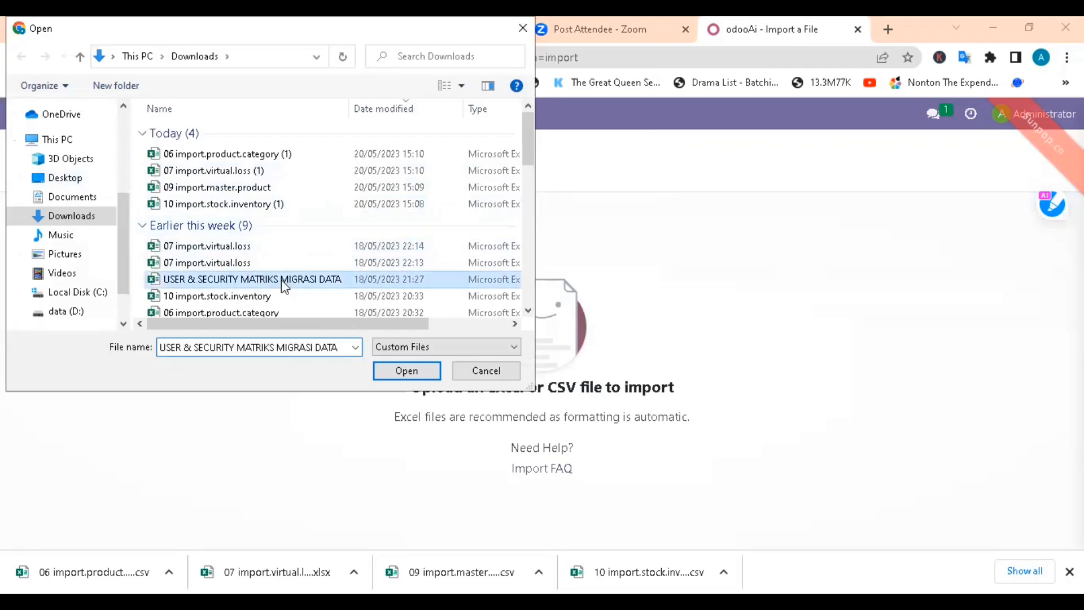
click(407, 370)
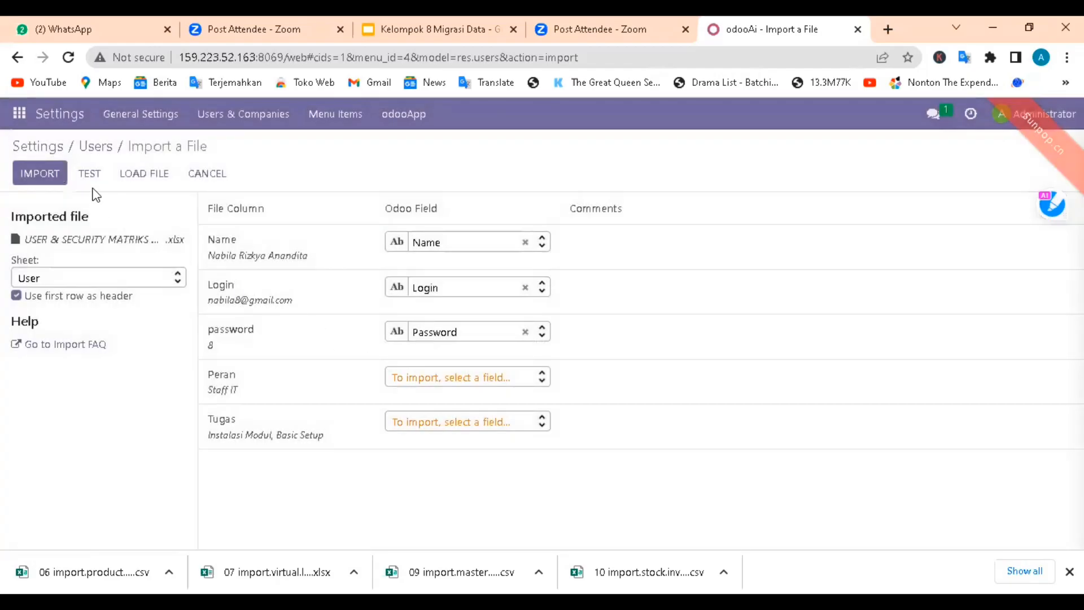
click(87, 174)
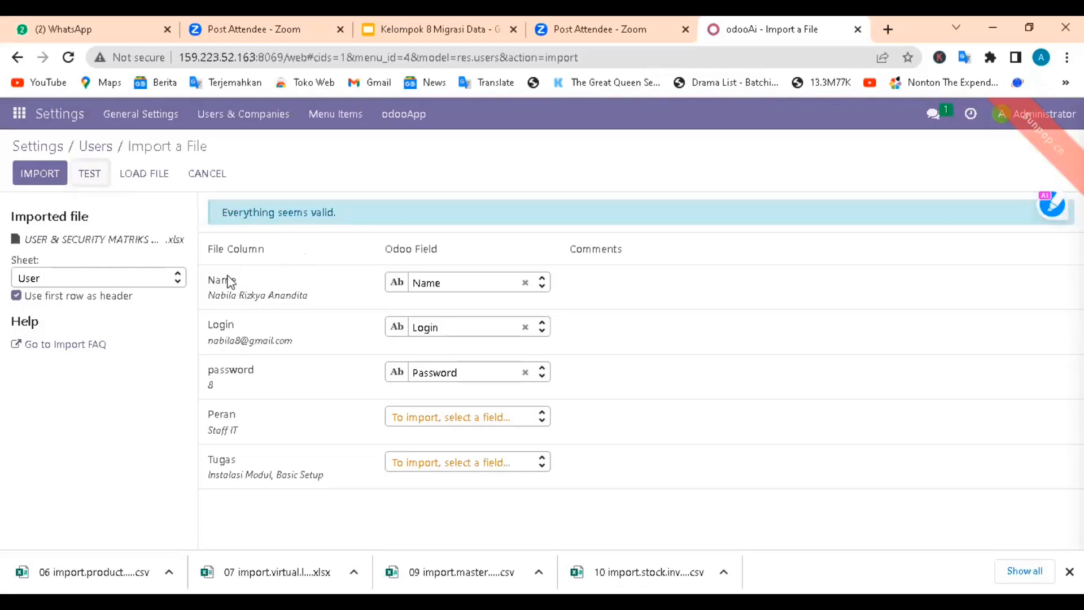
click(33, 171)
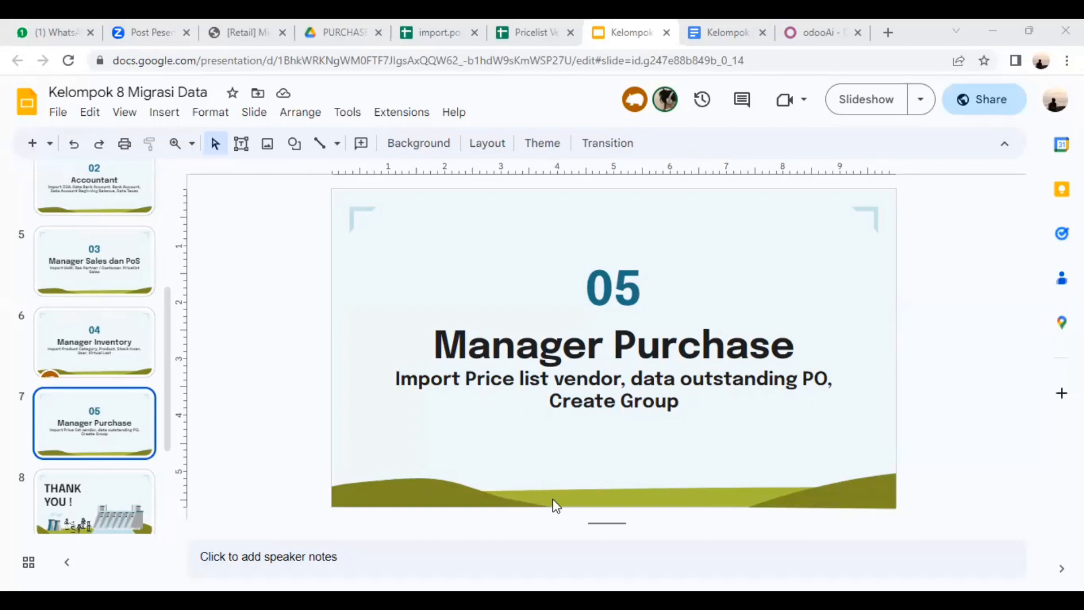
- Switch from the presentation to Odoo and open the Vendors list in the Purchase app
click(816, 34)
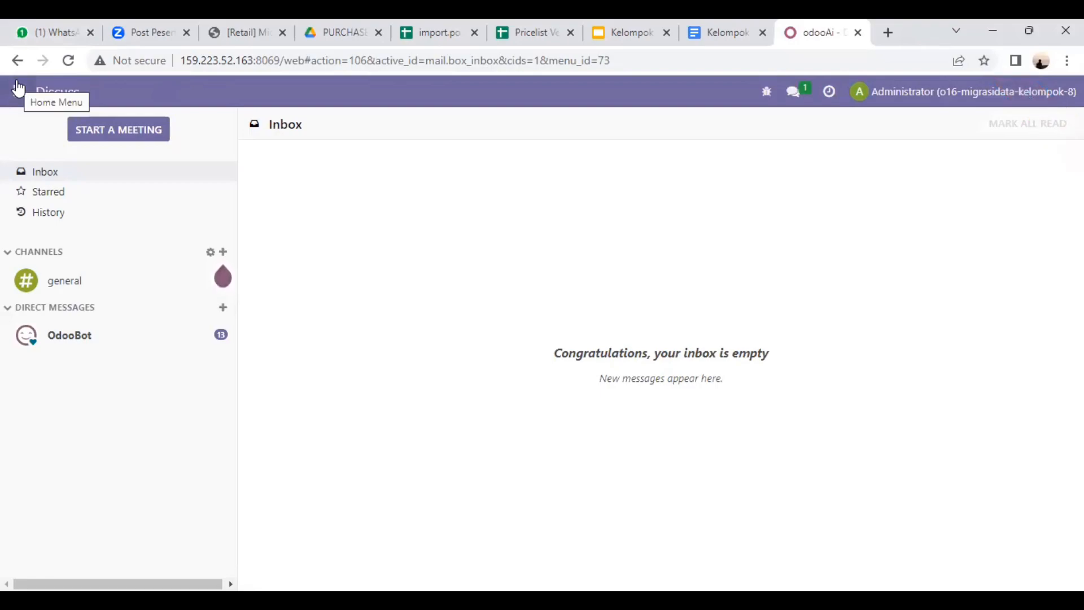
click(18, 89)
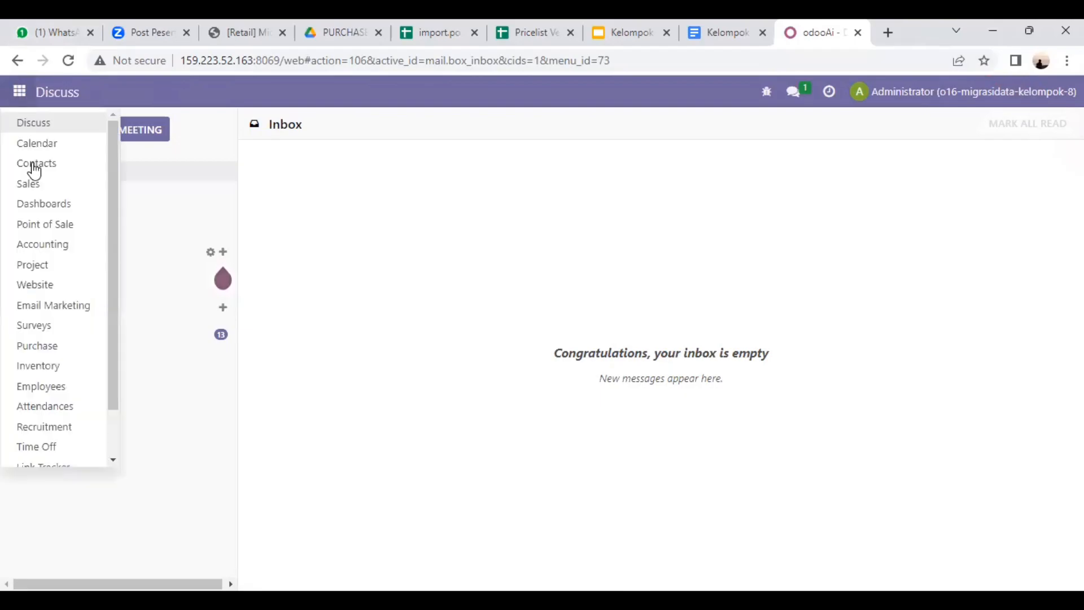
click(57, 348)
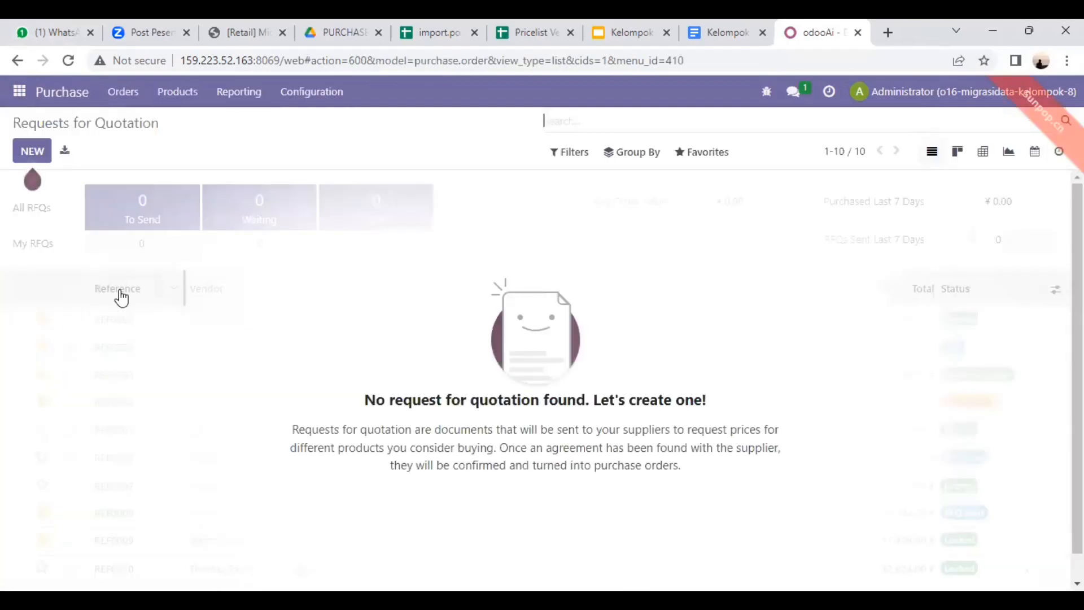
click(136, 95)
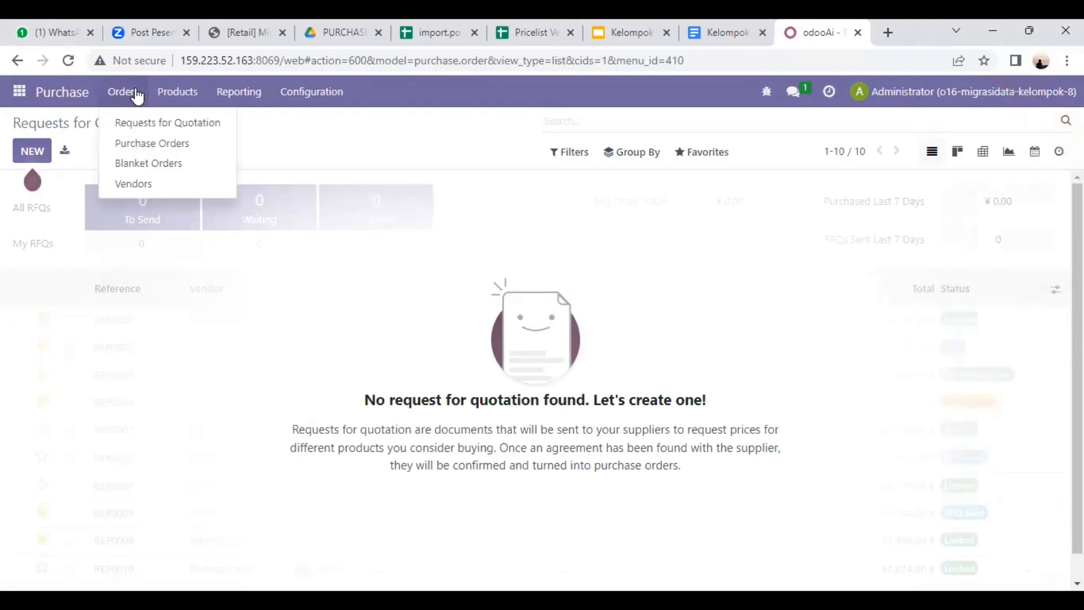
click(133, 184)
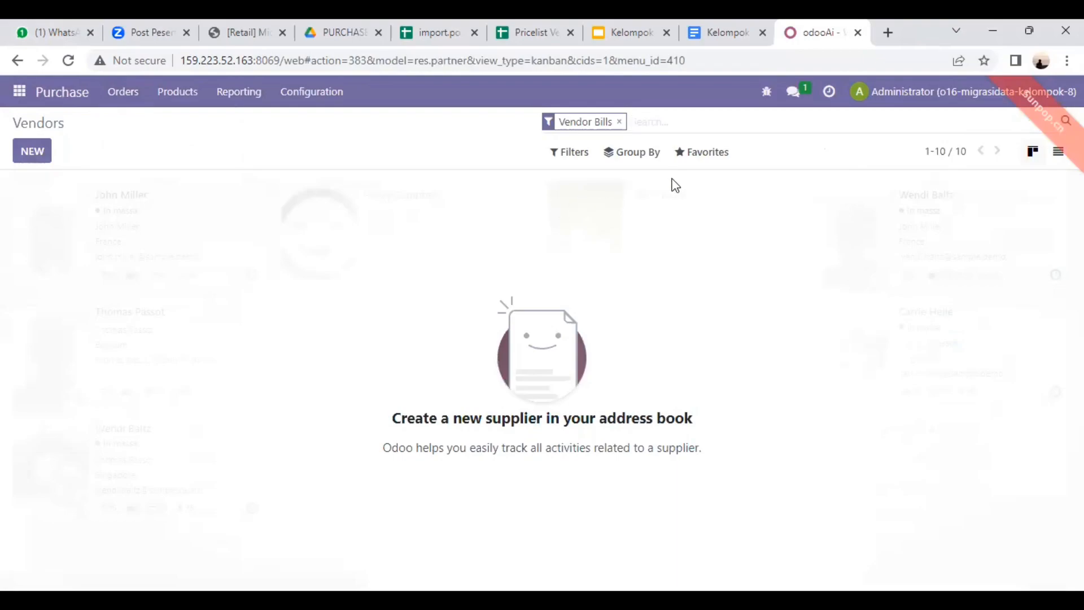
- Start a record import for vendors and check the source file Mater data vendor new.csv in Google Drive
click(710, 152)
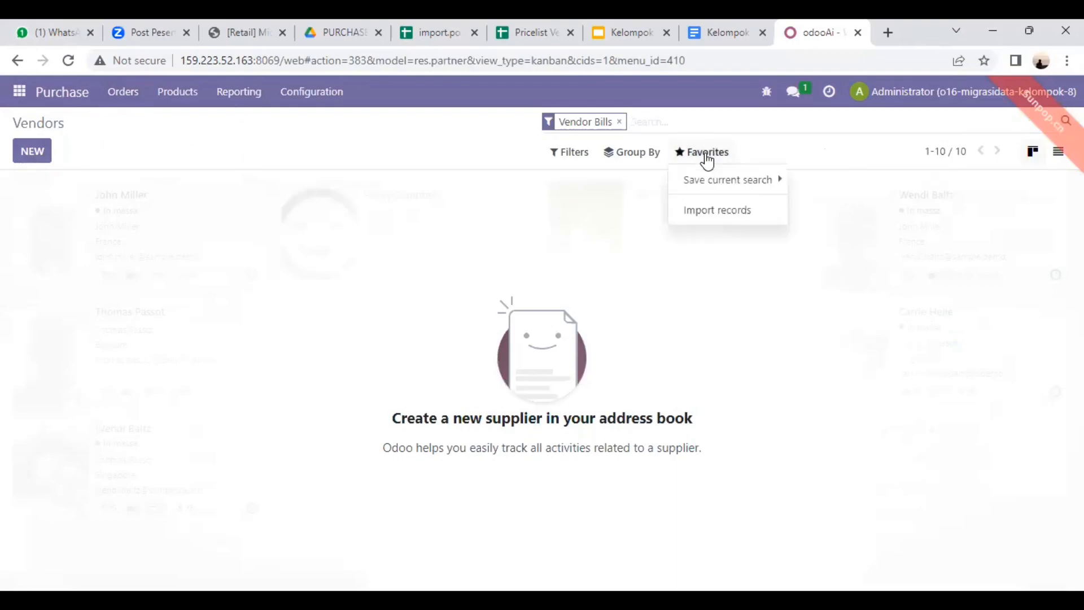
click(706, 215)
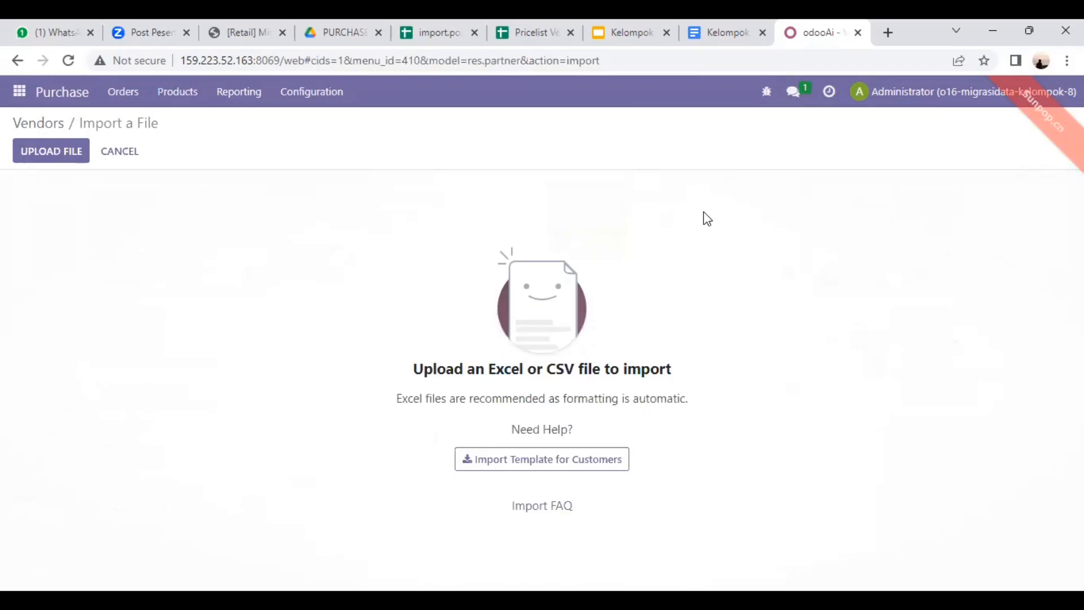
click(347, 34)
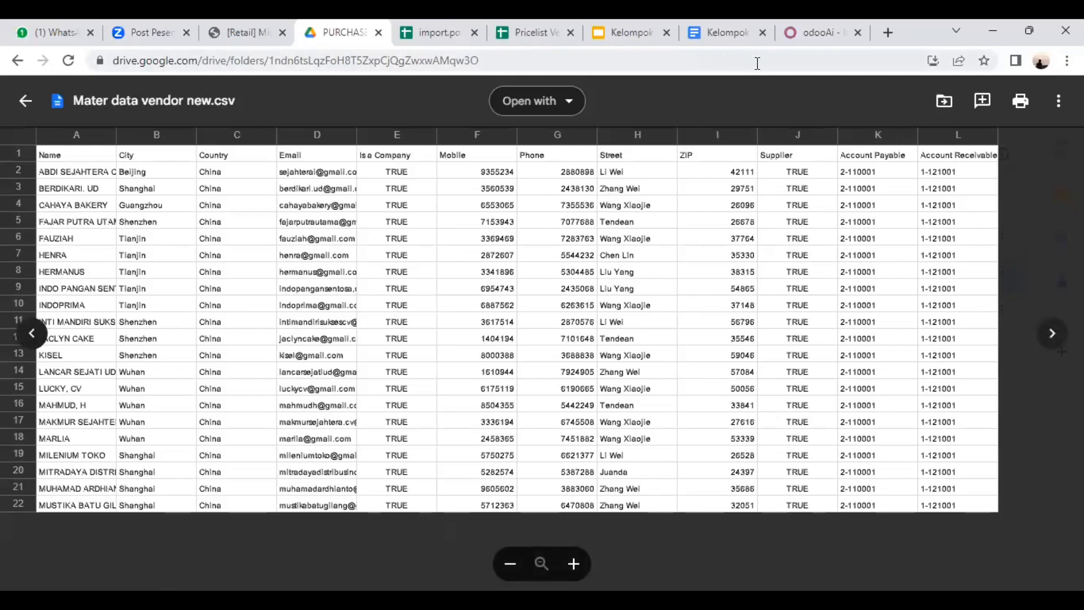
click(811, 32)
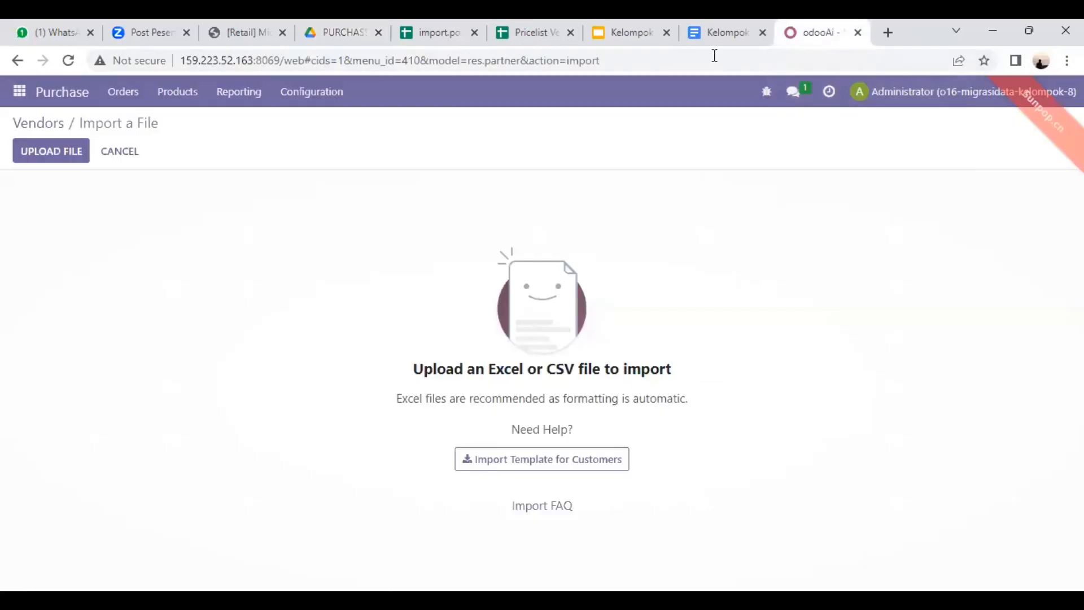
- Upload Mater data vendor new (2) from Downloads, test the file and import the vendors
click(59, 155)
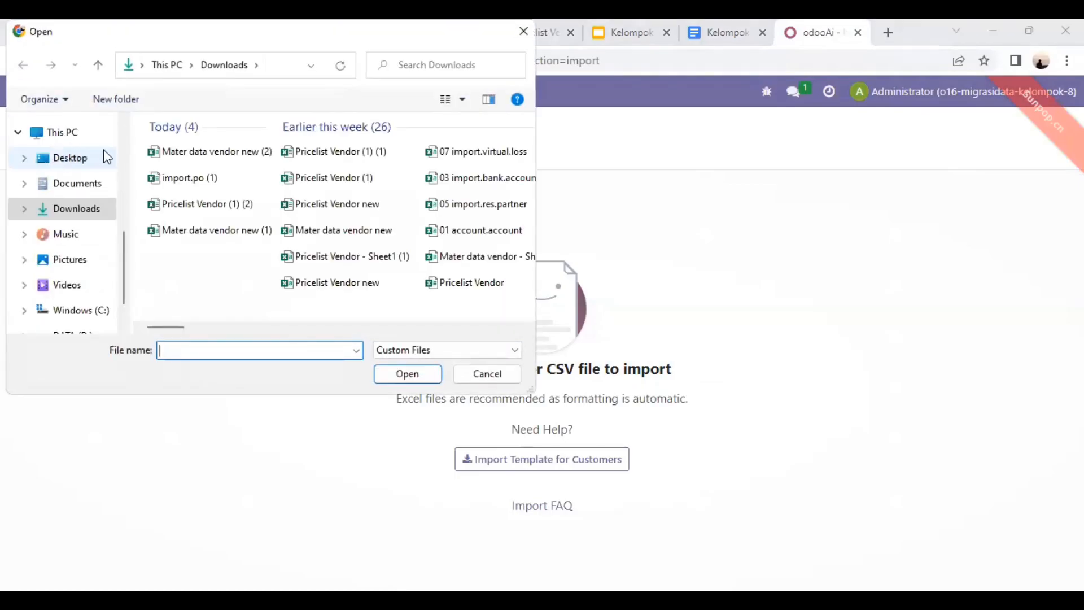
double_click(186, 151)
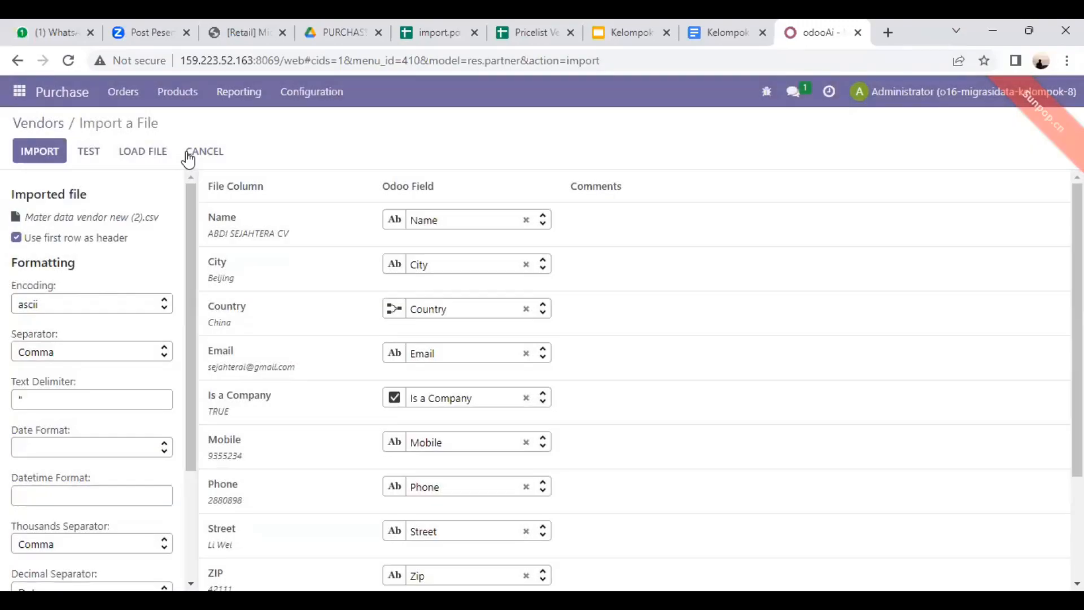
click(92, 154)
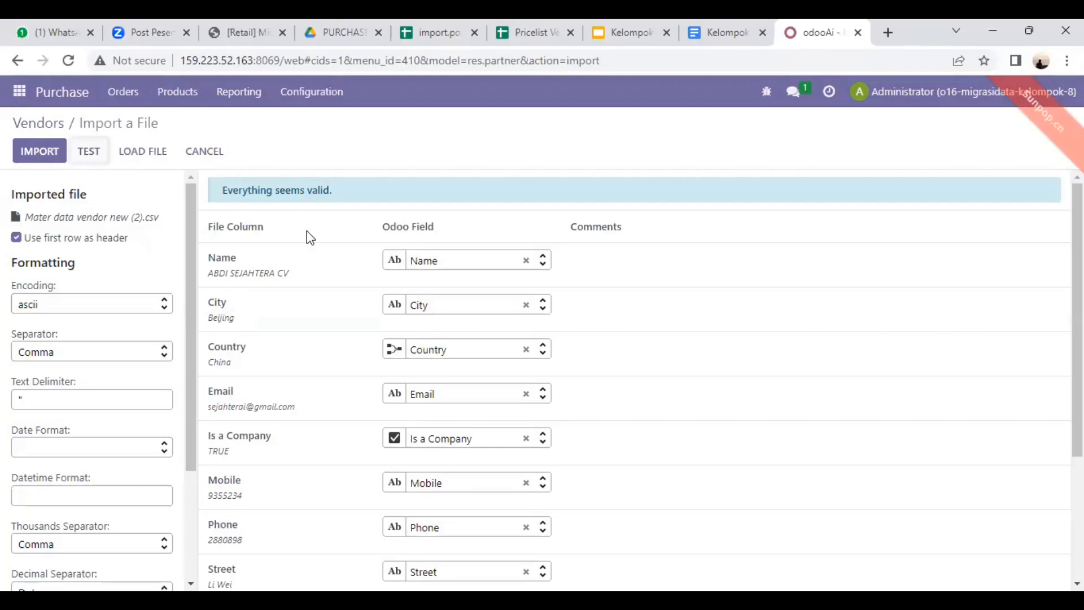
scroll(307, 234, down, 3)
scroll(327, 262, up, 3)
click(44, 153)
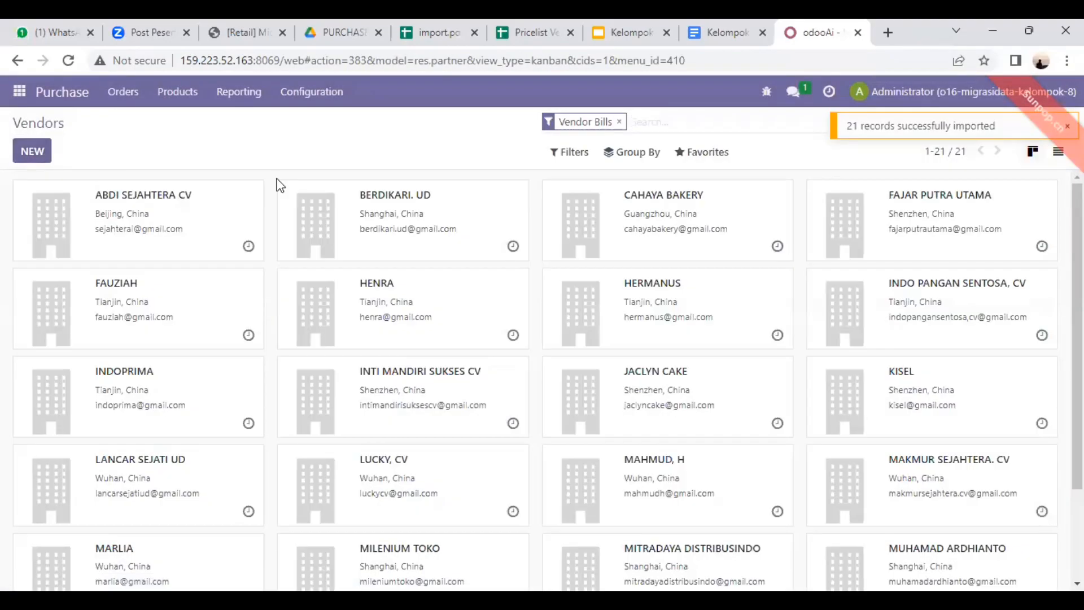
- Show the vendors as a list and review the imported records
click(1059, 151)
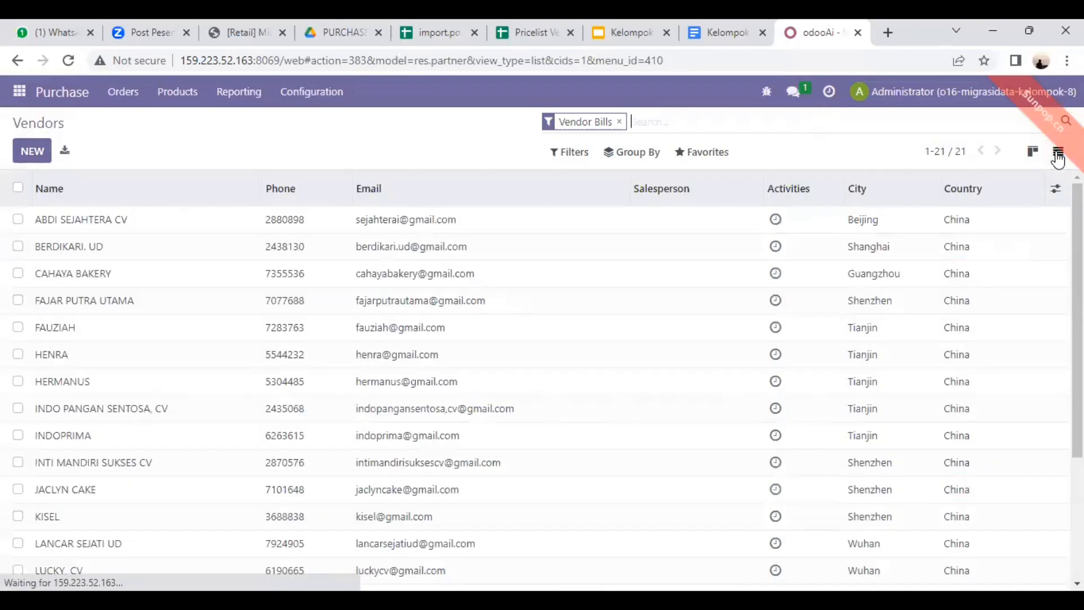
scroll(450, 341, down, 3)
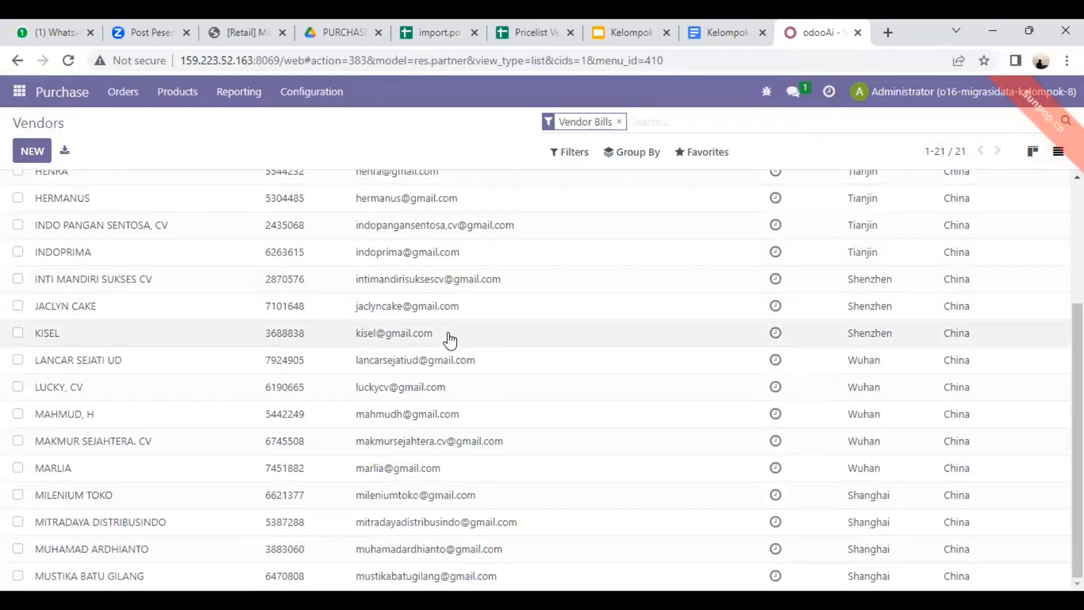
scroll(450, 341, up, 3)
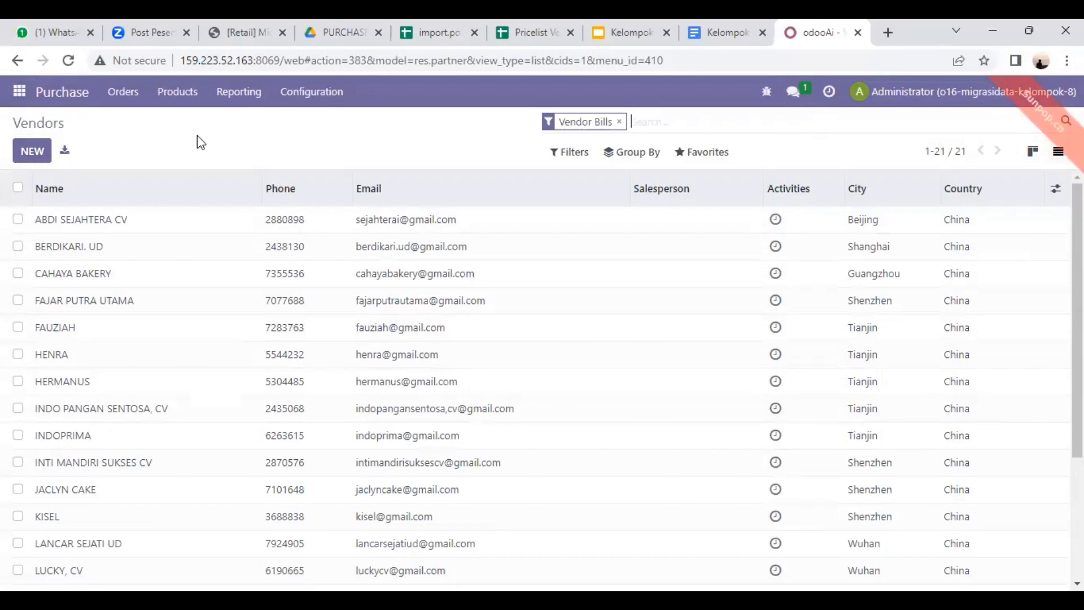
- Open the Vendor Pricelists in the Purchase configuration and start a record import for them
click(316, 100)
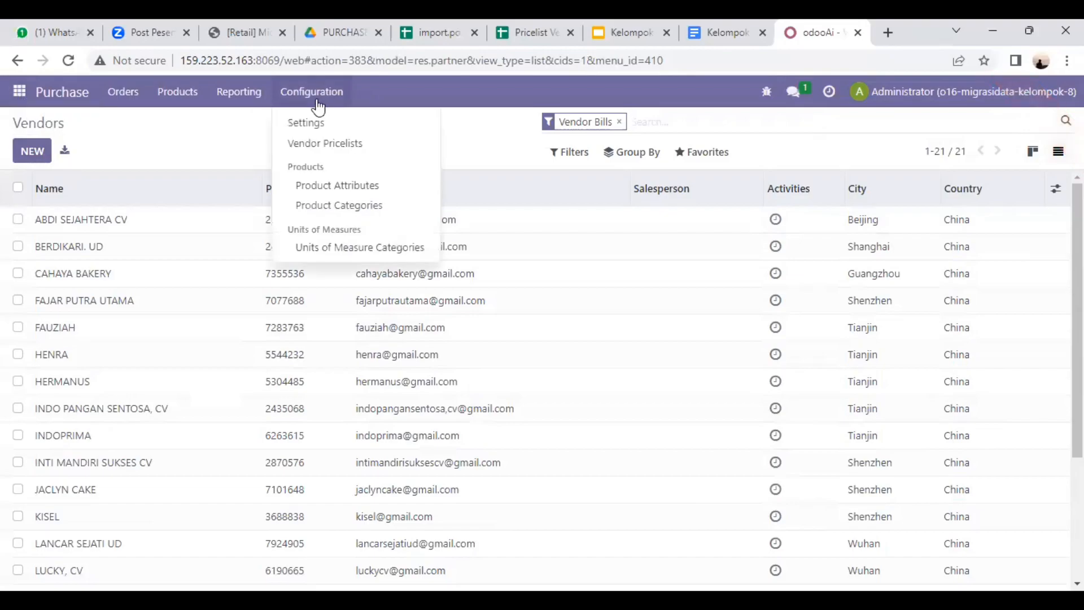
click(326, 146)
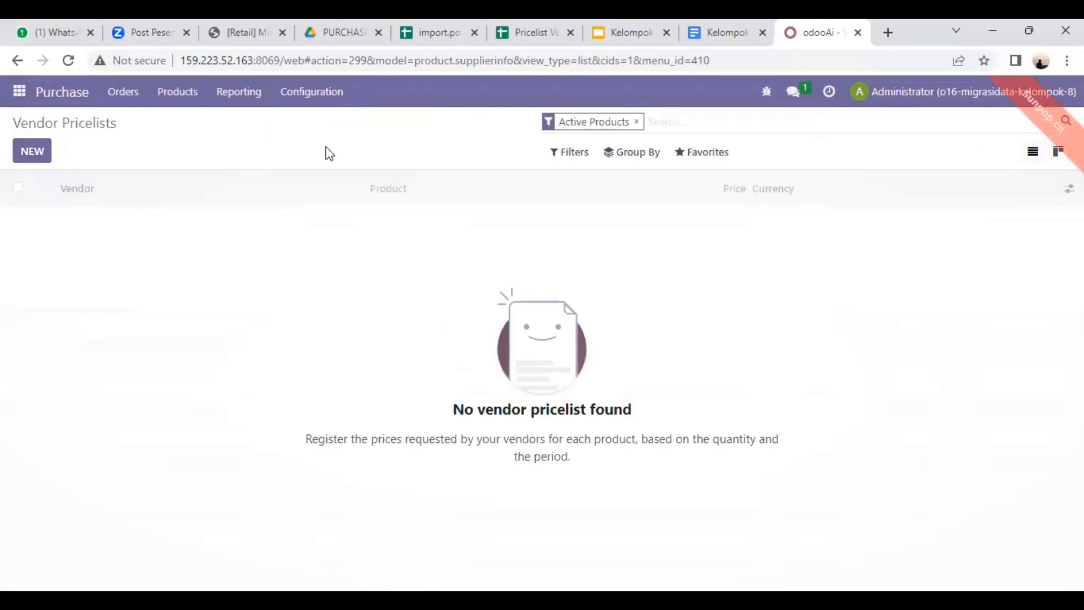
click(703, 154)
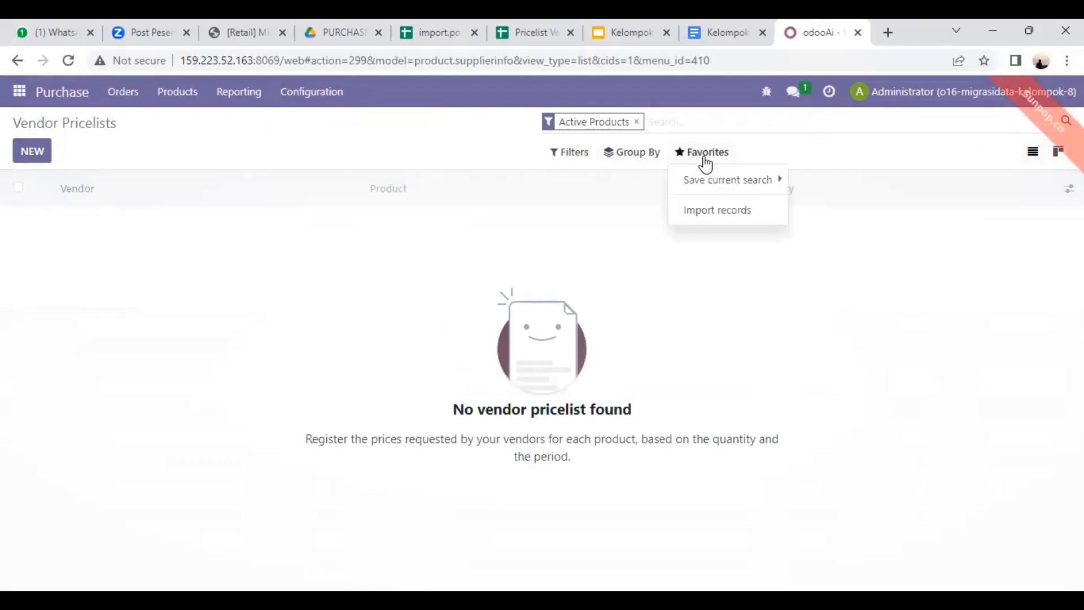
click(704, 211)
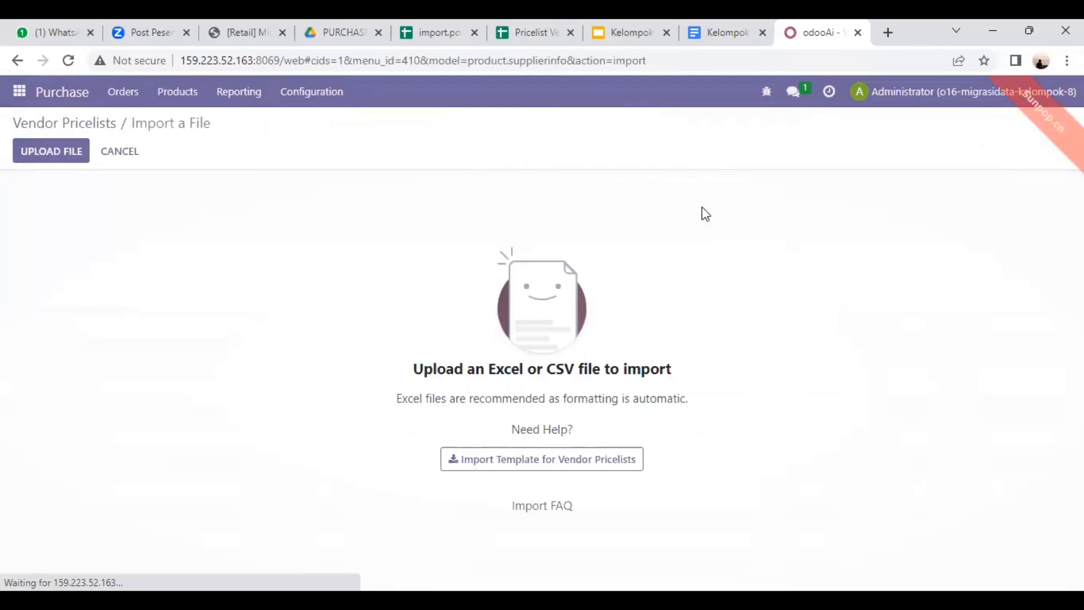
- Upload Pricelist Vendor (1) (2) from Downloads, test it, import the vendor pricelists and review the resulting list
click(59, 152)
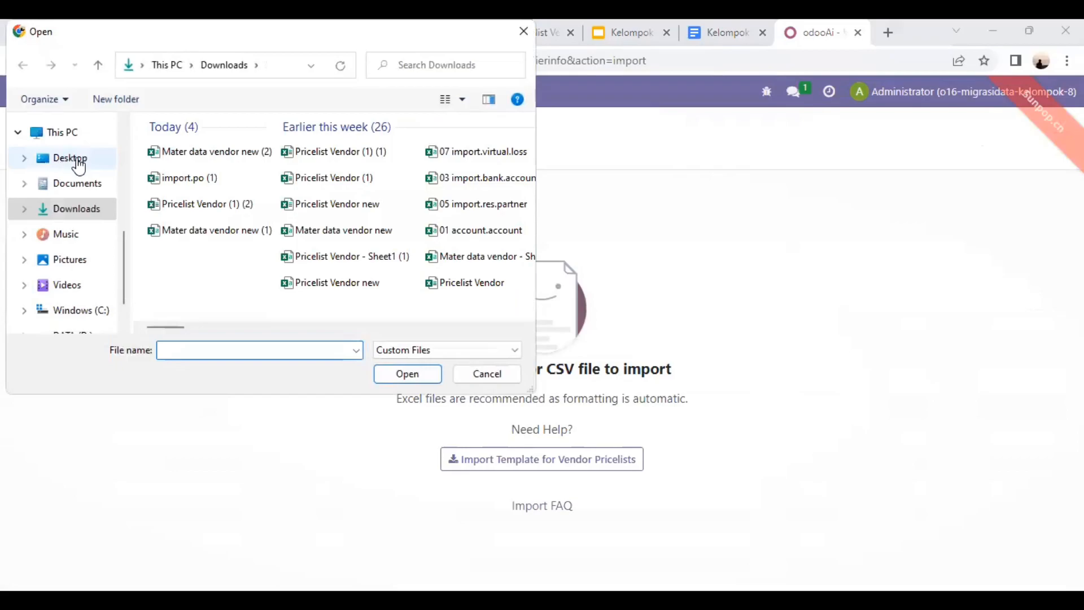
double_click(212, 209)
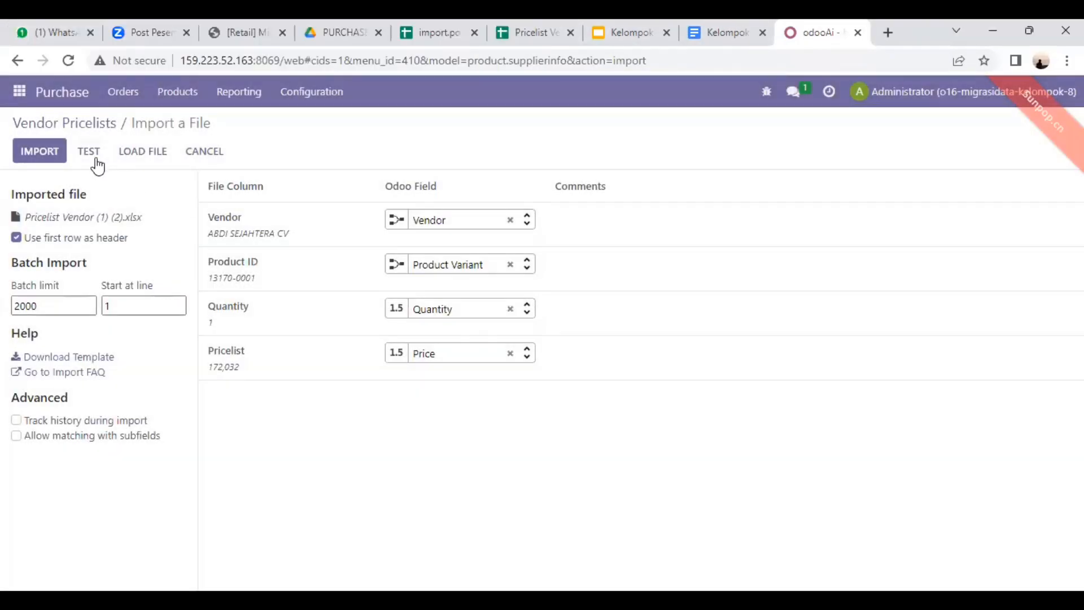
click(91, 152)
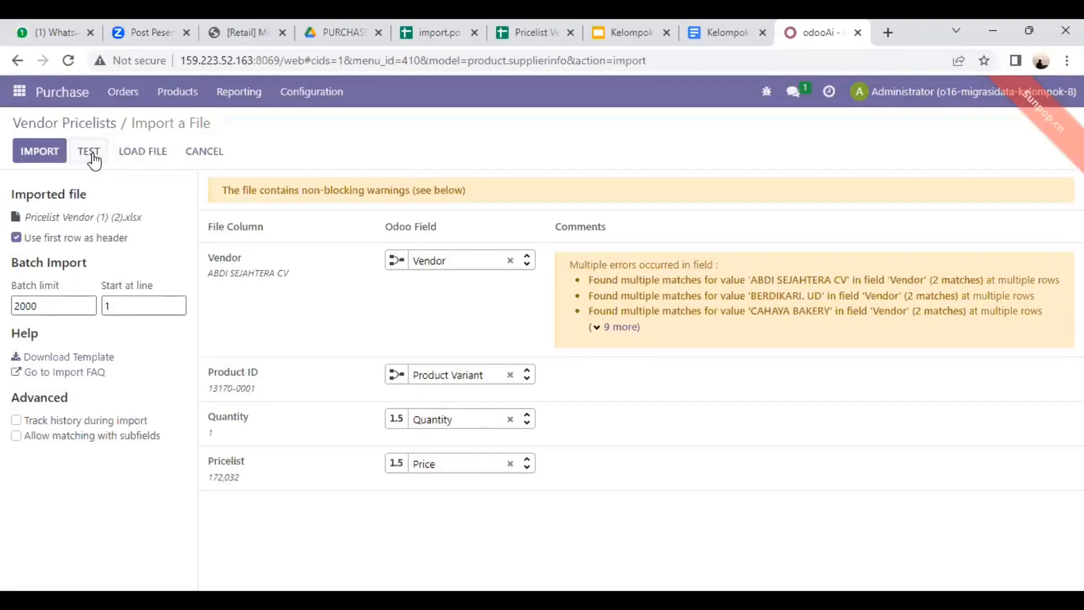
click(529, 474)
click(407, 331)
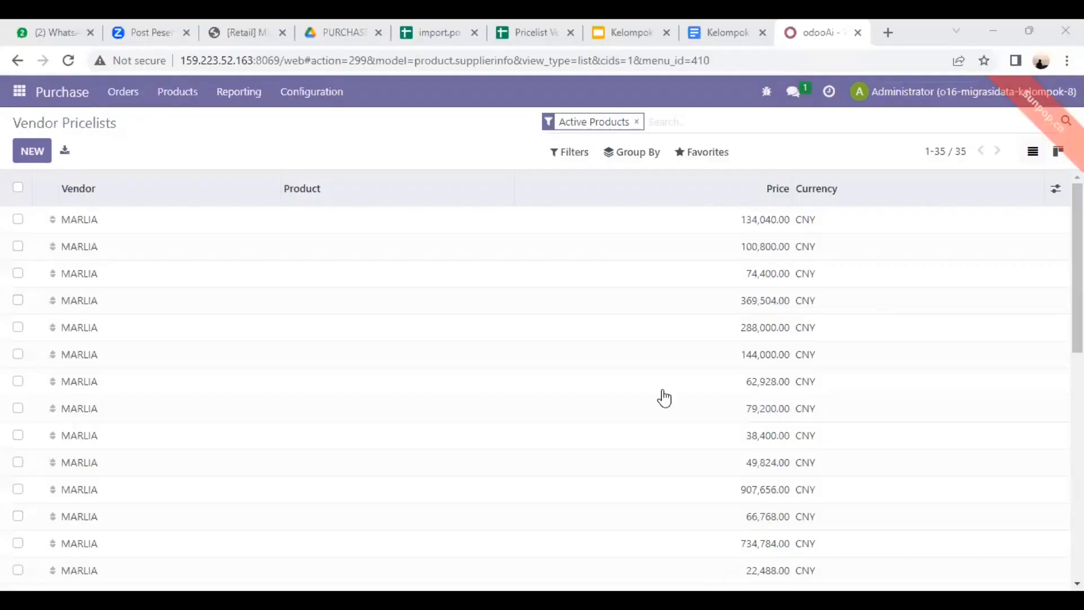
scroll(459, 282, down, 5)
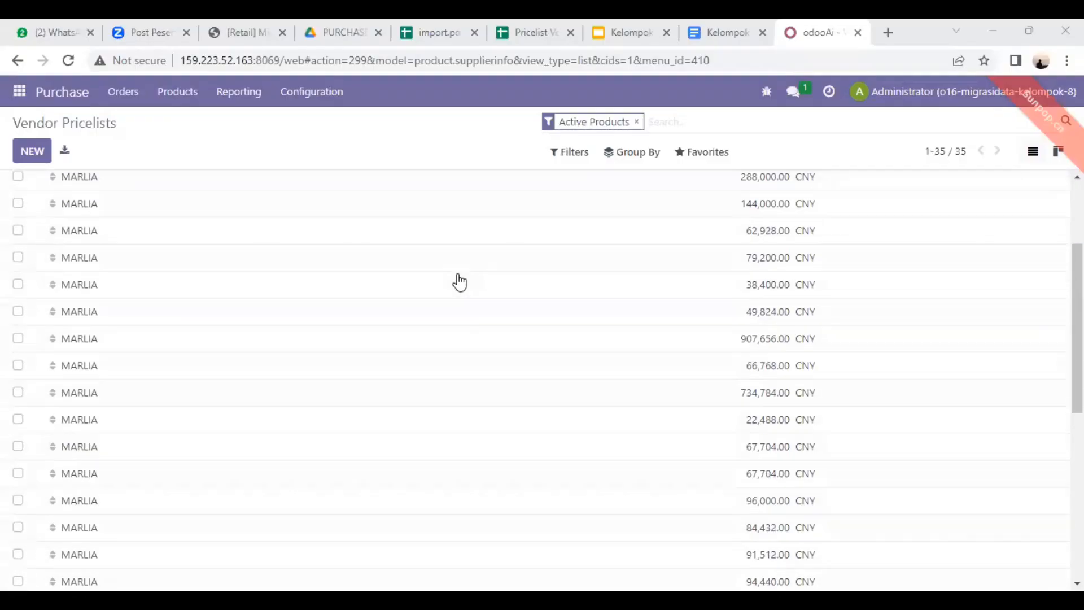
scroll(459, 282, up, 4)
scroll(459, 282, up, 2)
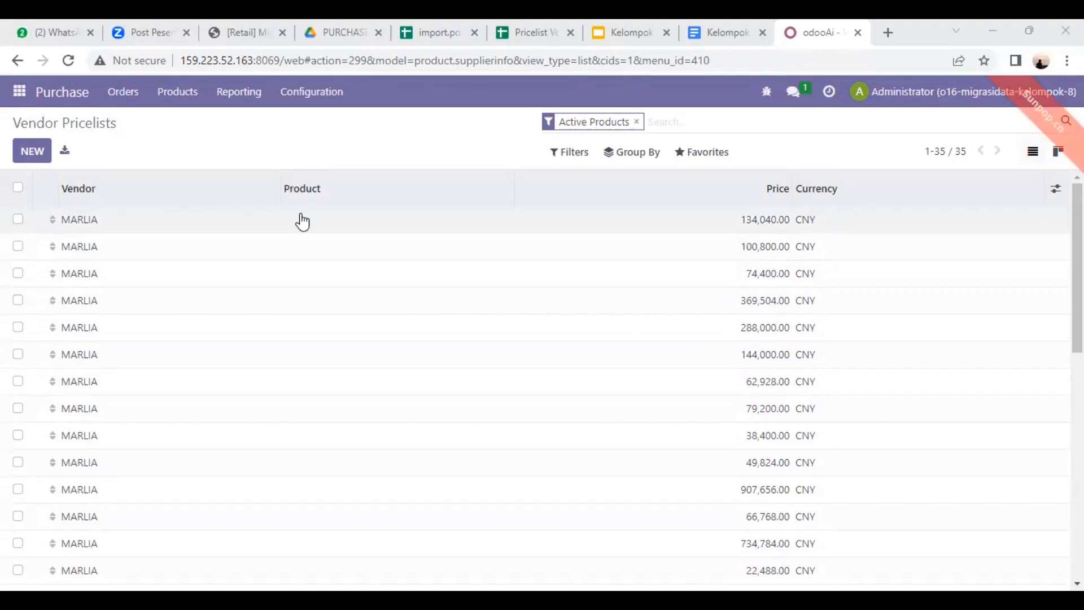
- Open the Requests for Quotation list and start a record import for it
click(134, 101)
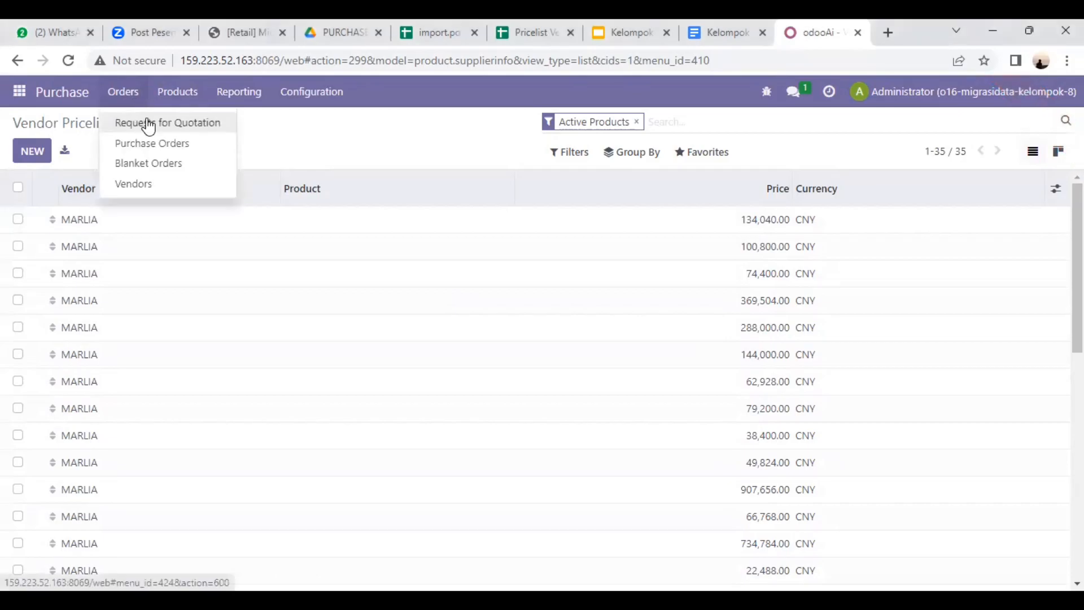
click(146, 120)
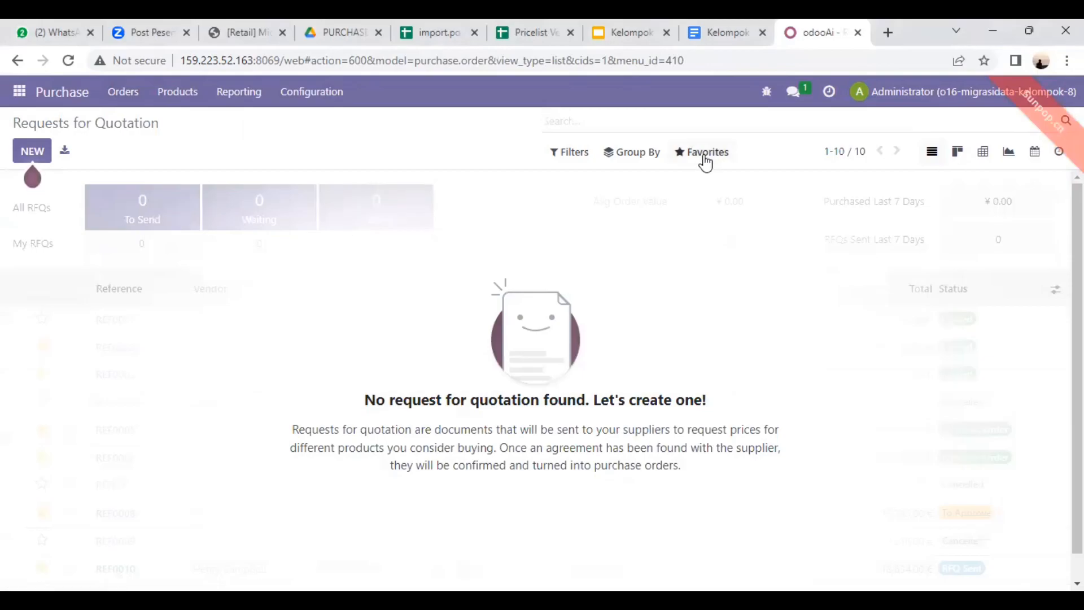
click(703, 156)
click(695, 217)
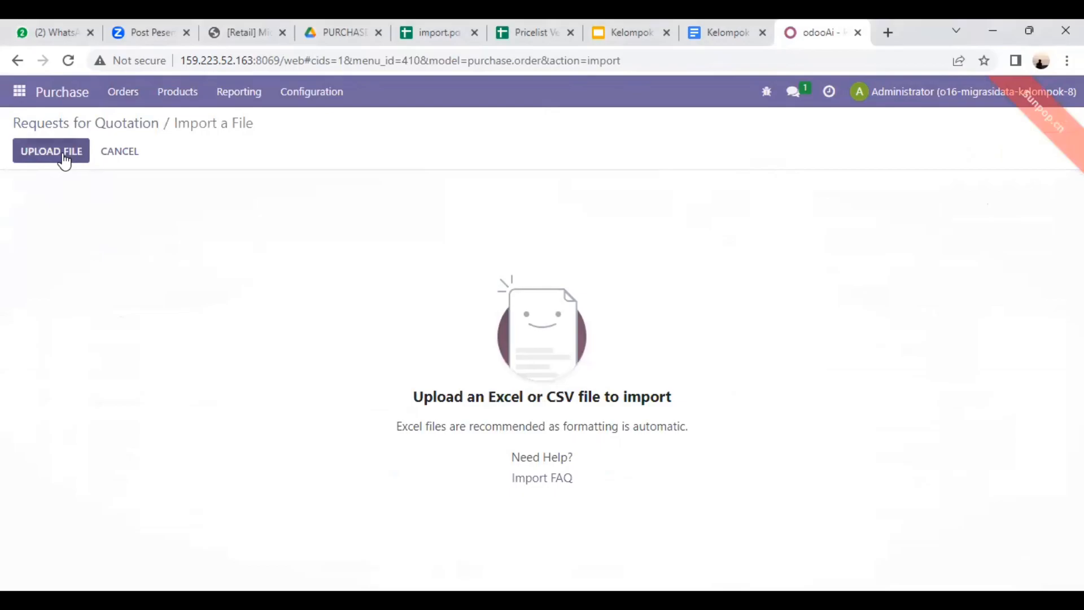
- Upload import.po (1) from Downloads and test it for the requests for quotation
click(63, 160)
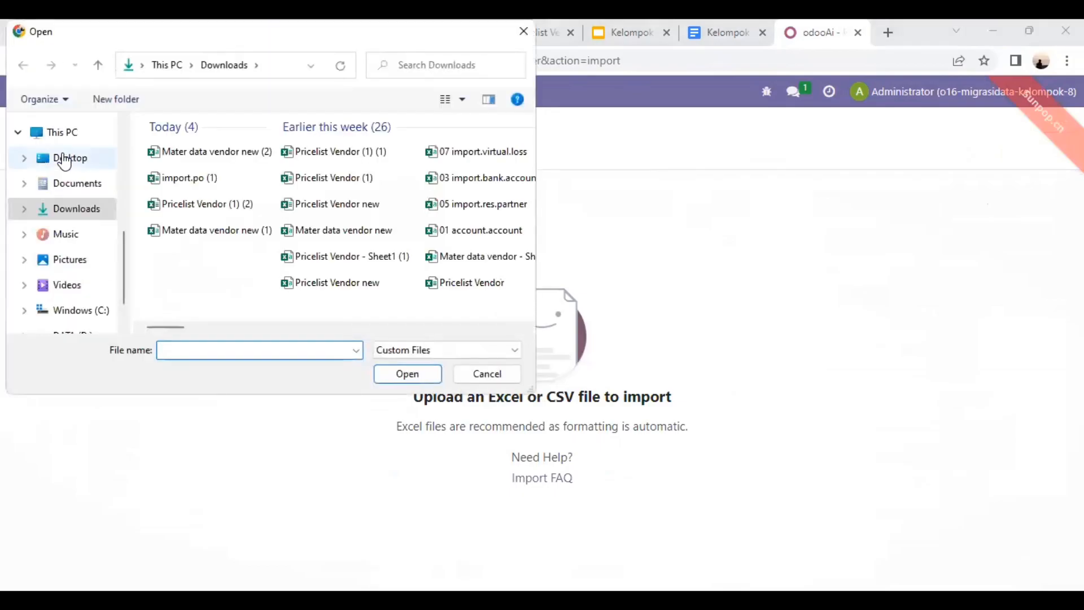
click(188, 177)
double_click(188, 178)
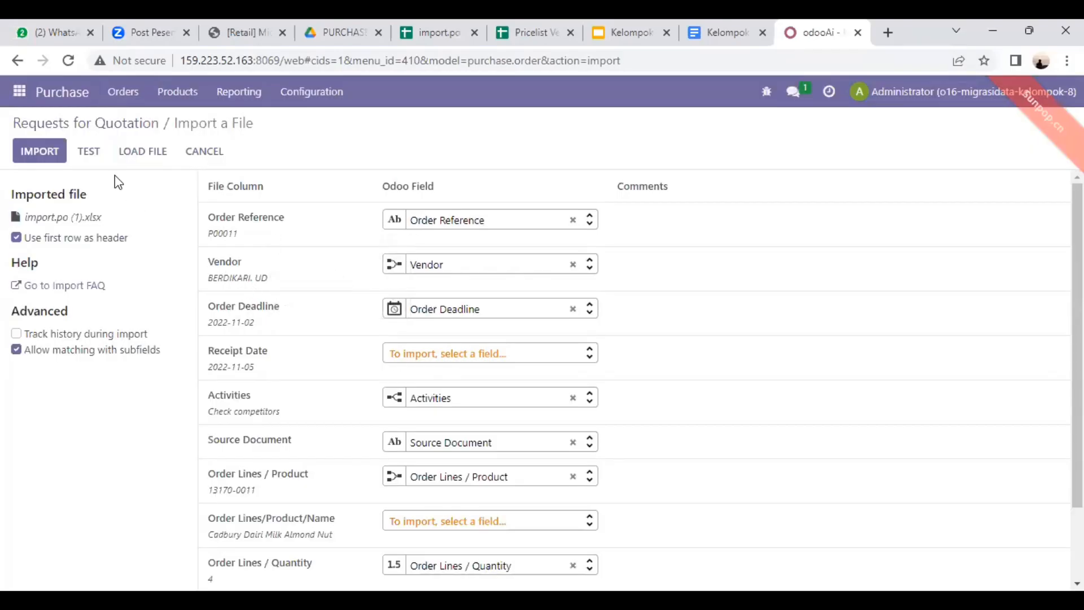
click(89, 149)
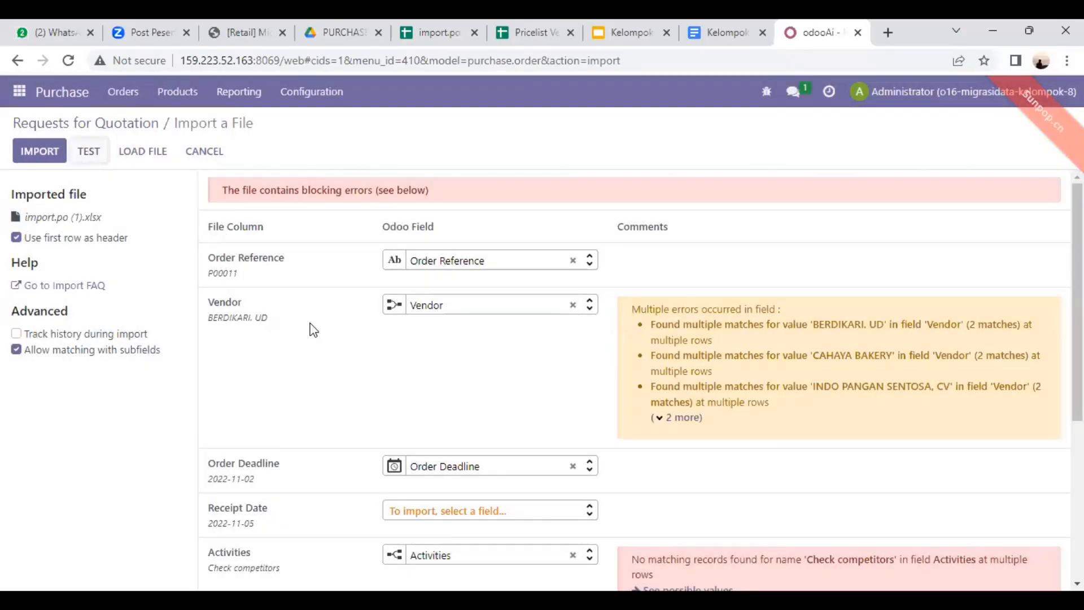
- Clear the Odoo field matched to the Activities column, retest the file and import the requests for quotation
scroll(310, 327, down, 5)
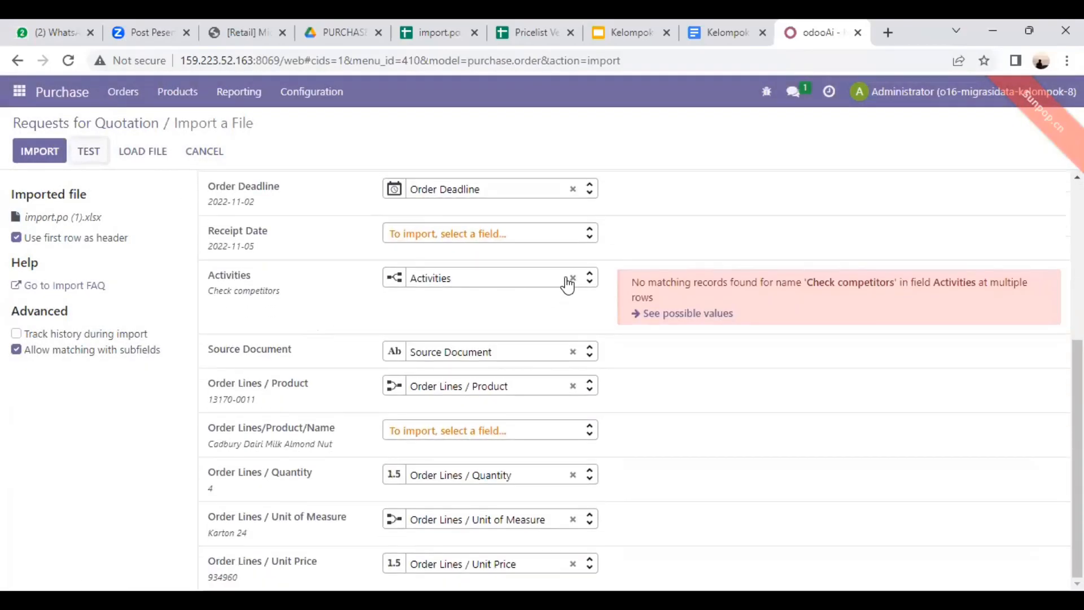
click(573, 280)
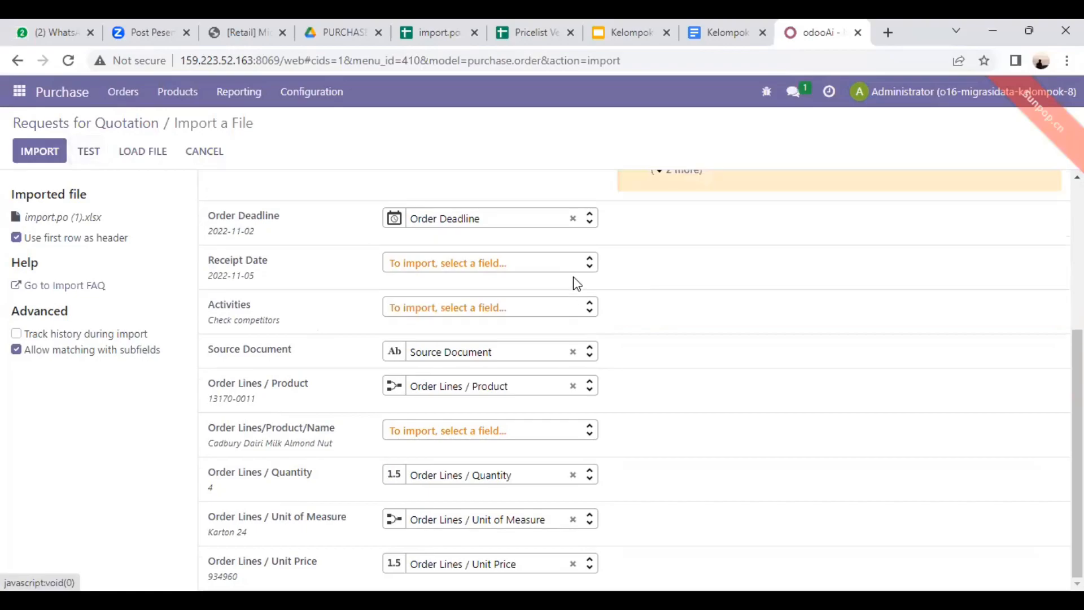
scroll(468, 274, up, 5)
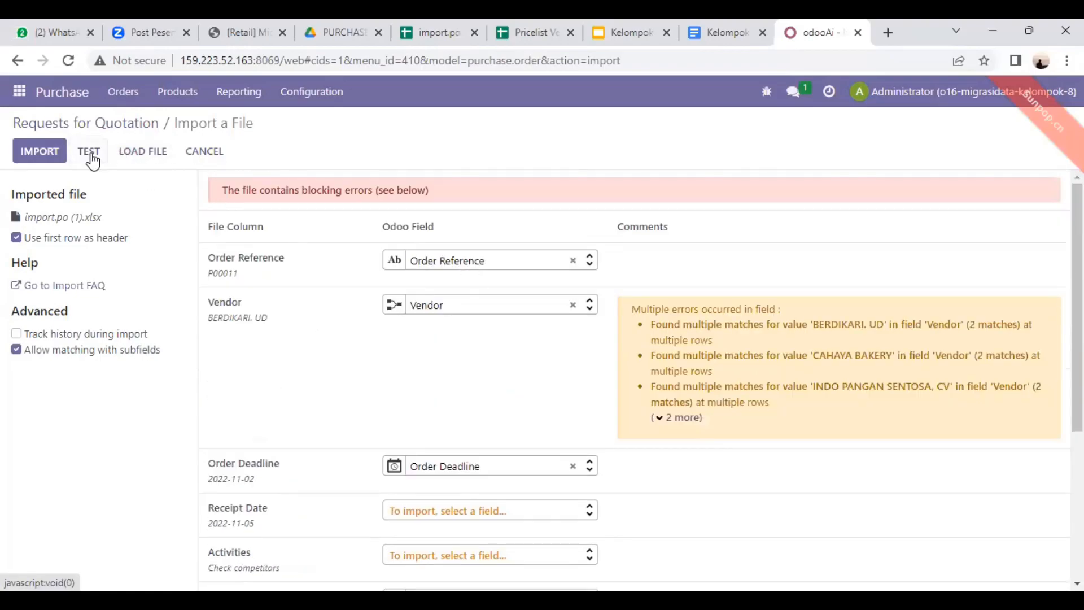
click(90, 151)
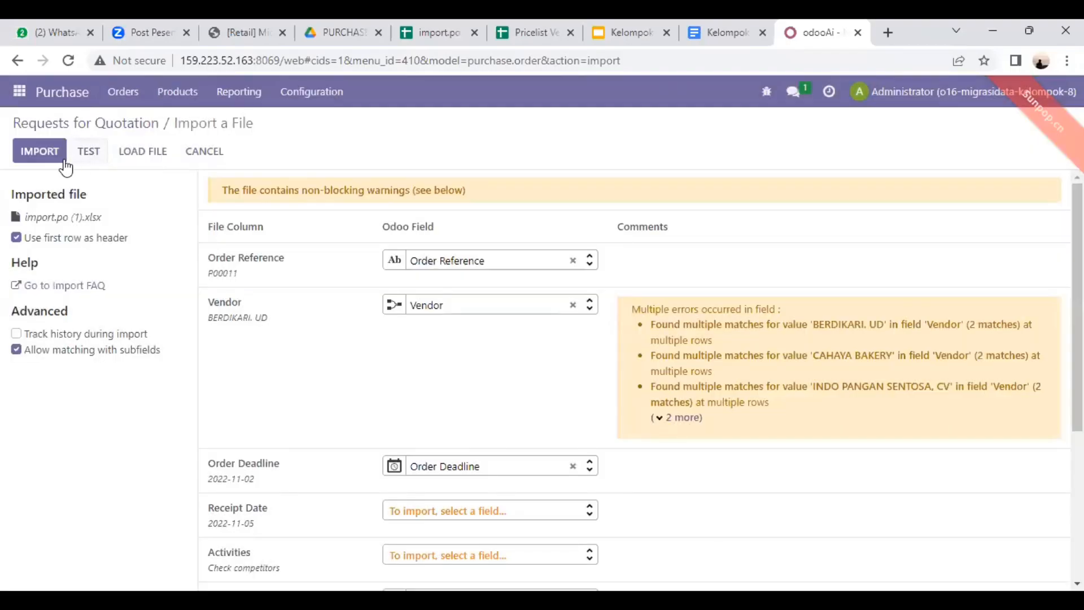
click(39, 153)
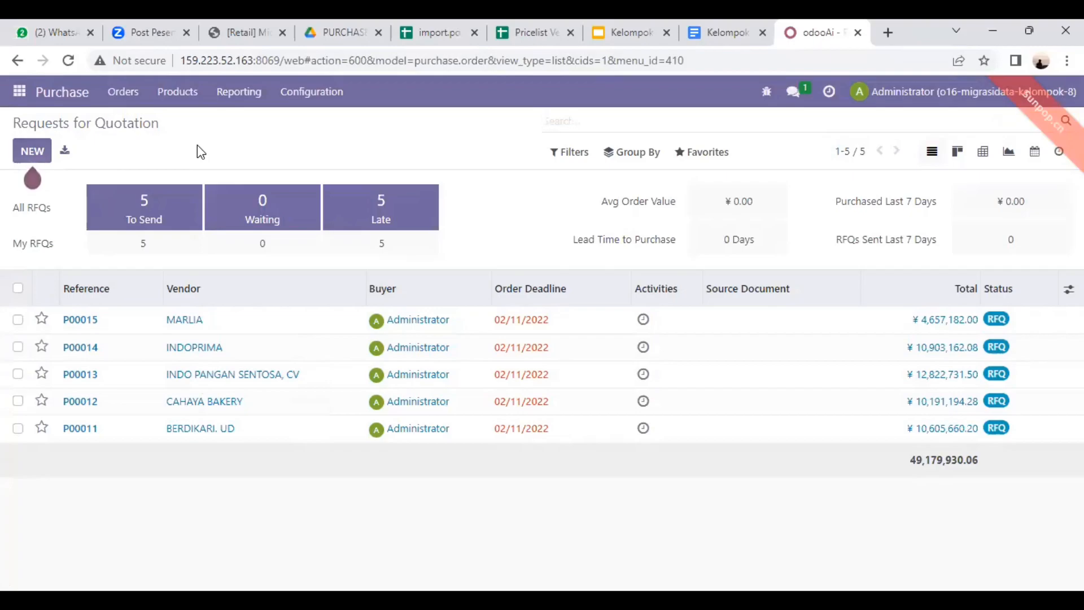
- Go to Settings and open the user Groups list
click(19, 93)
scroll(48, 246, down, 1)
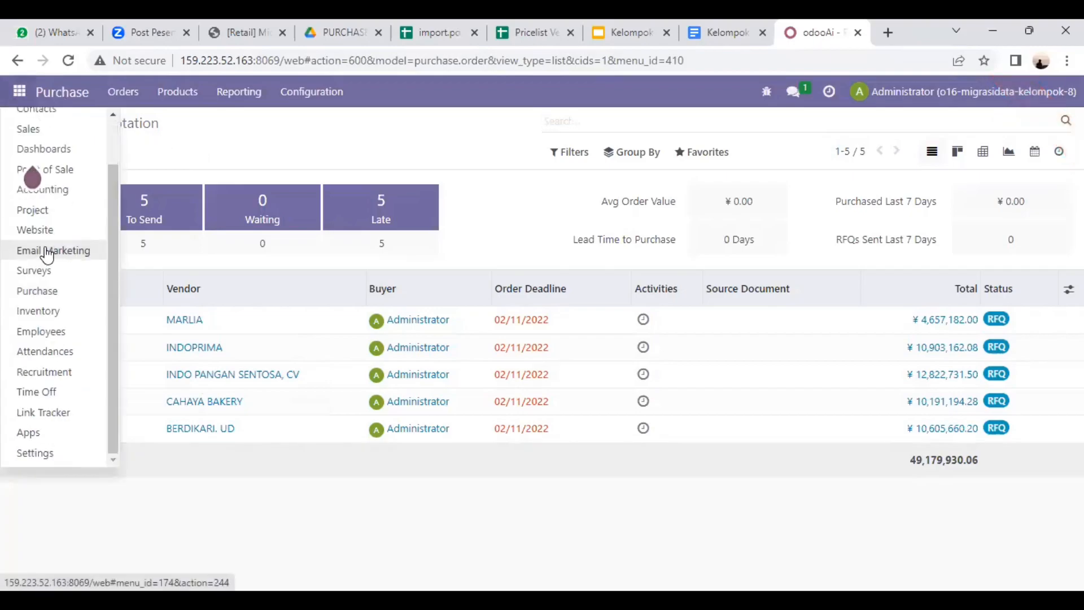
click(49, 452)
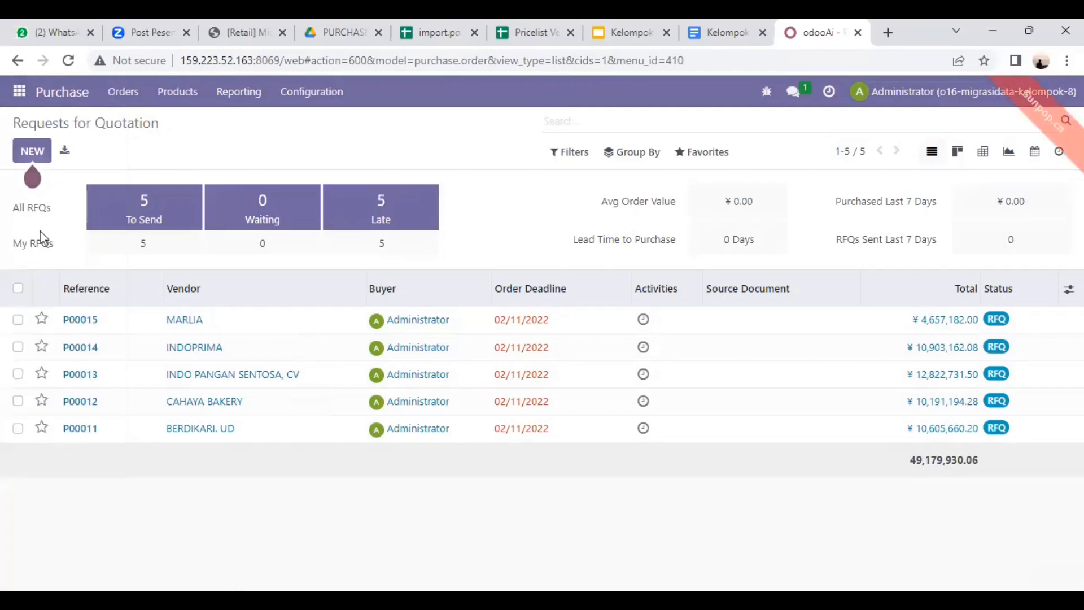
scroll(267, 348, down, 15)
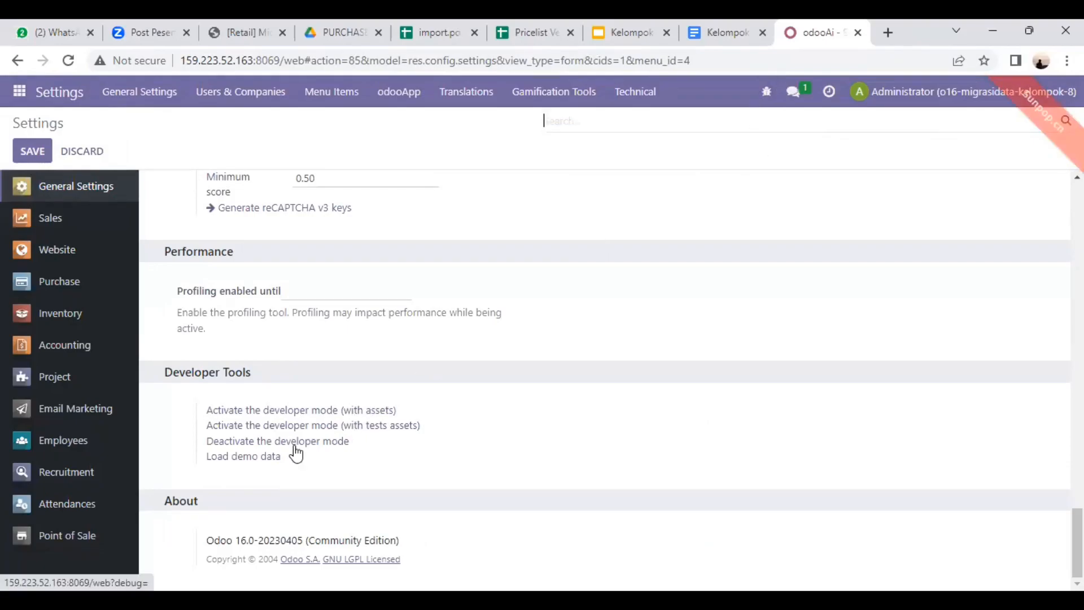
scroll(350, 405, up, 15)
click(241, 92)
click(235, 141)
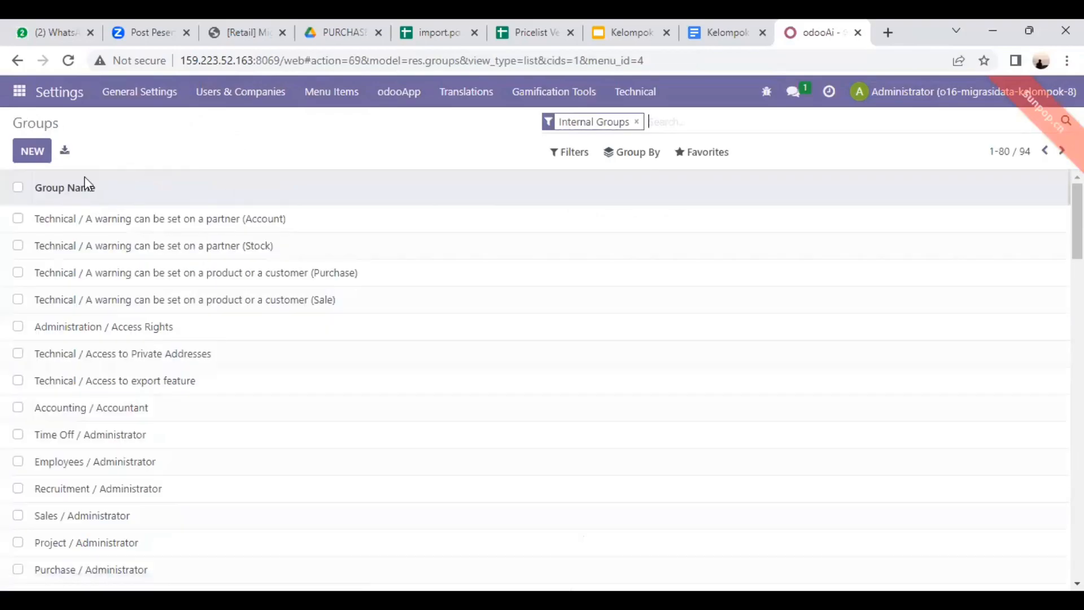
- Create a new group with the application "perusahaan retail" and the name "Kelompok 8"
click(30, 153)
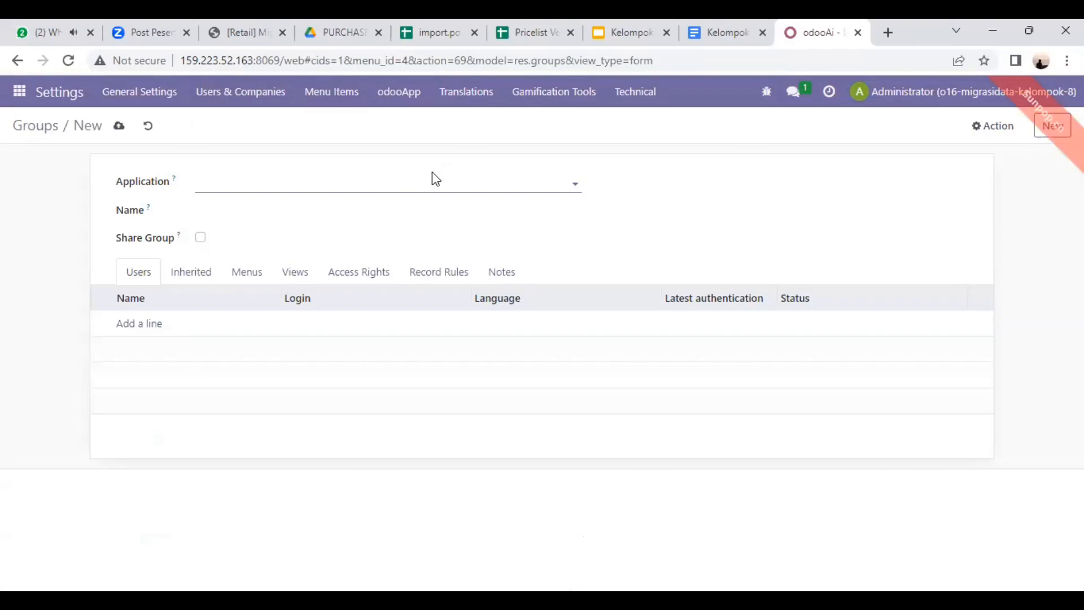
click(383, 183)
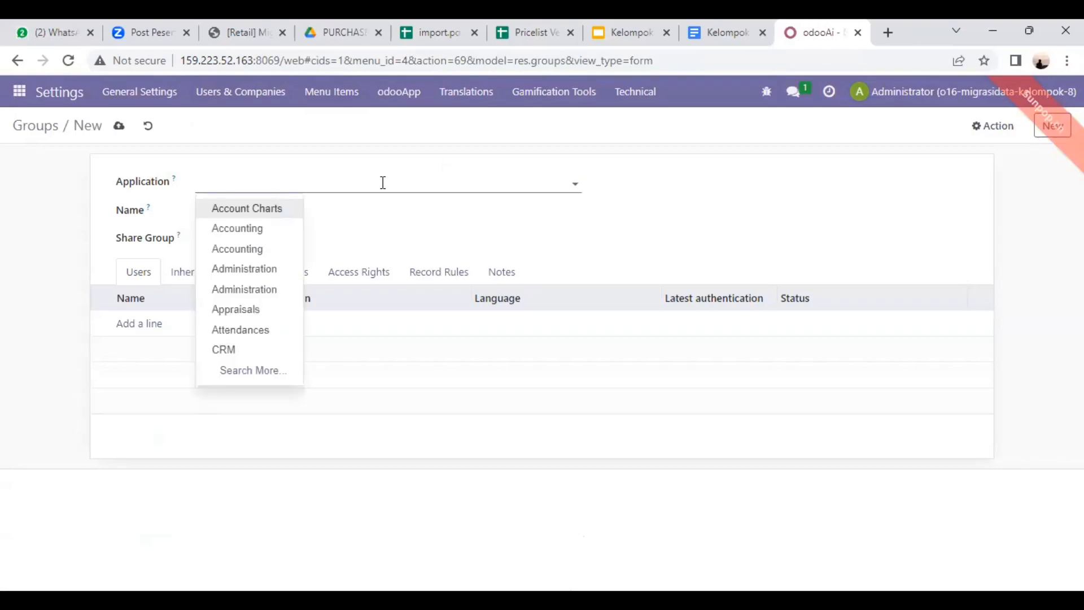
text(perusahaa)
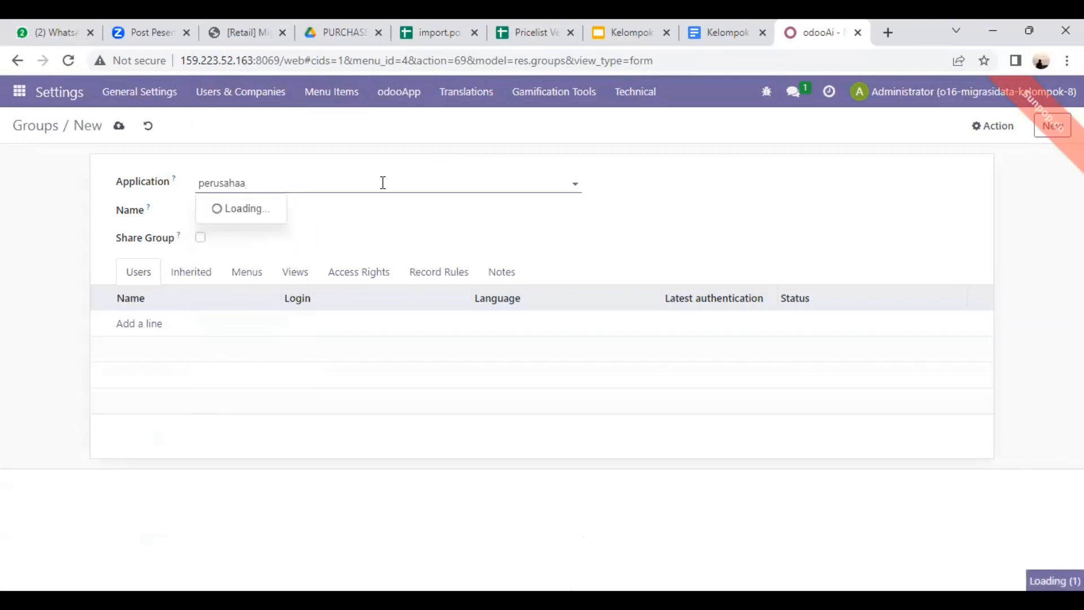
text(n retail)
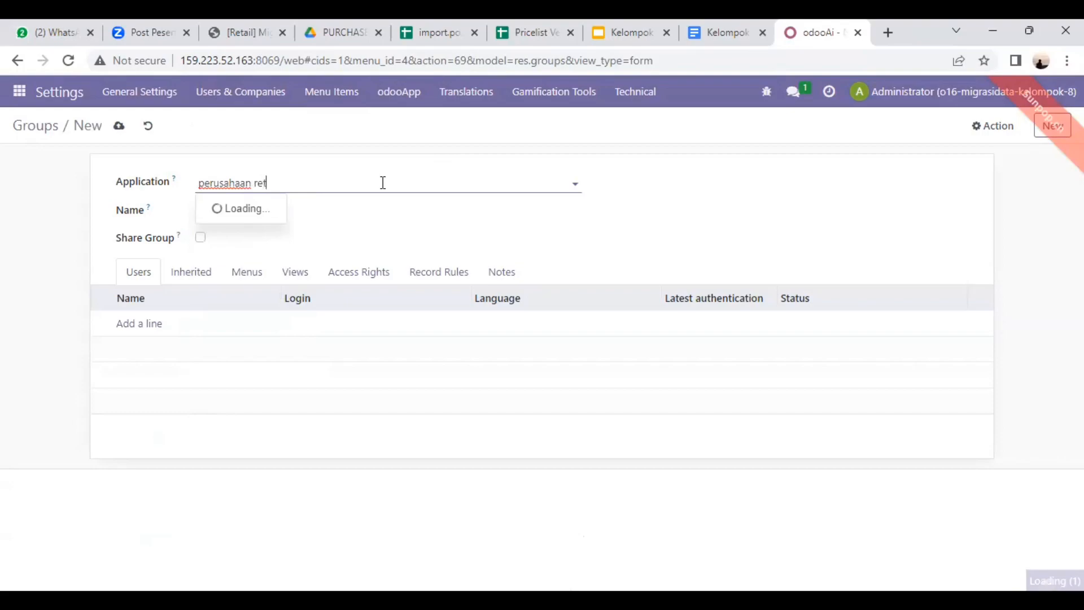
click(386, 214)
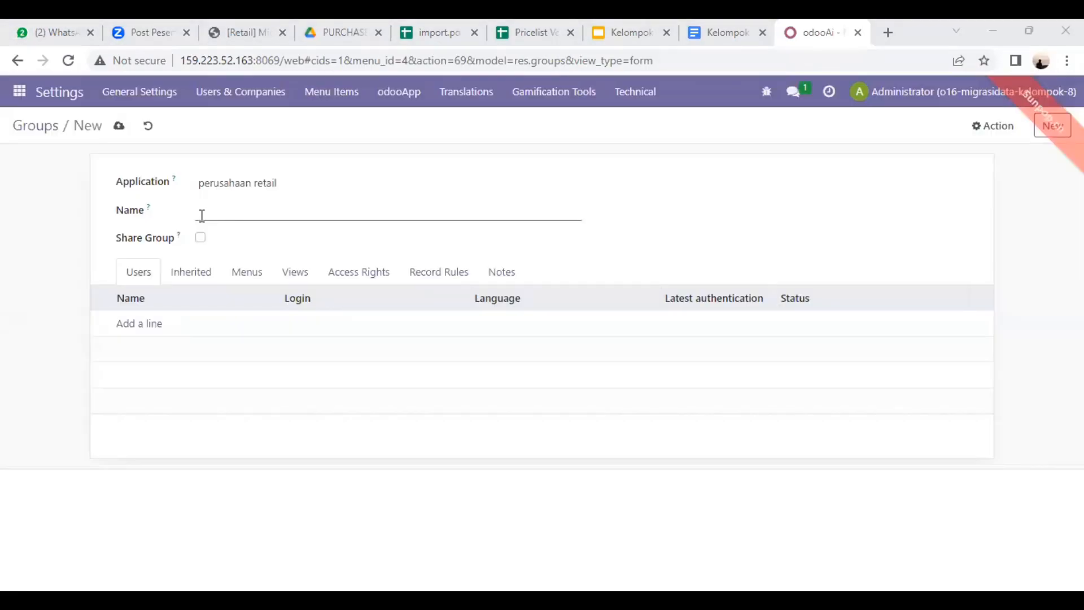
click(202, 215)
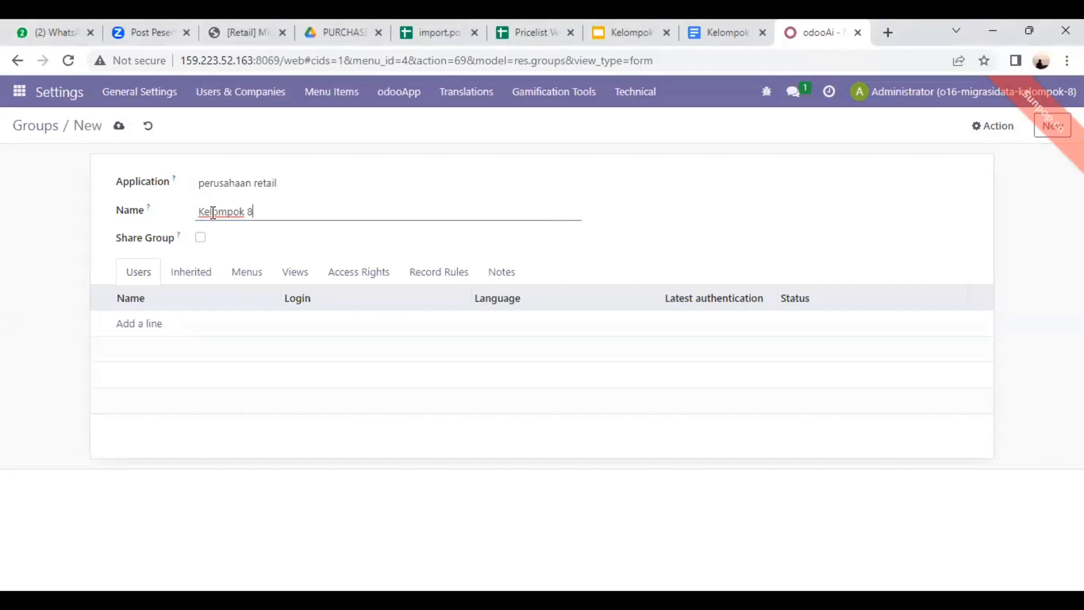
- Add the last user in the internal users list to the new group and save the group
click(170, 330)
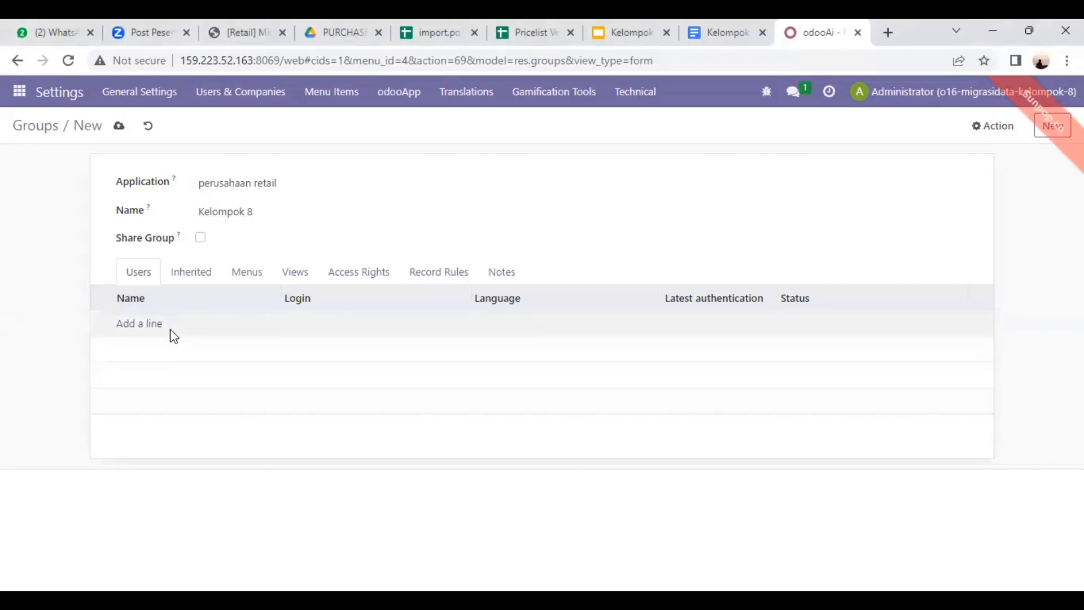
click(154, 329)
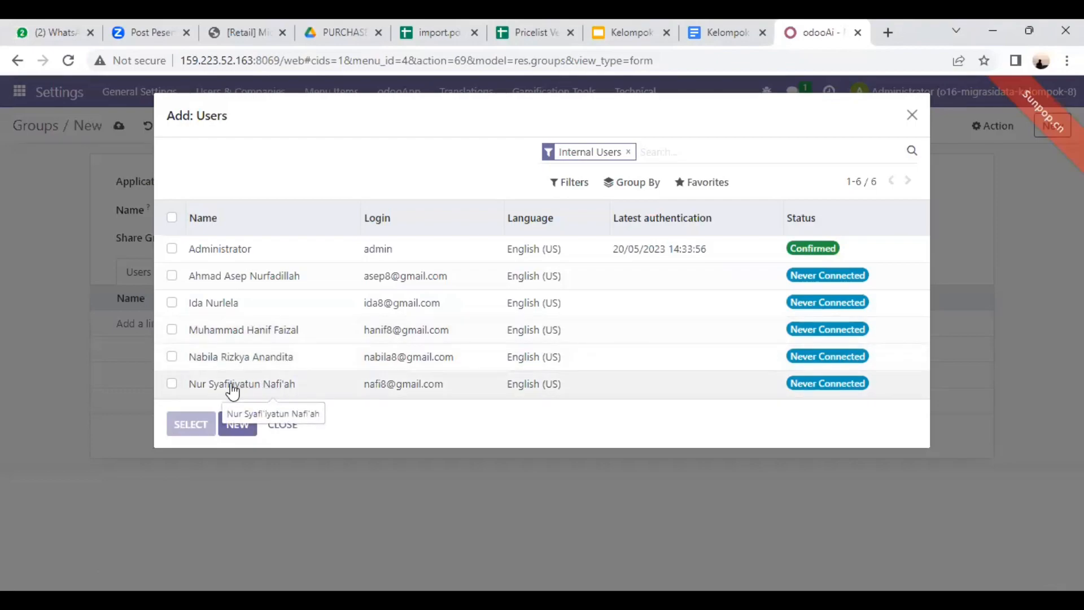
click(172, 384)
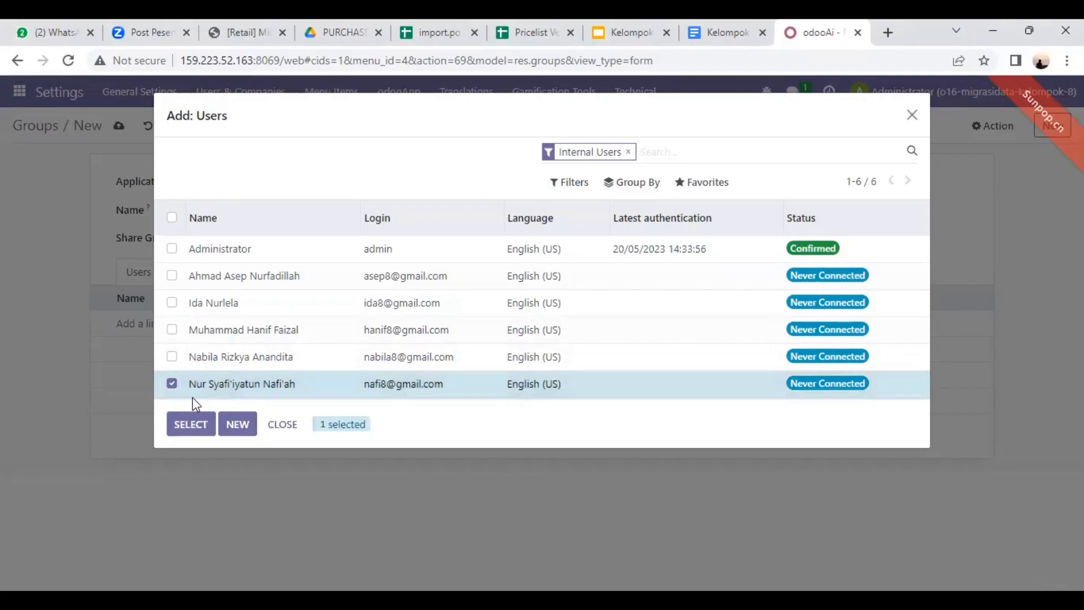
click(196, 427)
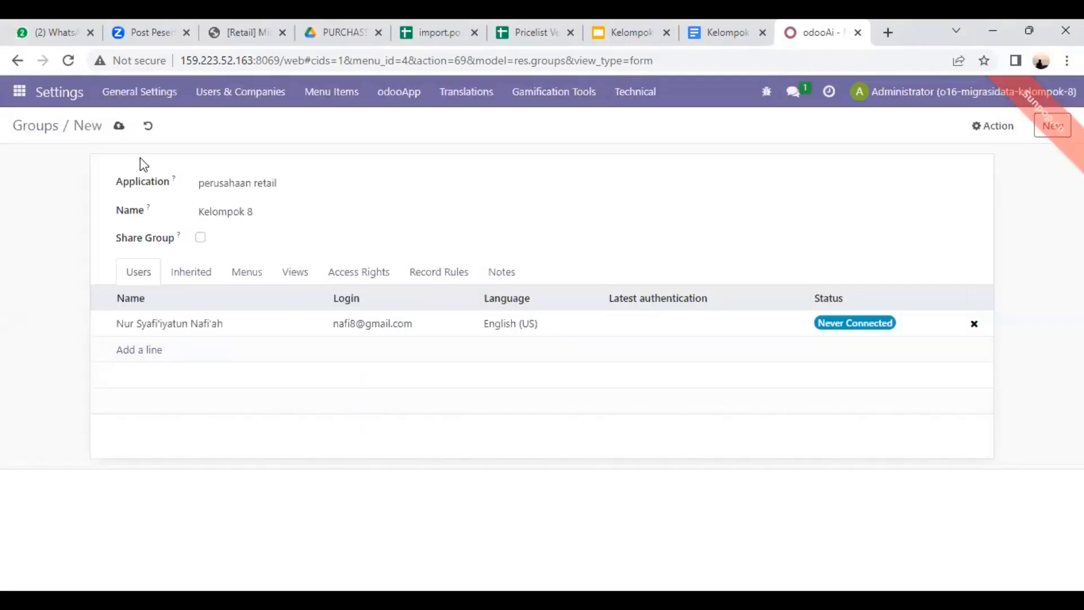
click(975, 131)
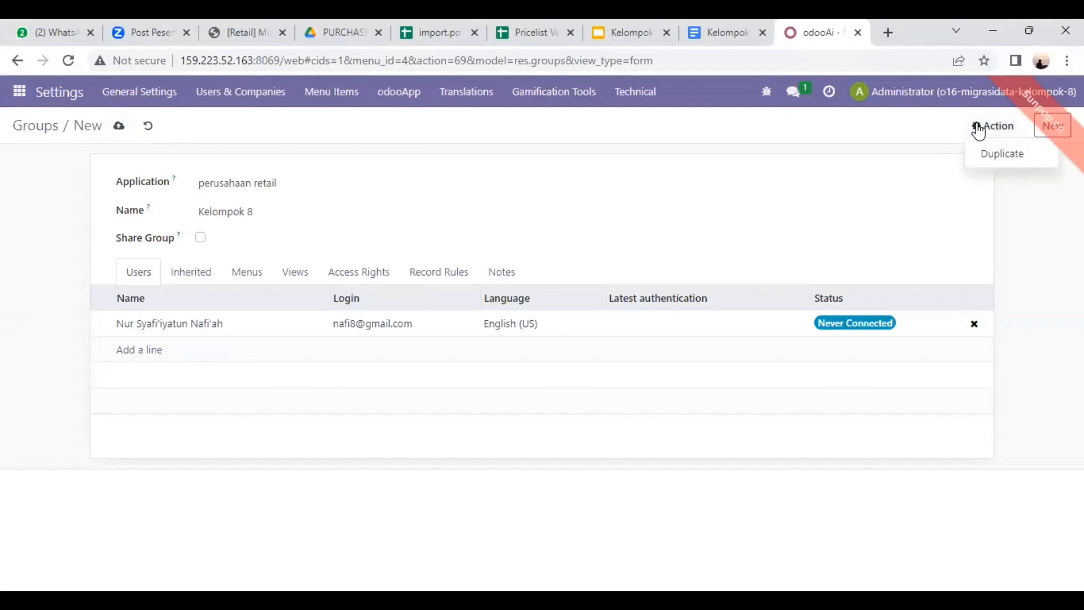
click(122, 127)
- Add the user listed directly below Administrator to the Kelompok 8 group, and the third user of the reopened list
click(141, 349)
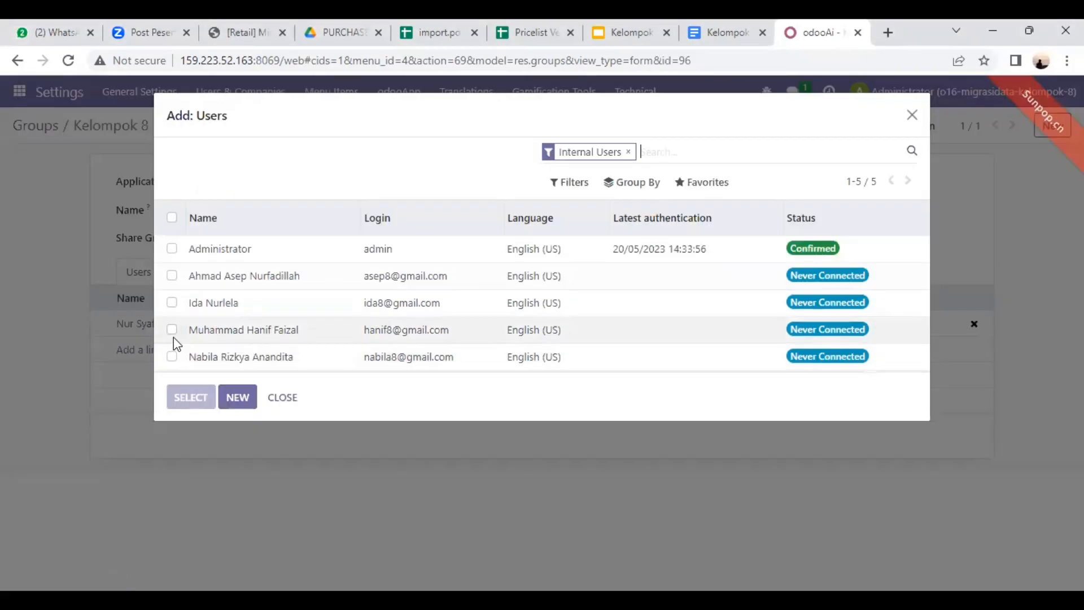
click(172, 276)
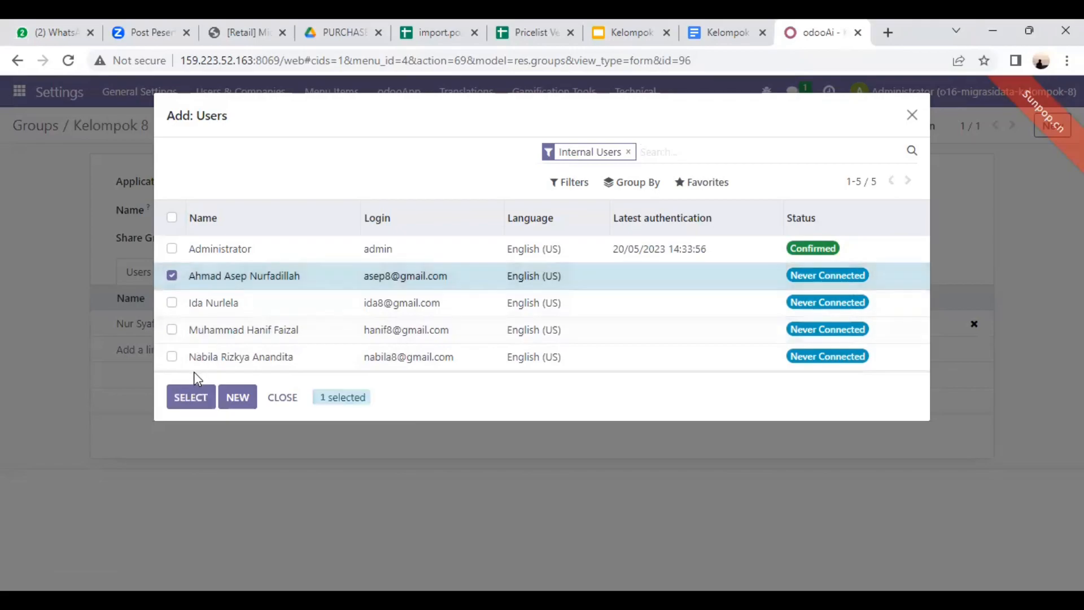
click(193, 396)
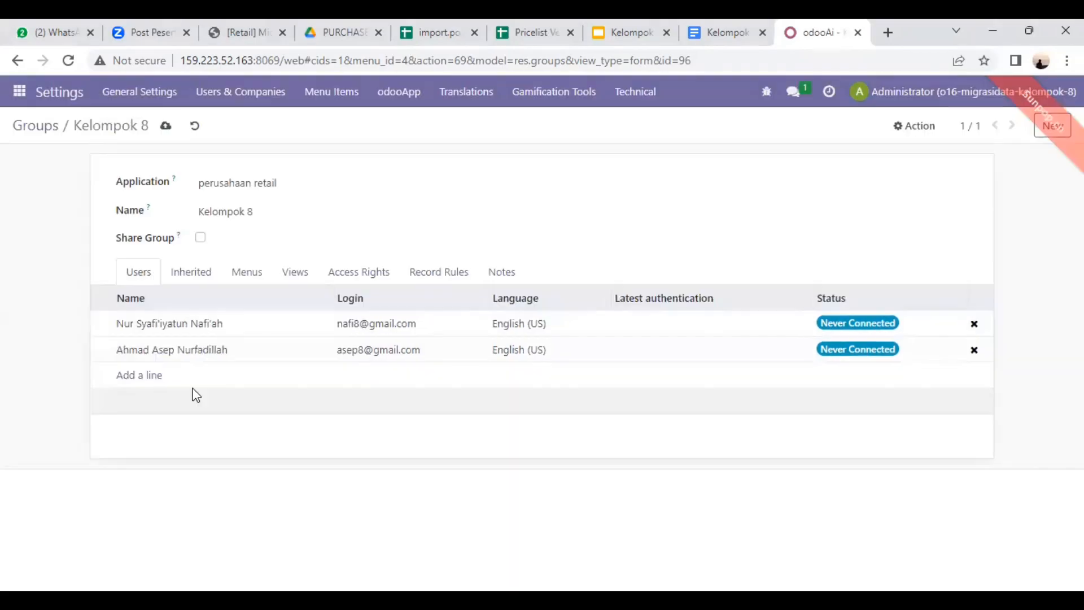
click(143, 376)
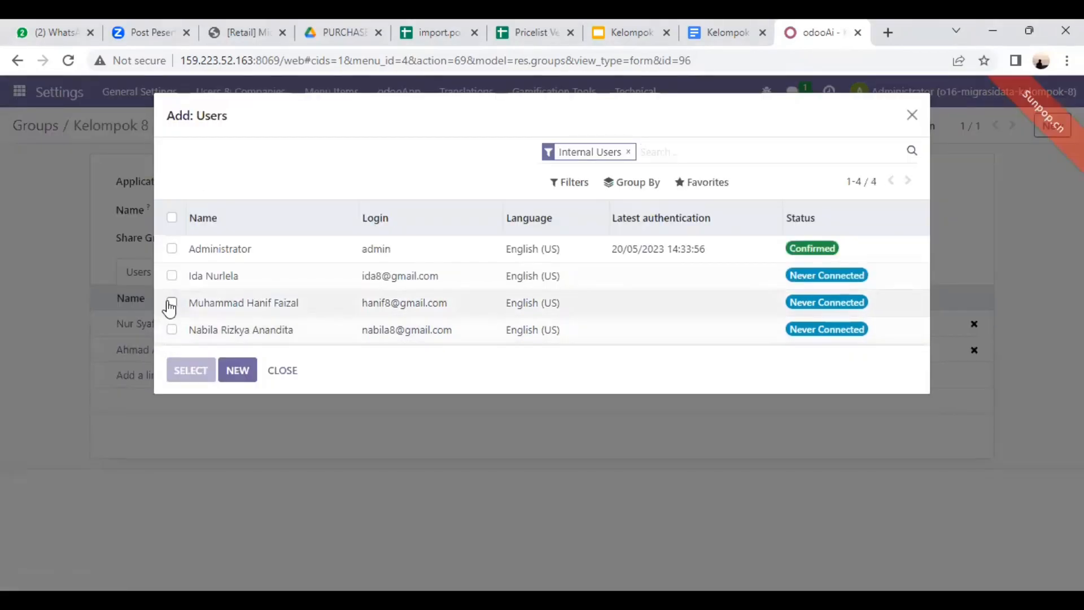
click(171, 304)
click(182, 378)
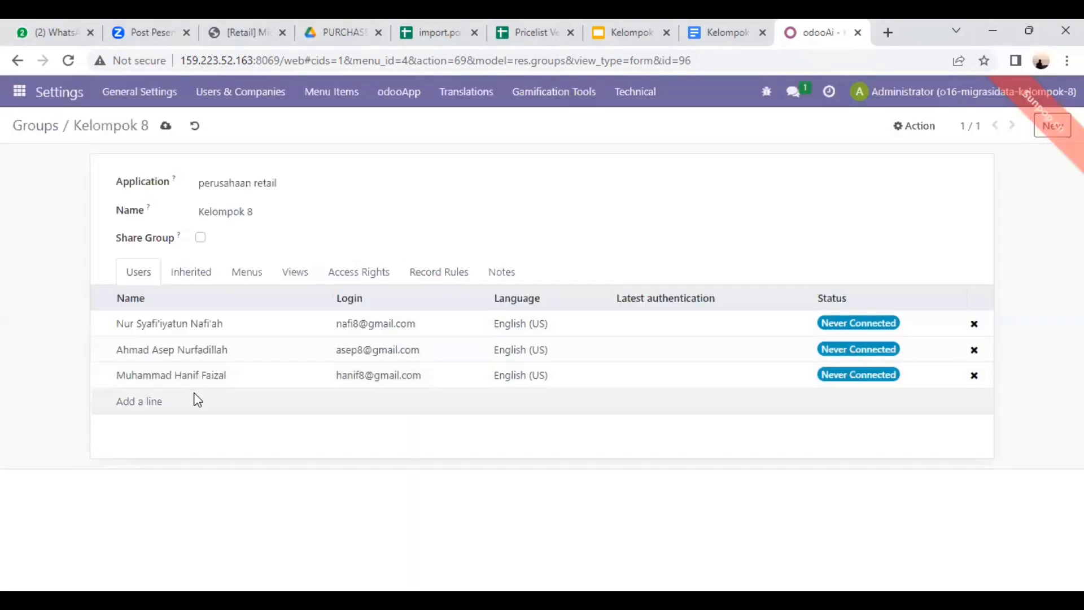
- Add the two remaining internal users other than Administrator to the Kelompok 8 group, last one first, and save the group
click(143, 407)
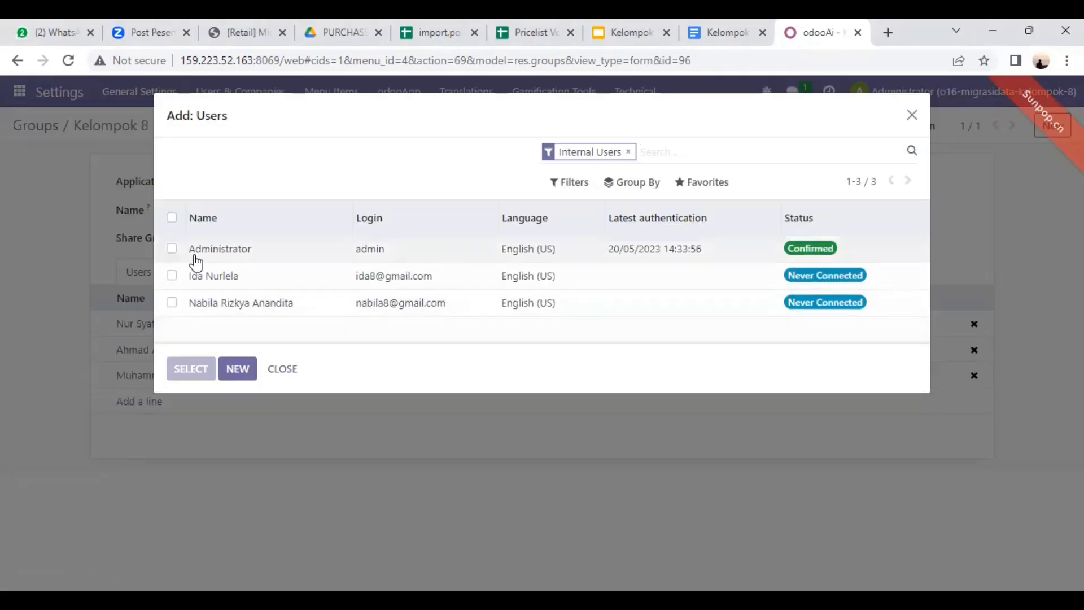
click(172, 303)
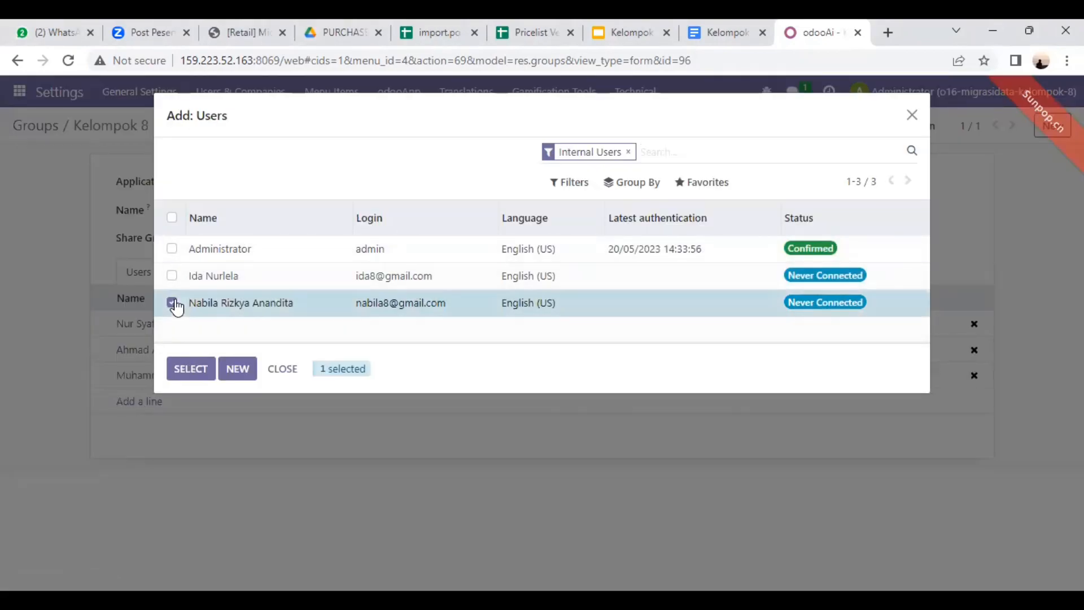
click(190, 372)
click(131, 427)
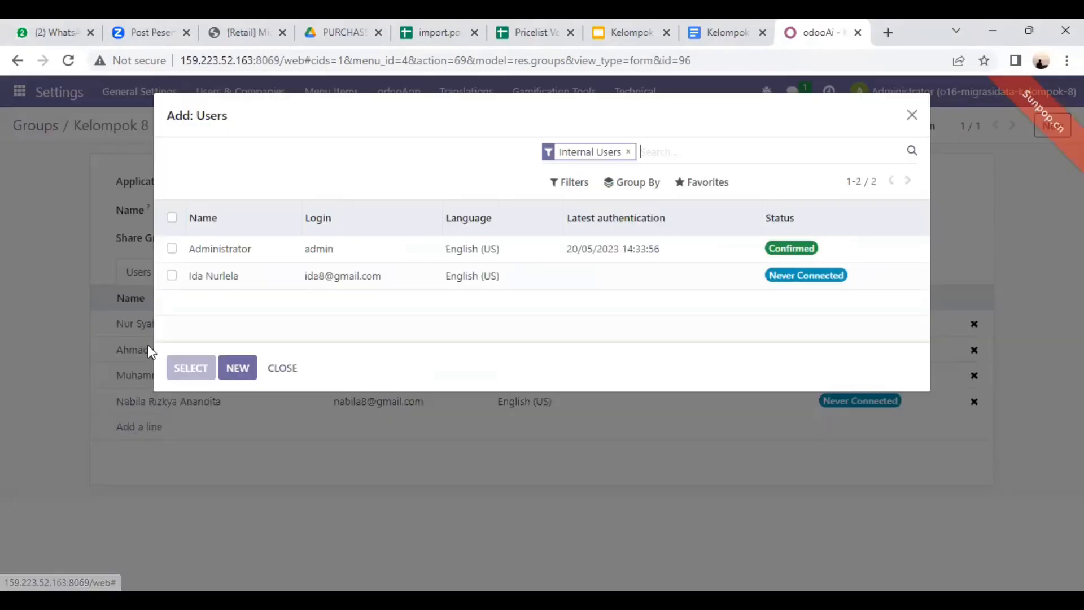
click(172, 275)
click(188, 373)
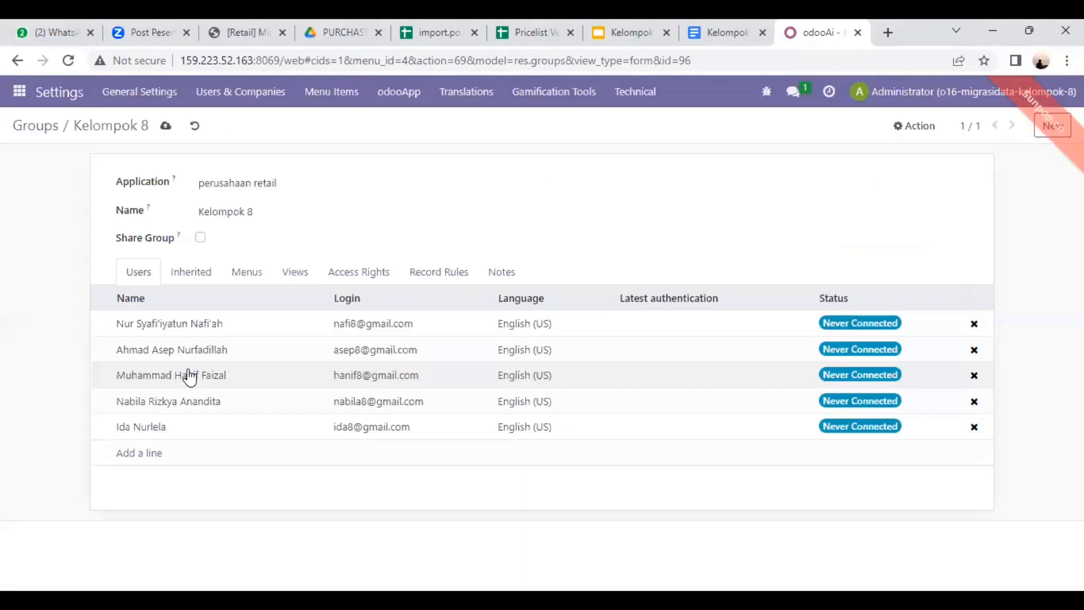
click(166, 126)
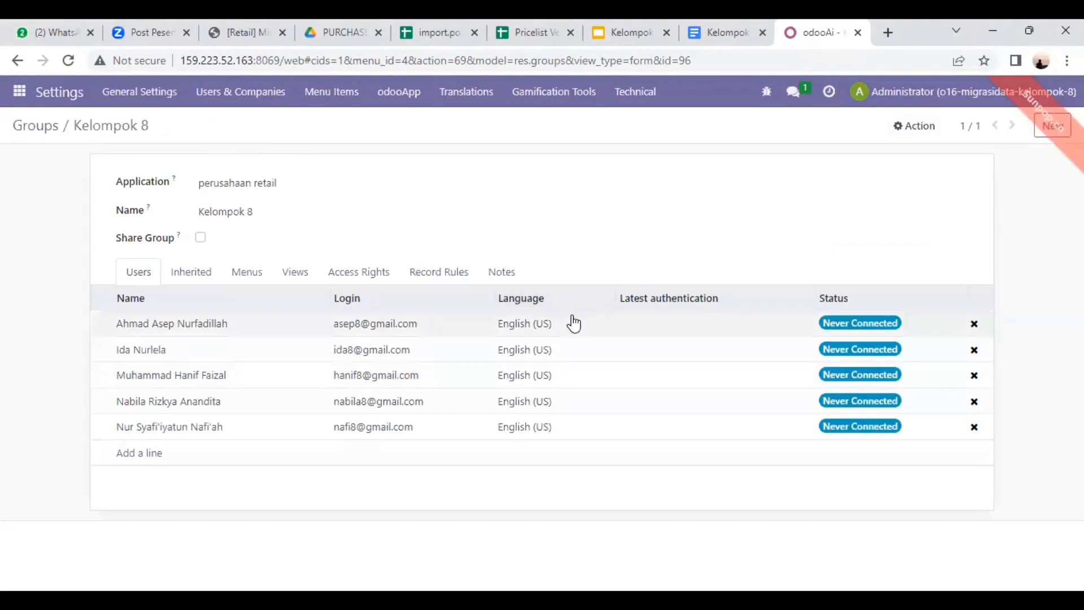
- Return to the user groups list, search it for "kelompok 8" and open that group to check its users
click(901, 127)
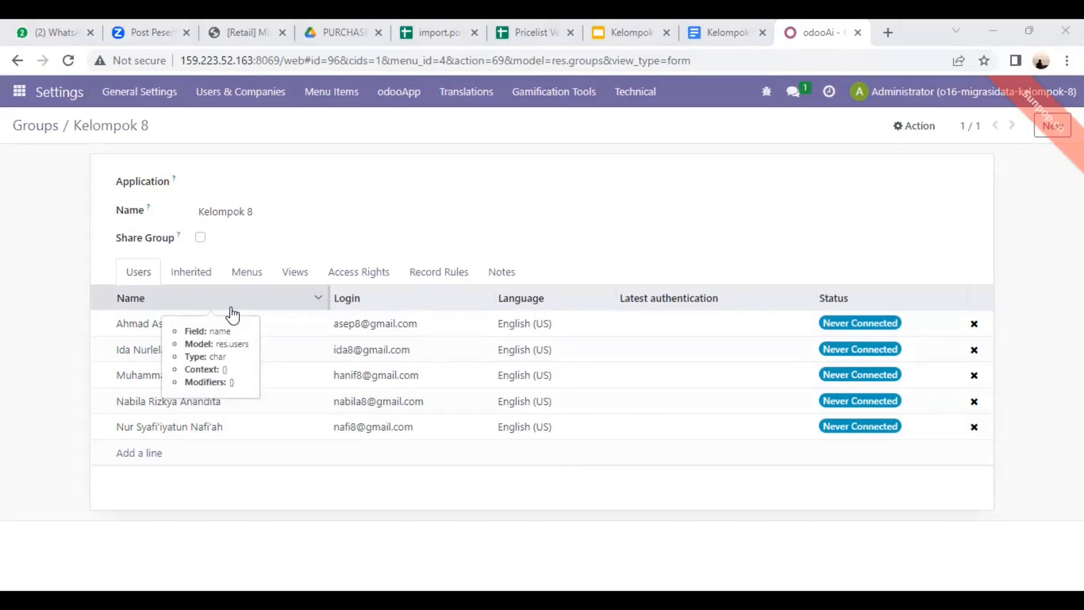
click(244, 100)
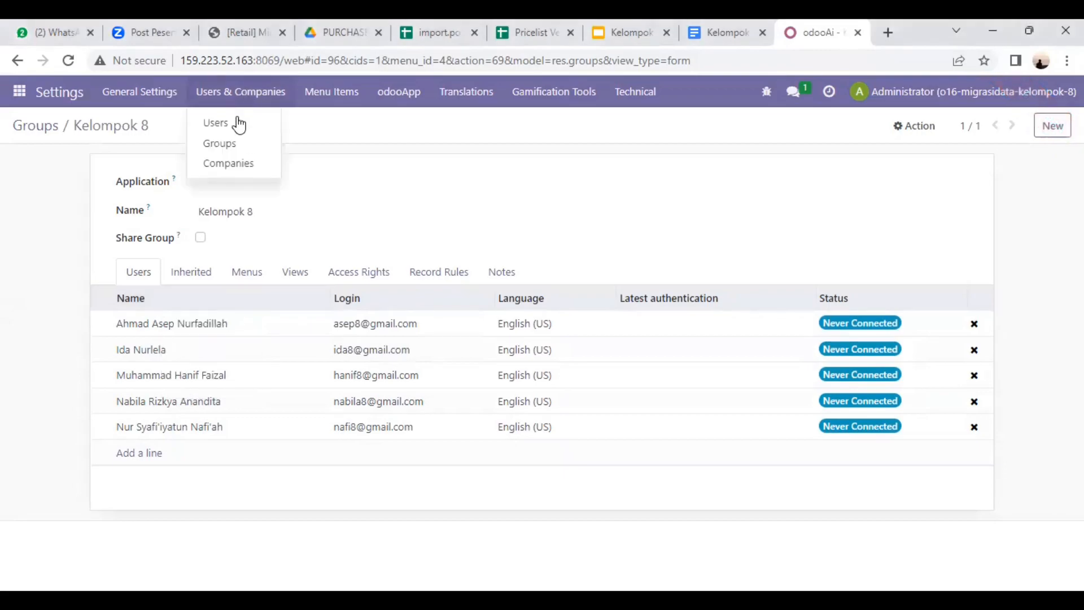
click(239, 145)
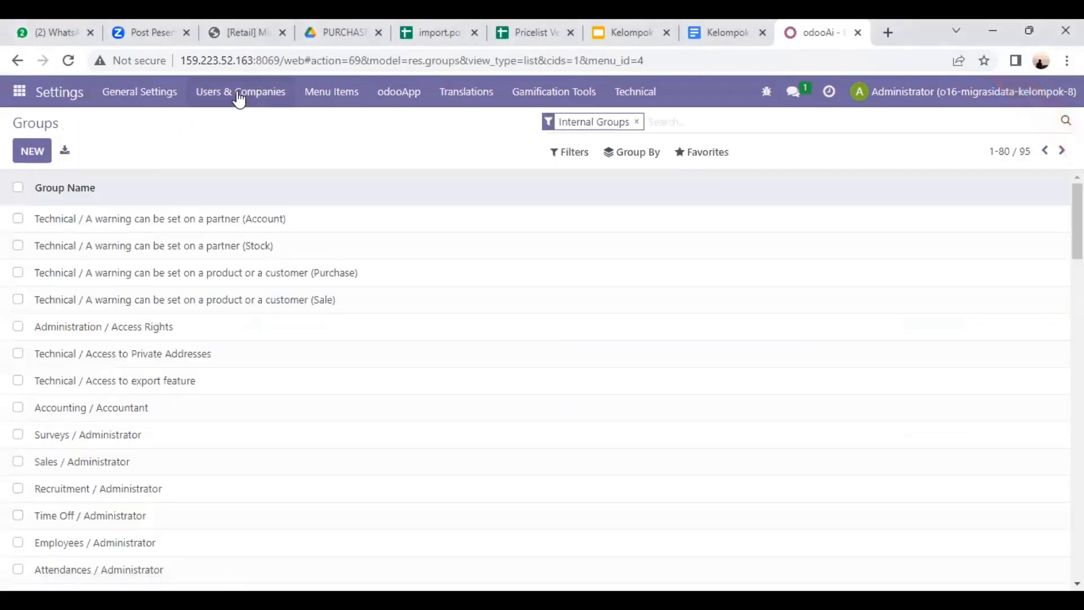
click(239, 99)
click(239, 146)
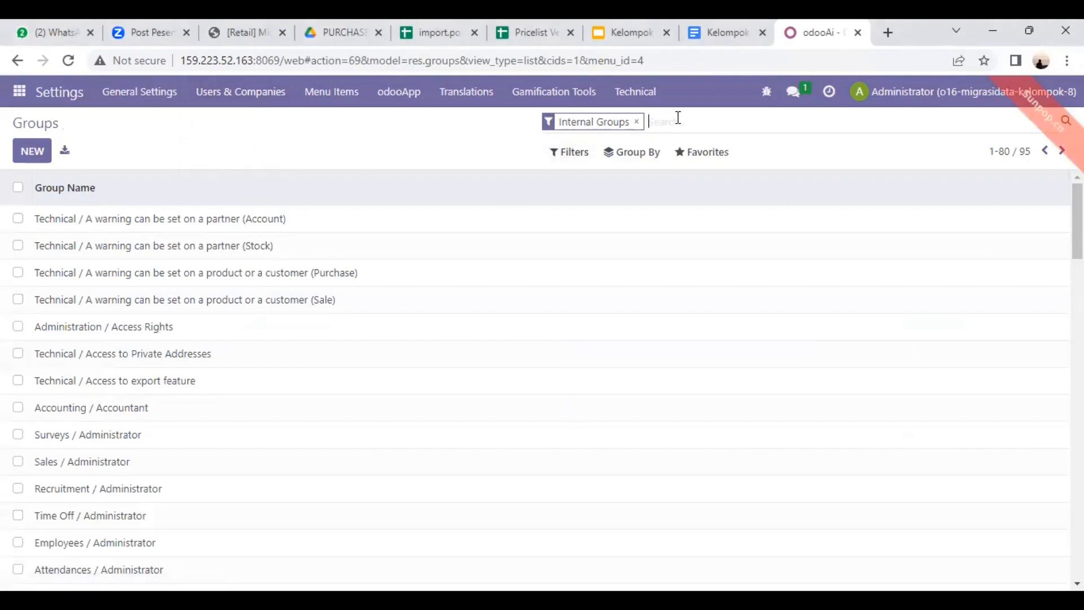
text(kelo)
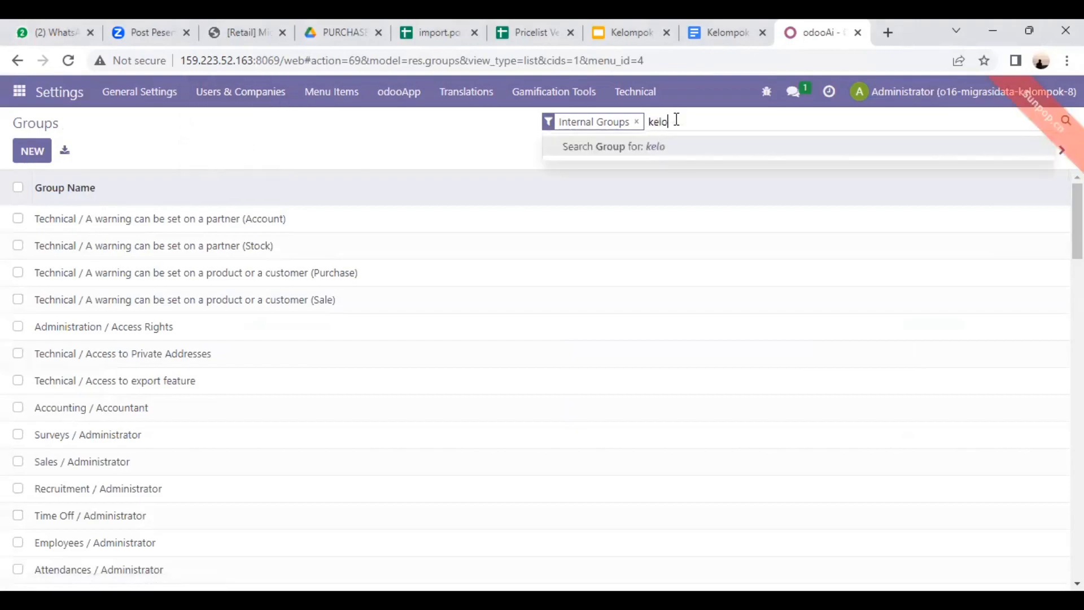
text(mpok 8)
key(Return)
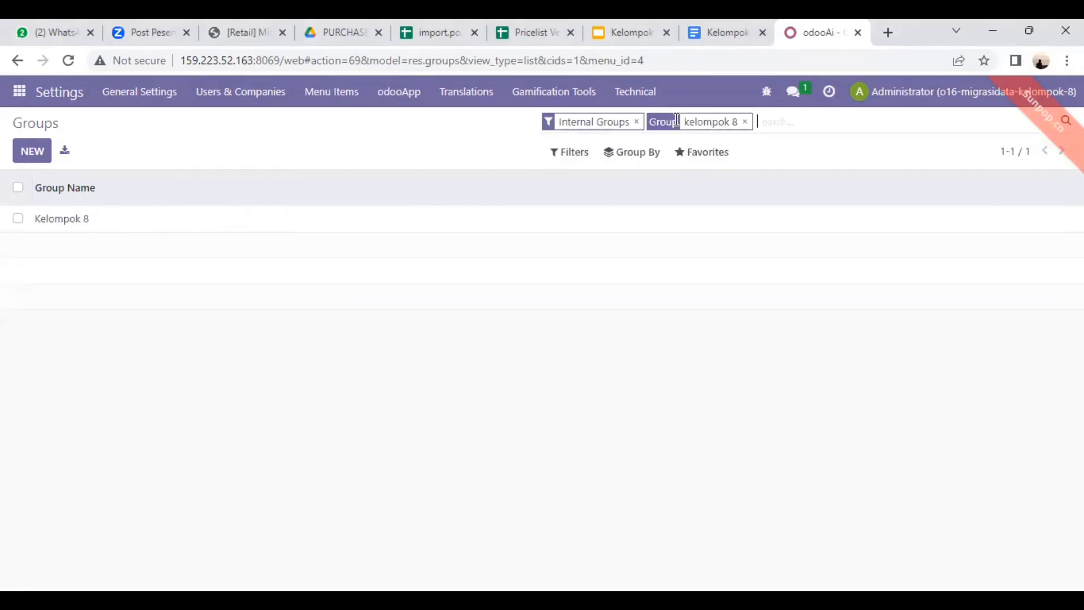
click(143, 228)
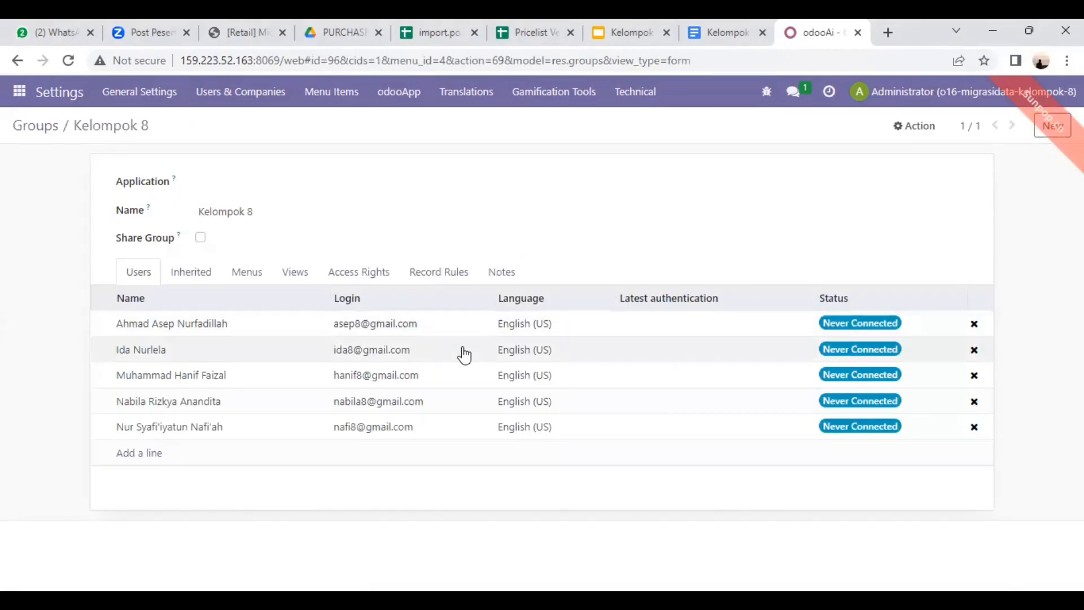